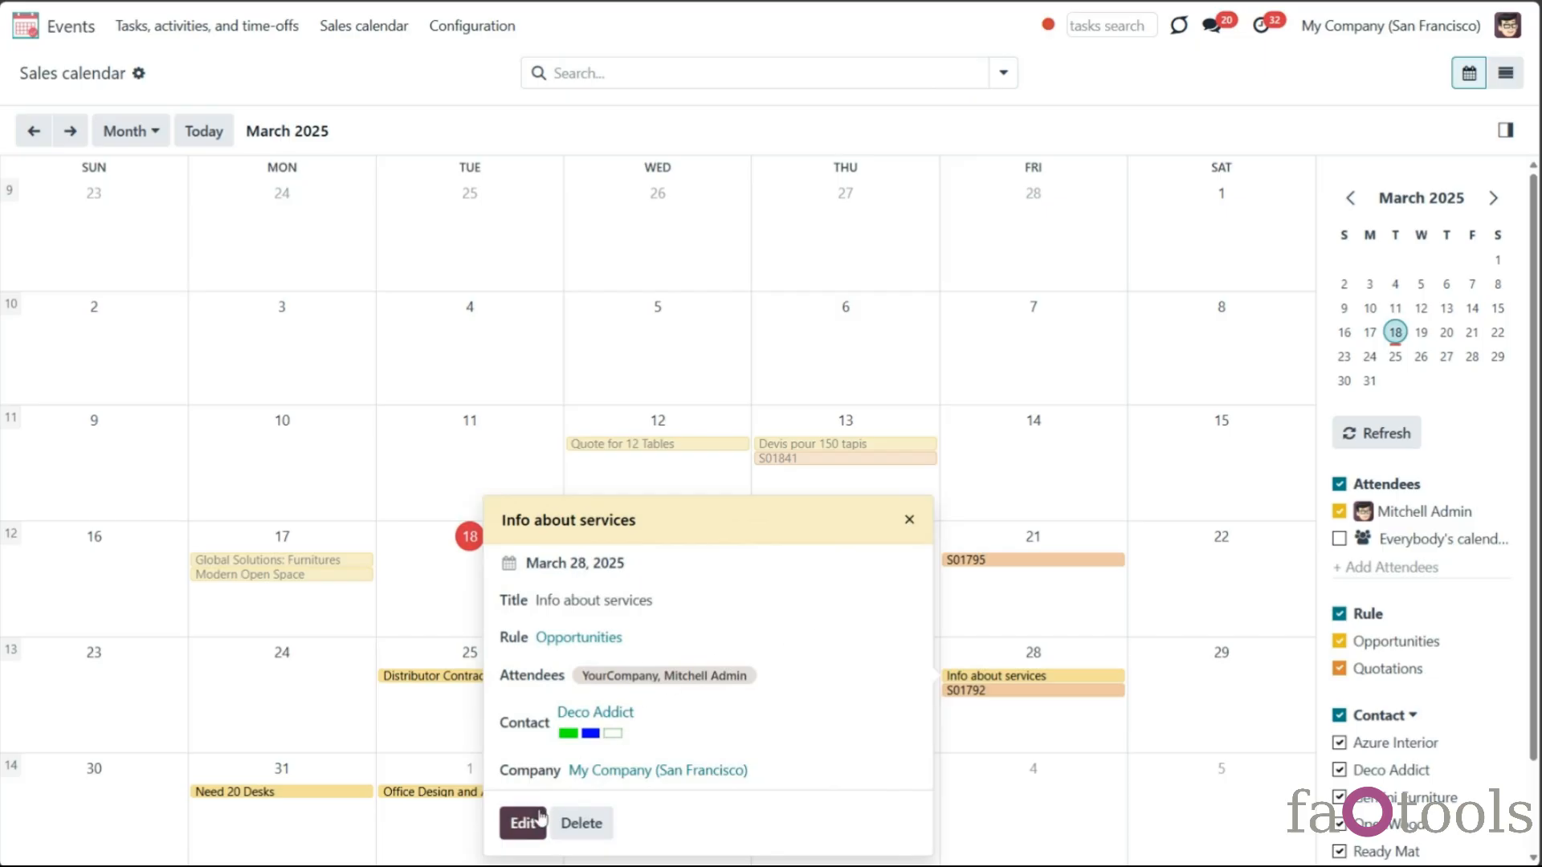
Step: Close the event details and open the configuration list of joint calendars in the Events app
click(913, 375)
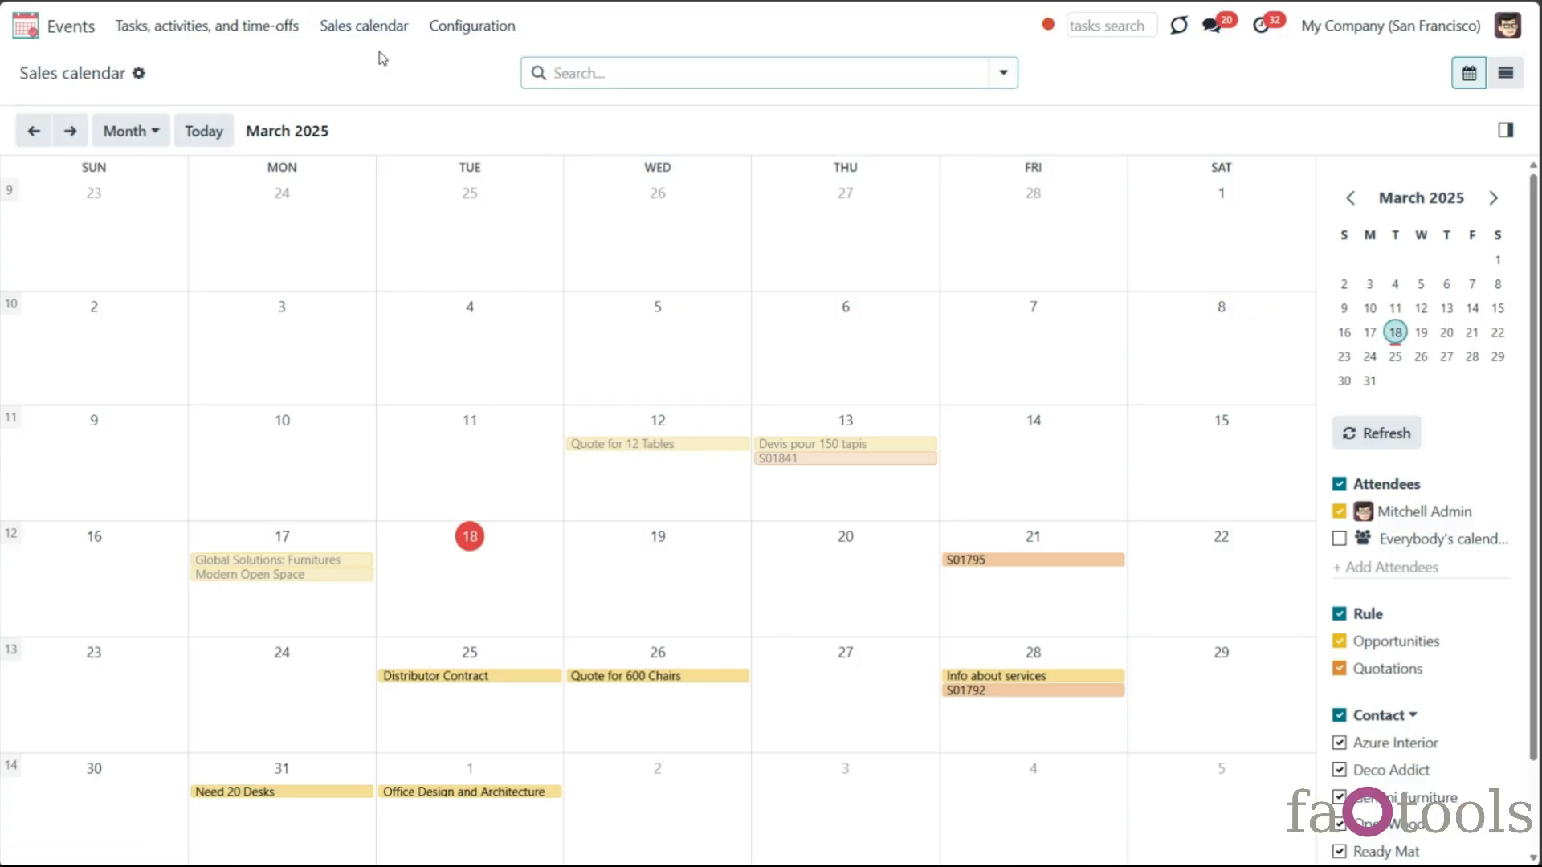
click(25, 26)
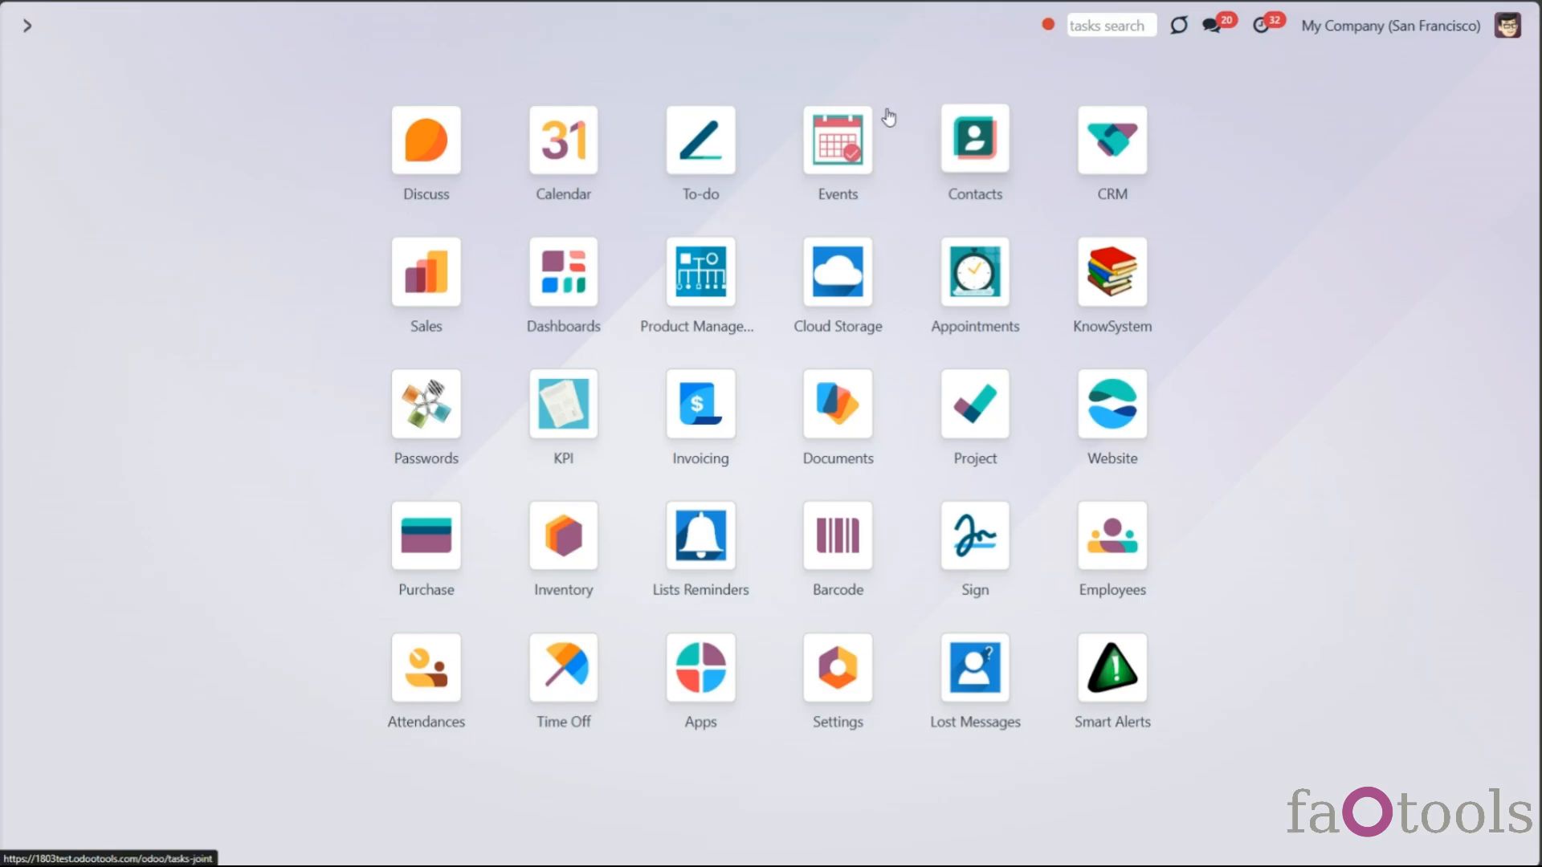
click(859, 144)
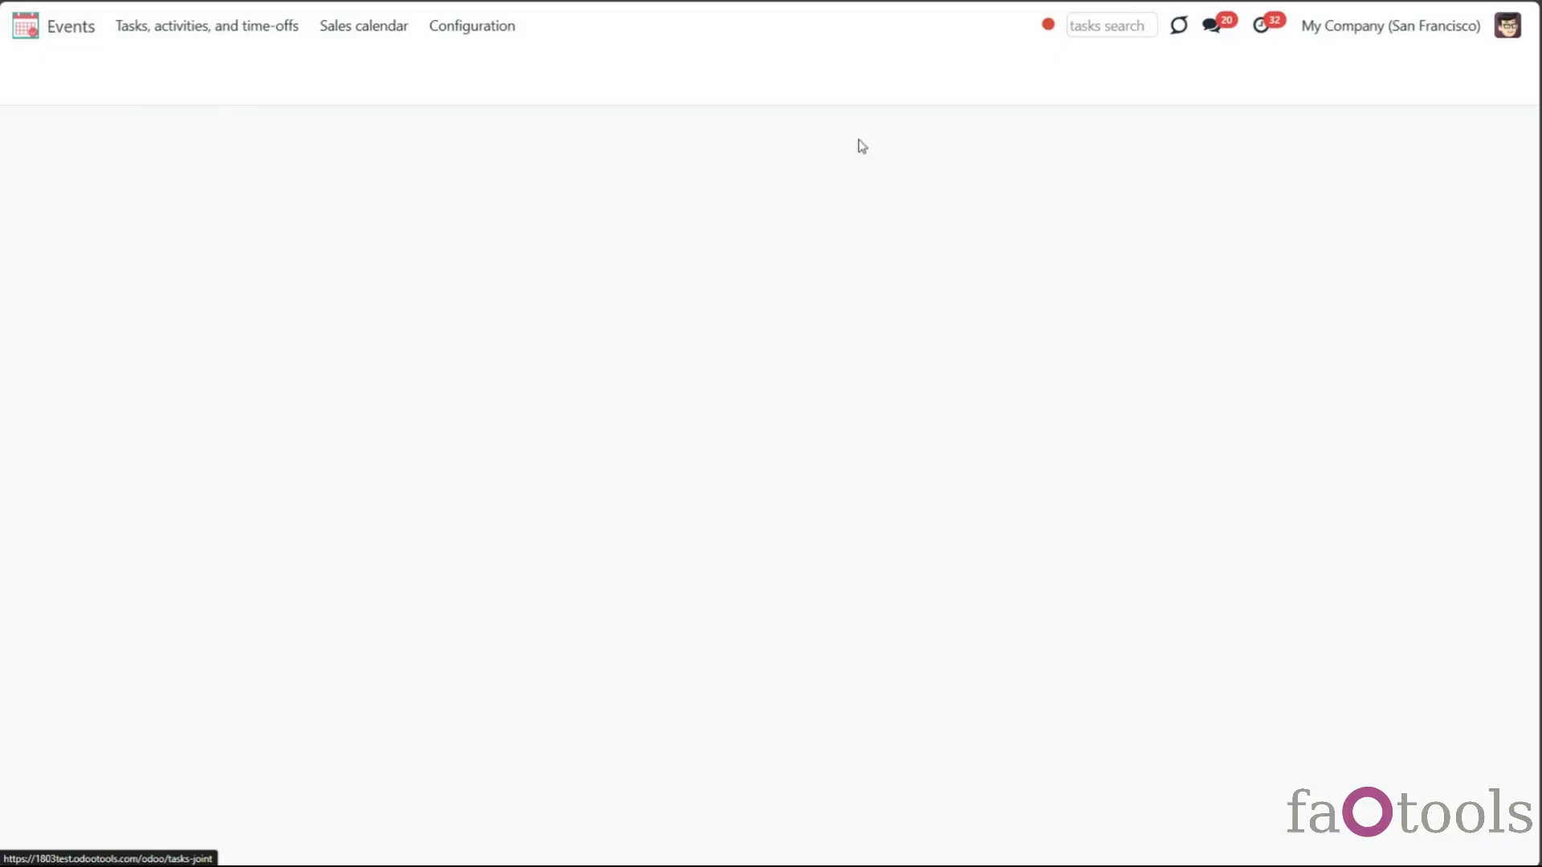
click(488, 32)
click(488, 64)
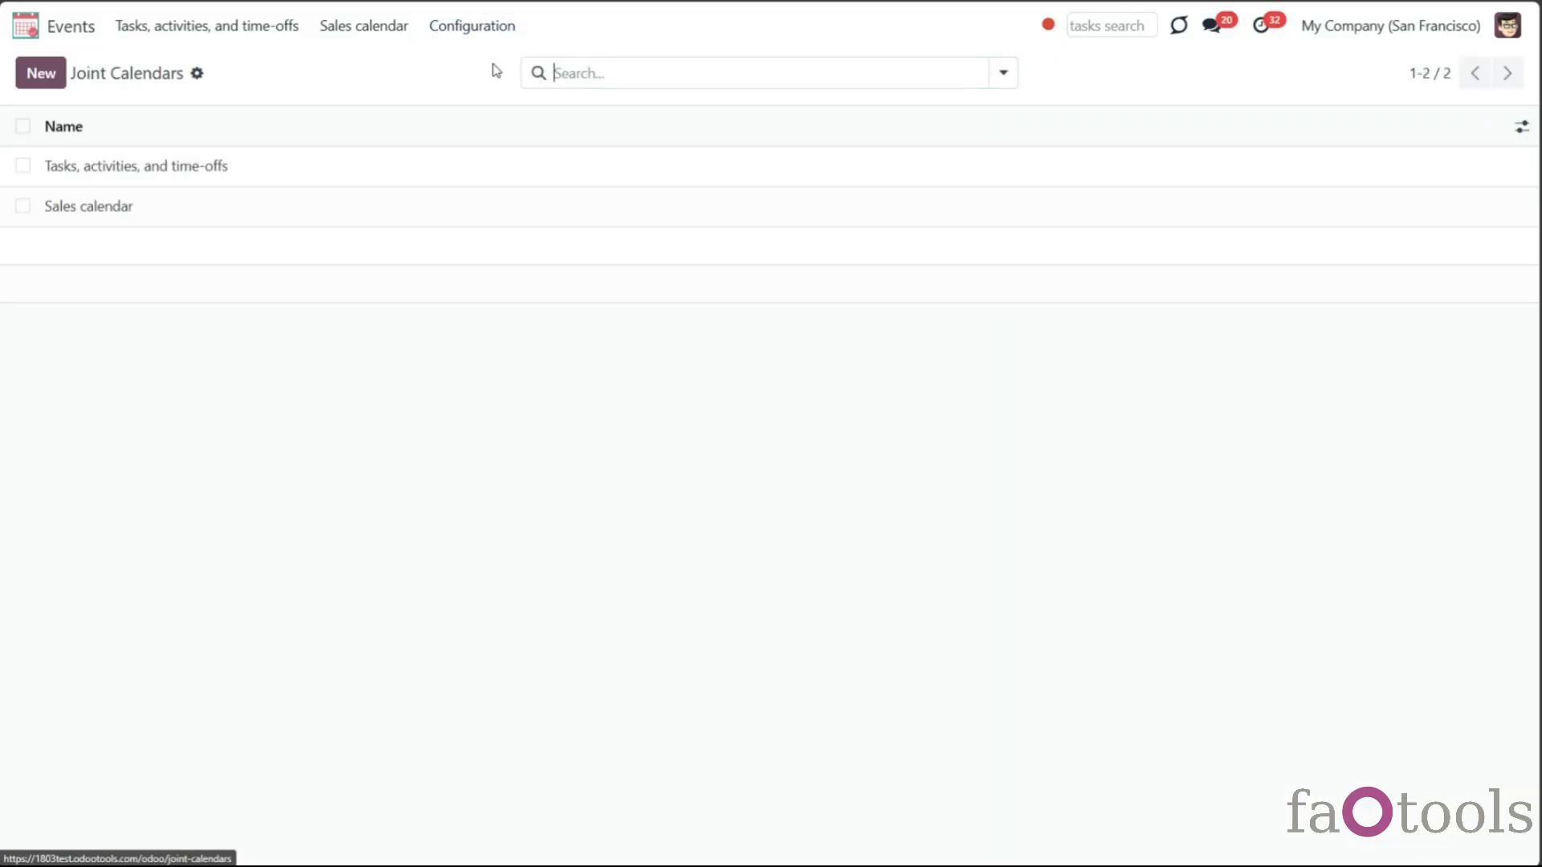
Step: Create a joint calendar titled "Various Calendars" and assign it to My Company (San Francisco)
click(53, 81)
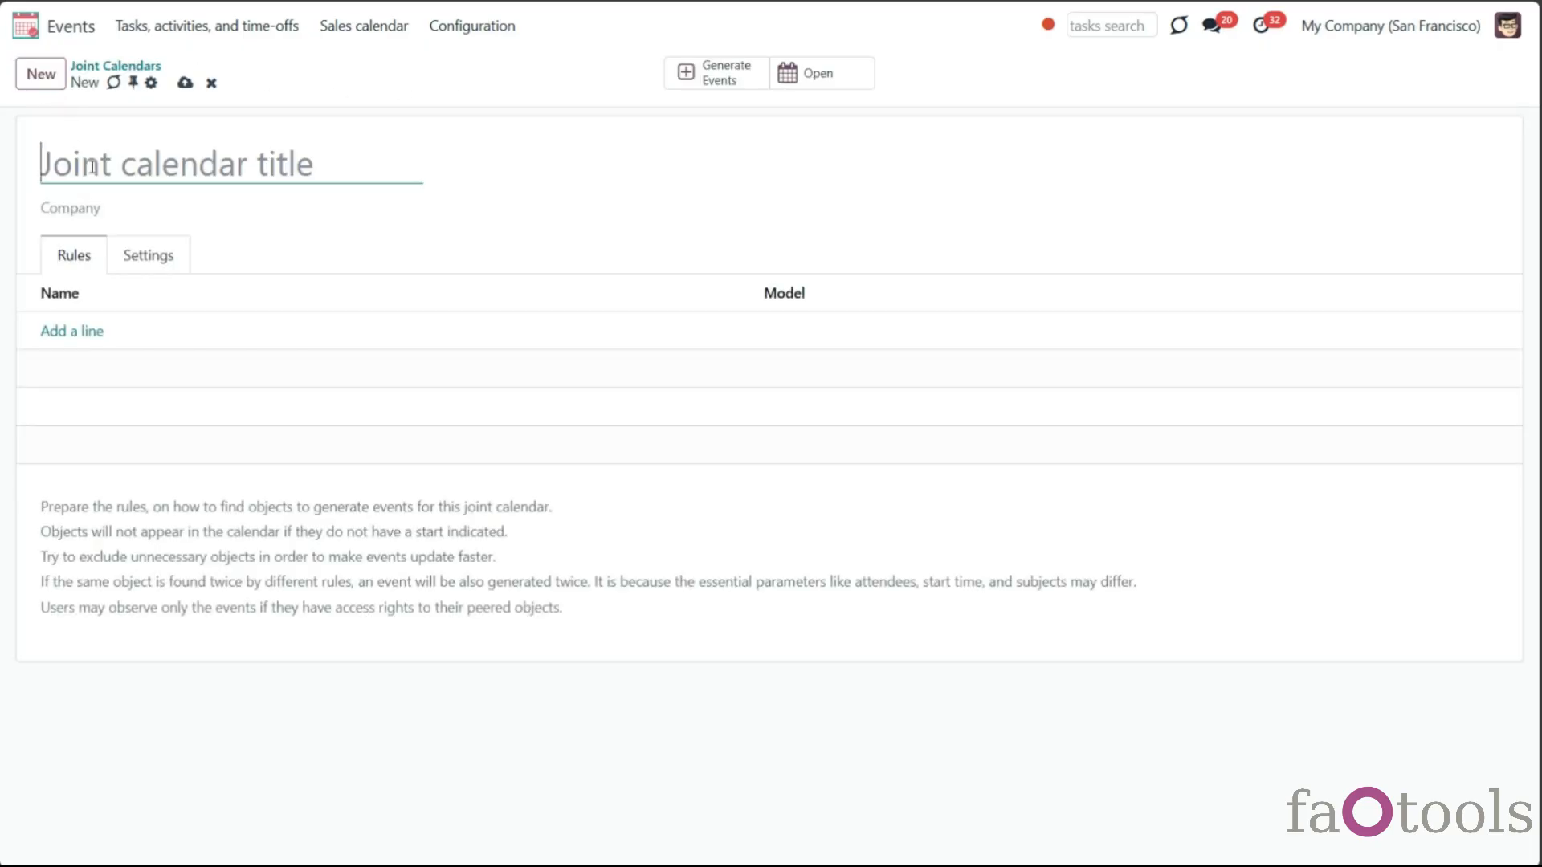
text(Various Calendars)
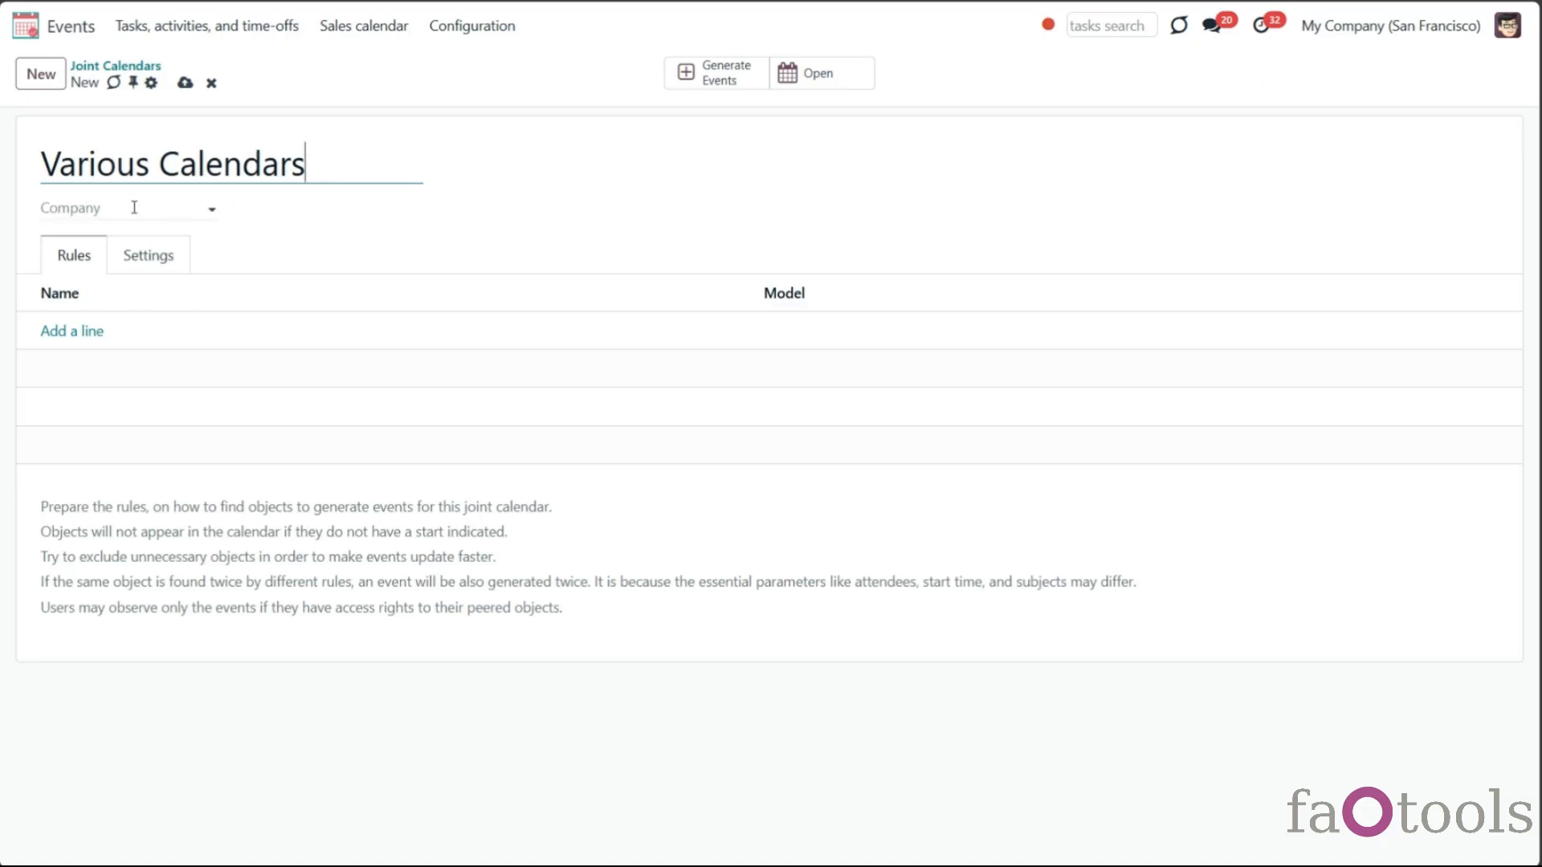
click(77, 204)
click(94, 269)
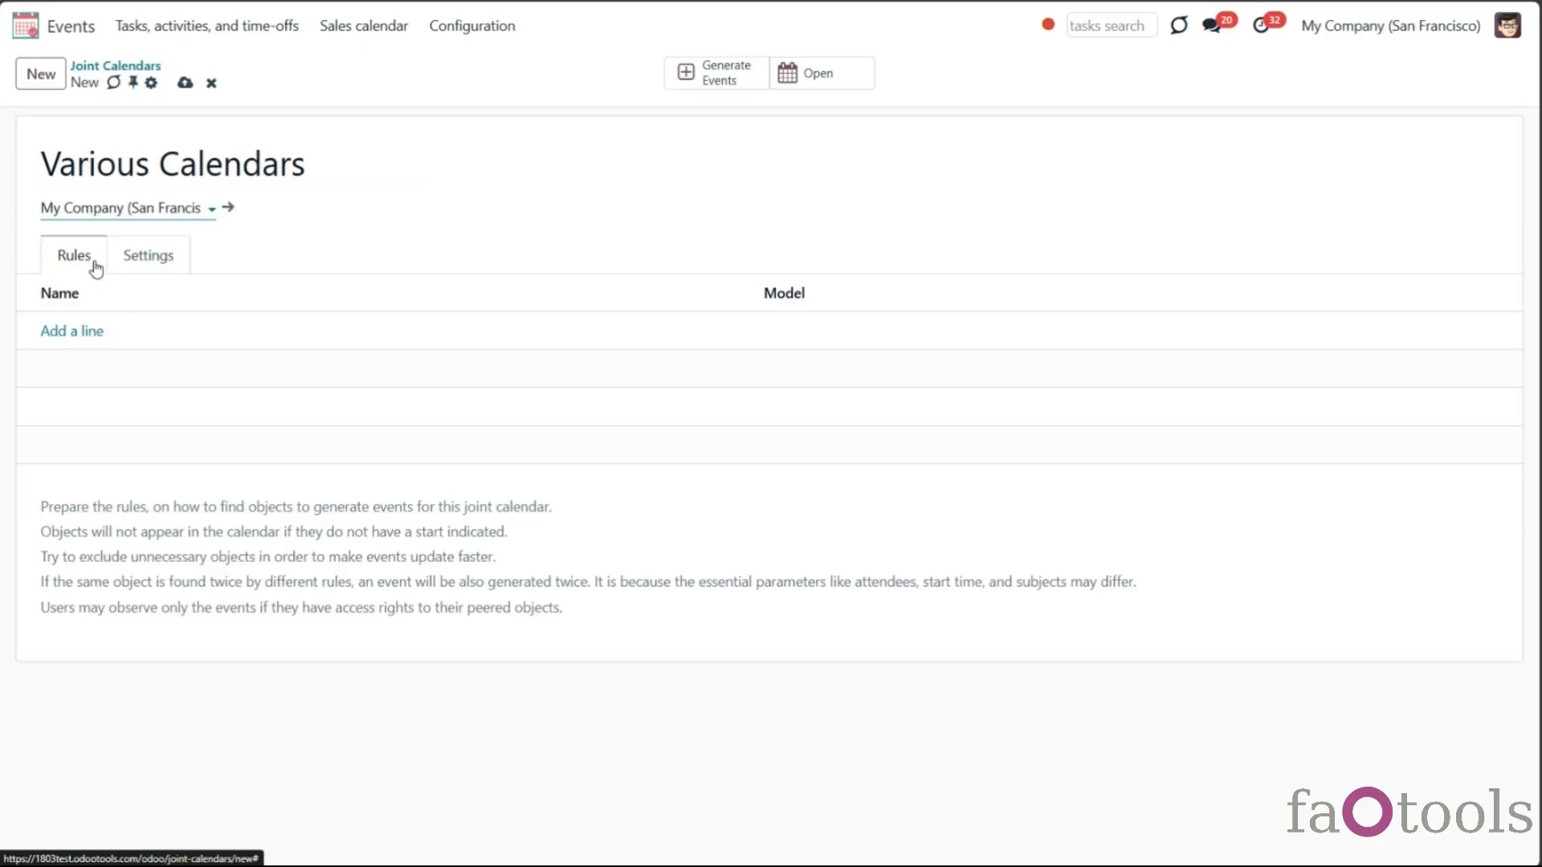
Step: Add all the available rules to the calendar, from Active tasks through Standard Meetings
click(62, 334)
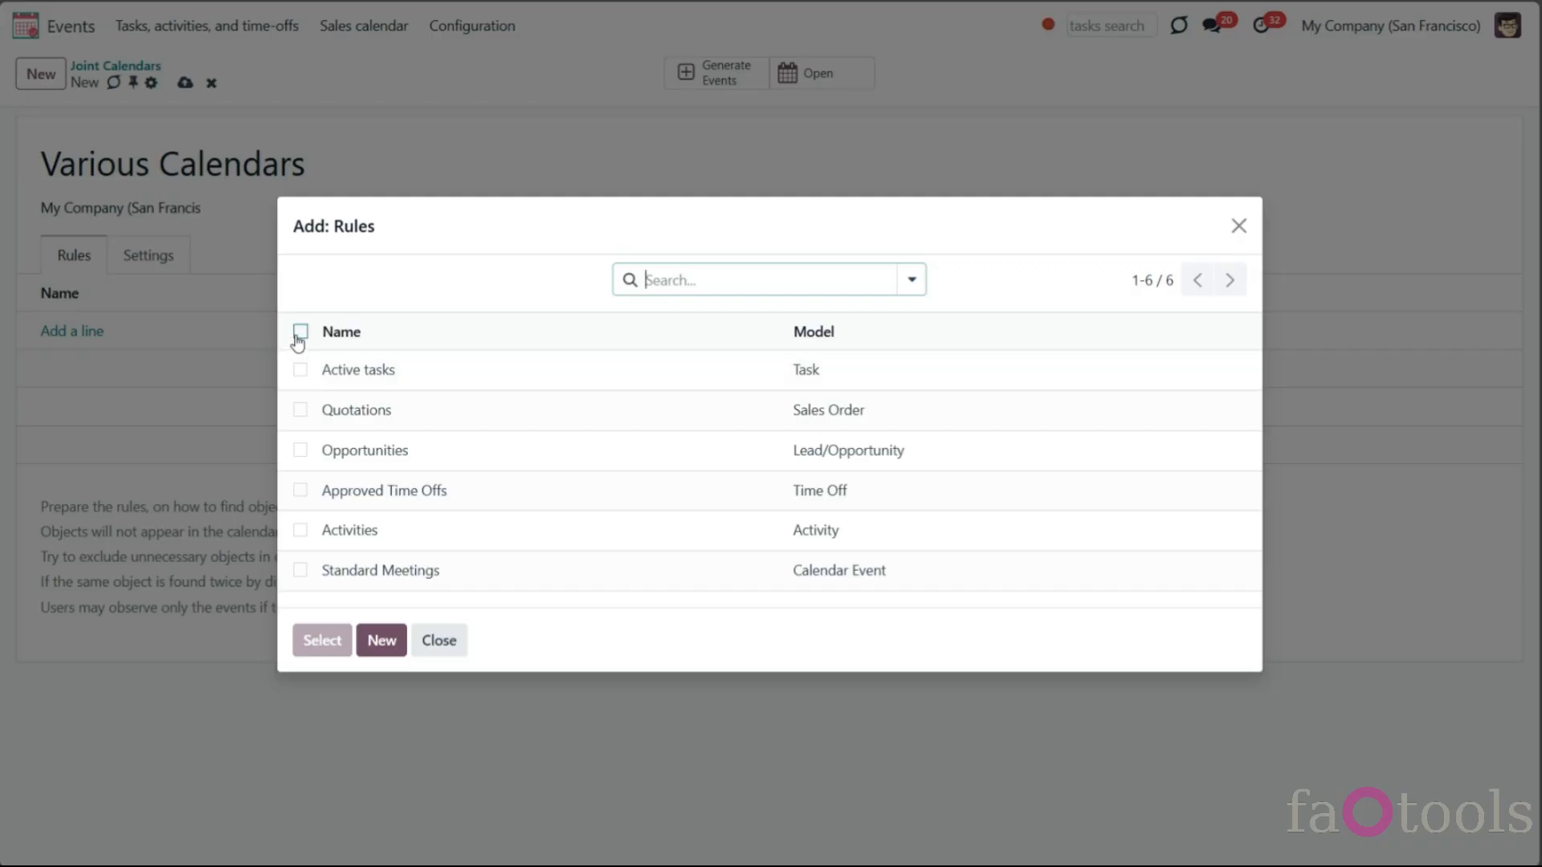
click(300, 332)
click(322, 641)
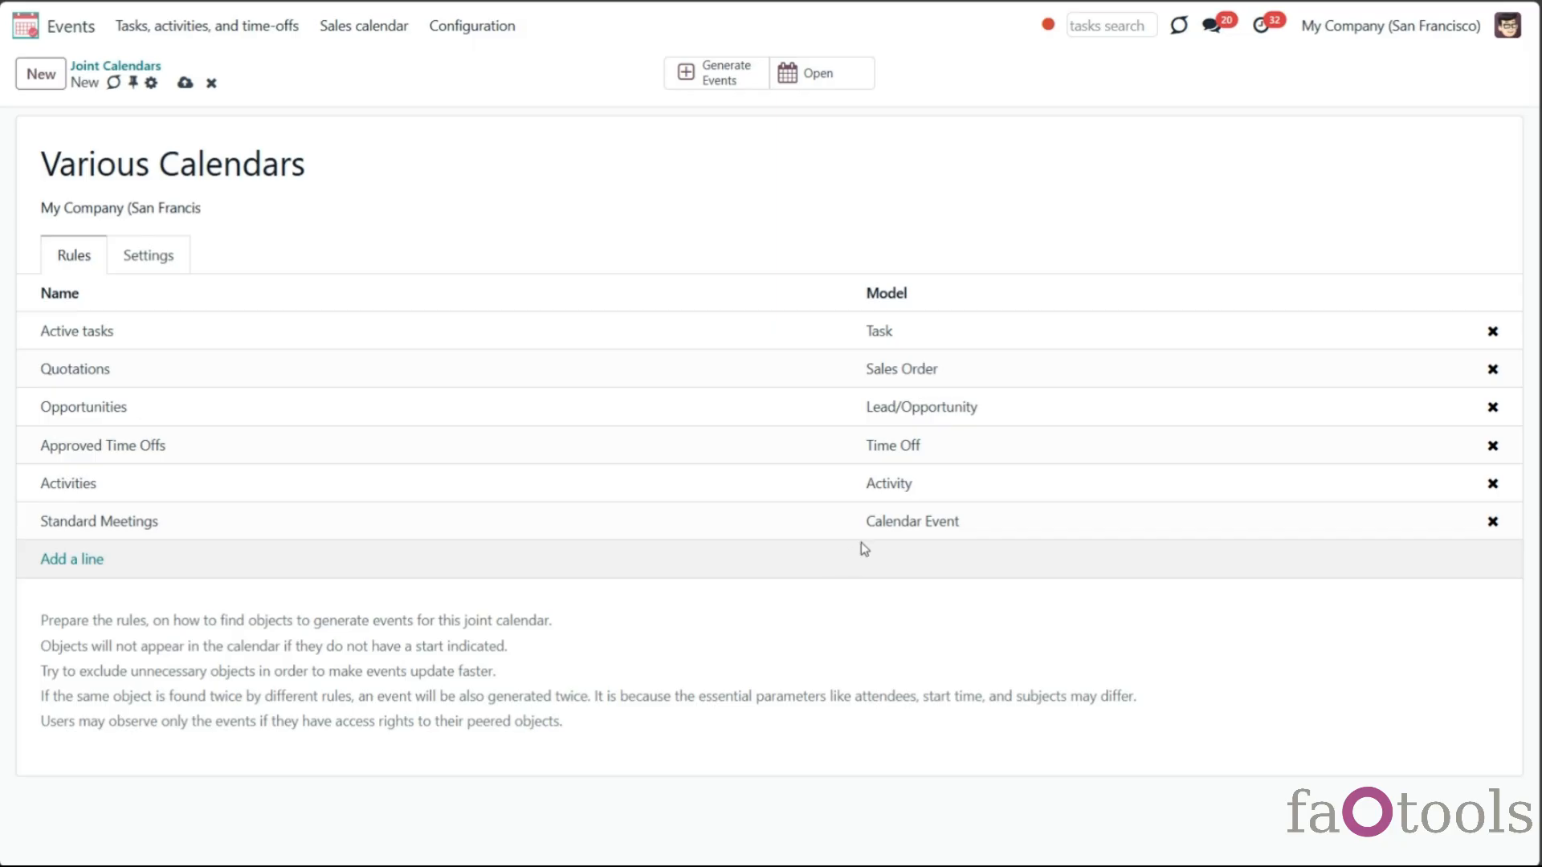
Step: Set the menu sequence to 0 in the joint calendar's settings
click(158, 273)
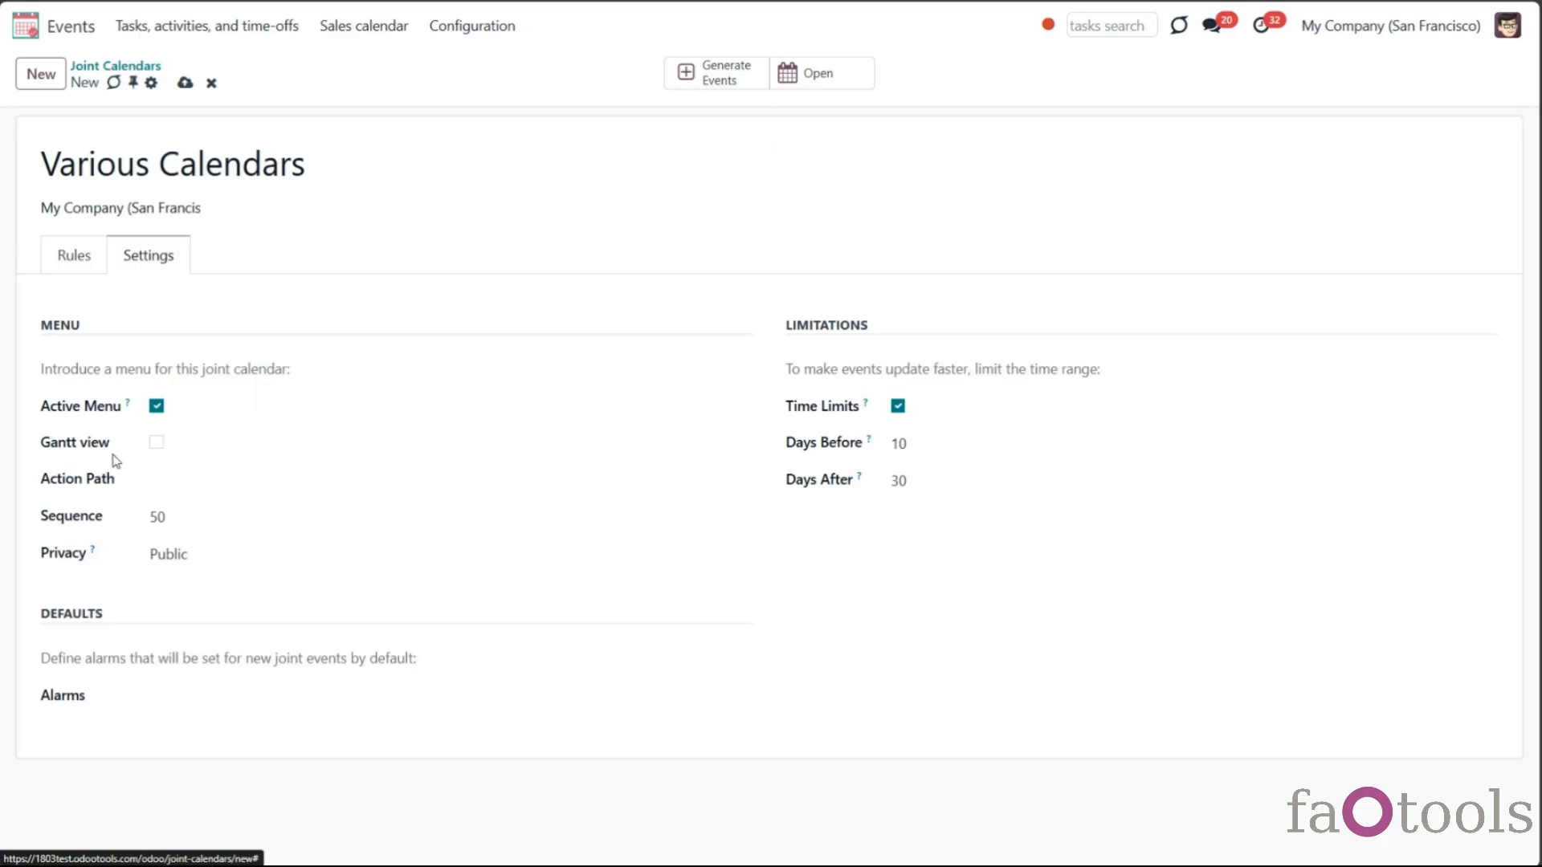
click(193, 522)
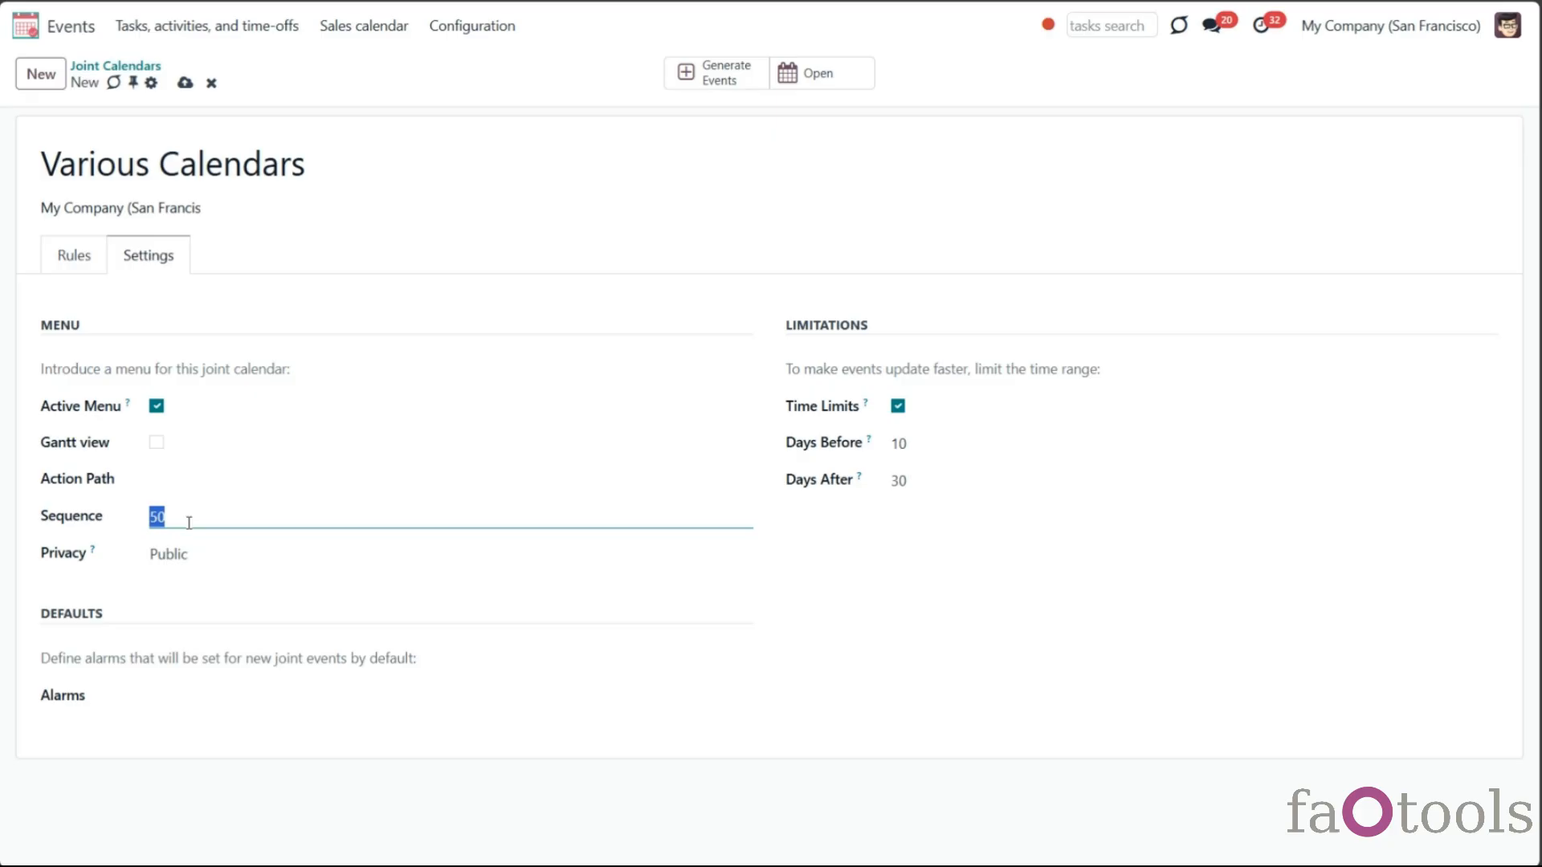
text(20)
key(Home)
text(-)
key(BackSpace)
key(BackSpace)
key(BackSpace)
text(0)
click(196, 604)
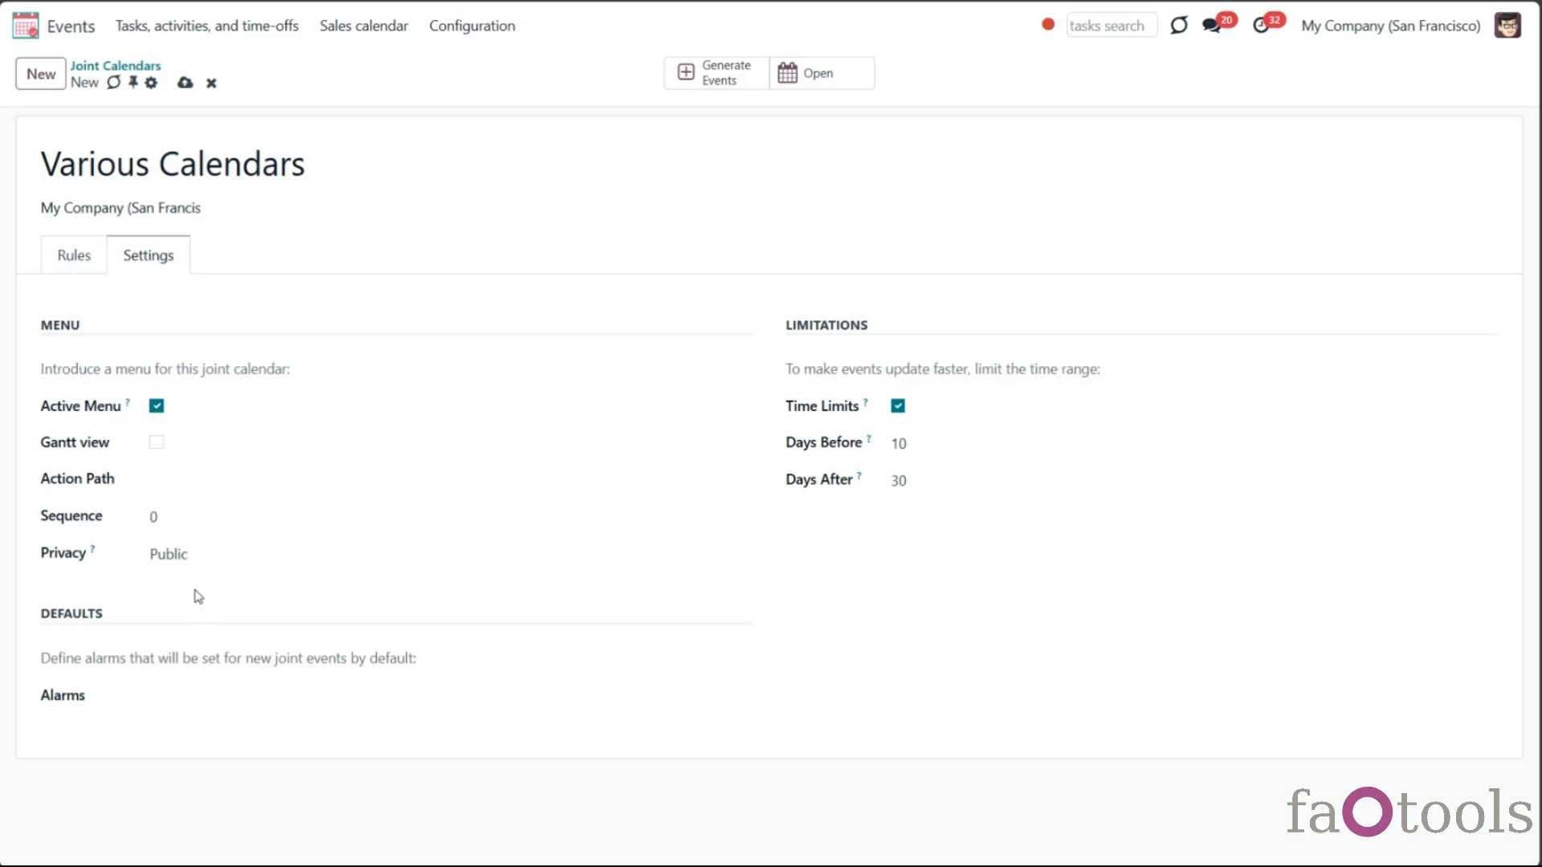
Step: Set the calendar's privacy to Private and grant access to the Administration / Access Rights group
click(224, 561)
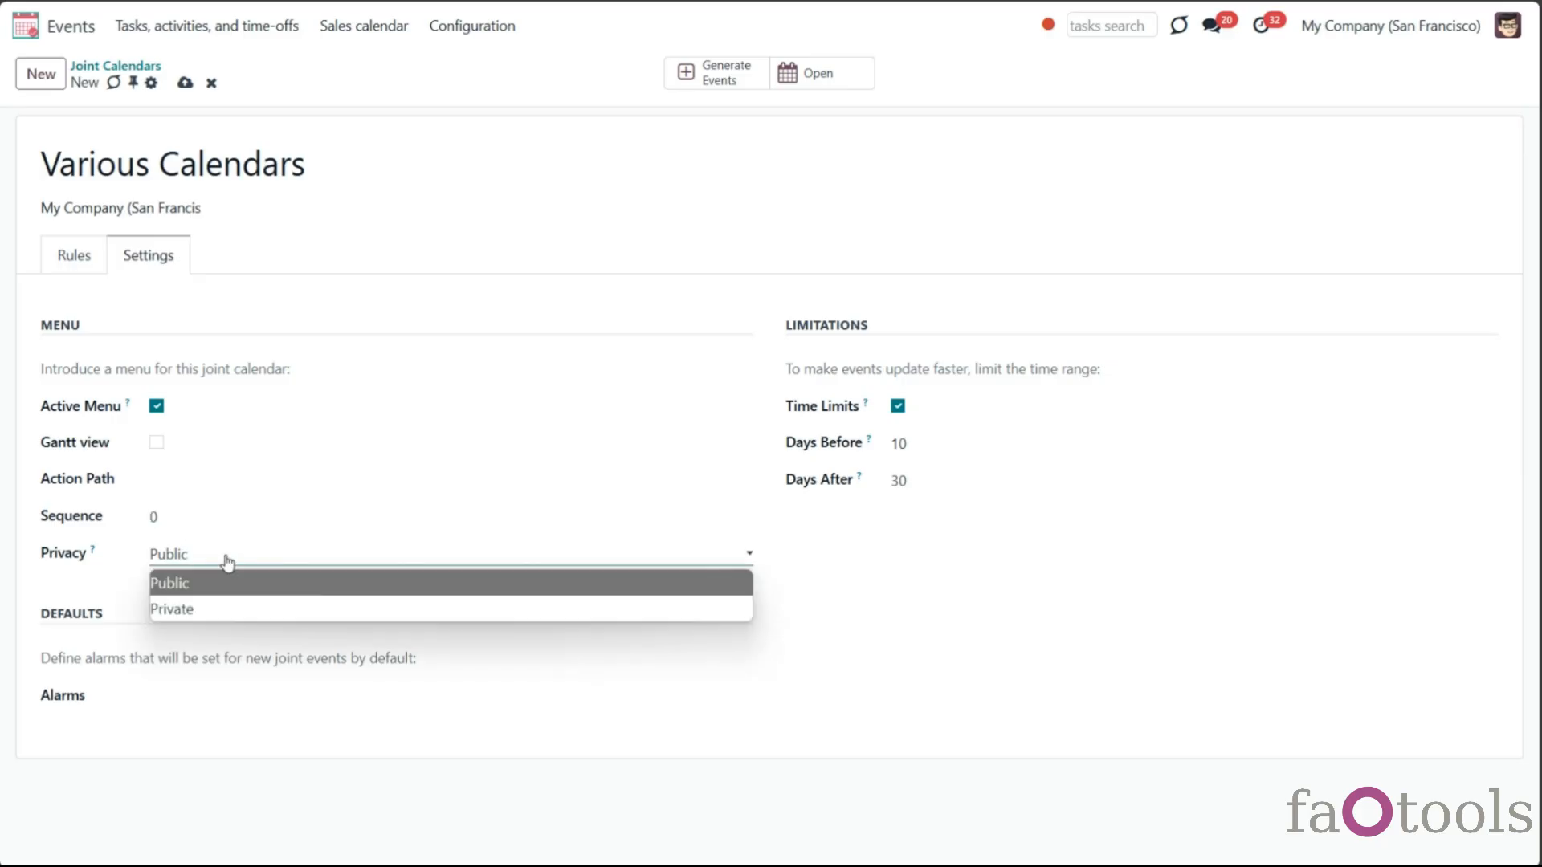
click(226, 614)
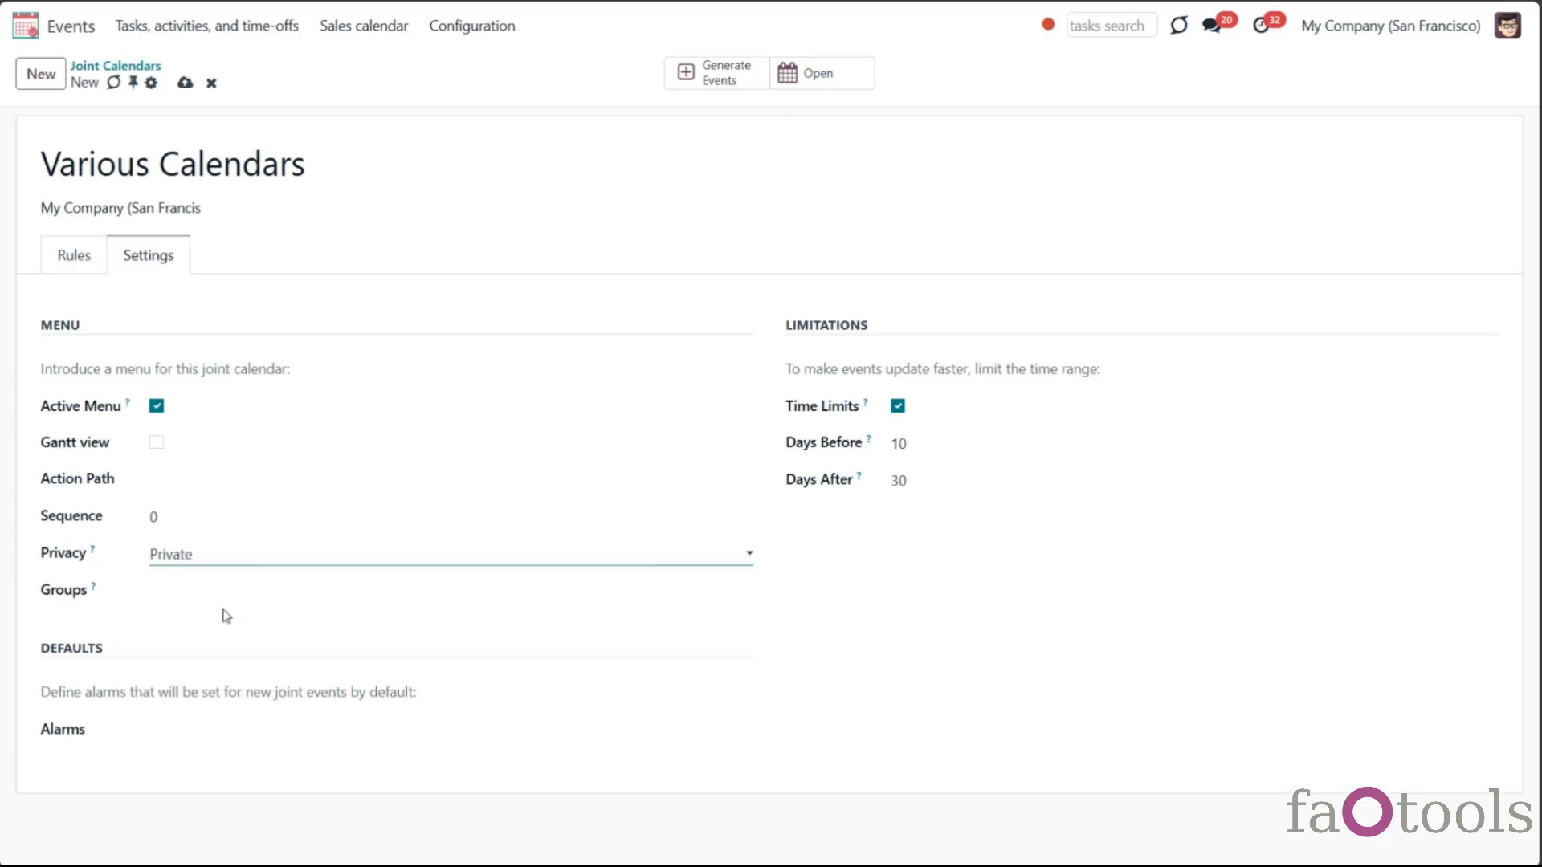
click(226, 587)
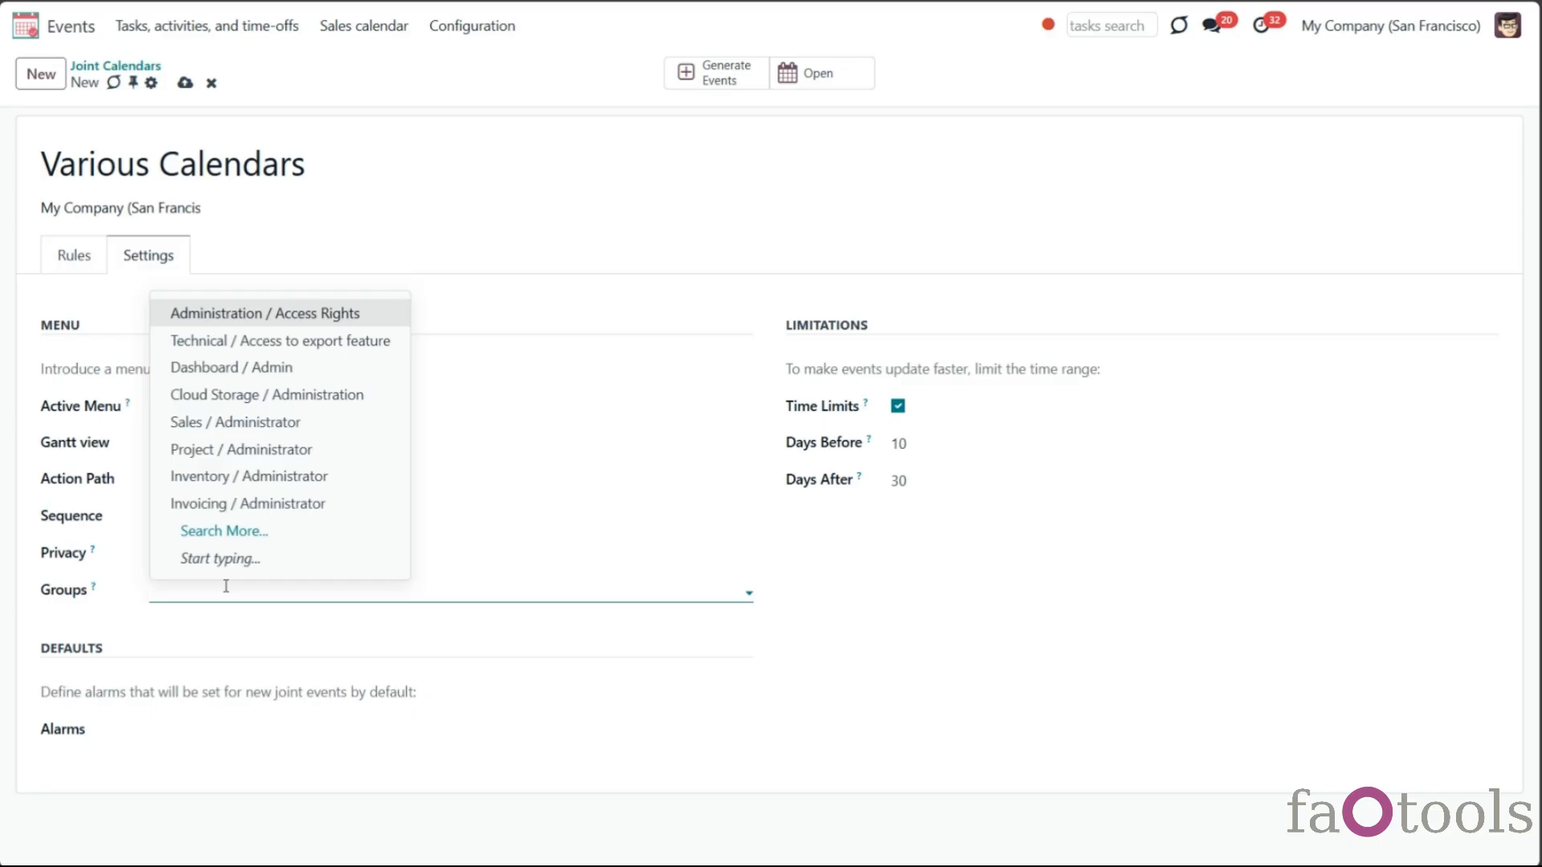
click(234, 314)
Step: Add the Inventory, Project, Purchase and Sales Administrator groups to the calendar's allowed groups
click(368, 592)
text(inve)
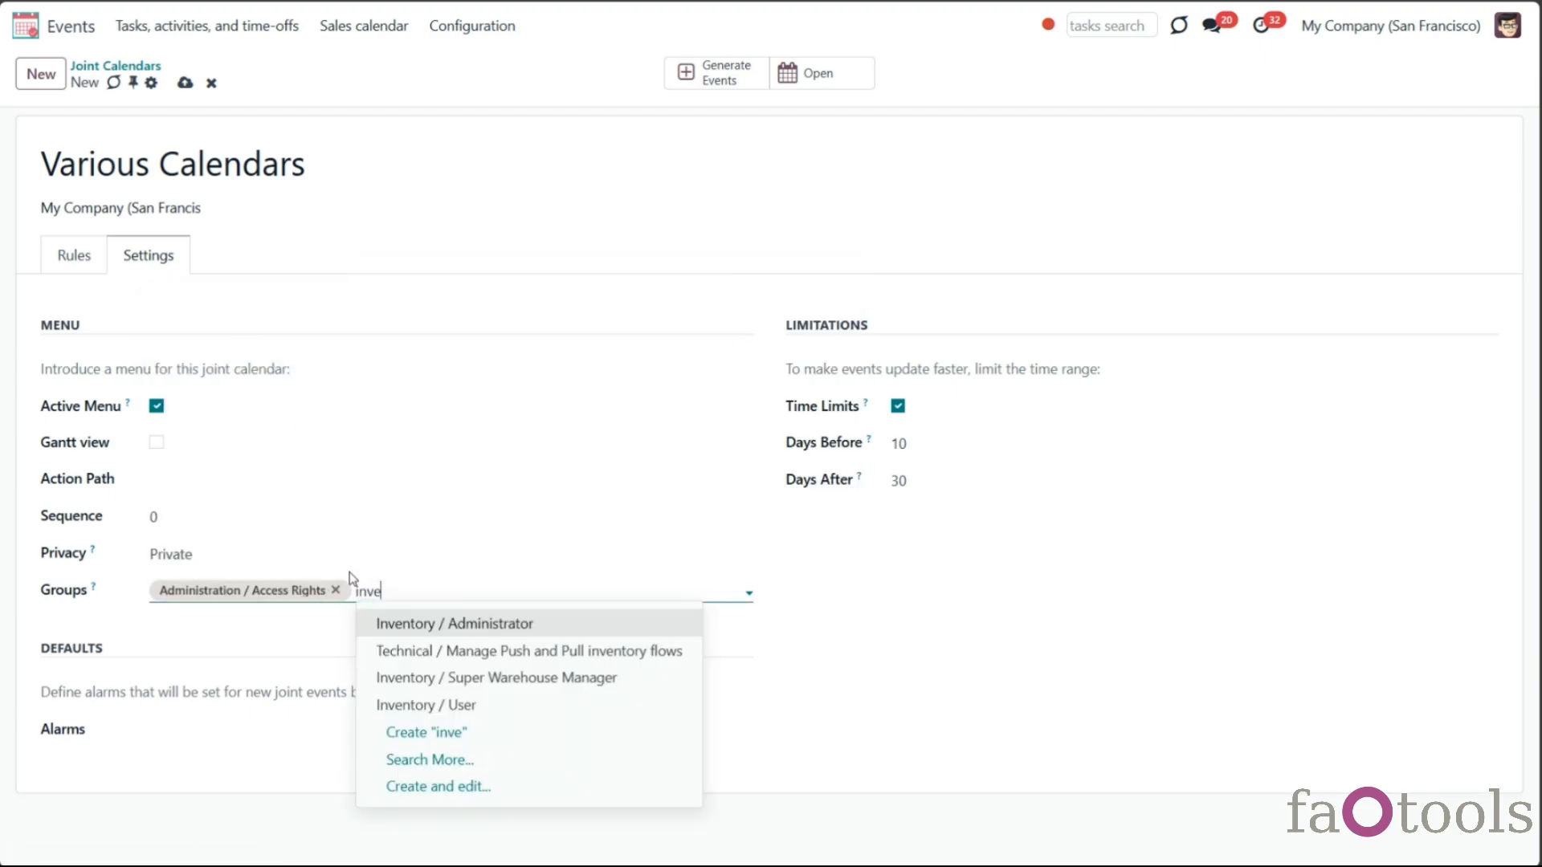
click(419, 623)
text(proj)
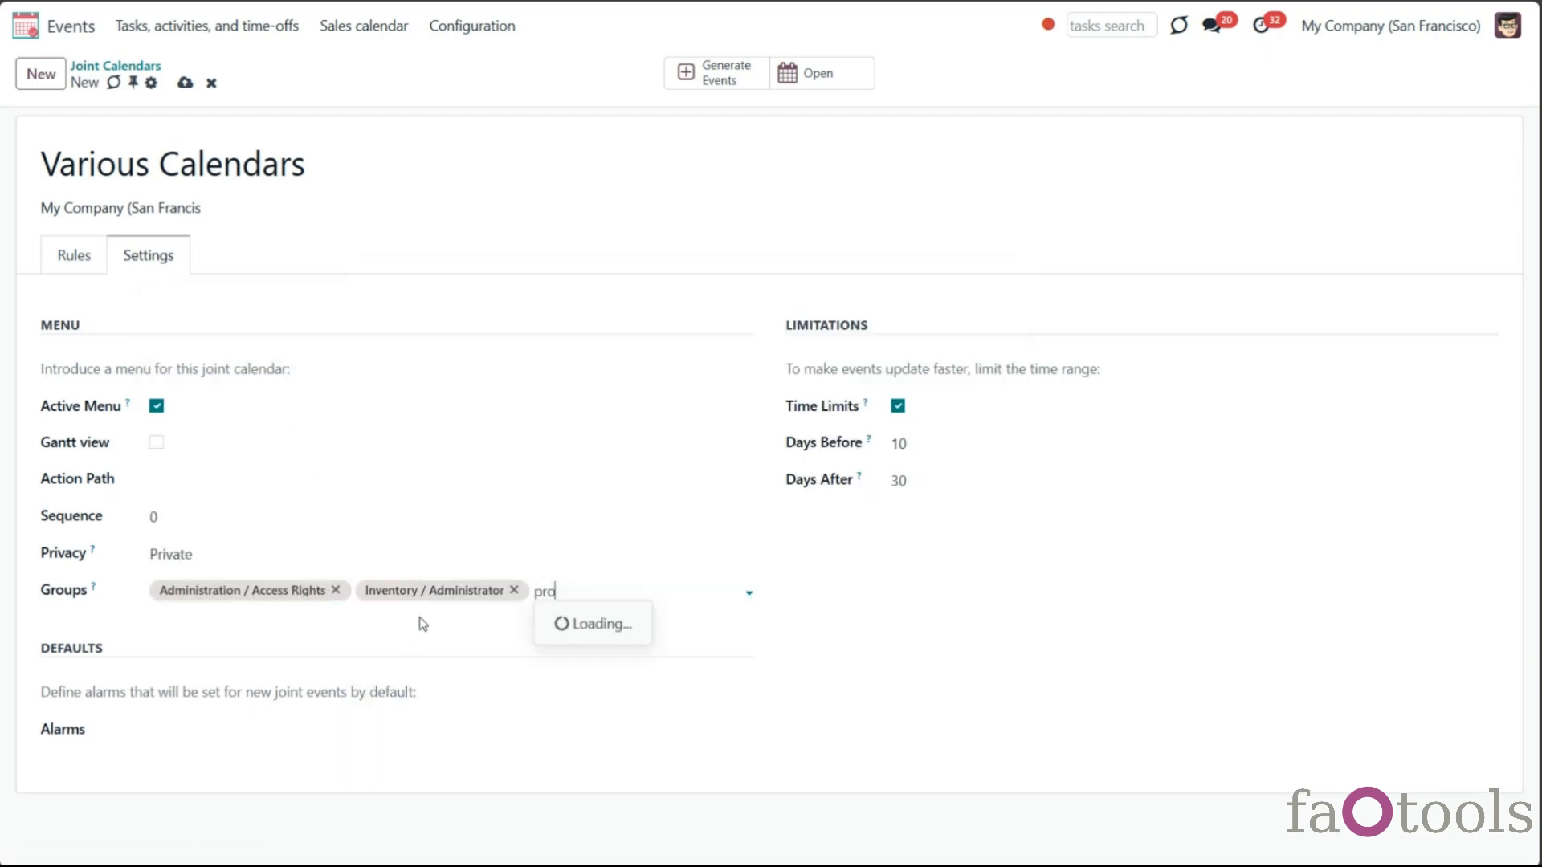
click(561, 625)
text(purc)
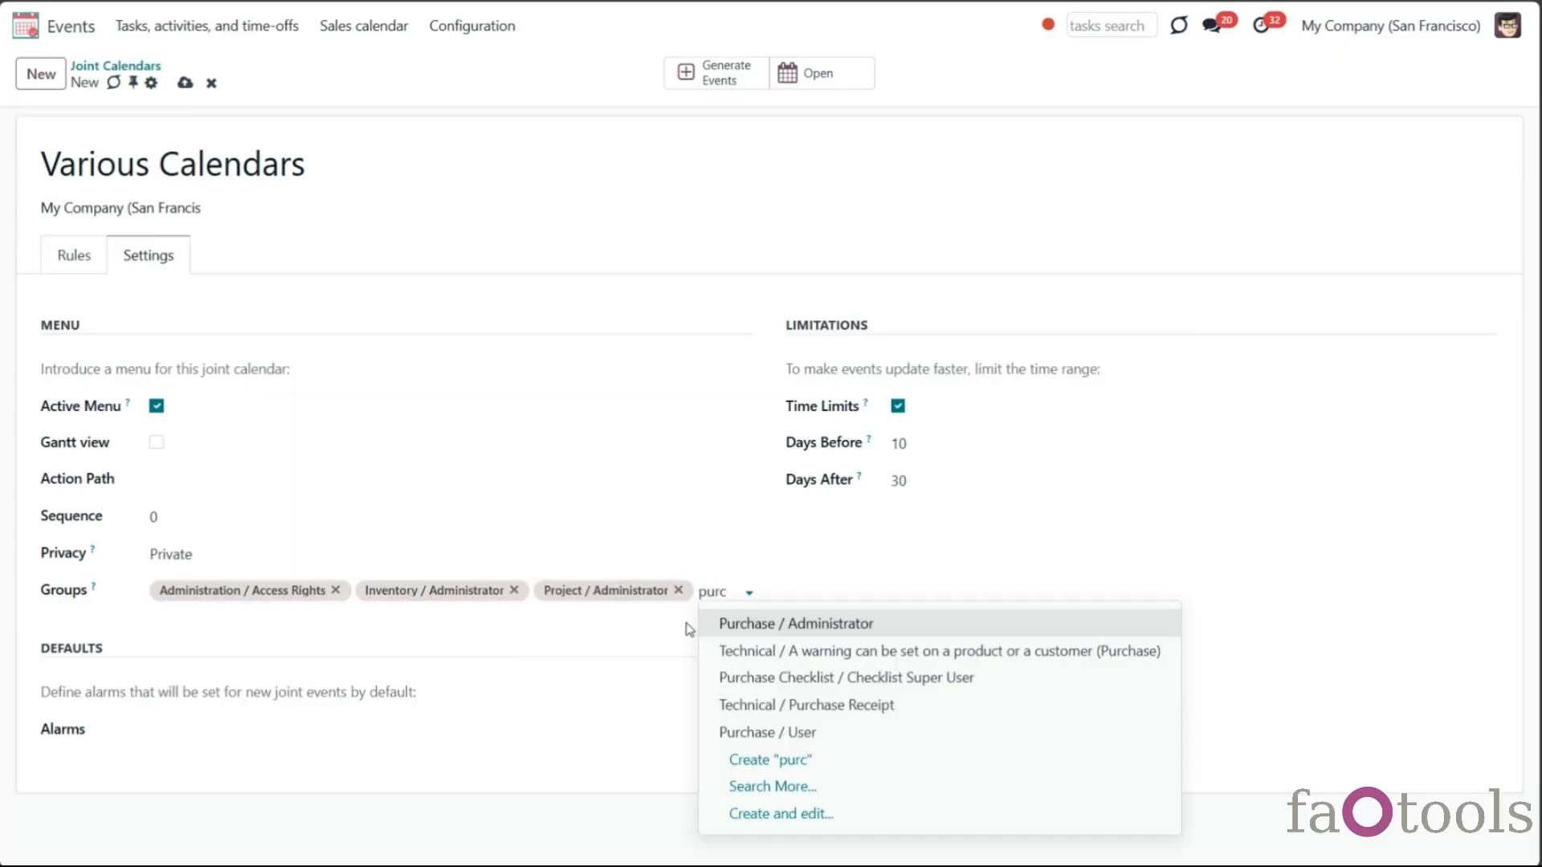
click(722, 623)
text(sal)
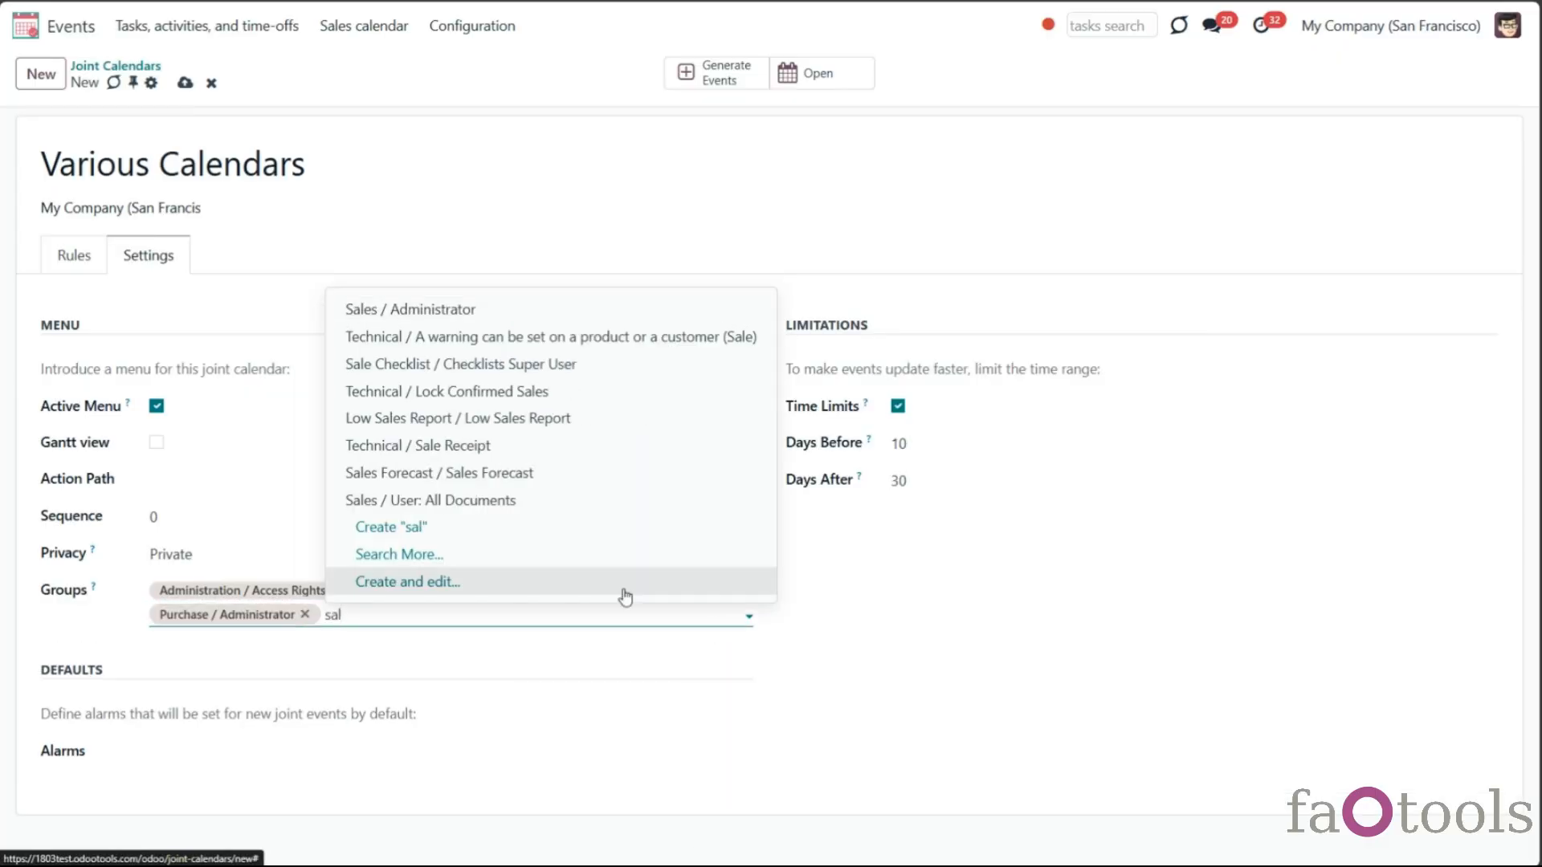
click(459, 311)
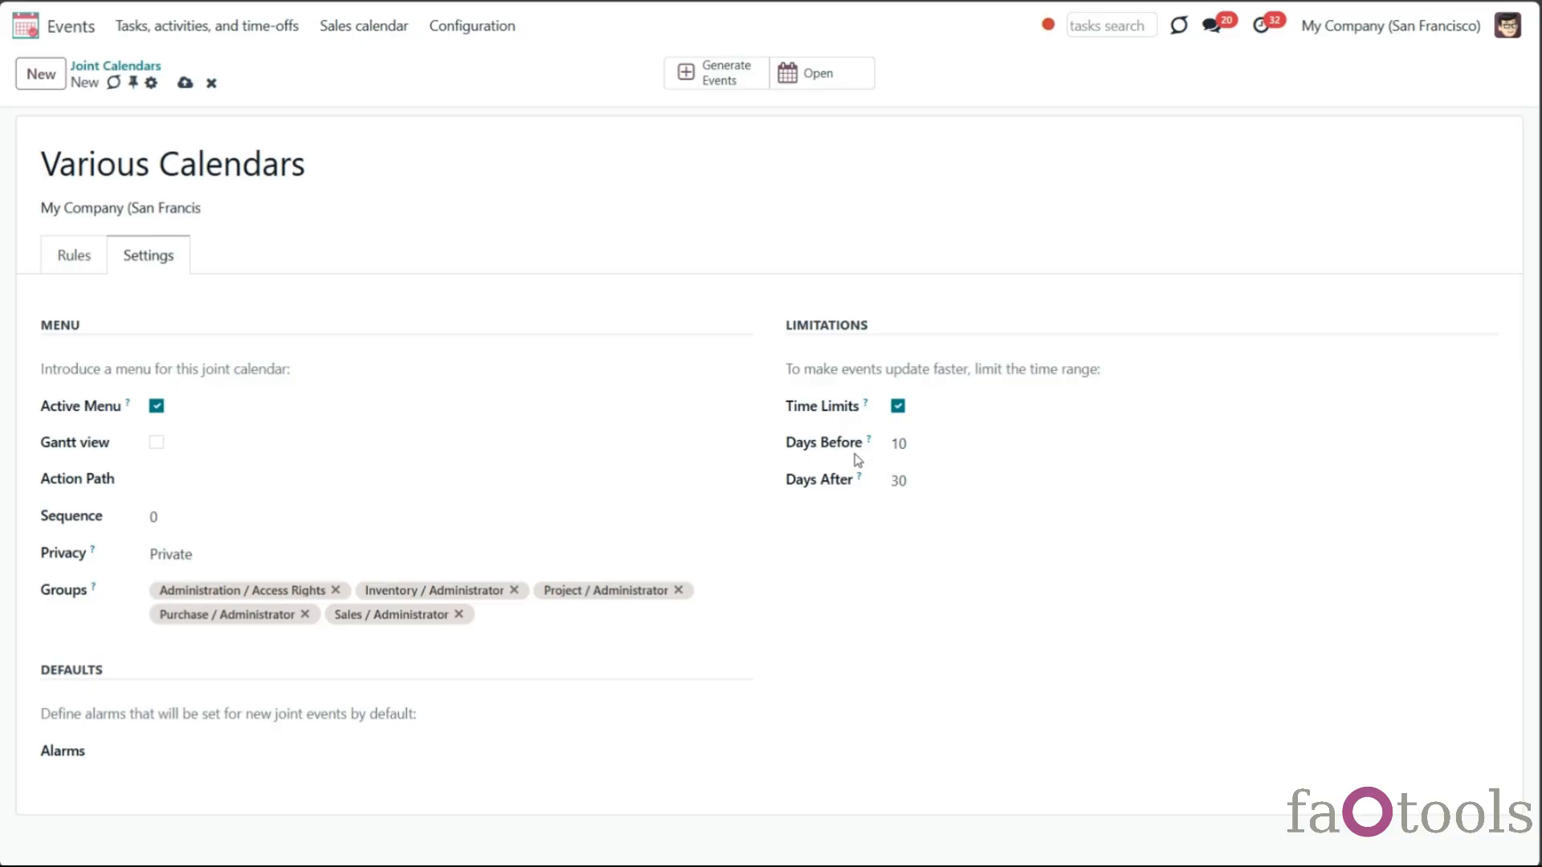
Step: Check the Days Before and Days After limits, and switch Time Limits off and back on
click(931, 449)
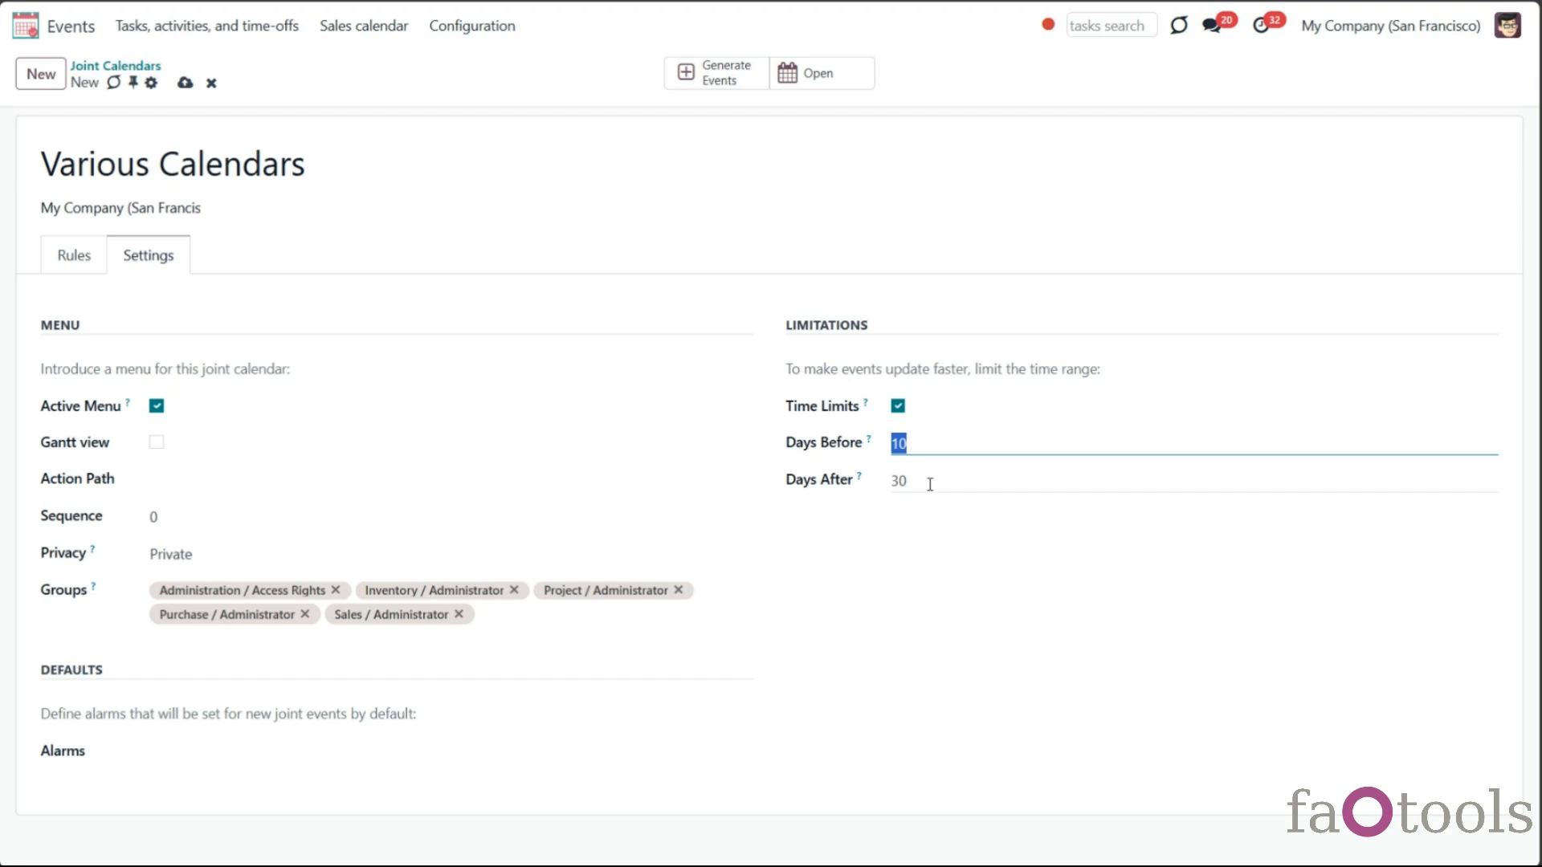
click(930, 482)
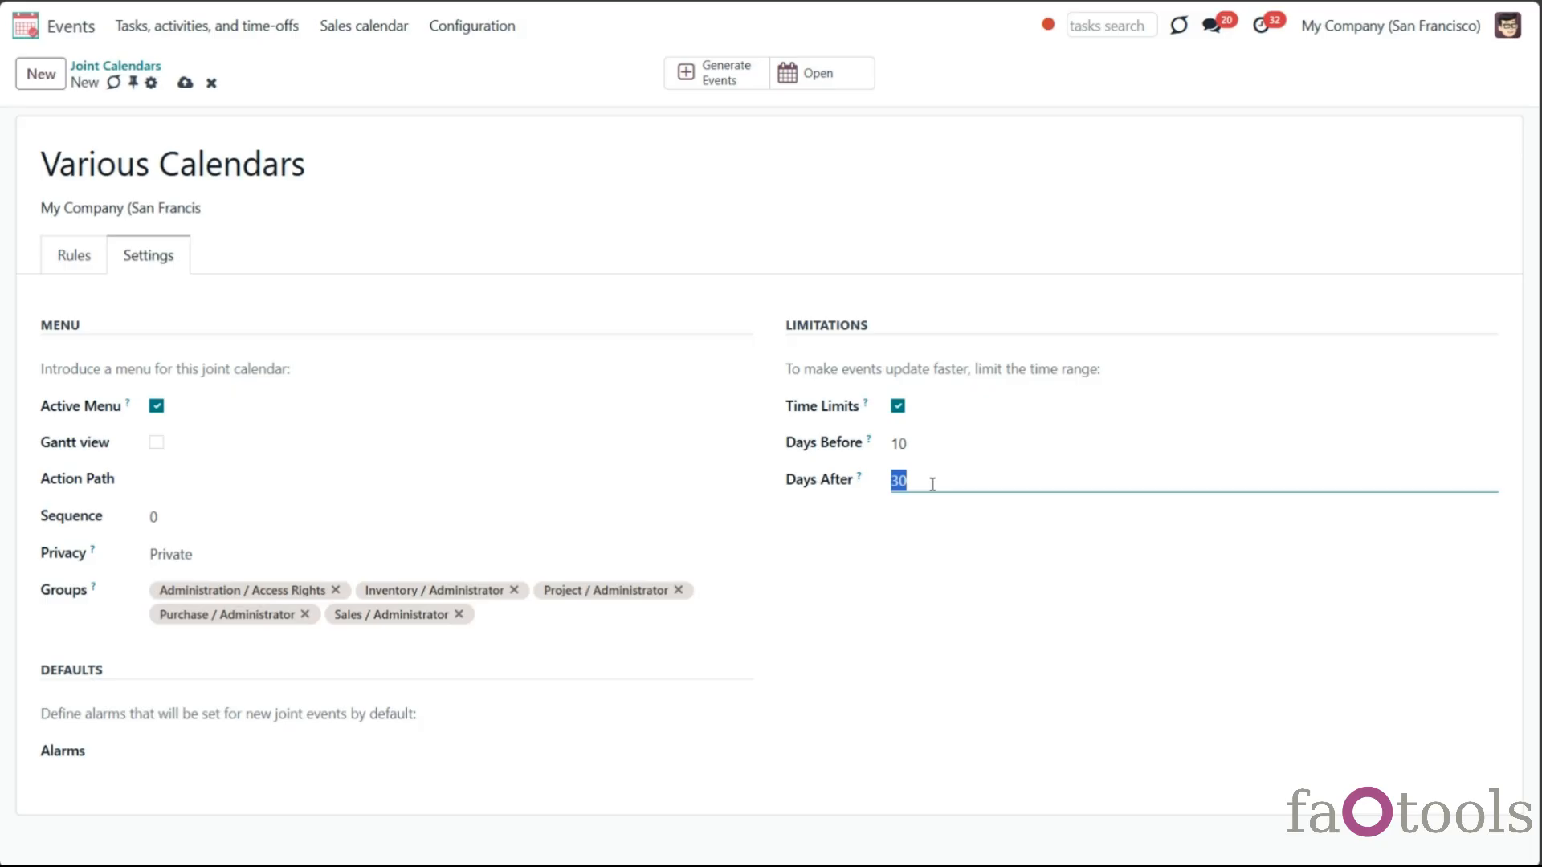
click(926, 448)
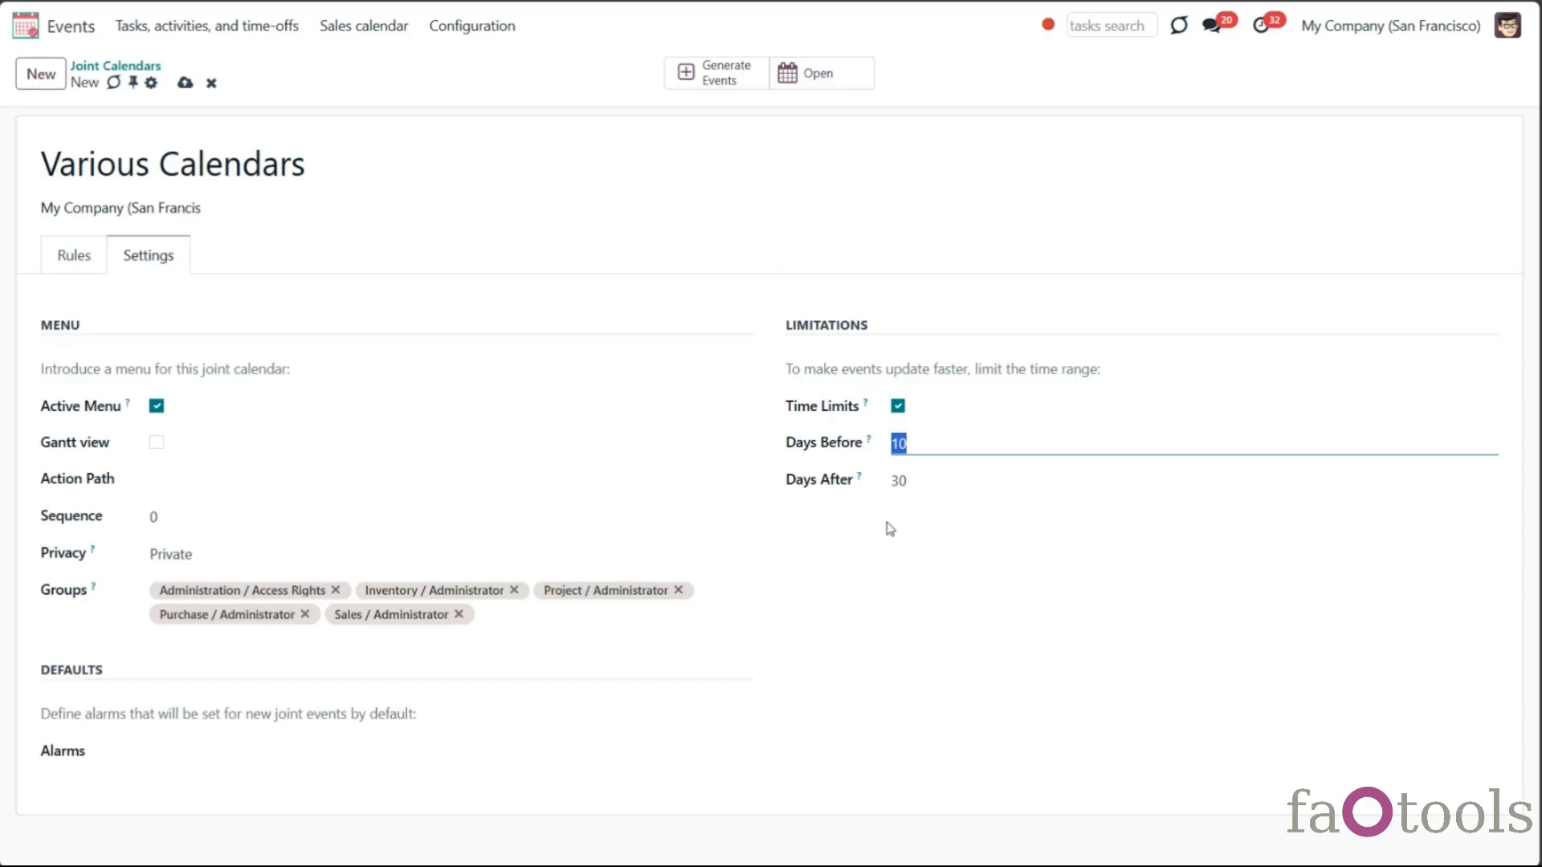
click(883, 556)
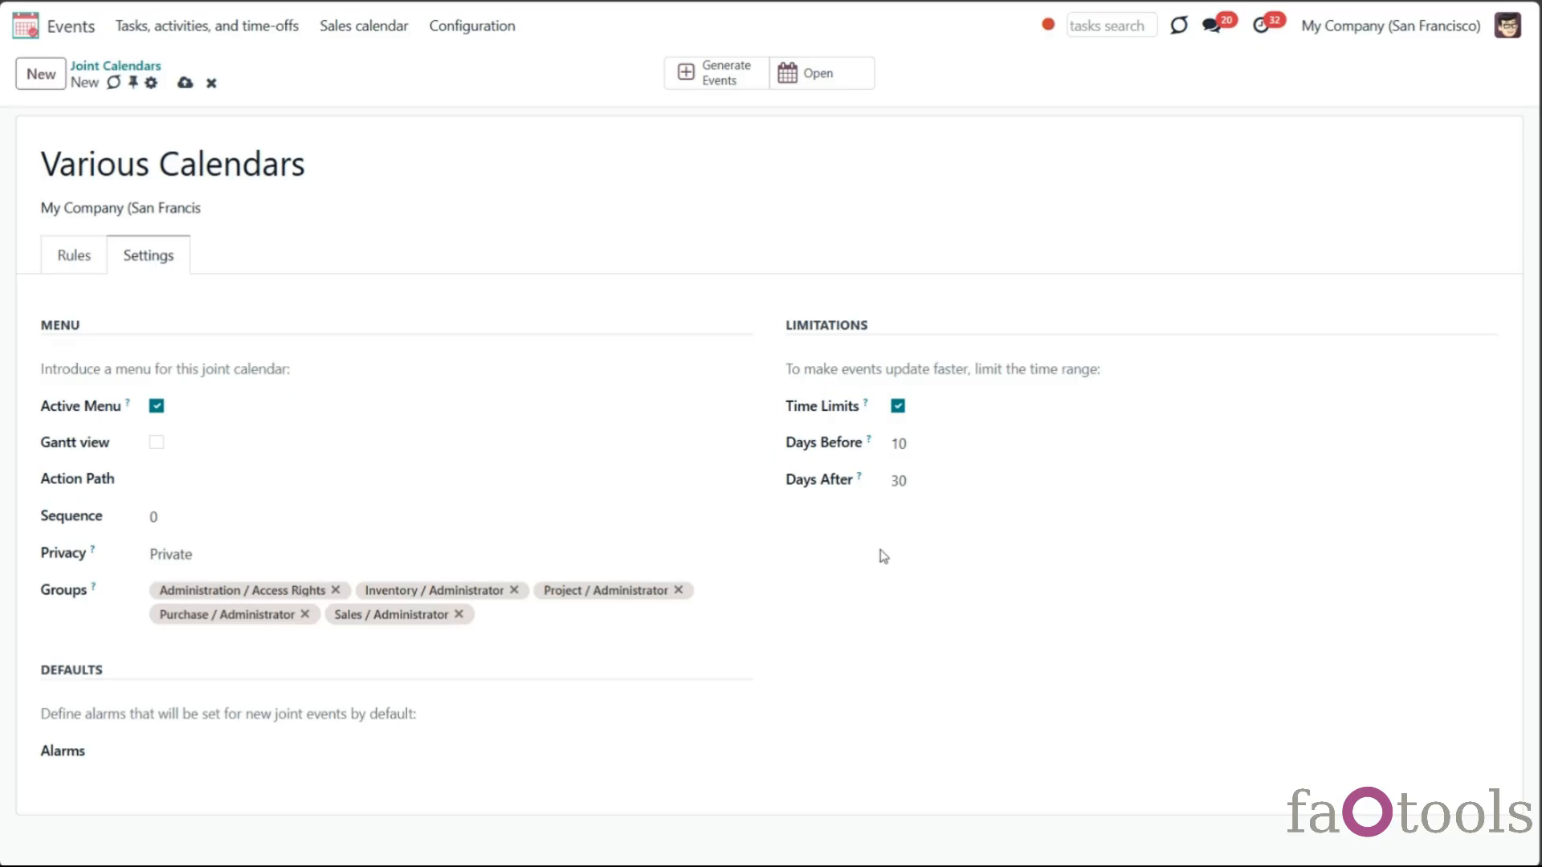
click(897, 407)
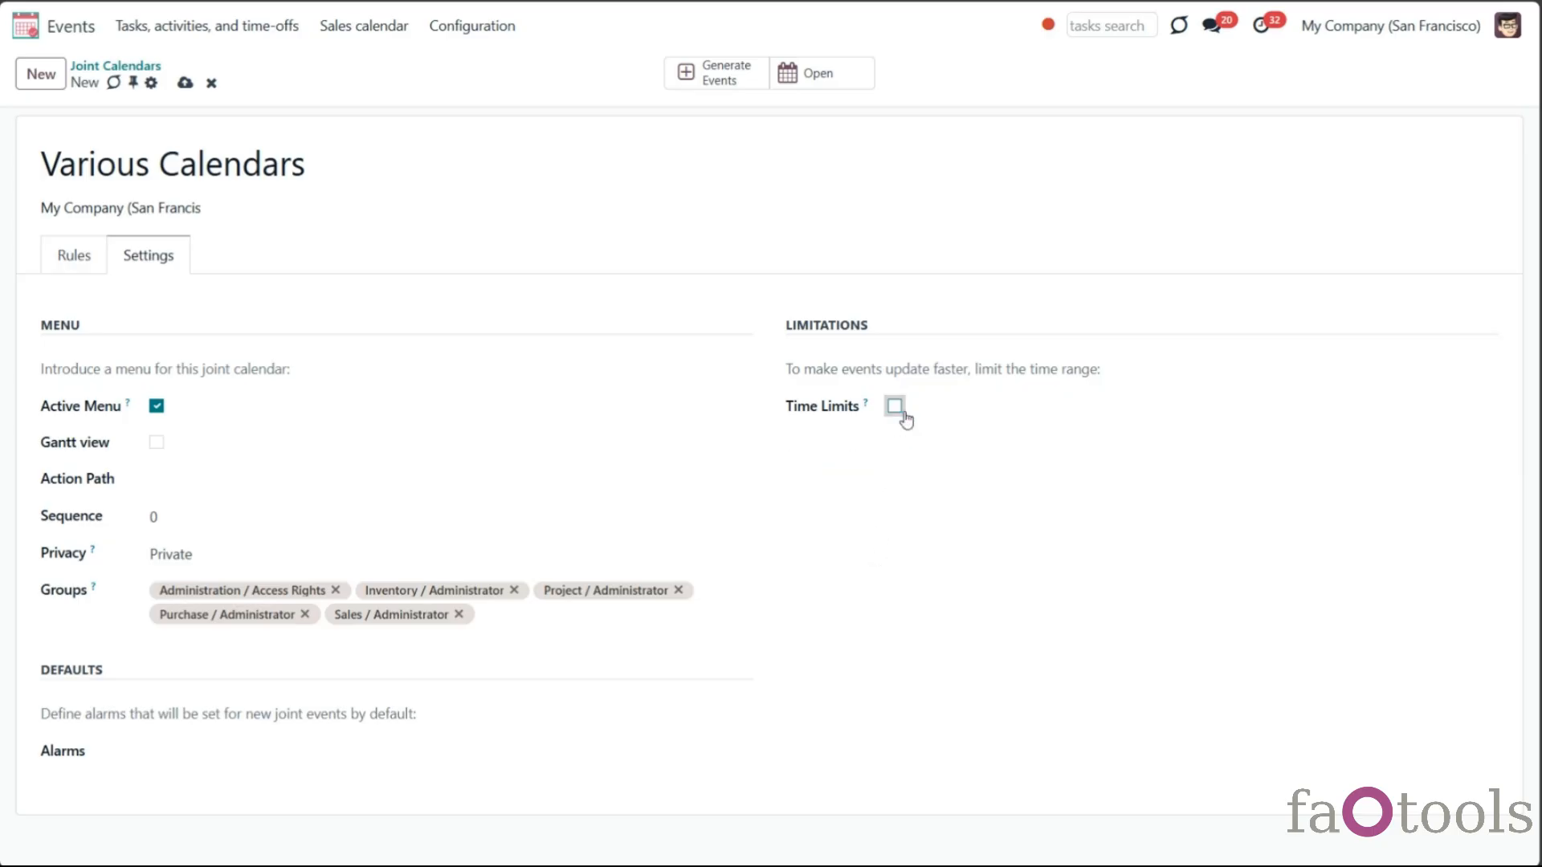
click(897, 407)
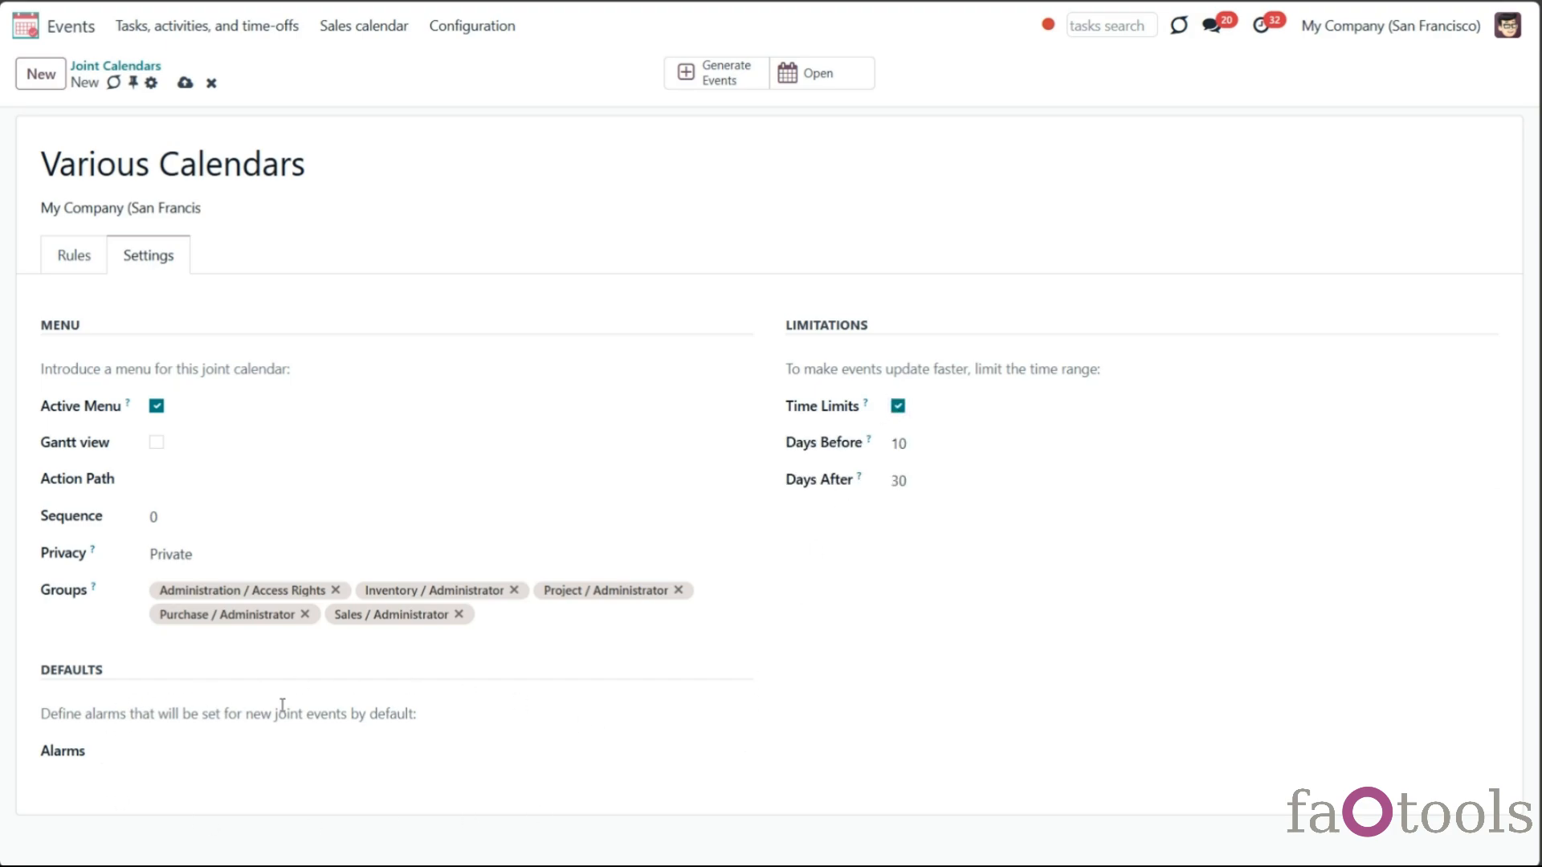
Step: Add "Notification - 1 Days" and "Email - 2 Days" as the calendar's default alarms
click(231, 748)
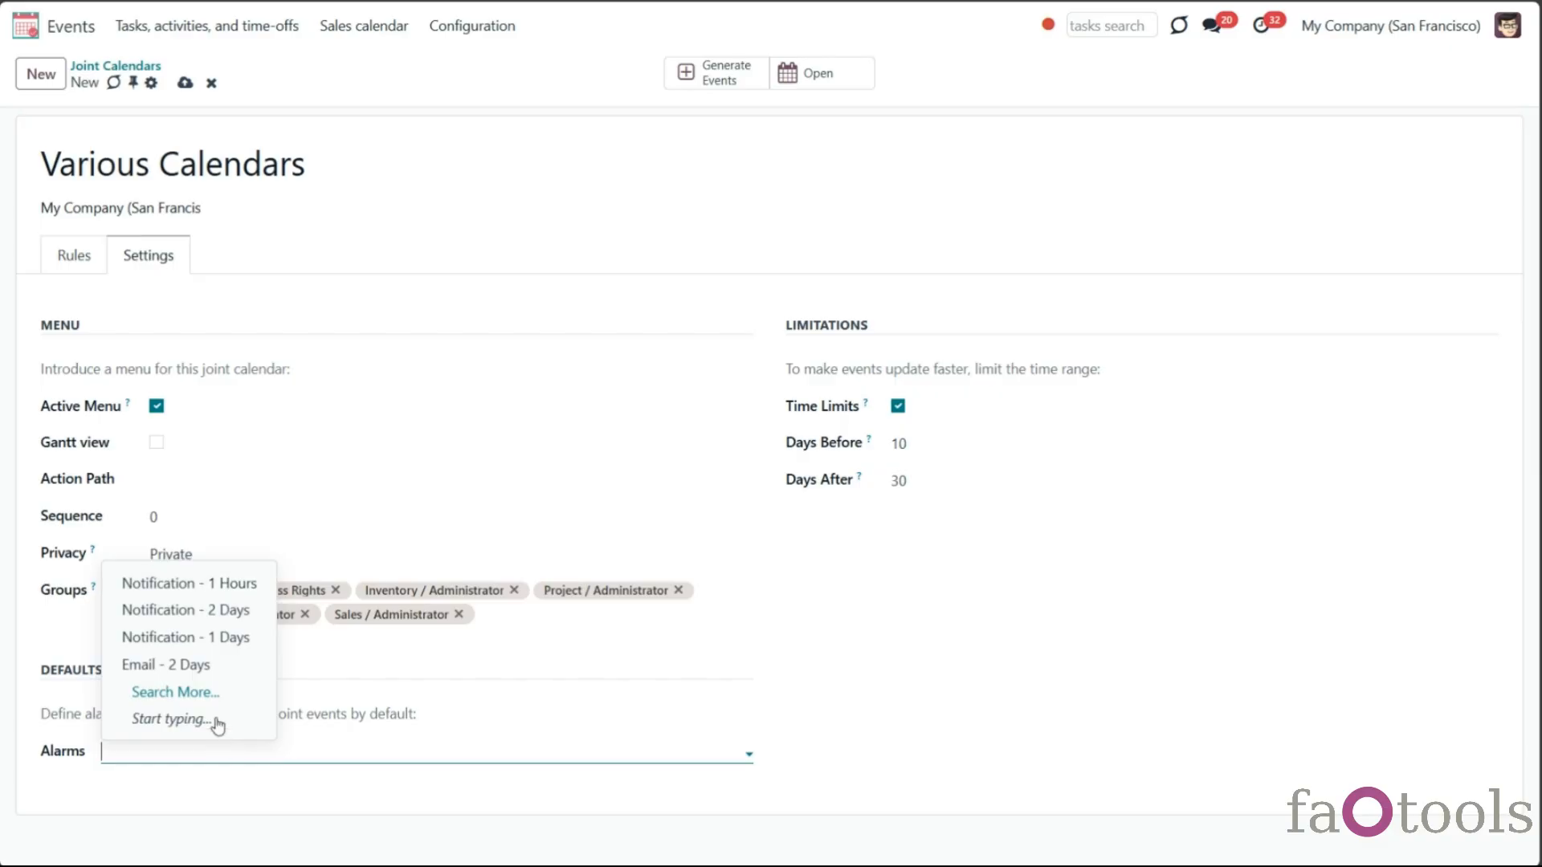
click(205, 637)
click(285, 742)
click(328, 665)
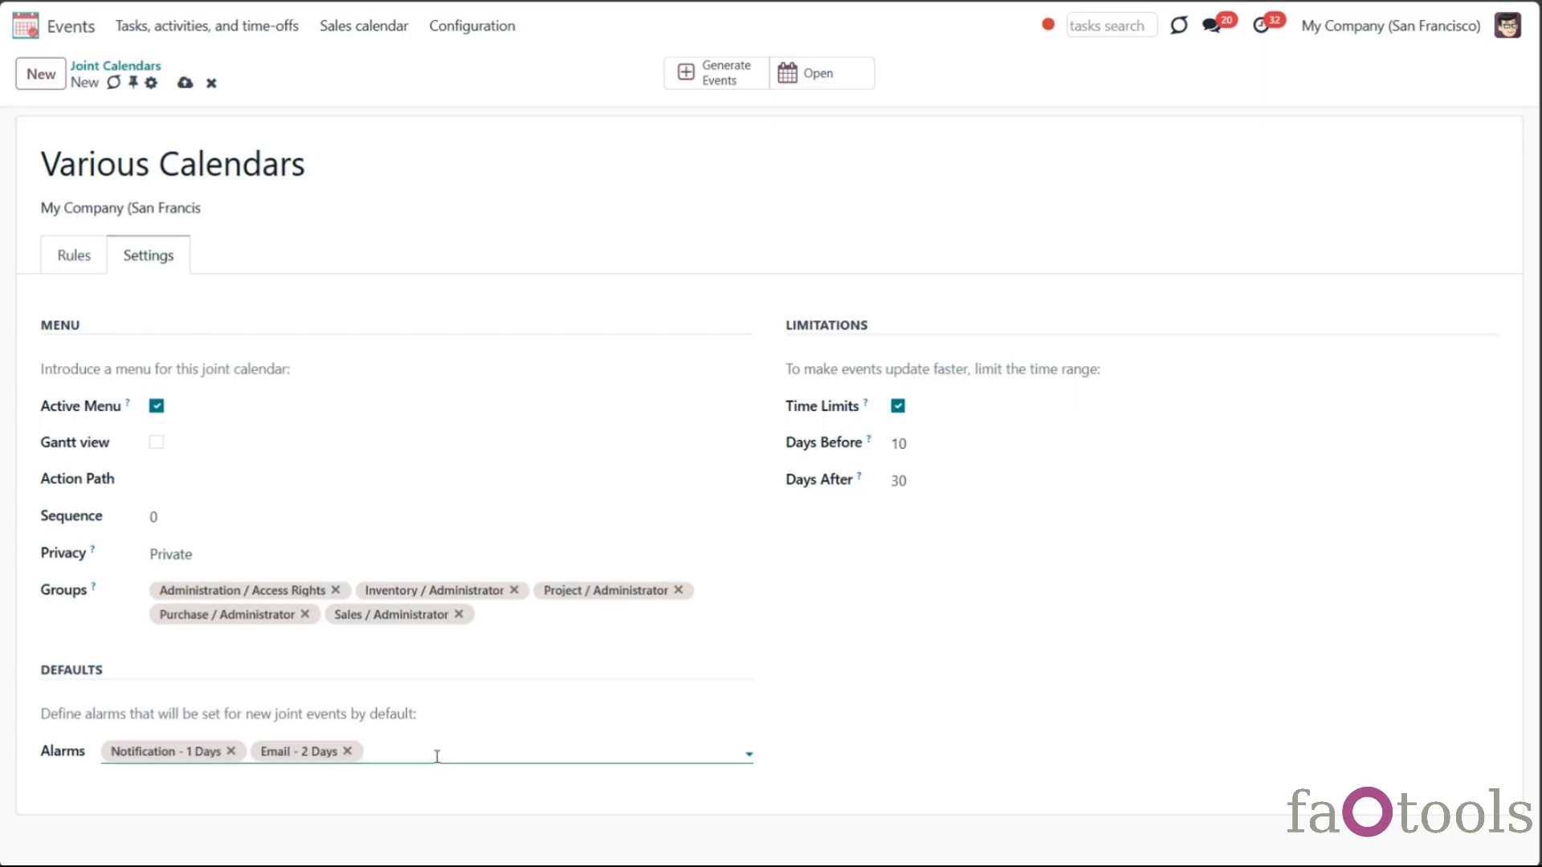
Step: Create a further default alarm of type Email with a reminder 30 minutes before, and save the joint calendar
text(ala)
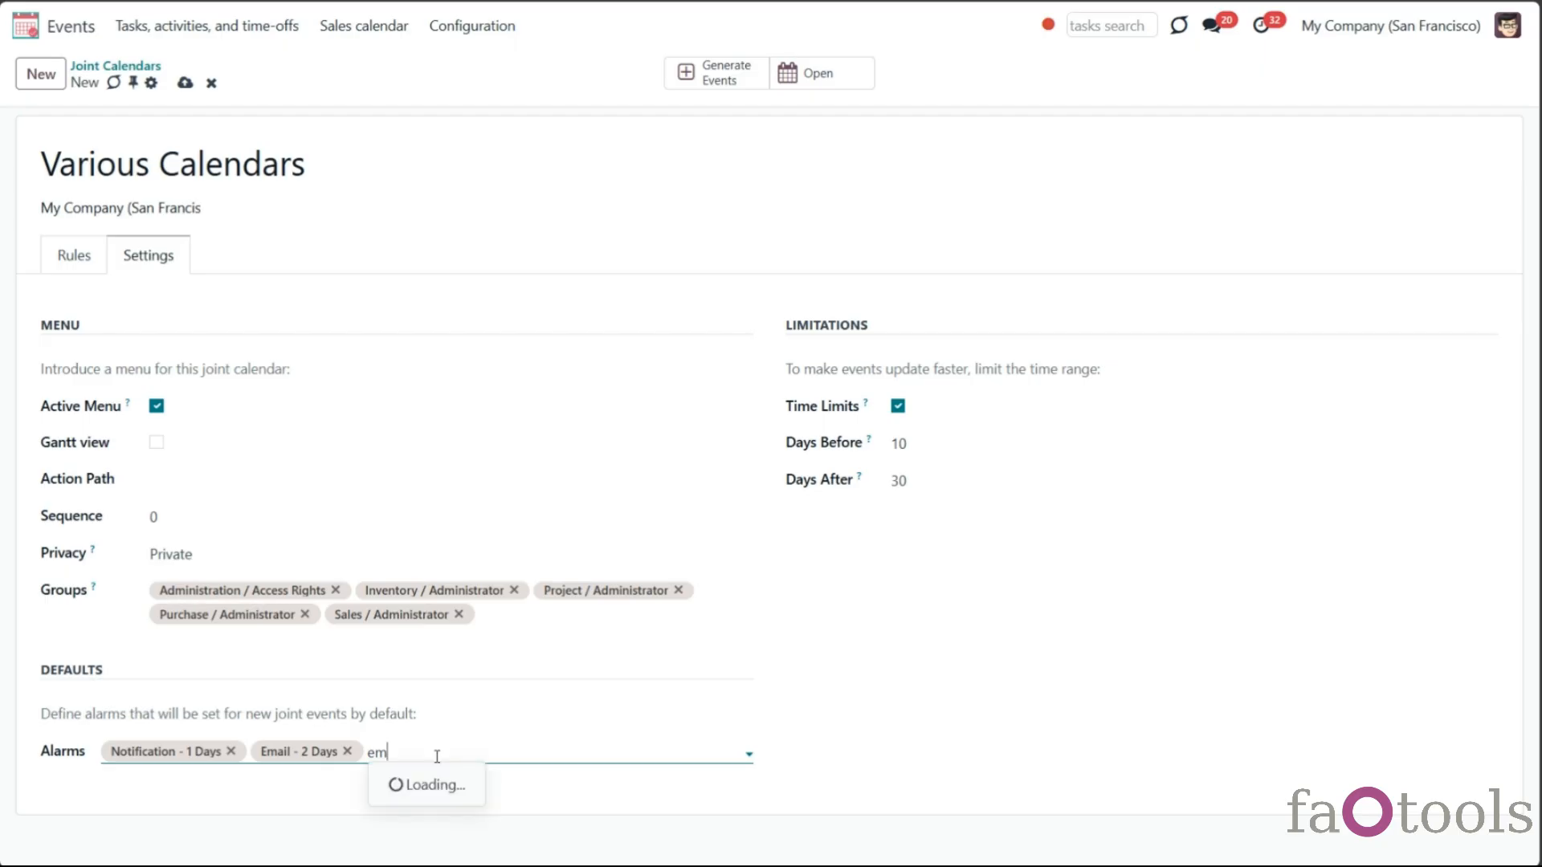
click(458, 813)
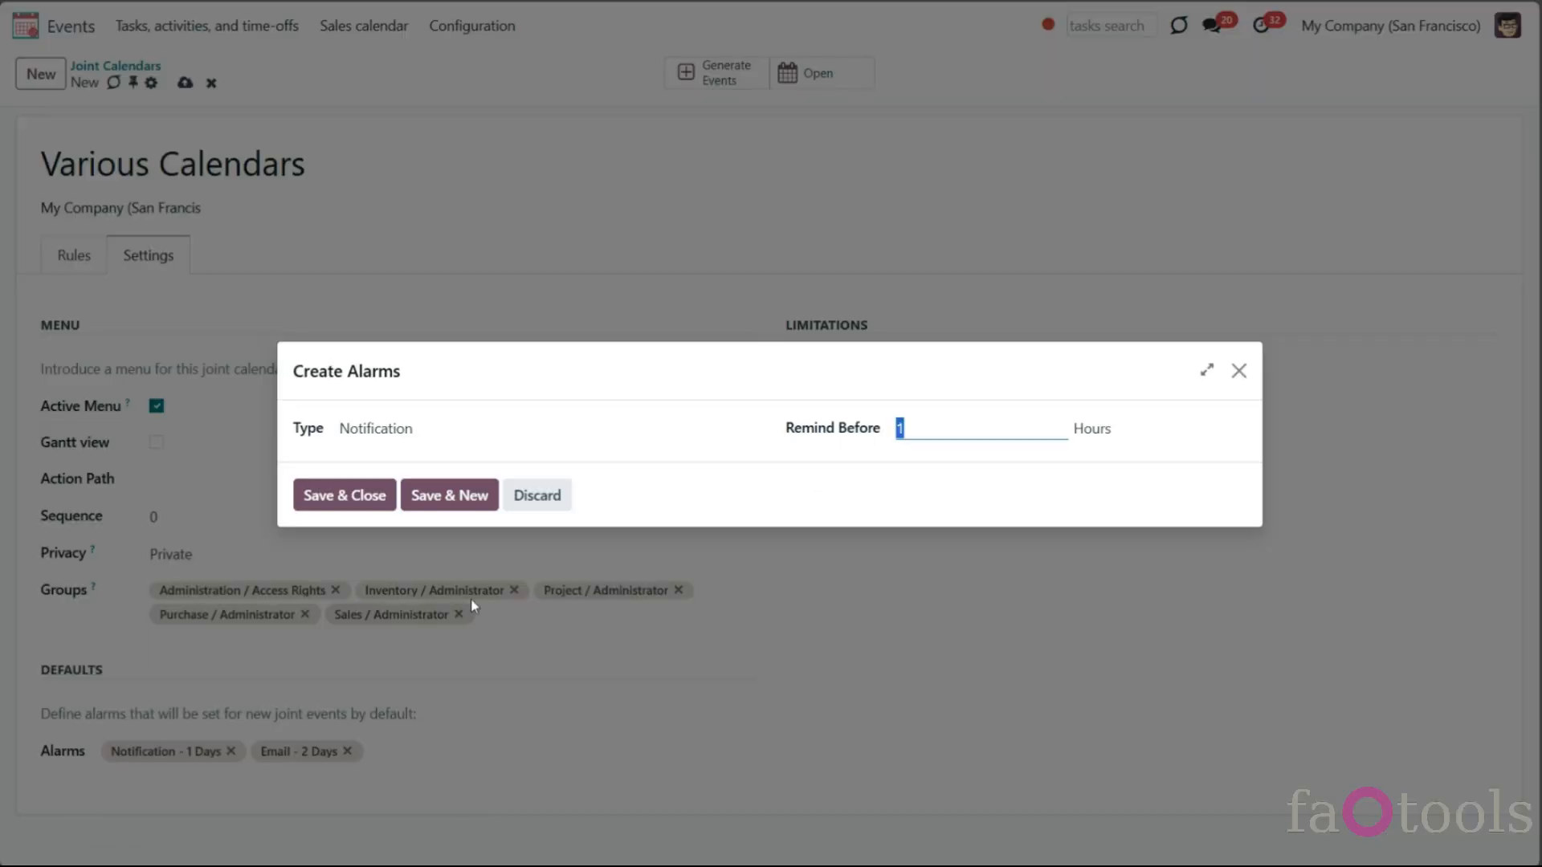
click(456, 430)
click(458, 481)
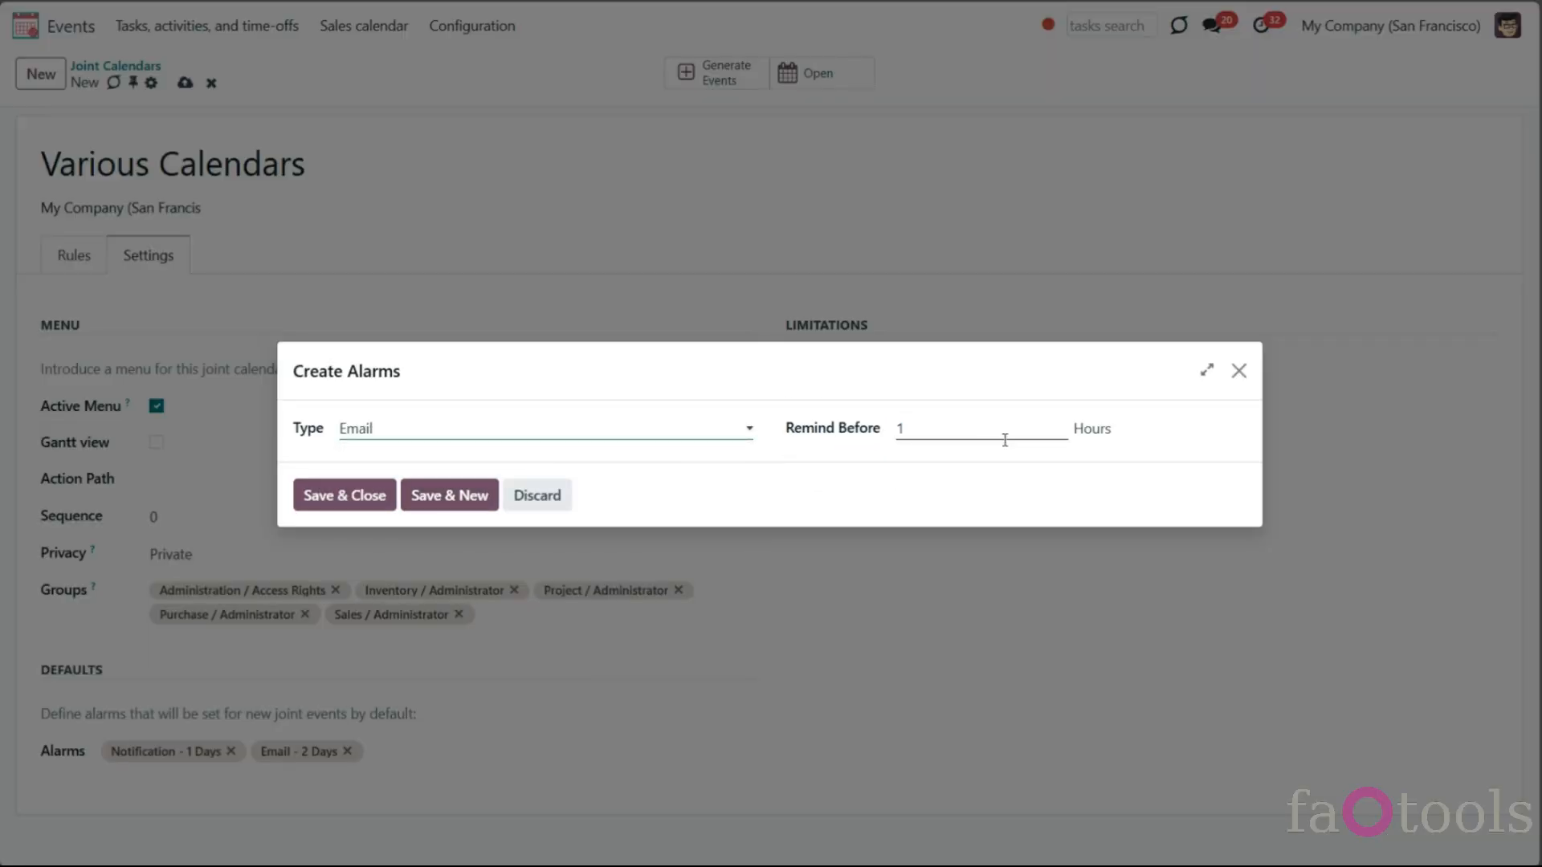
click(1096, 438)
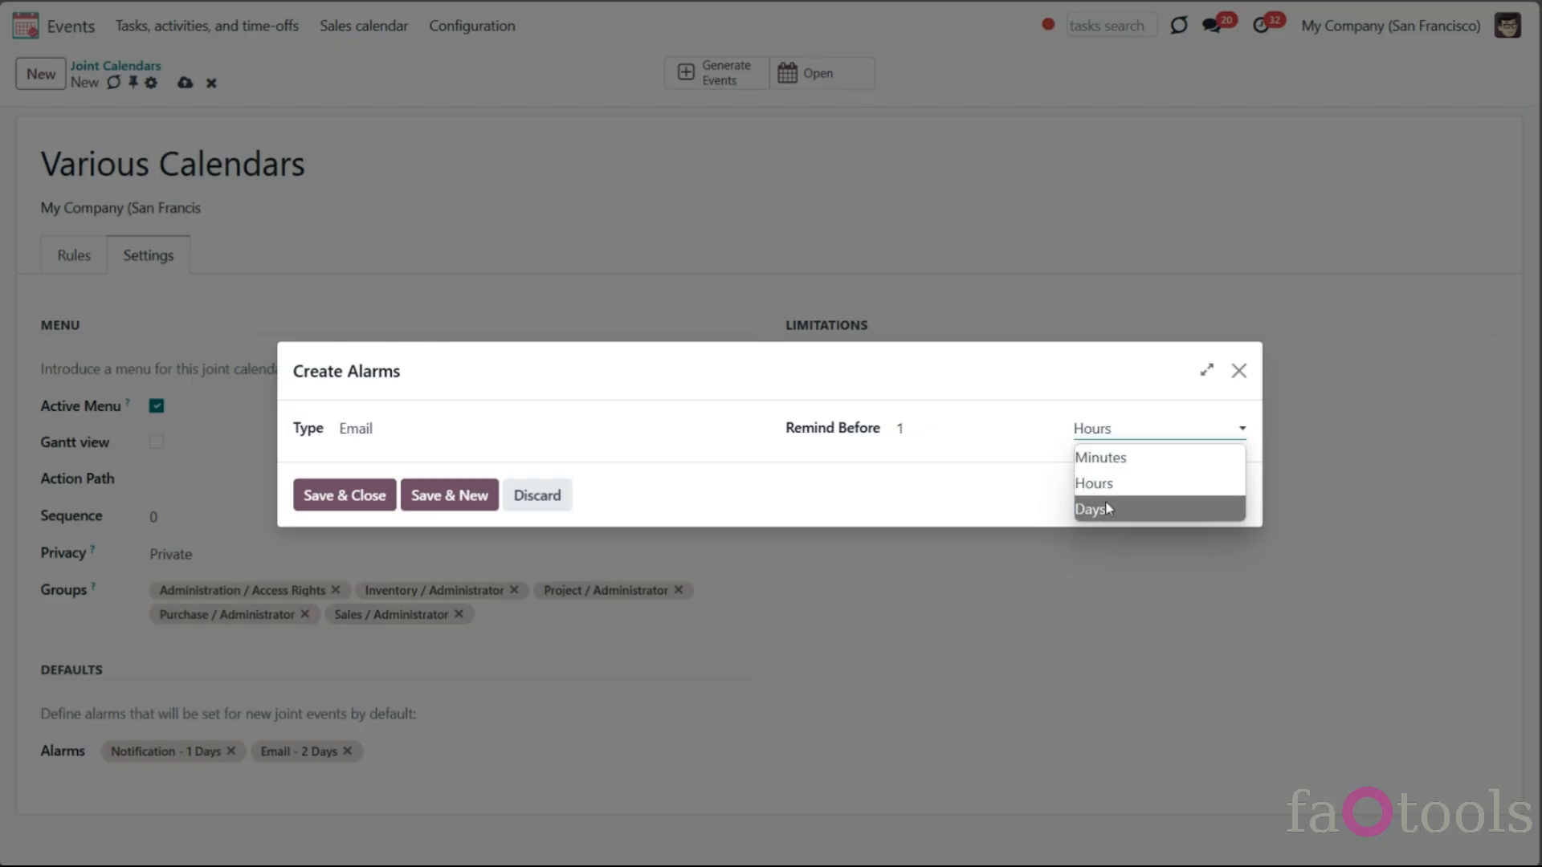
click(1111, 465)
click(1004, 440)
key(BackSpace)
text(30)
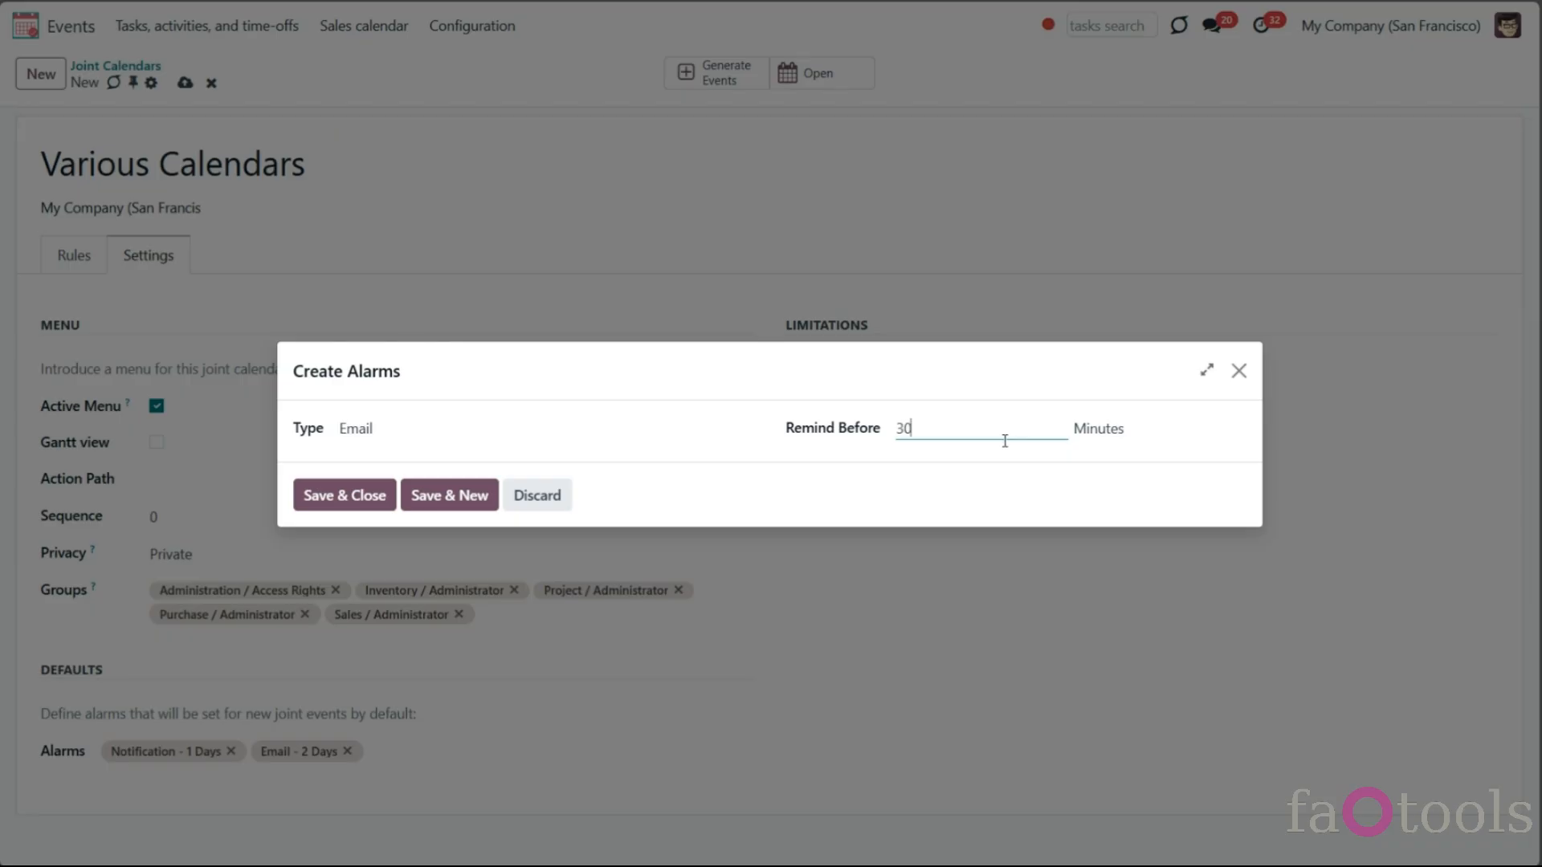
click(347, 495)
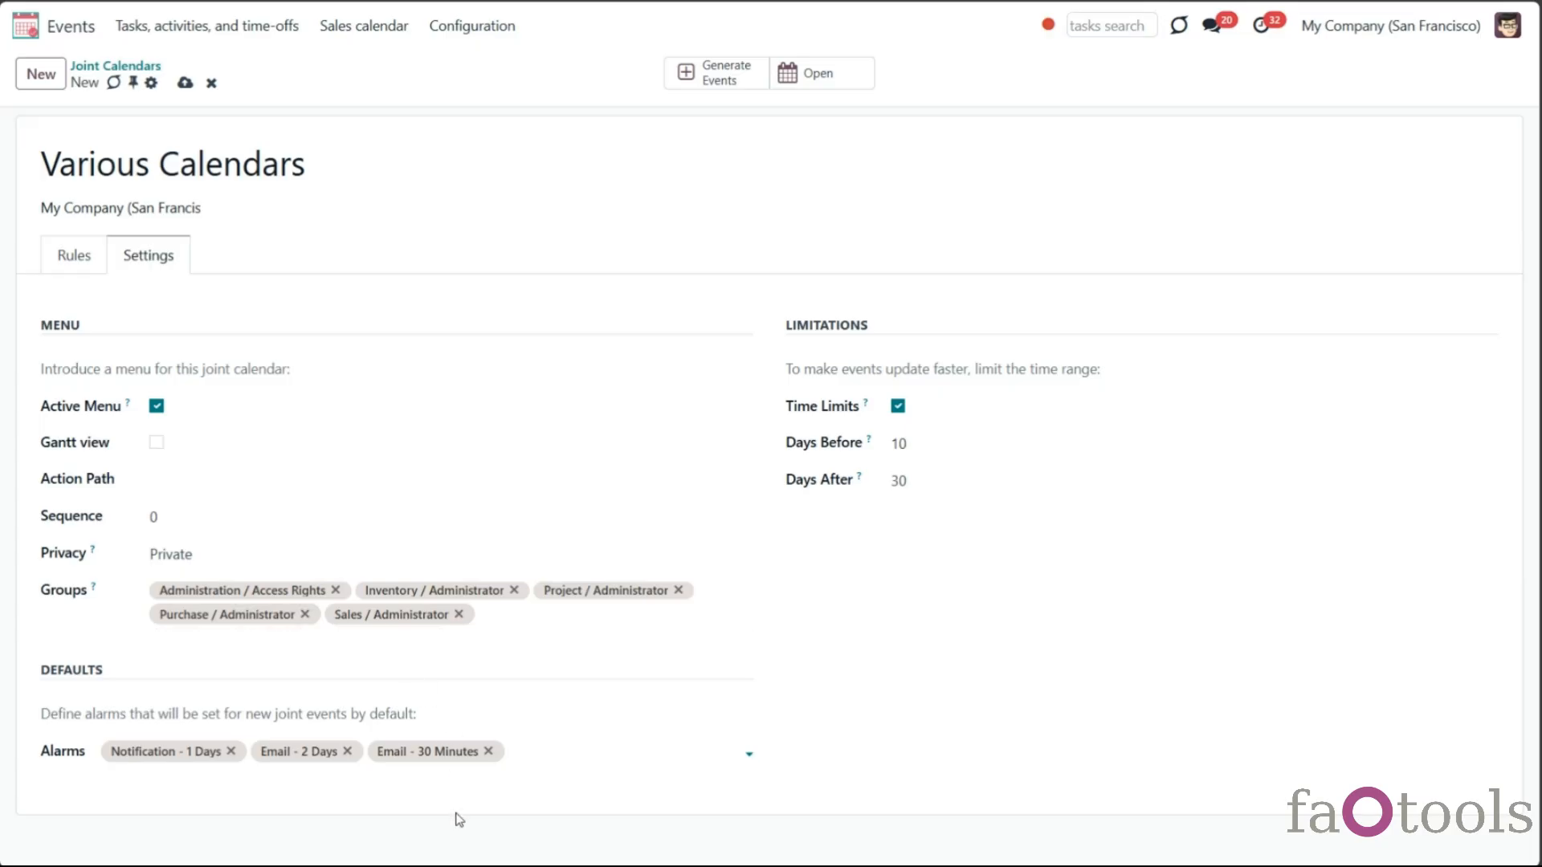
click(186, 84)
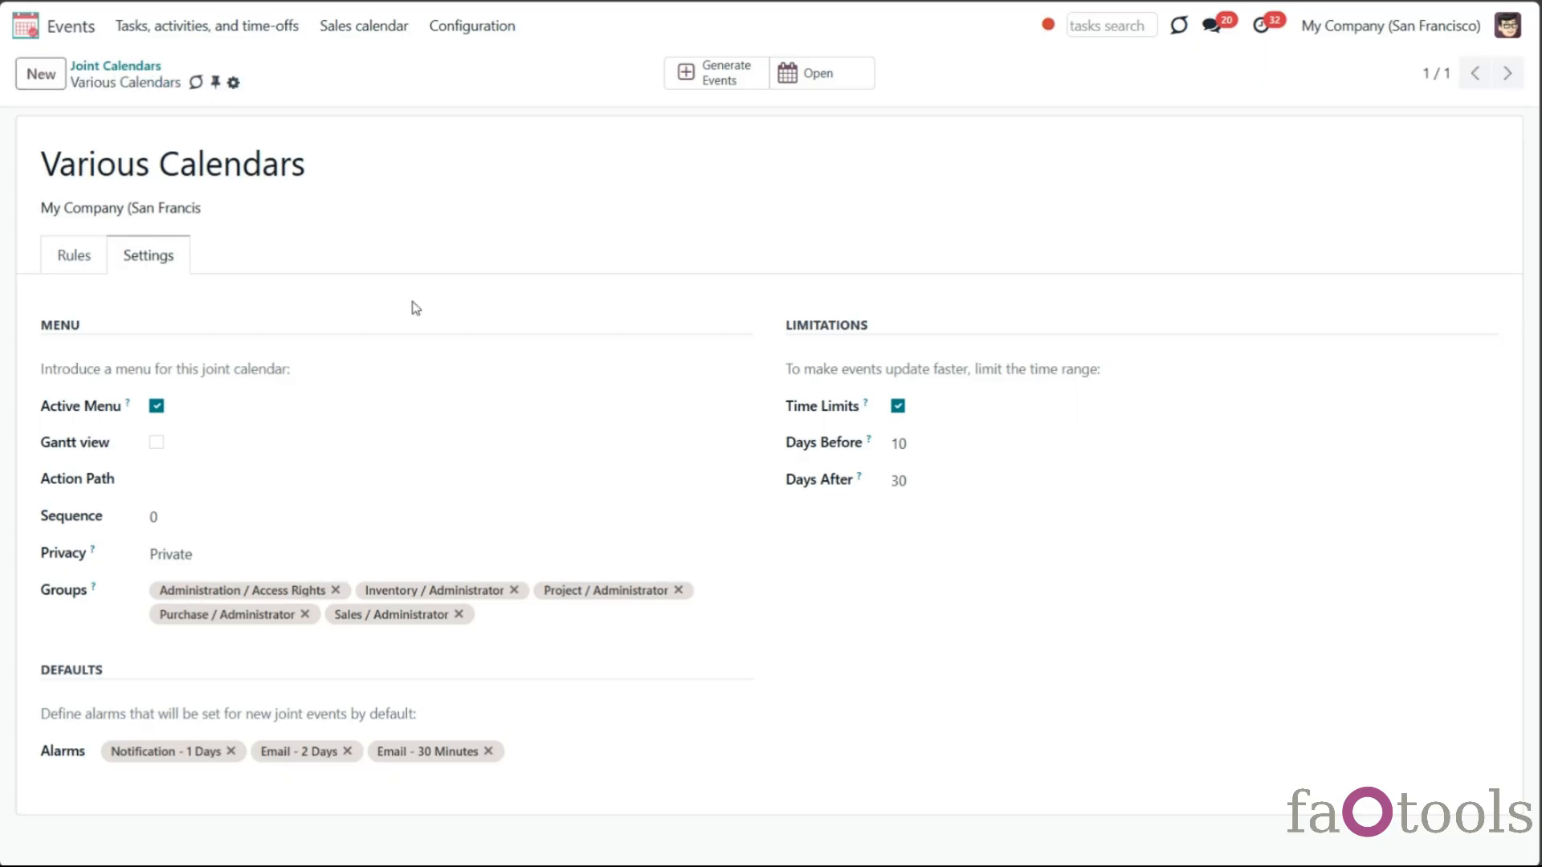
Step: Reload the page after reviewing the calendar's rules, open the Various Calendars joint calendar and refresh its events
click(78, 261)
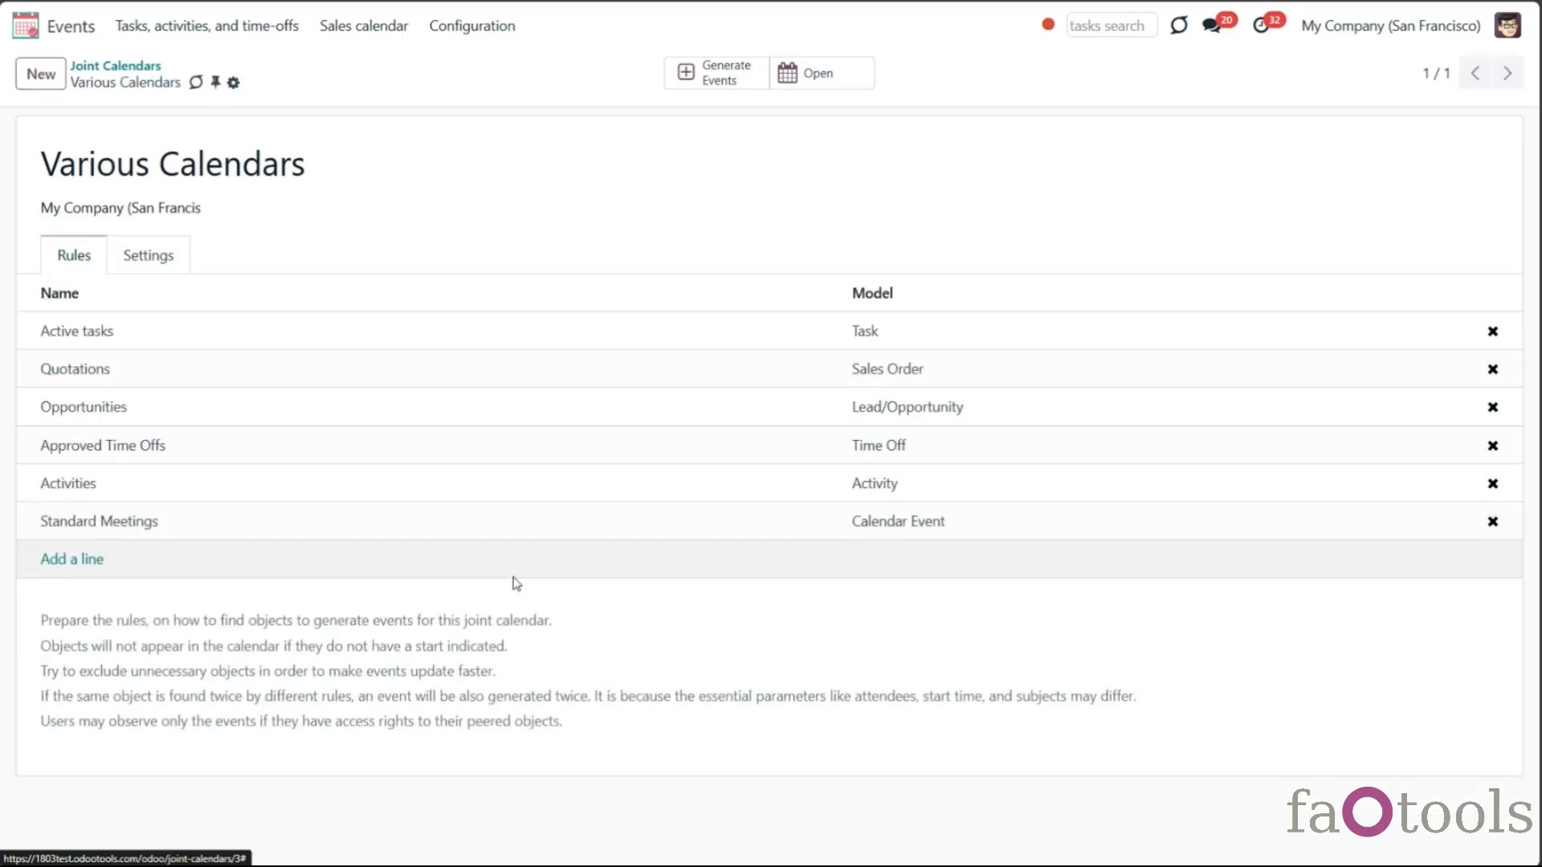
key(F5)
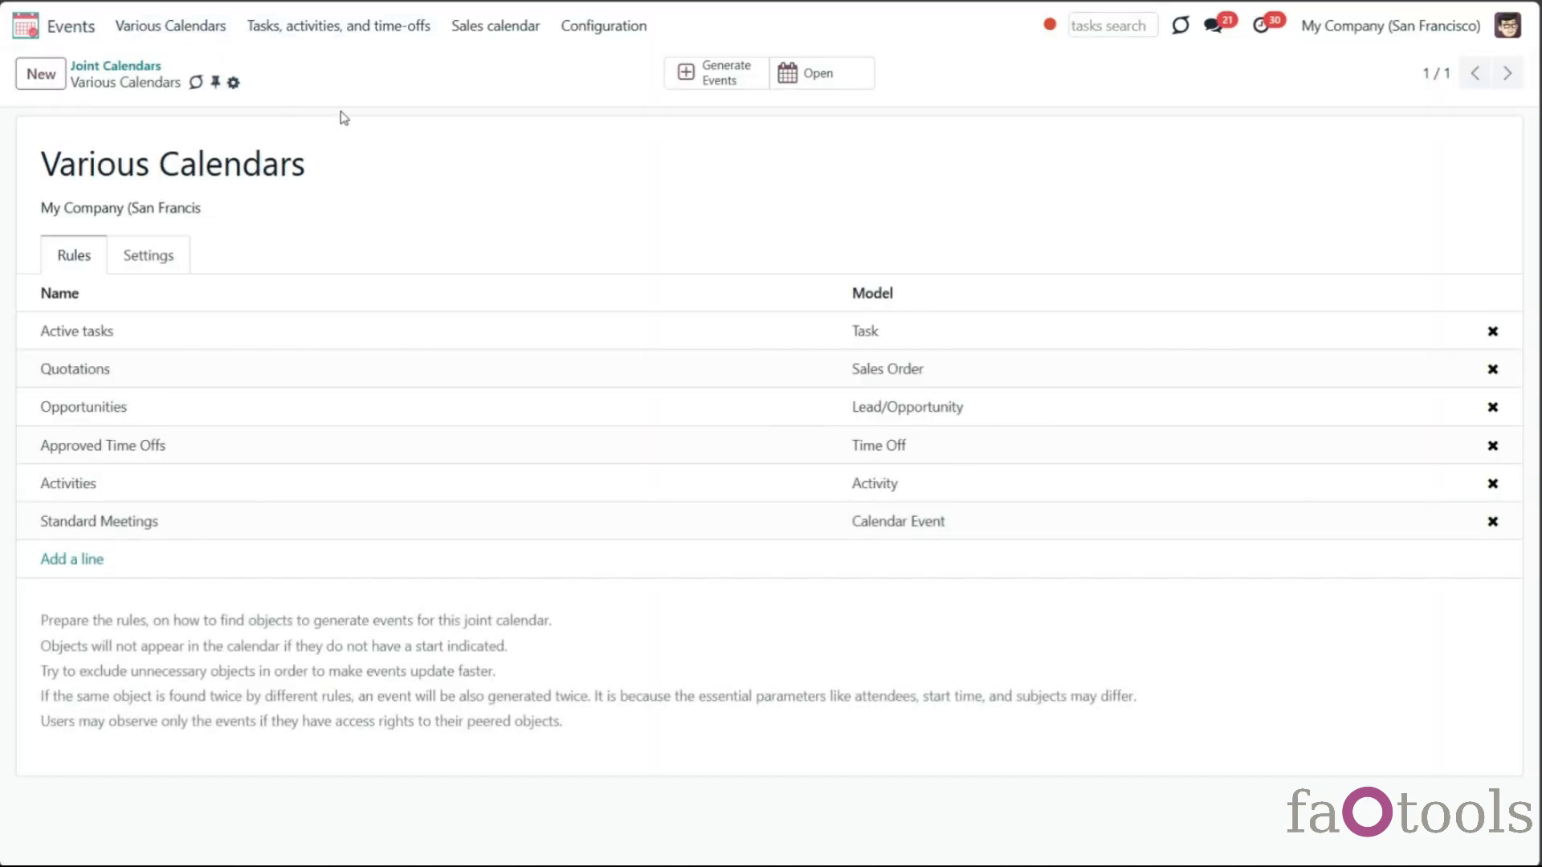
click(212, 26)
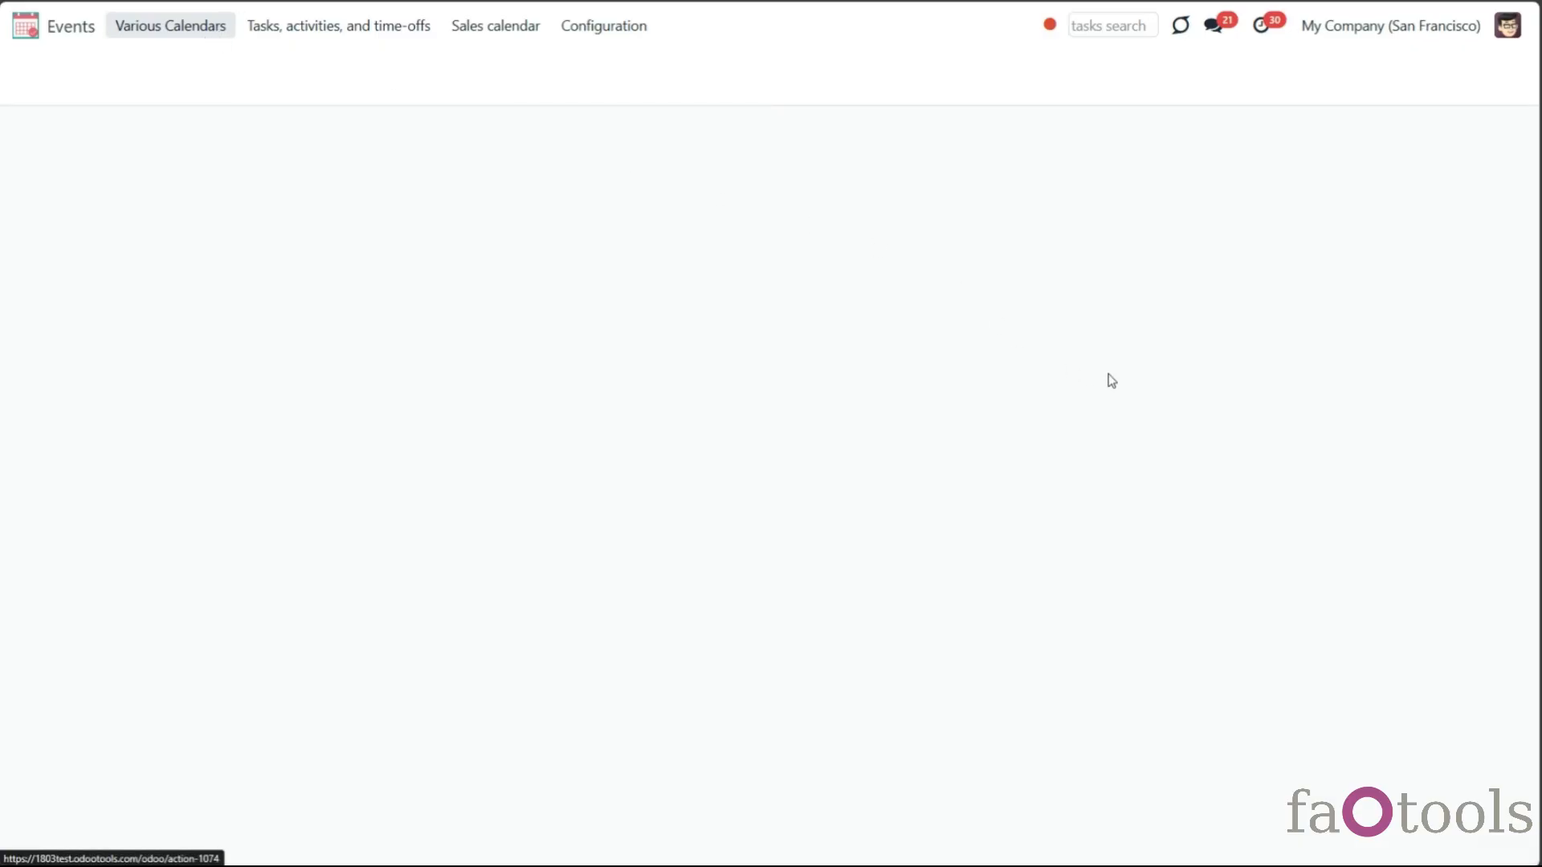
click(1379, 435)
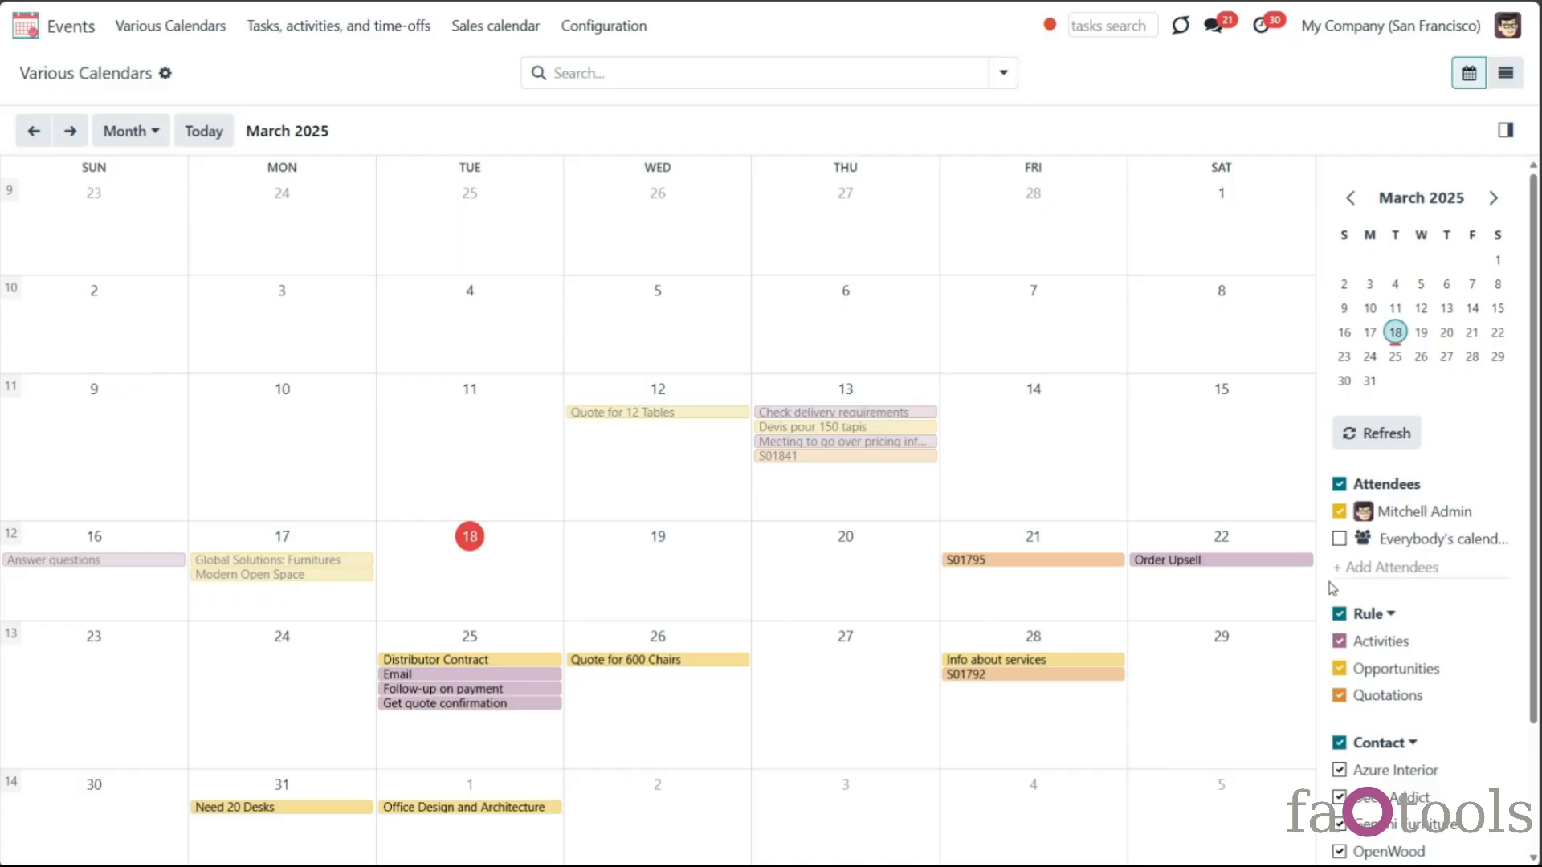
Step: Check the everybody's calendars filter and view the details of the "Check delivery requirements" and "Distributor Contract" events
click(1338, 539)
click(849, 416)
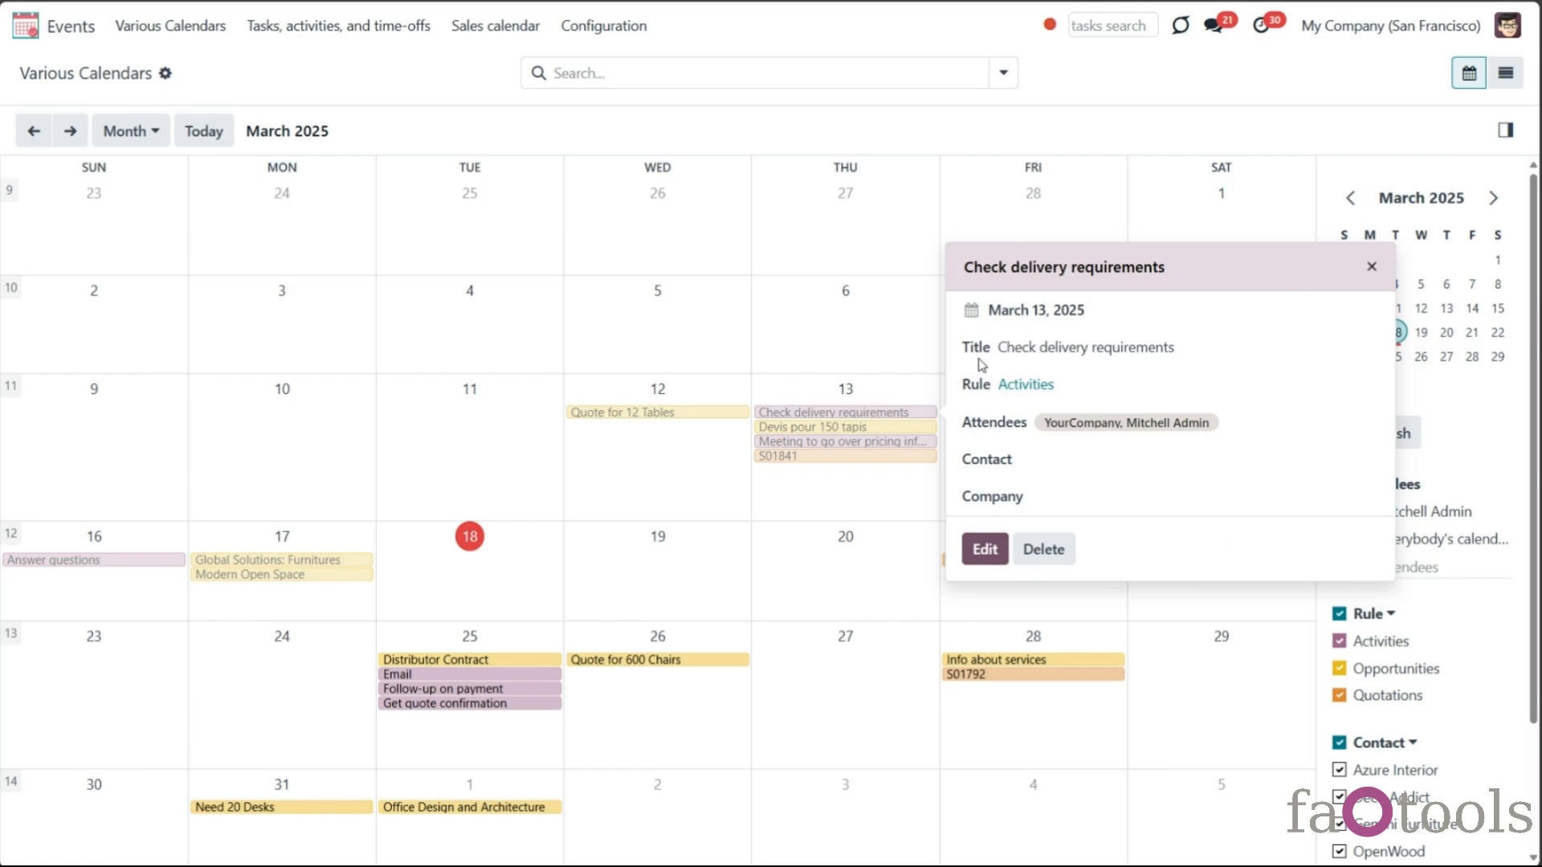
click(510, 664)
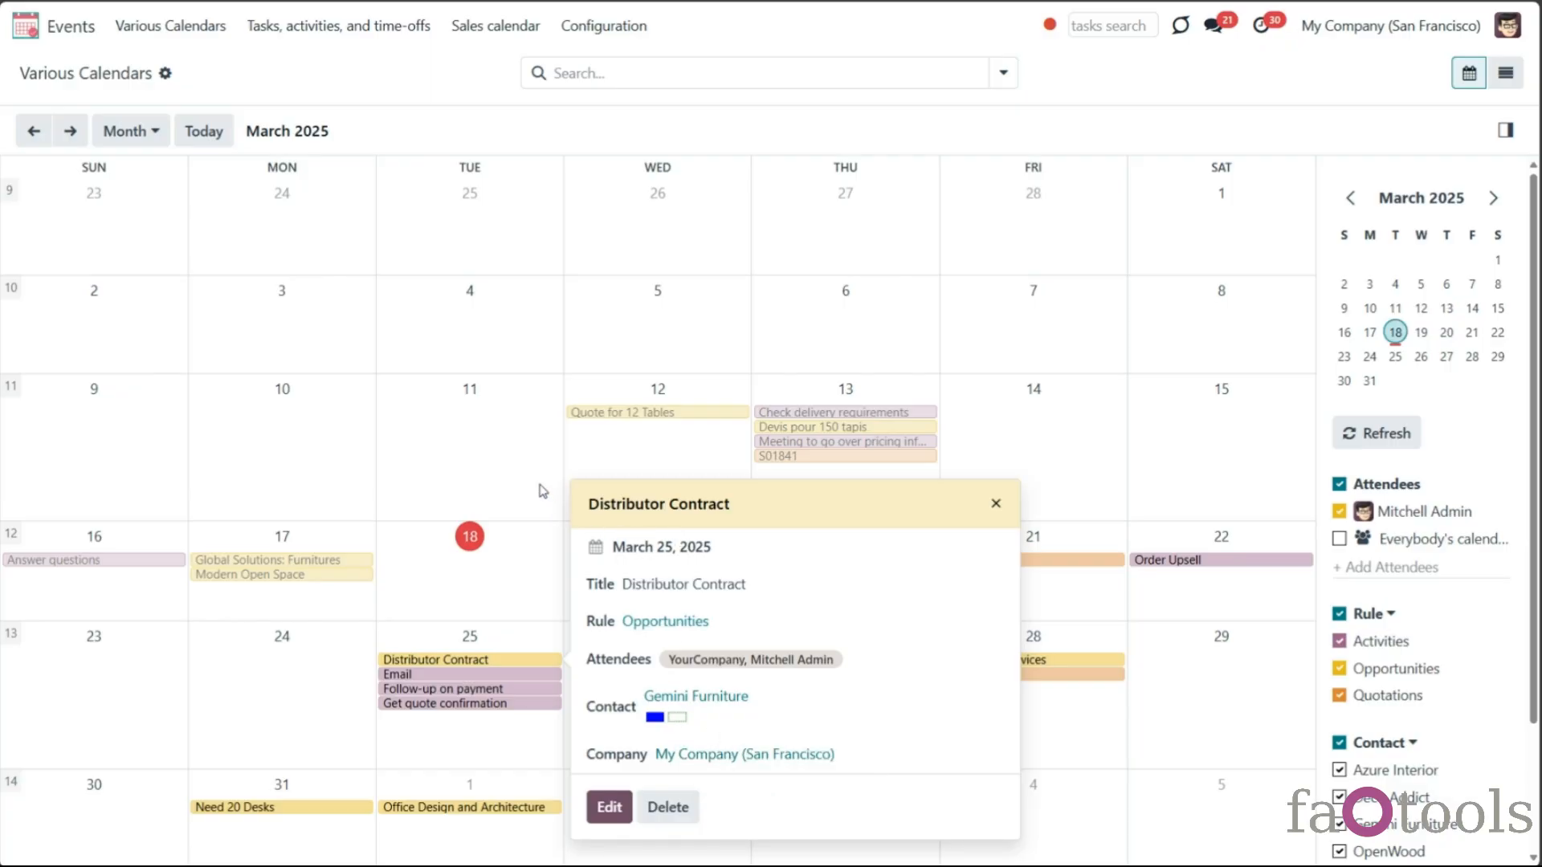
key(Escape)
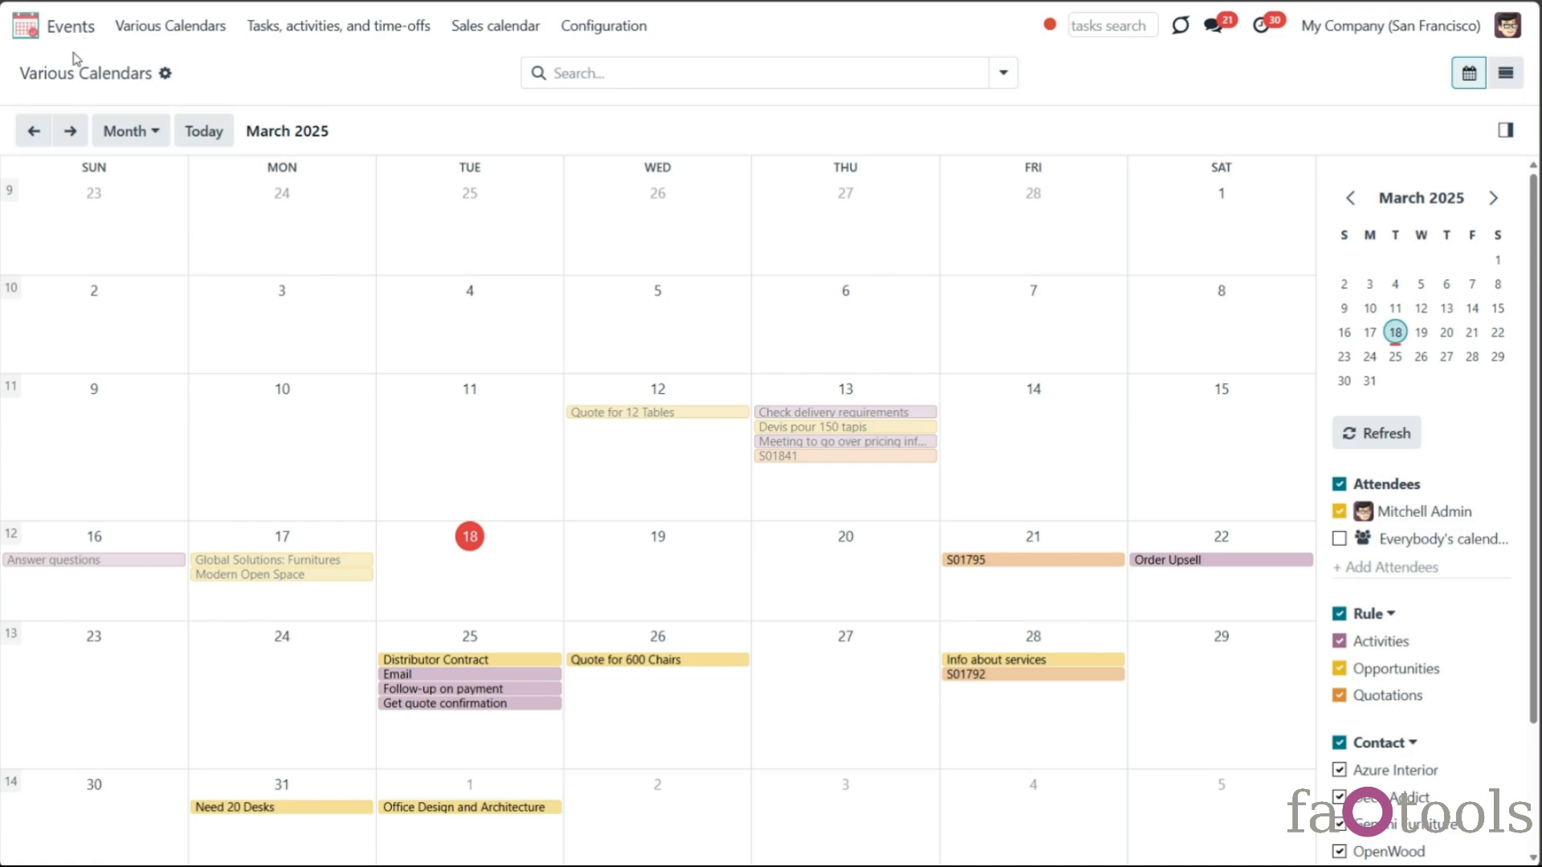
Step: Create a new event rule named "Purchase Orders" based on the Purchase Order model
click(606, 27)
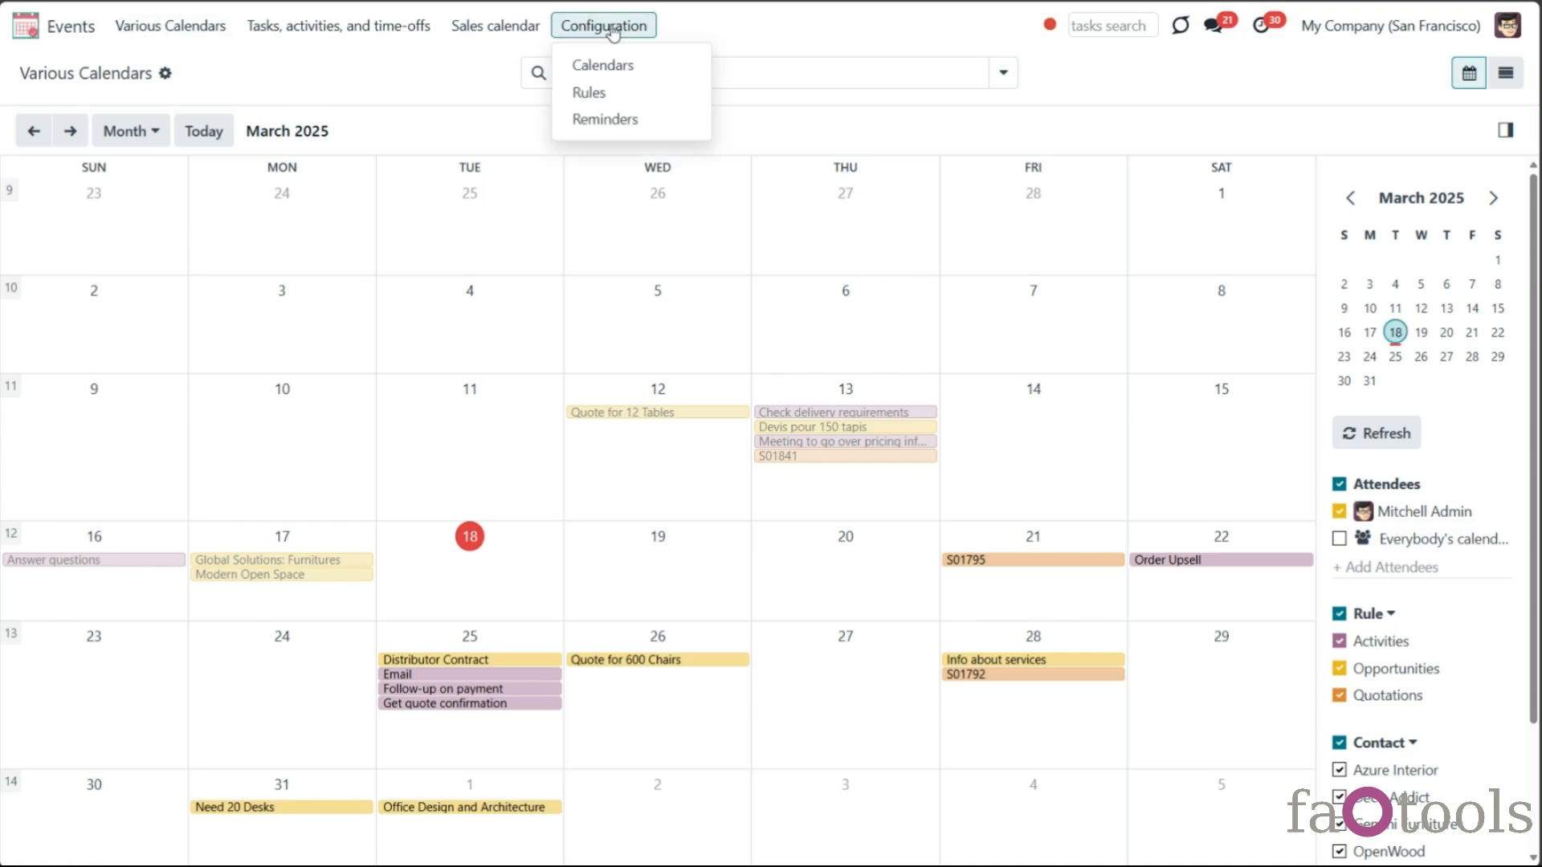
click(638, 95)
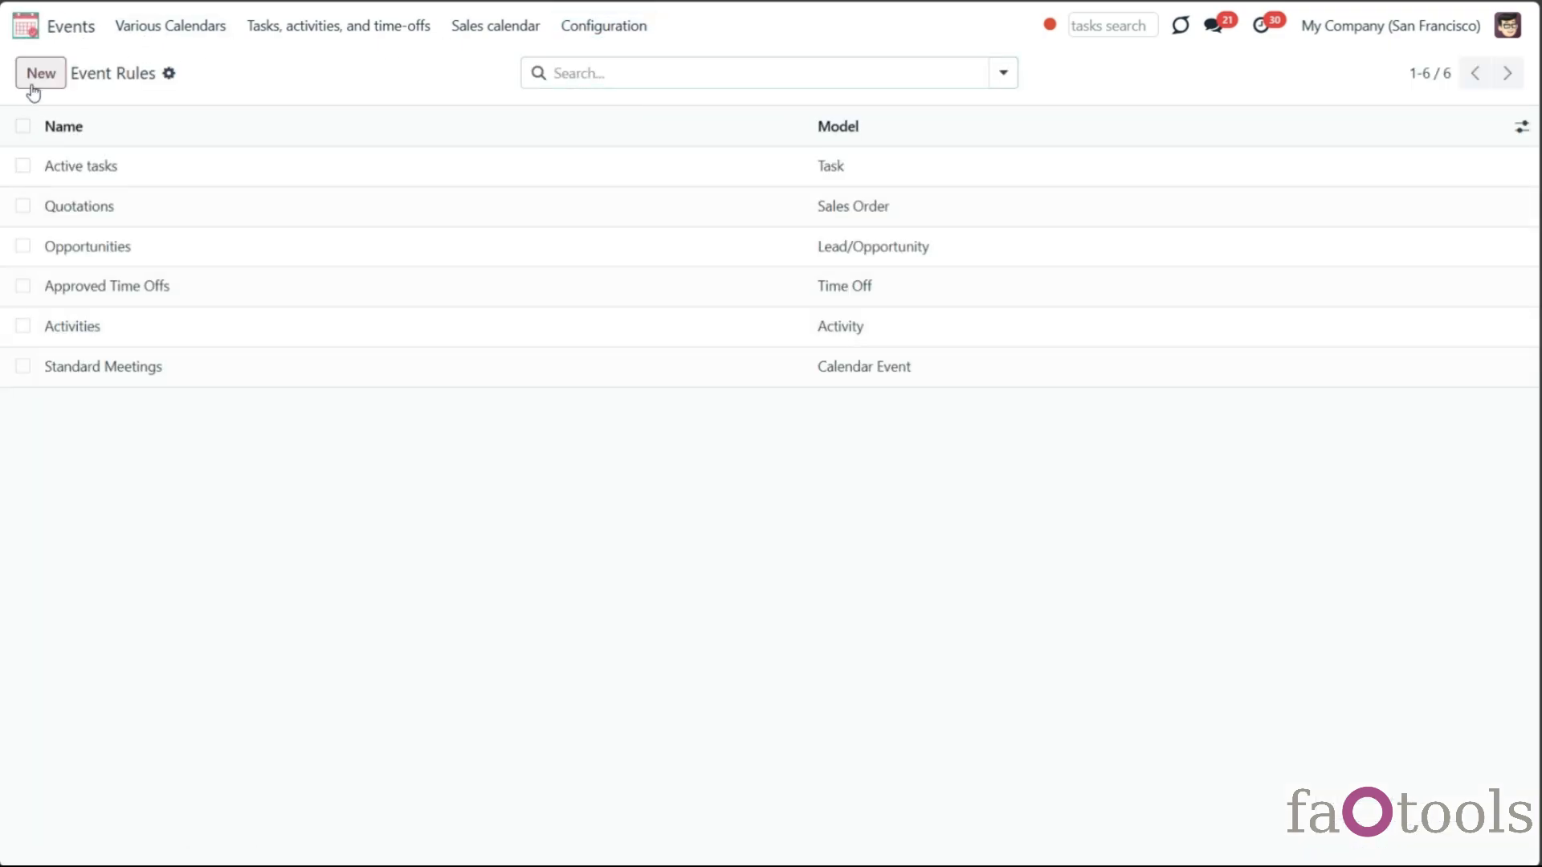
click(32, 86)
text(Purchase Orders)
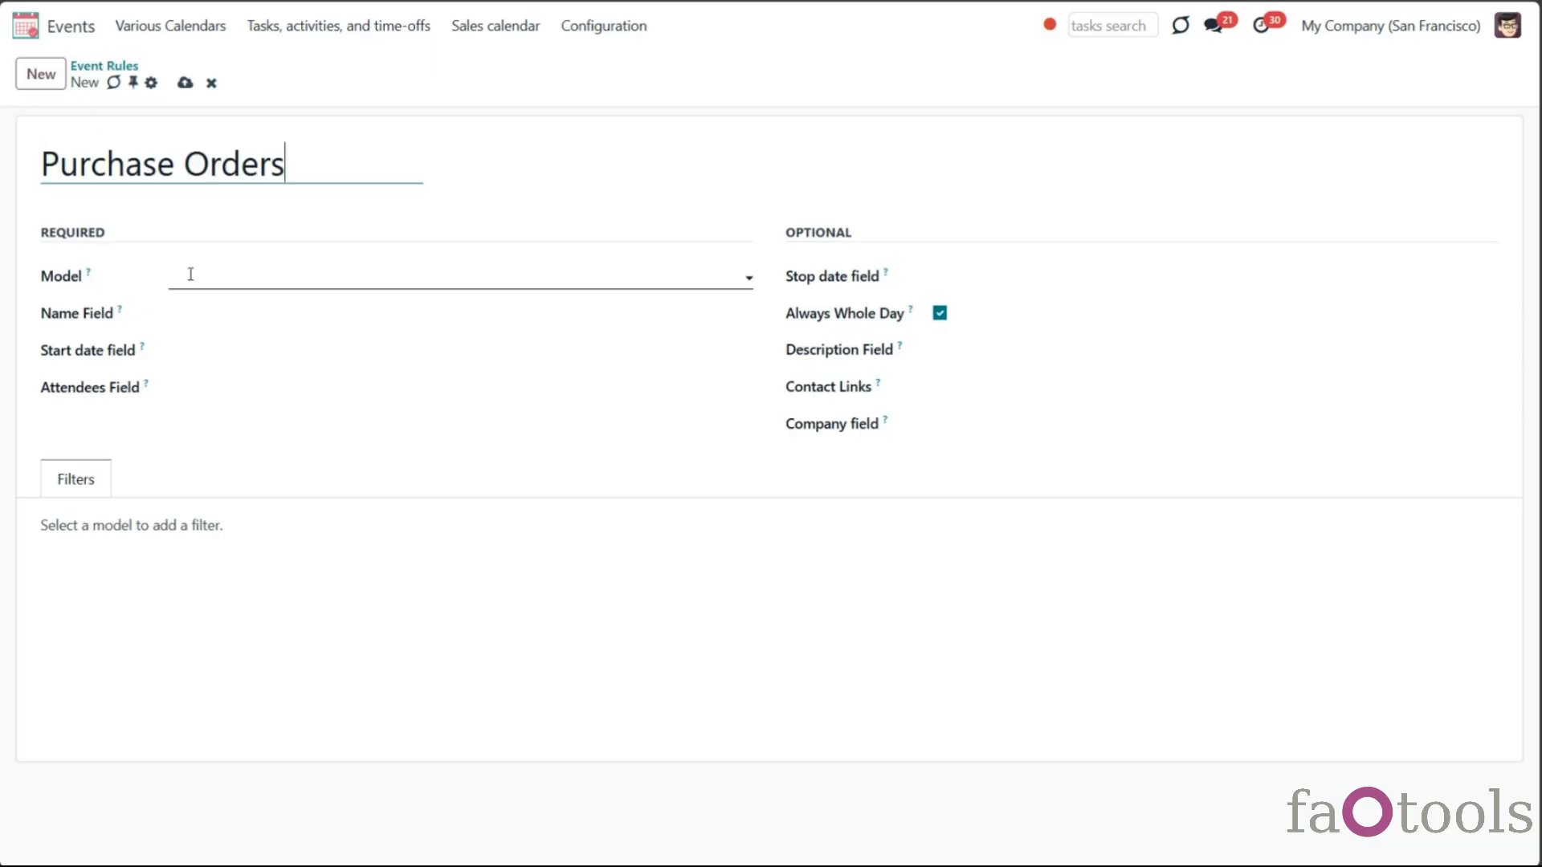
click(192, 276)
text(pu)
click(213, 310)
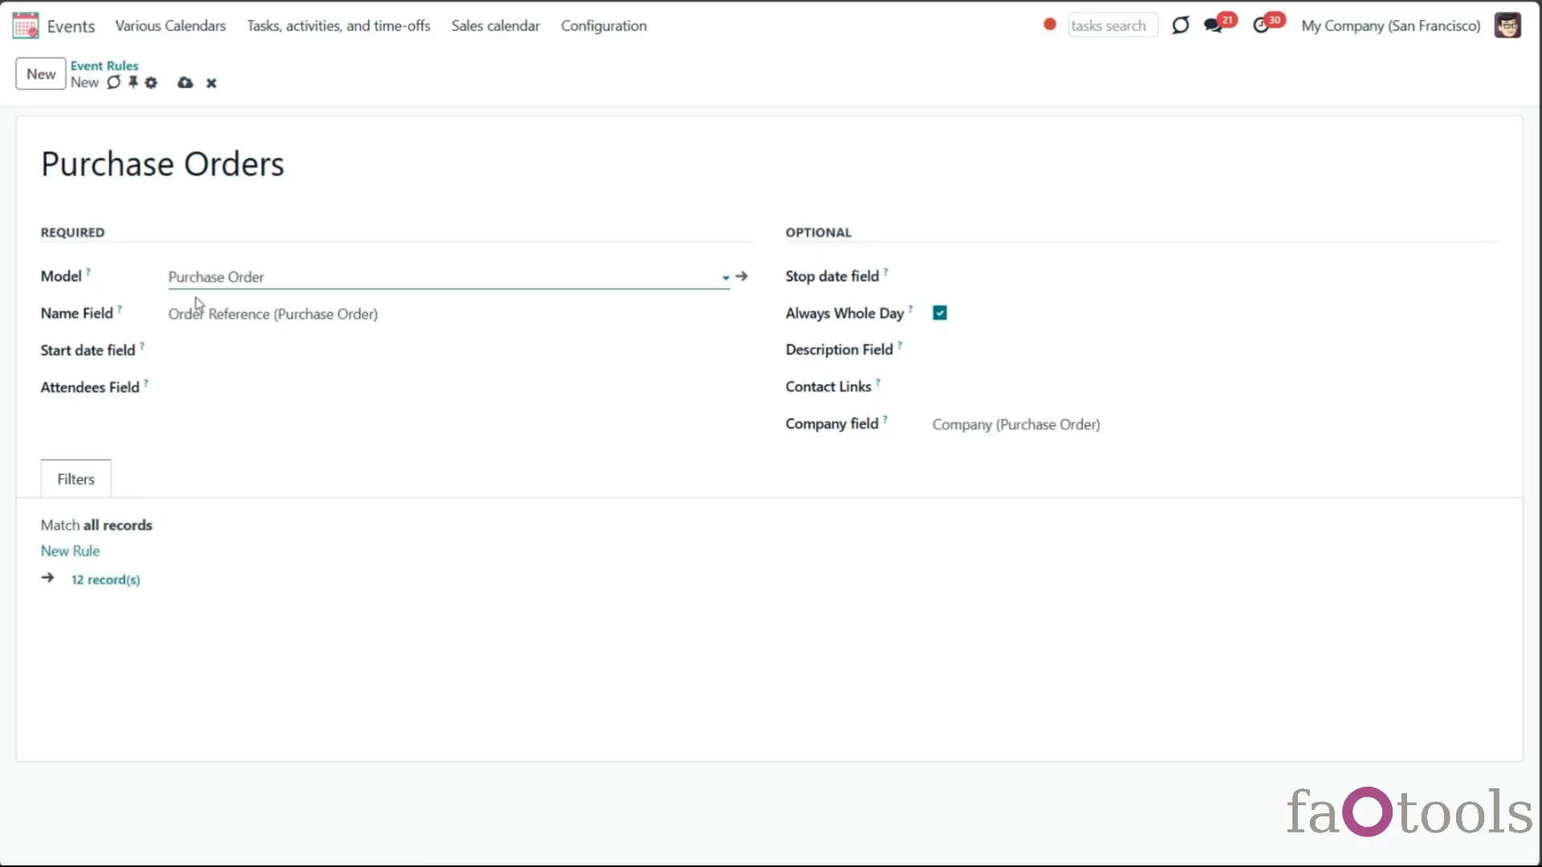
Step: Keep Order Reference as the rule's name field, and set the start date field to Created on and the attendees field to Responsible User
click(428, 313)
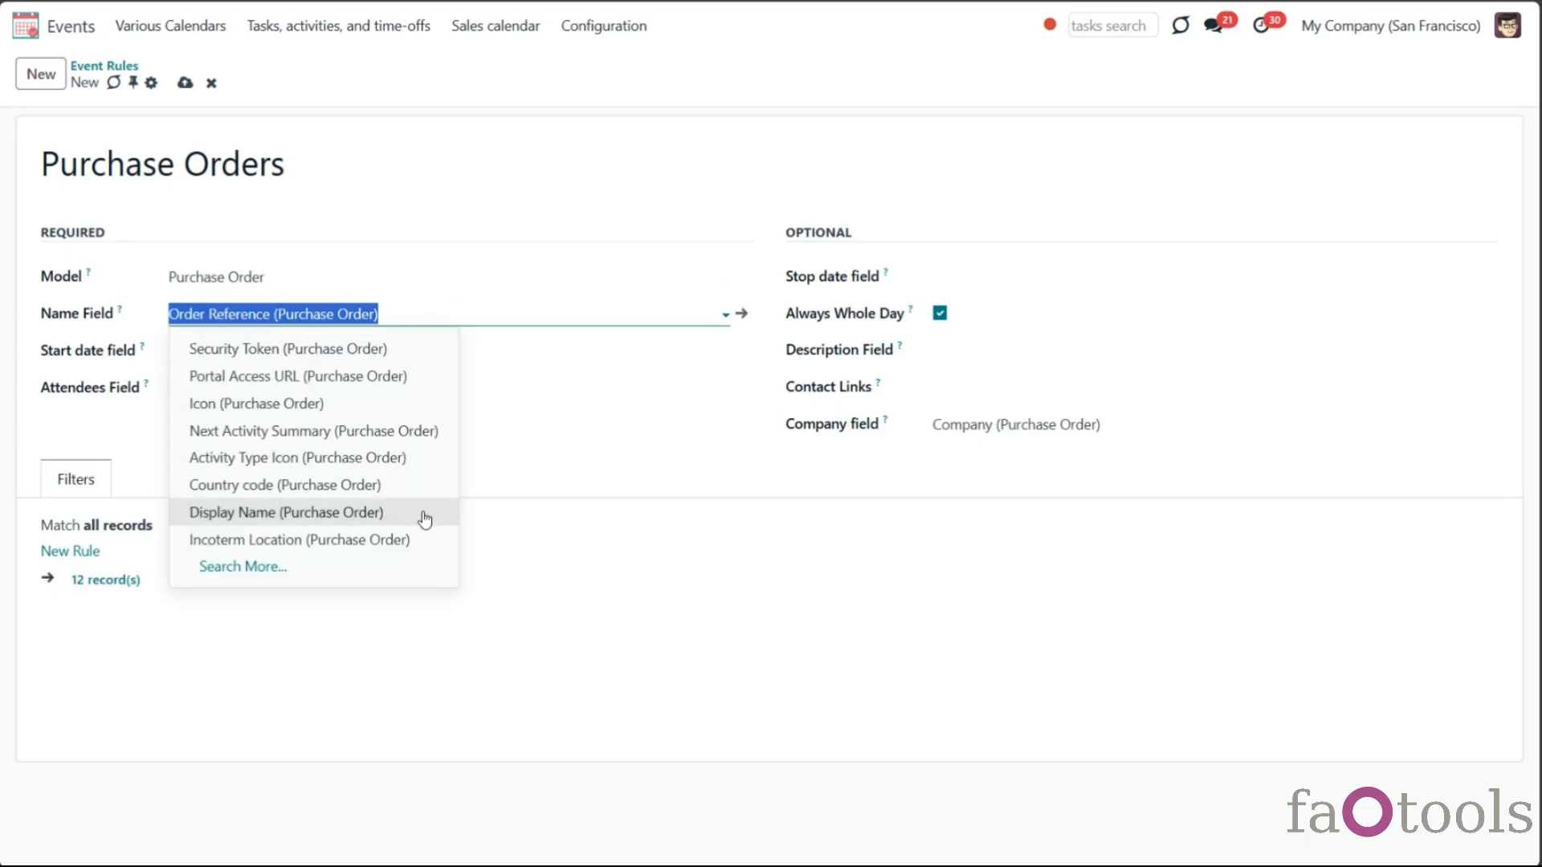
click(134, 333)
click(191, 350)
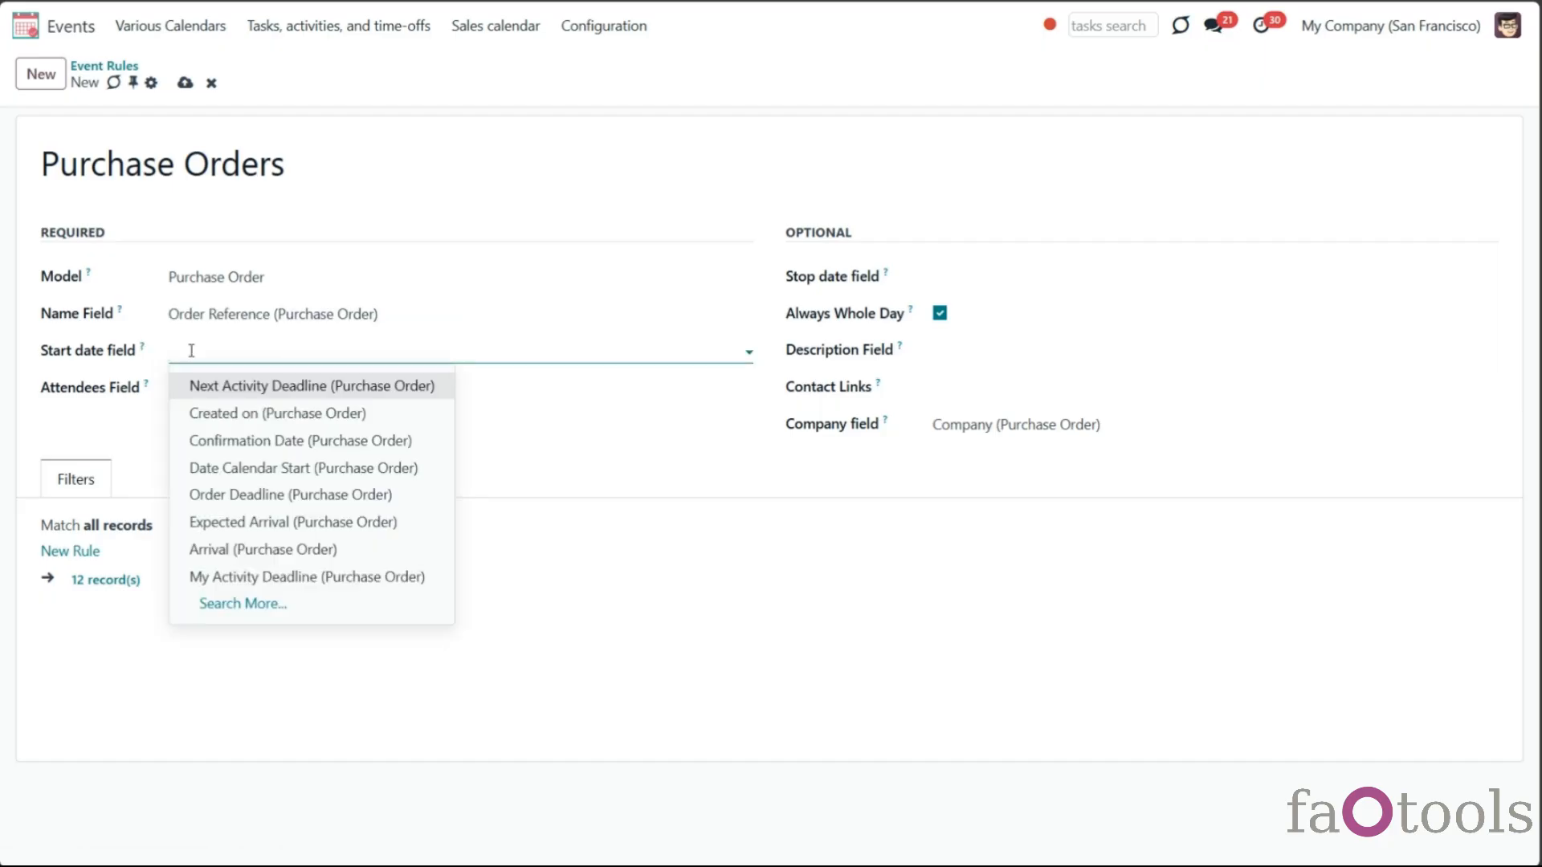
click(264, 424)
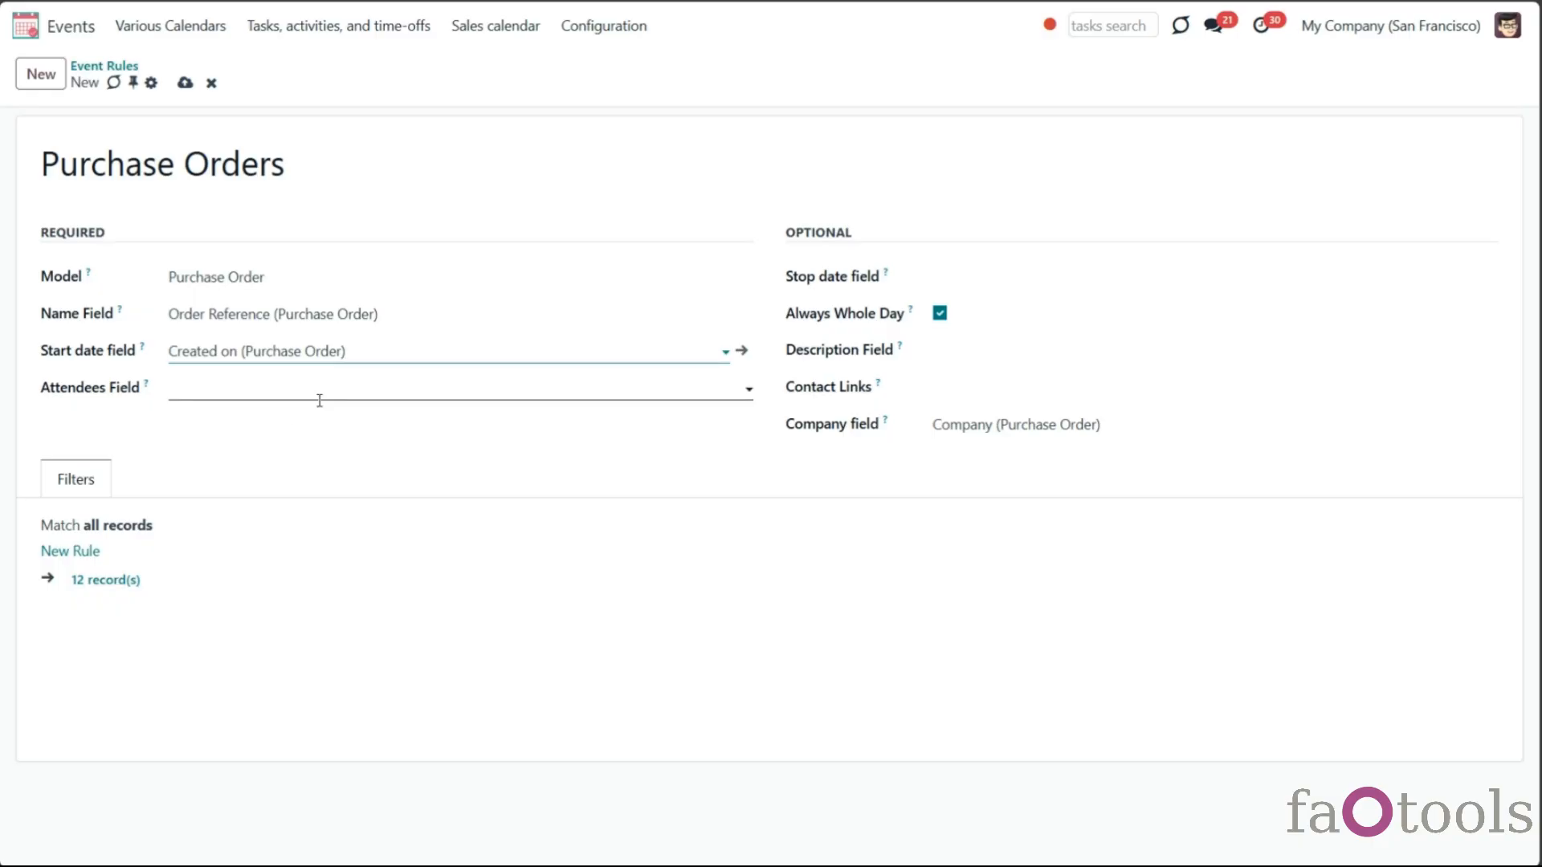
mouse_move(143, 352)
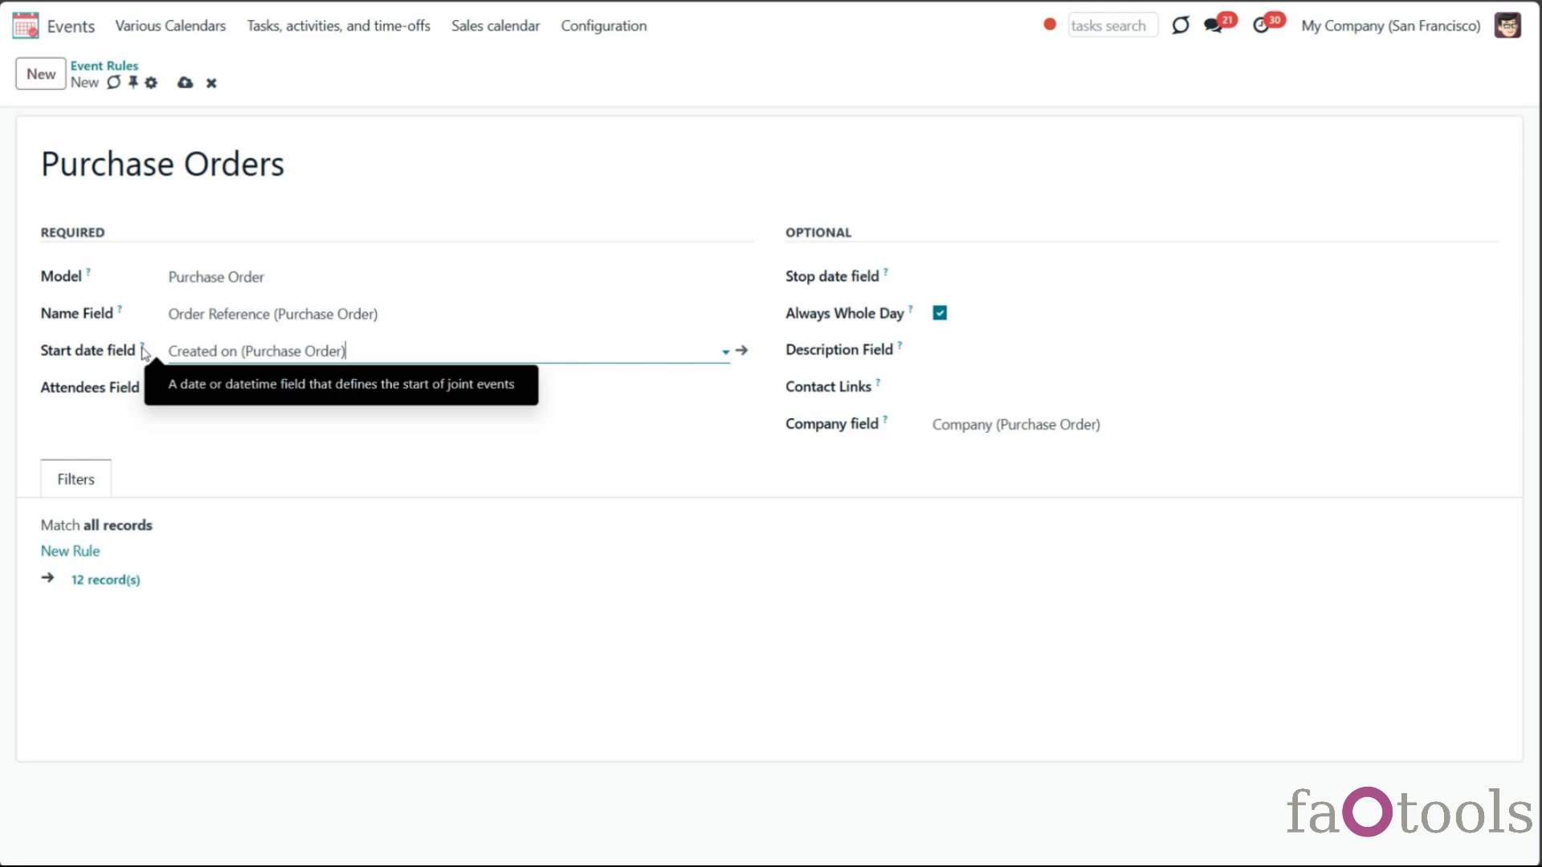
click(273, 390)
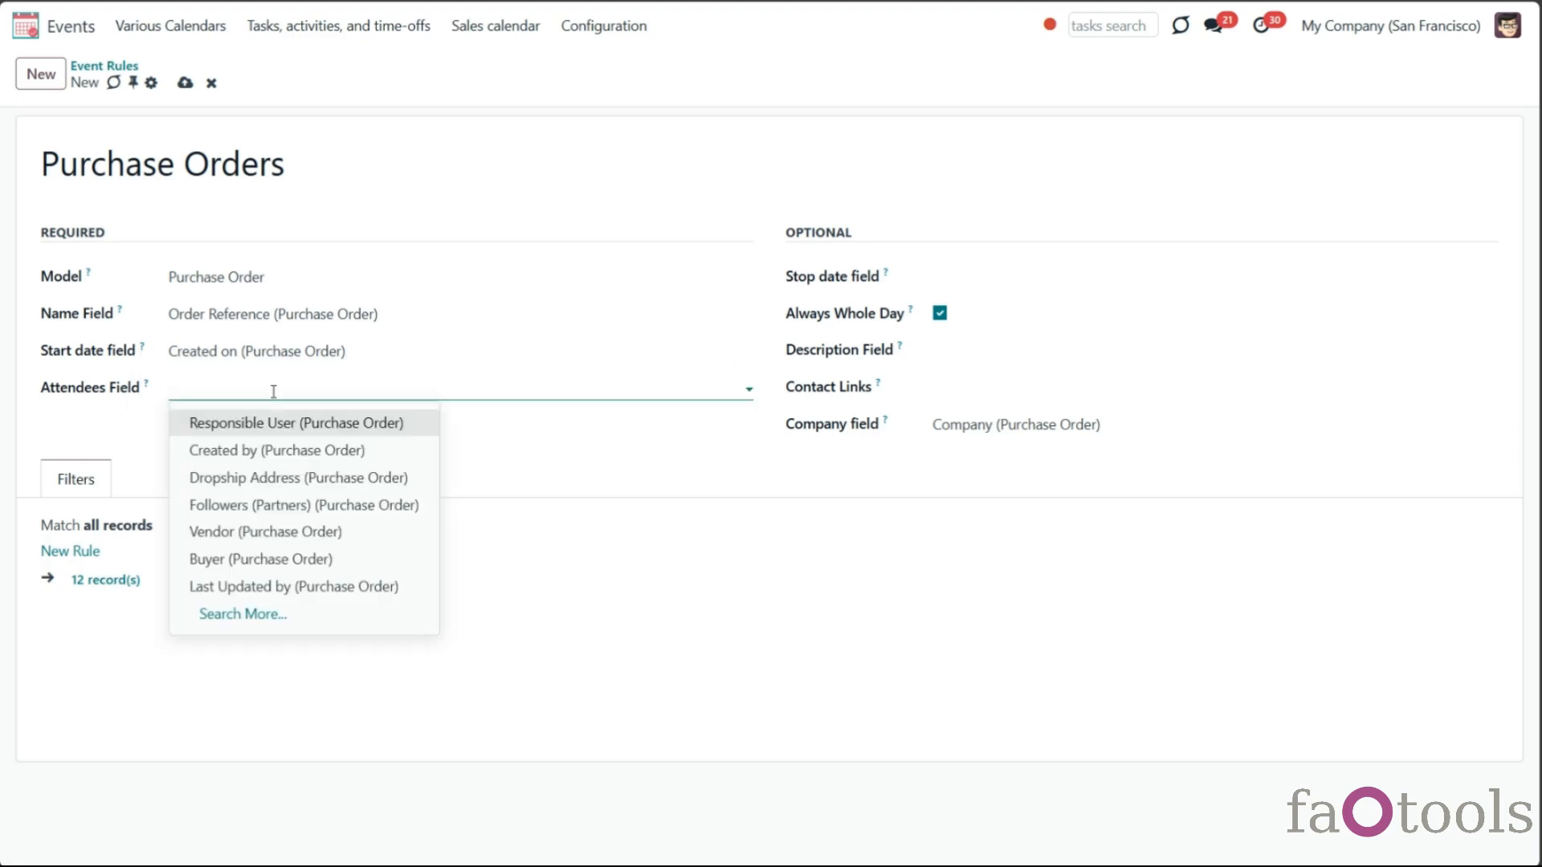
click(284, 427)
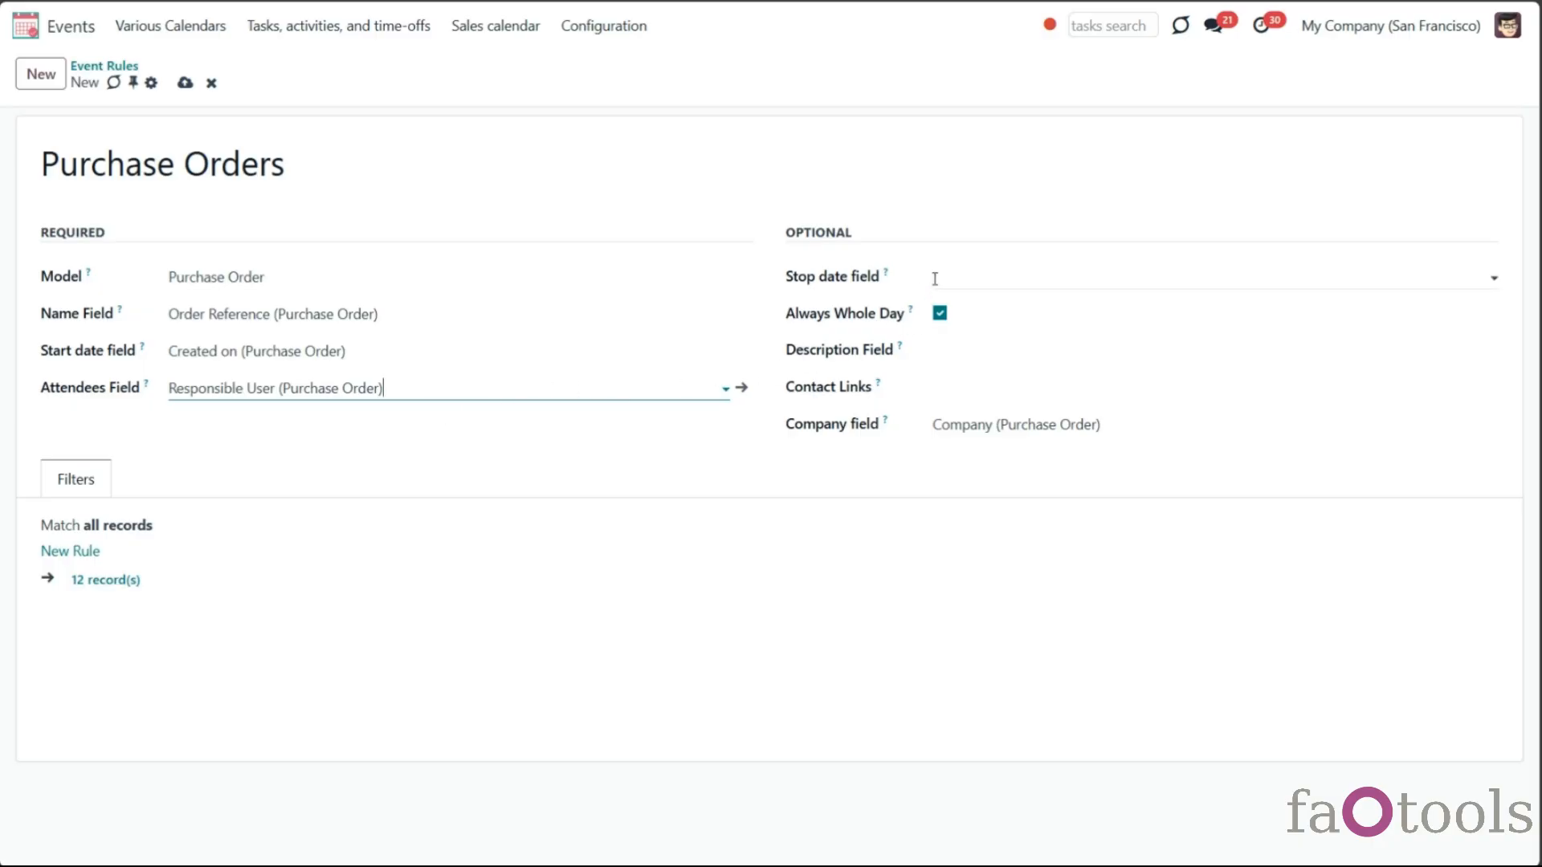
Step: Set the rule's stop date field to Expected Arrival, and switch Always Whole Day off and back on
click(1038, 282)
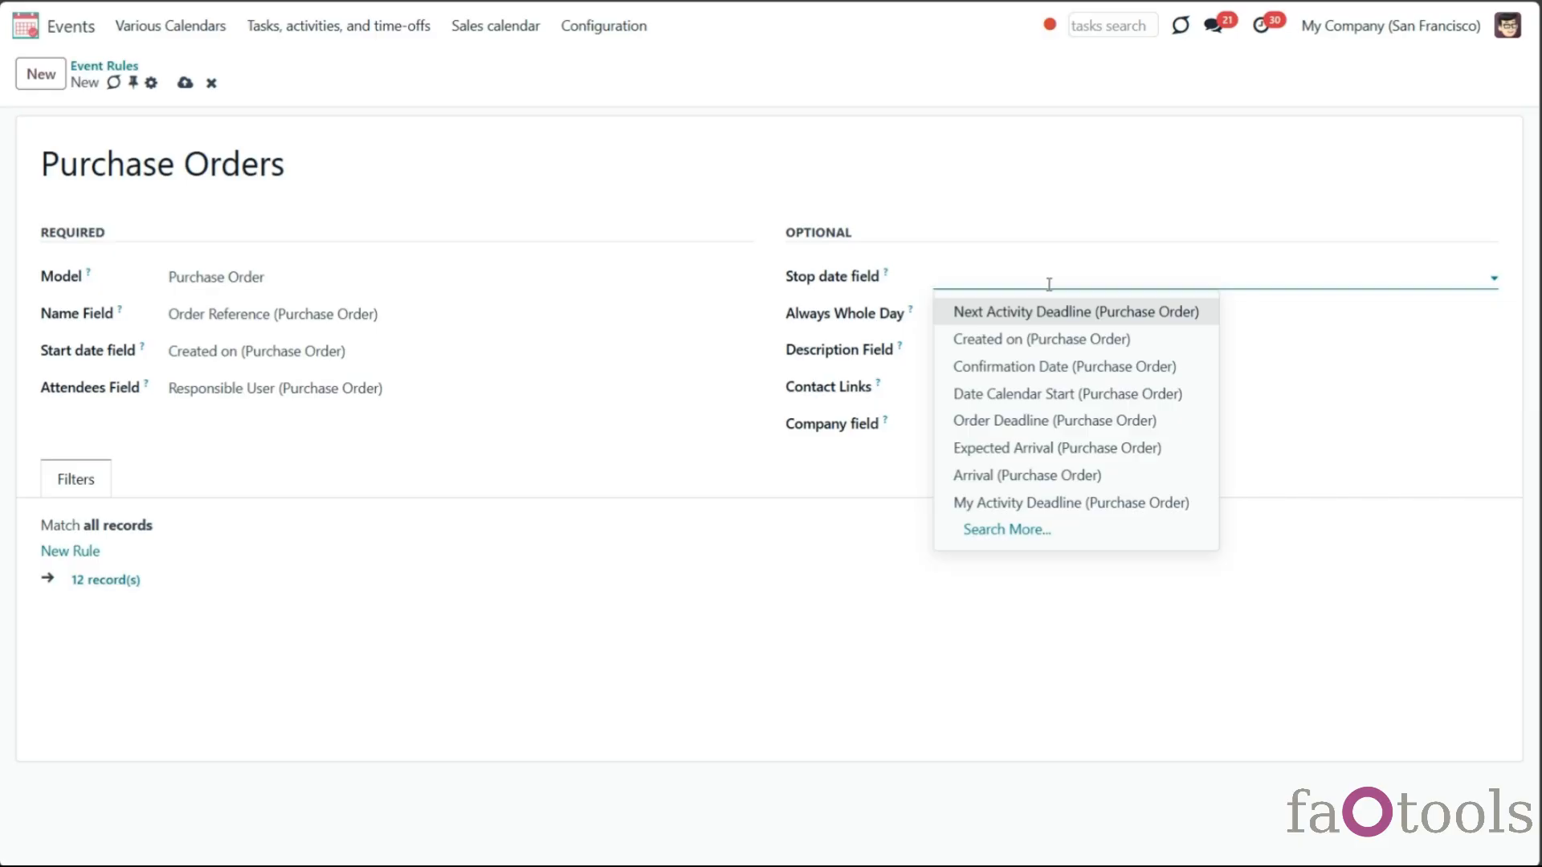
click(1088, 449)
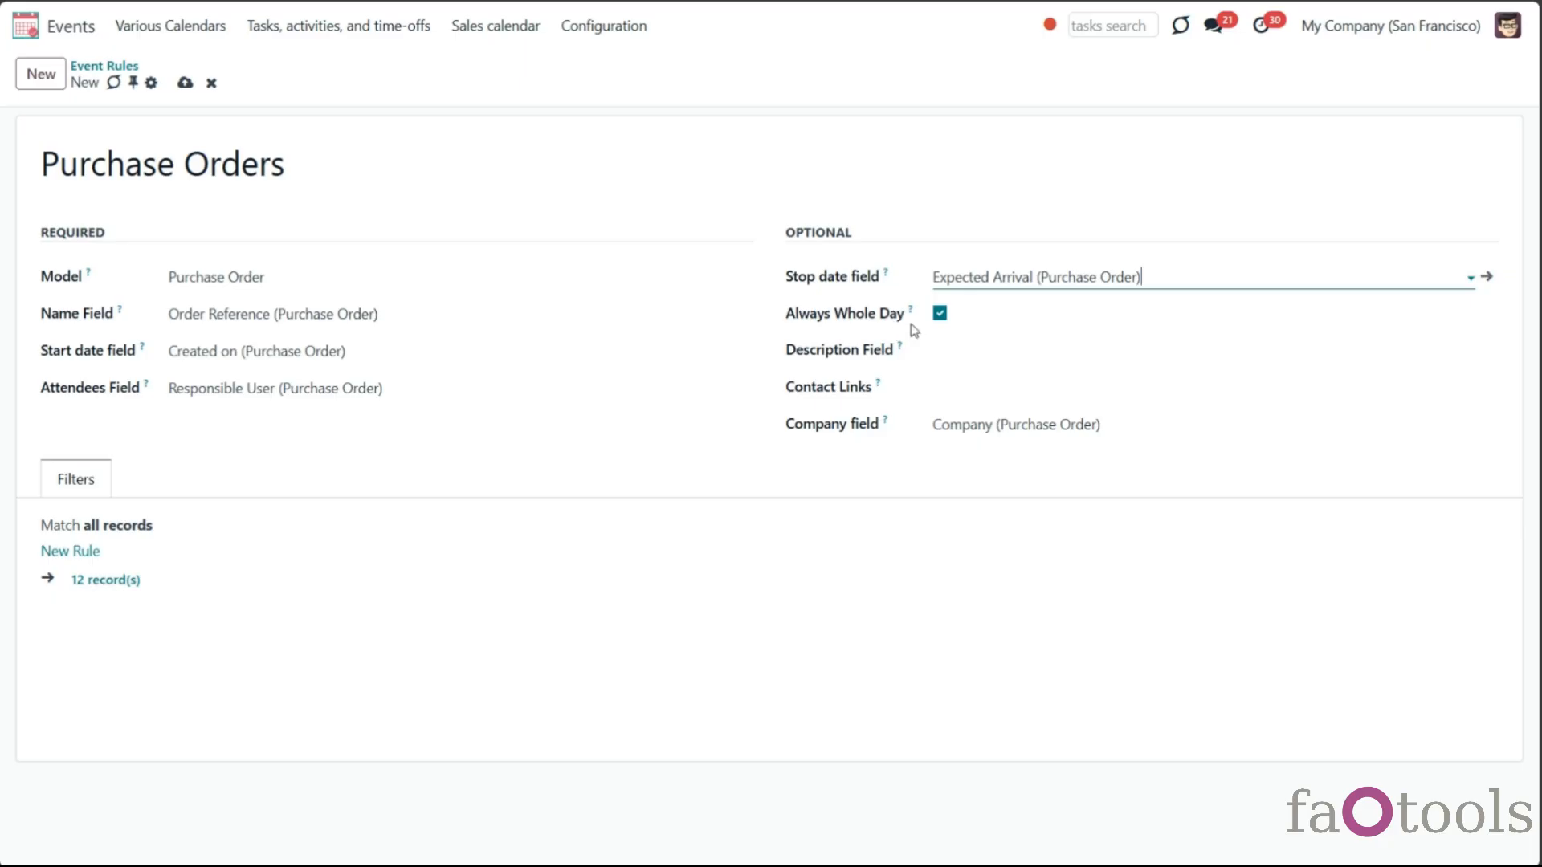
mouse_move(911, 314)
click(939, 314)
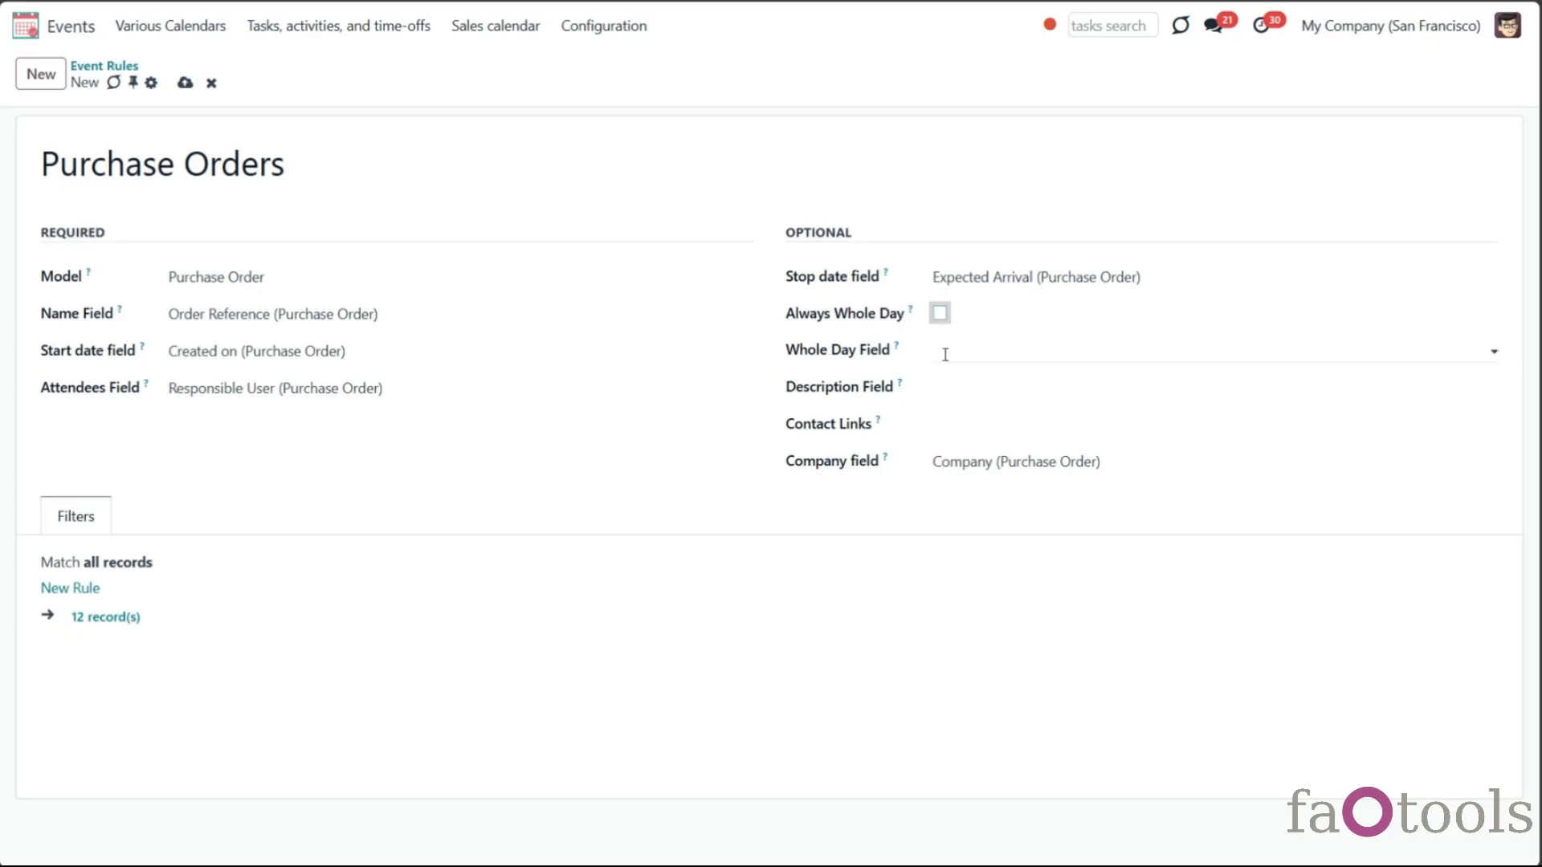
click(940, 313)
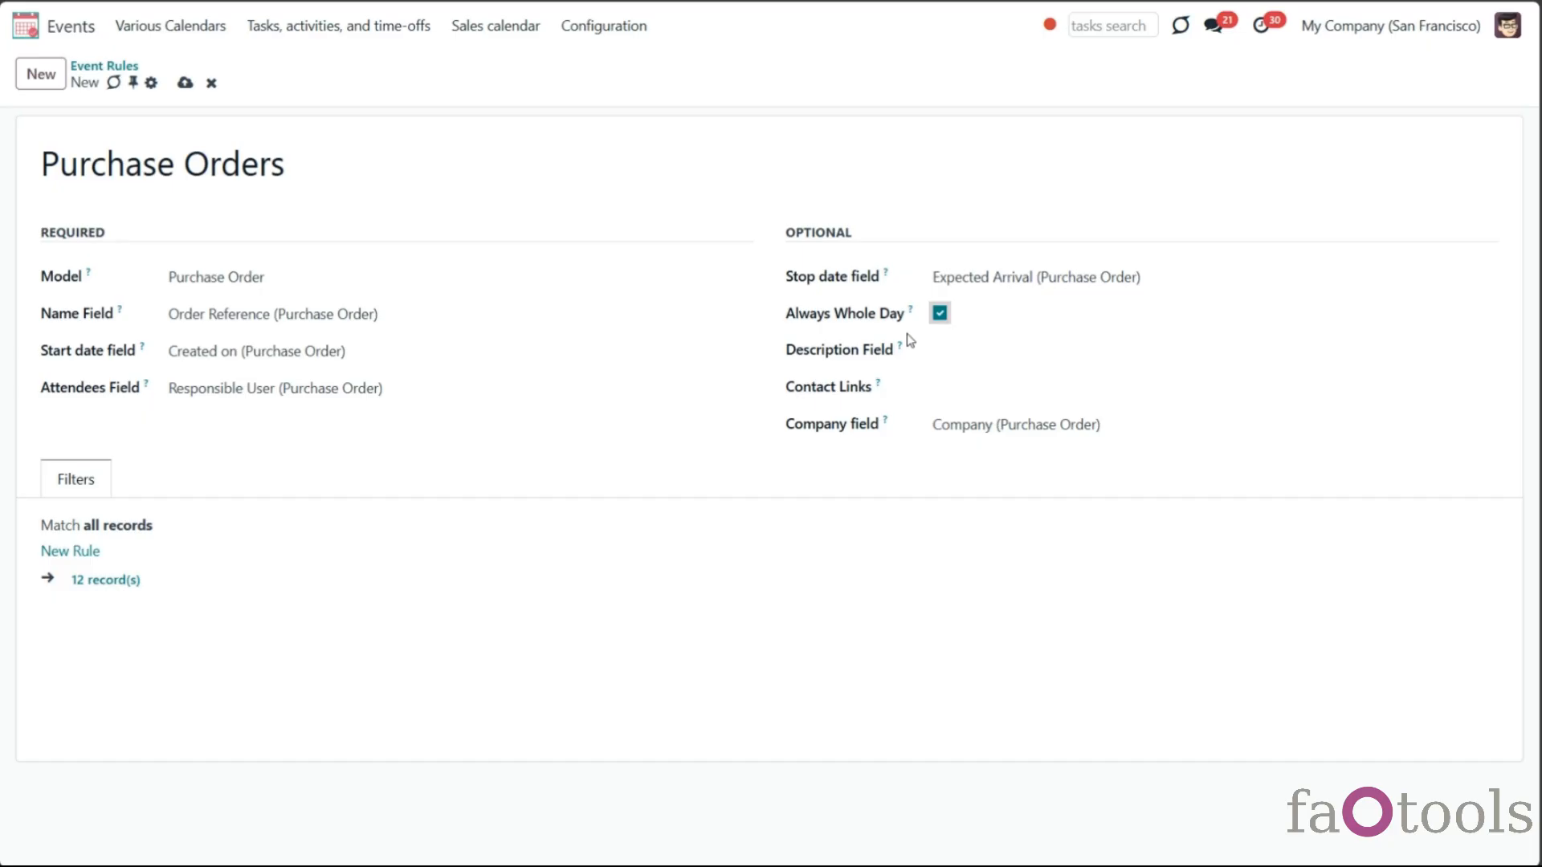
Step: Set the rule's description field to Terms and Conditions and its contact links to Vendor
click(953, 351)
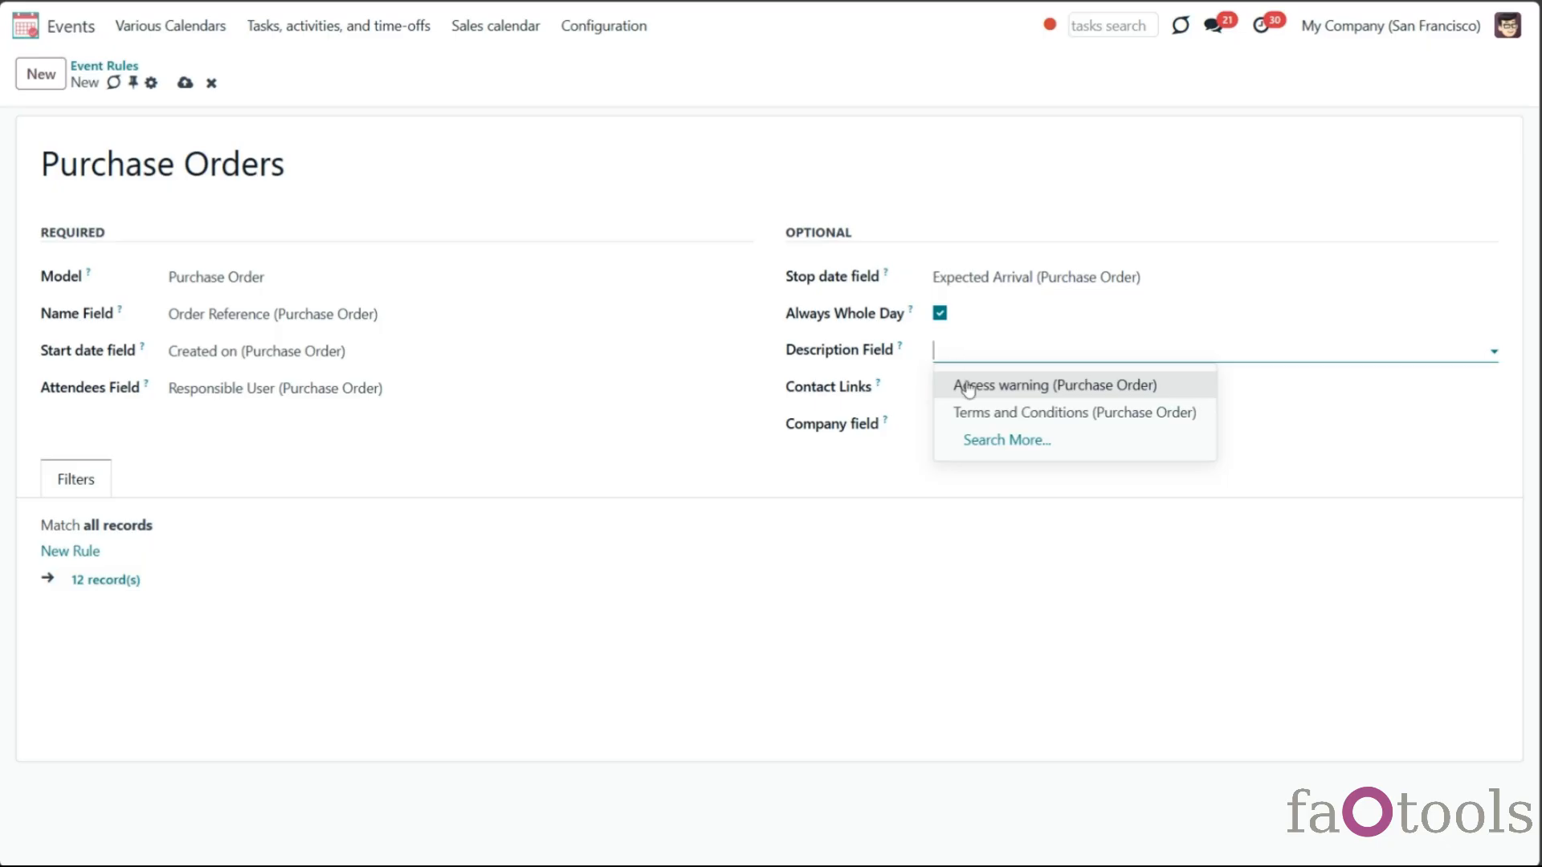
click(975, 413)
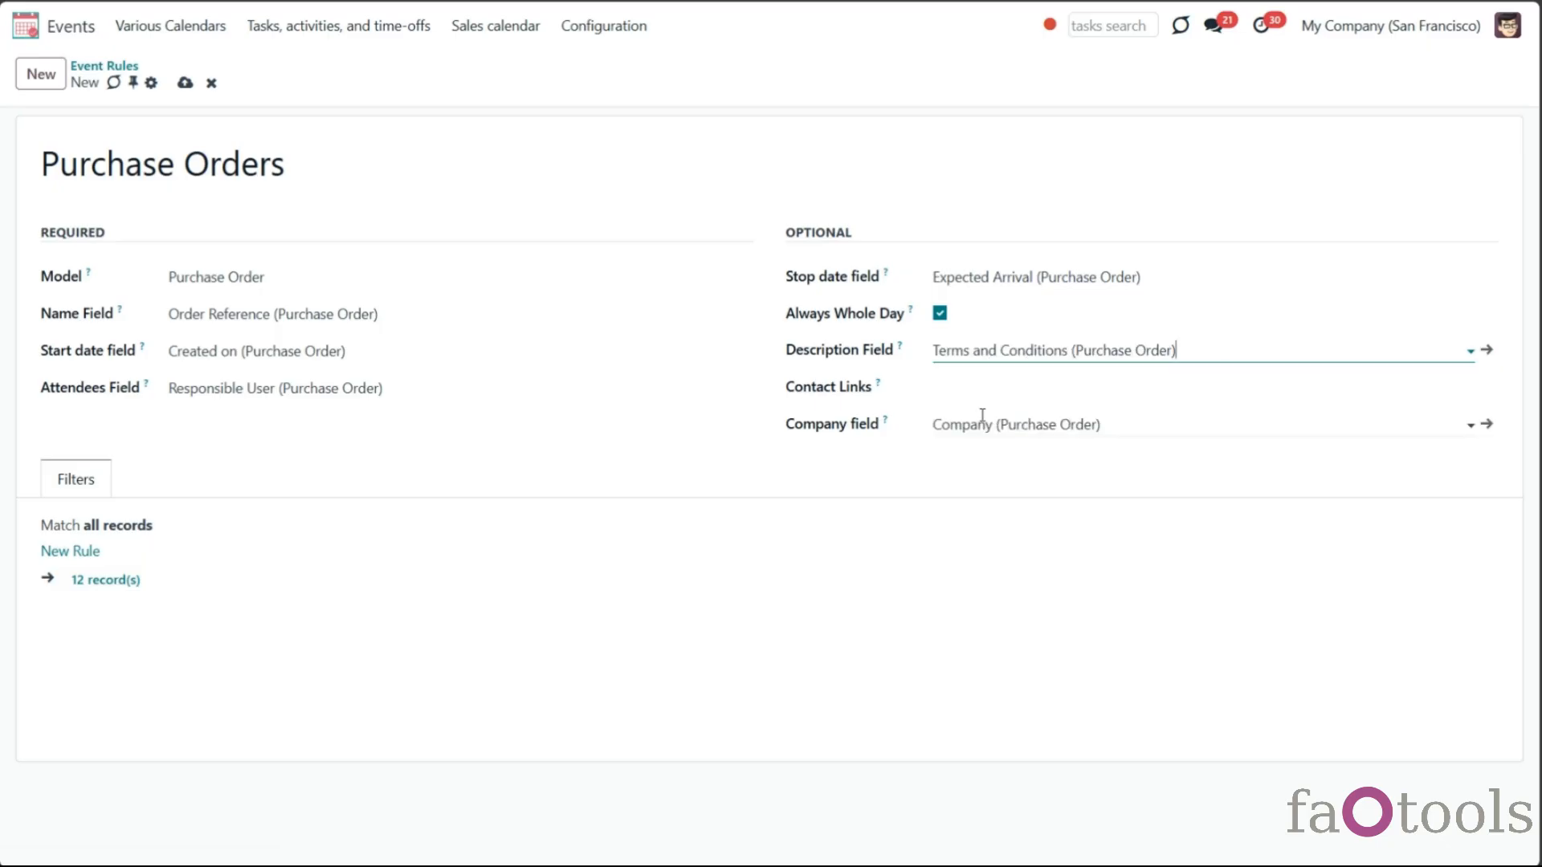
click(985, 392)
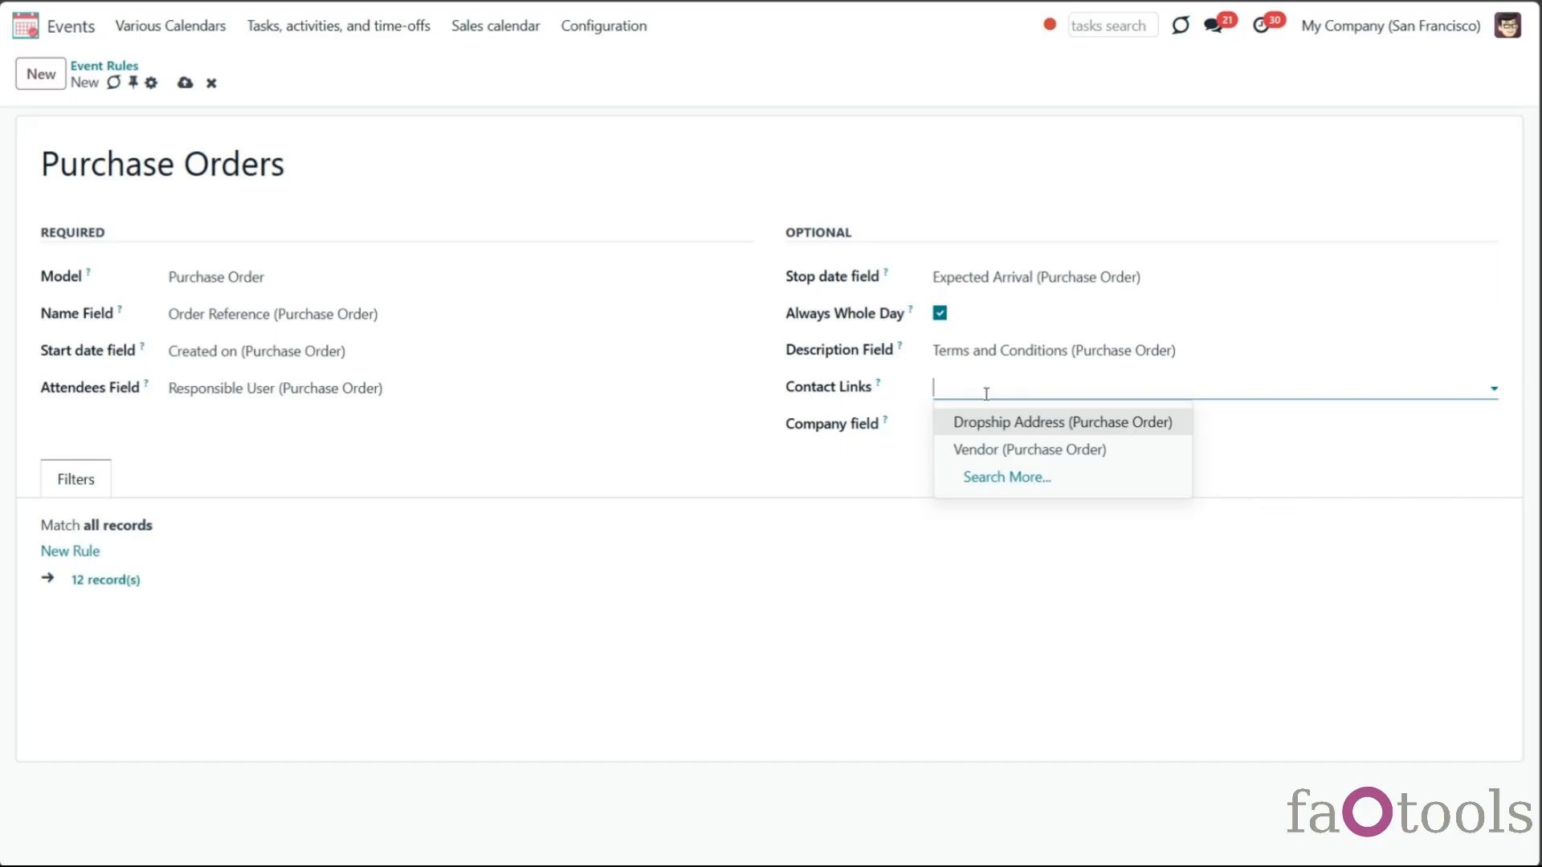
click(991, 448)
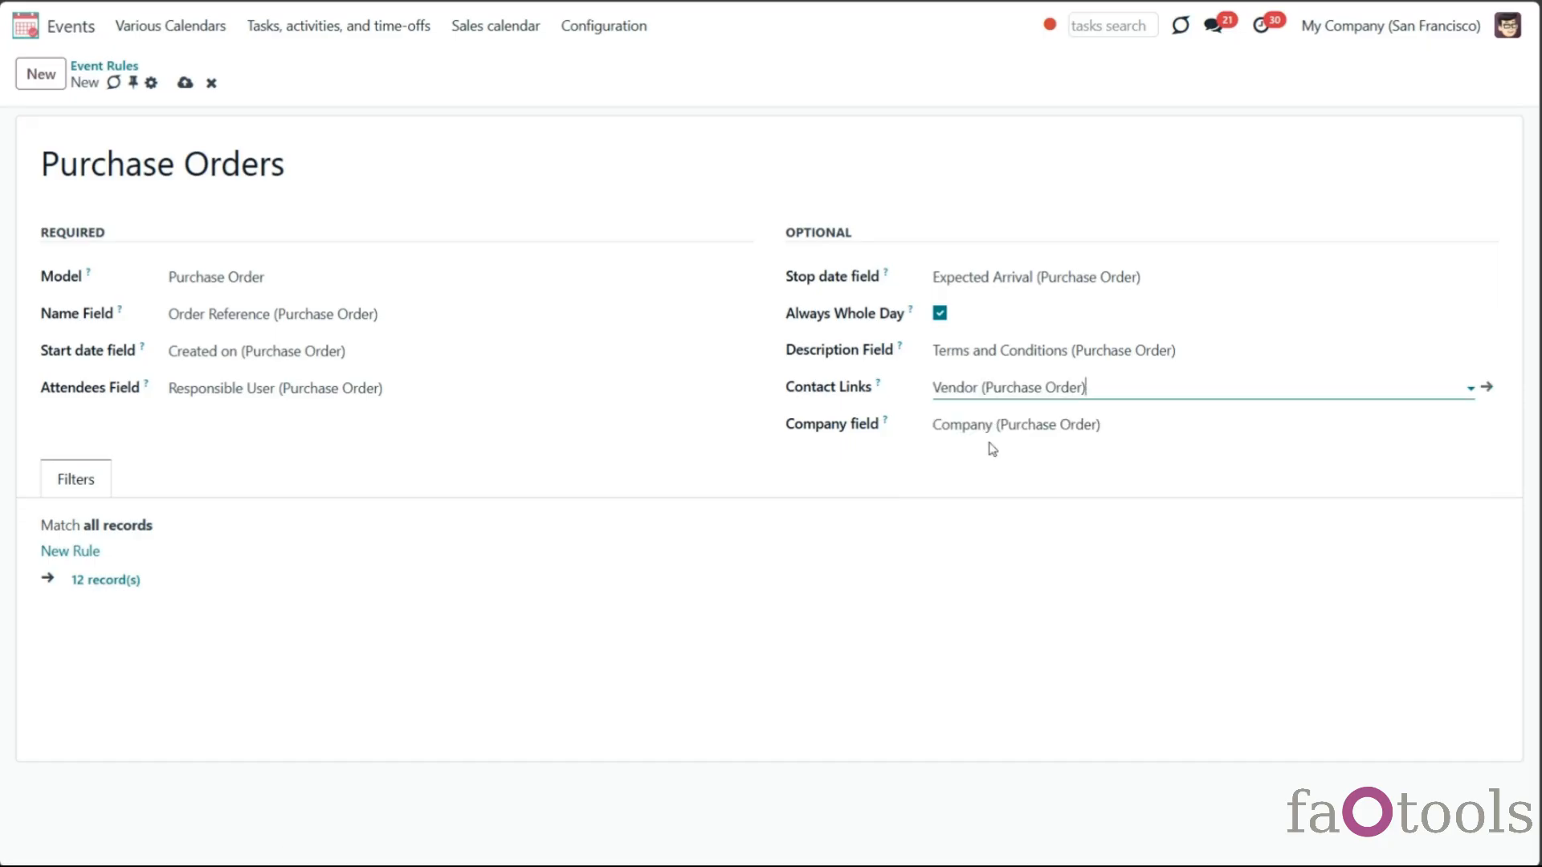
mouse_move(880, 387)
Step: Clear the rule's company field and reselect Company (Purchase Order) for it
click(1004, 426)
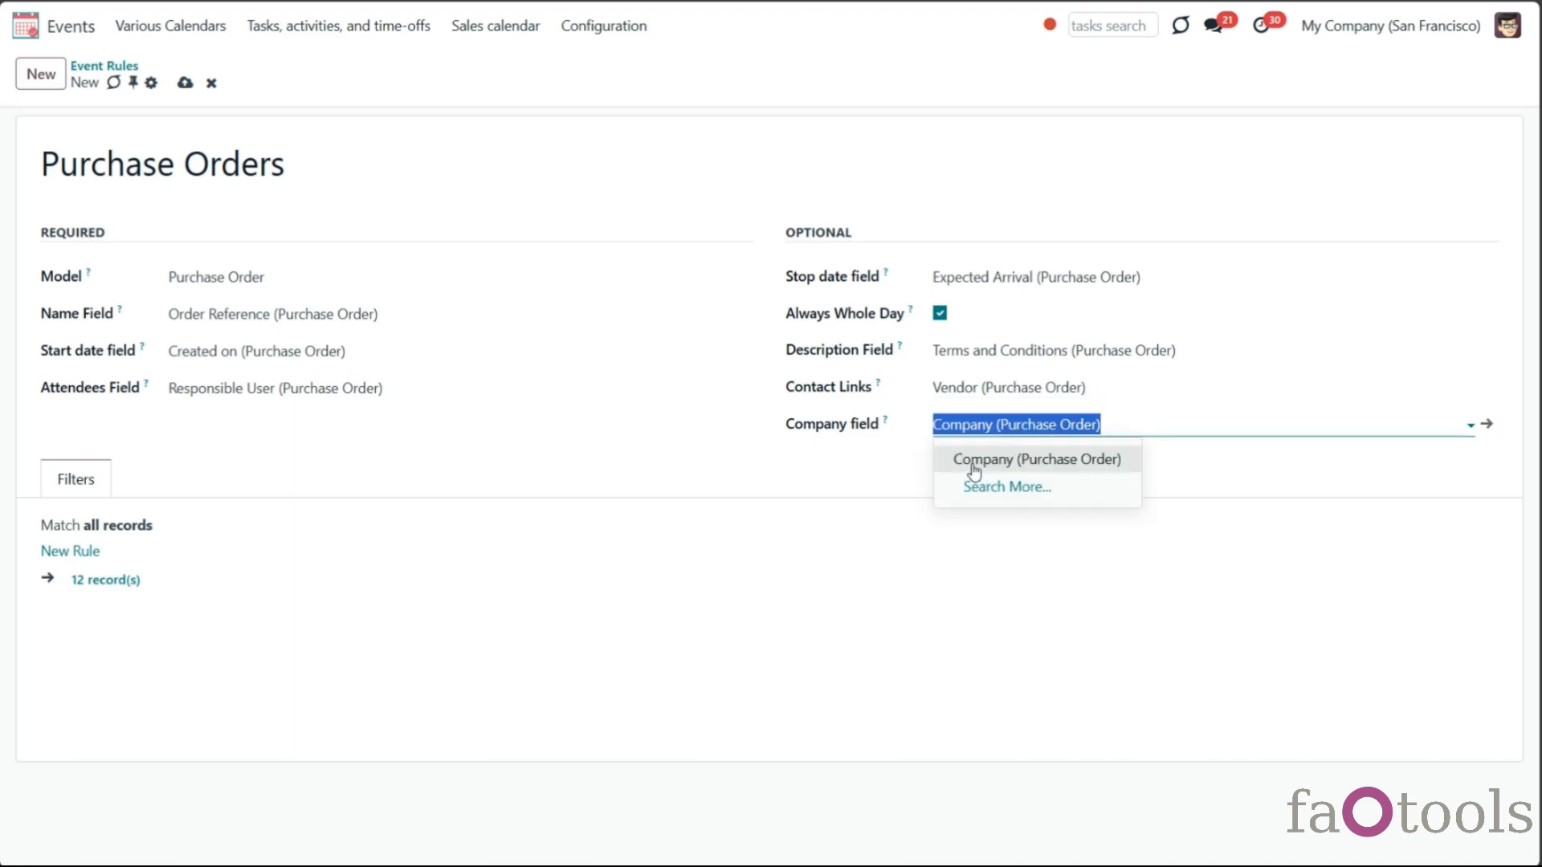
key(BackSpace)
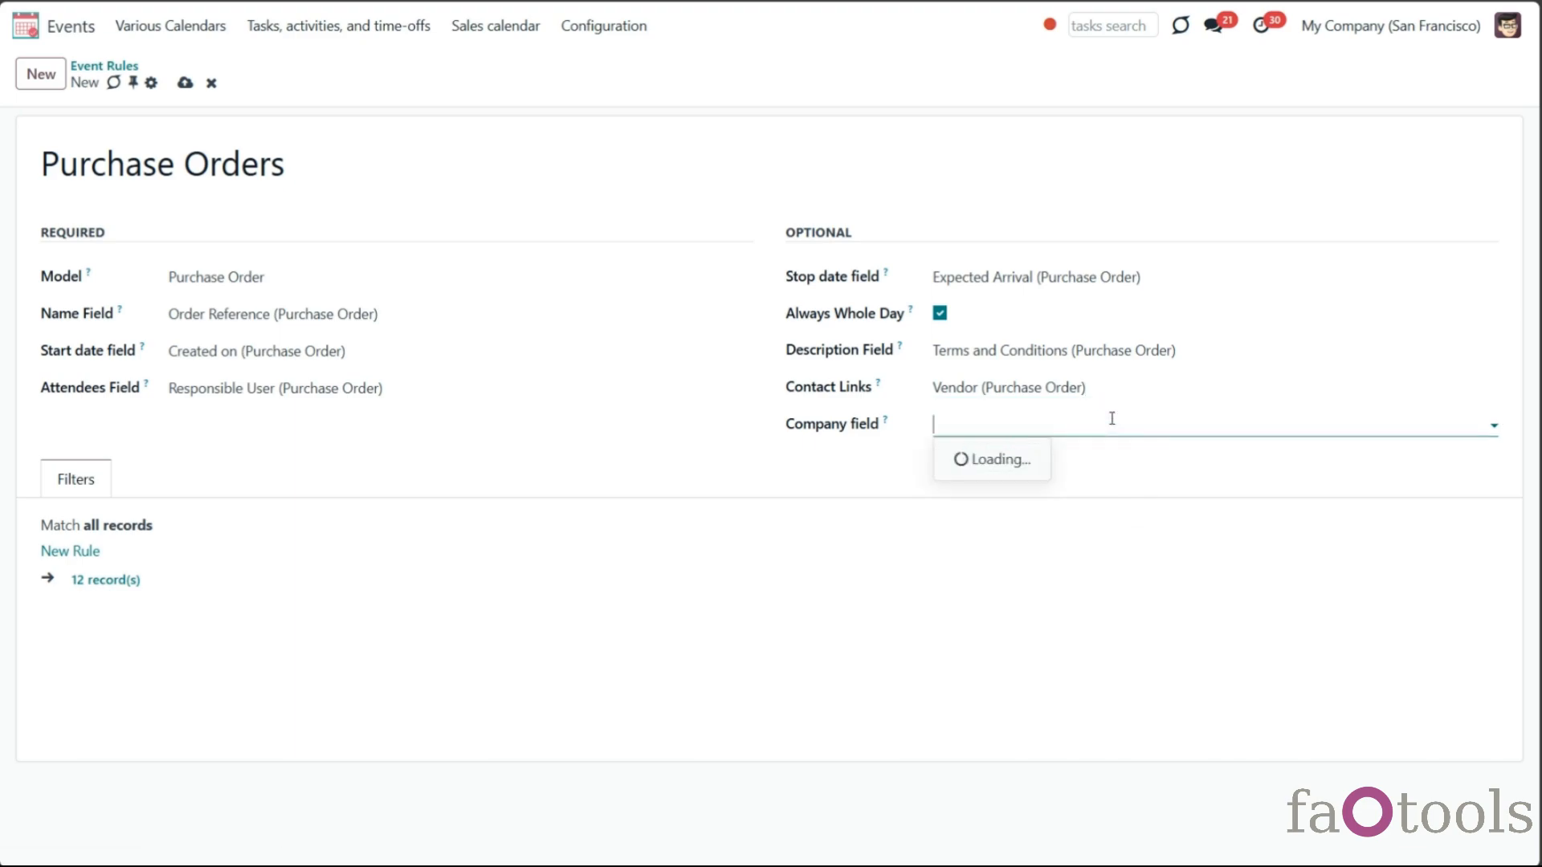
click(1226, 475)
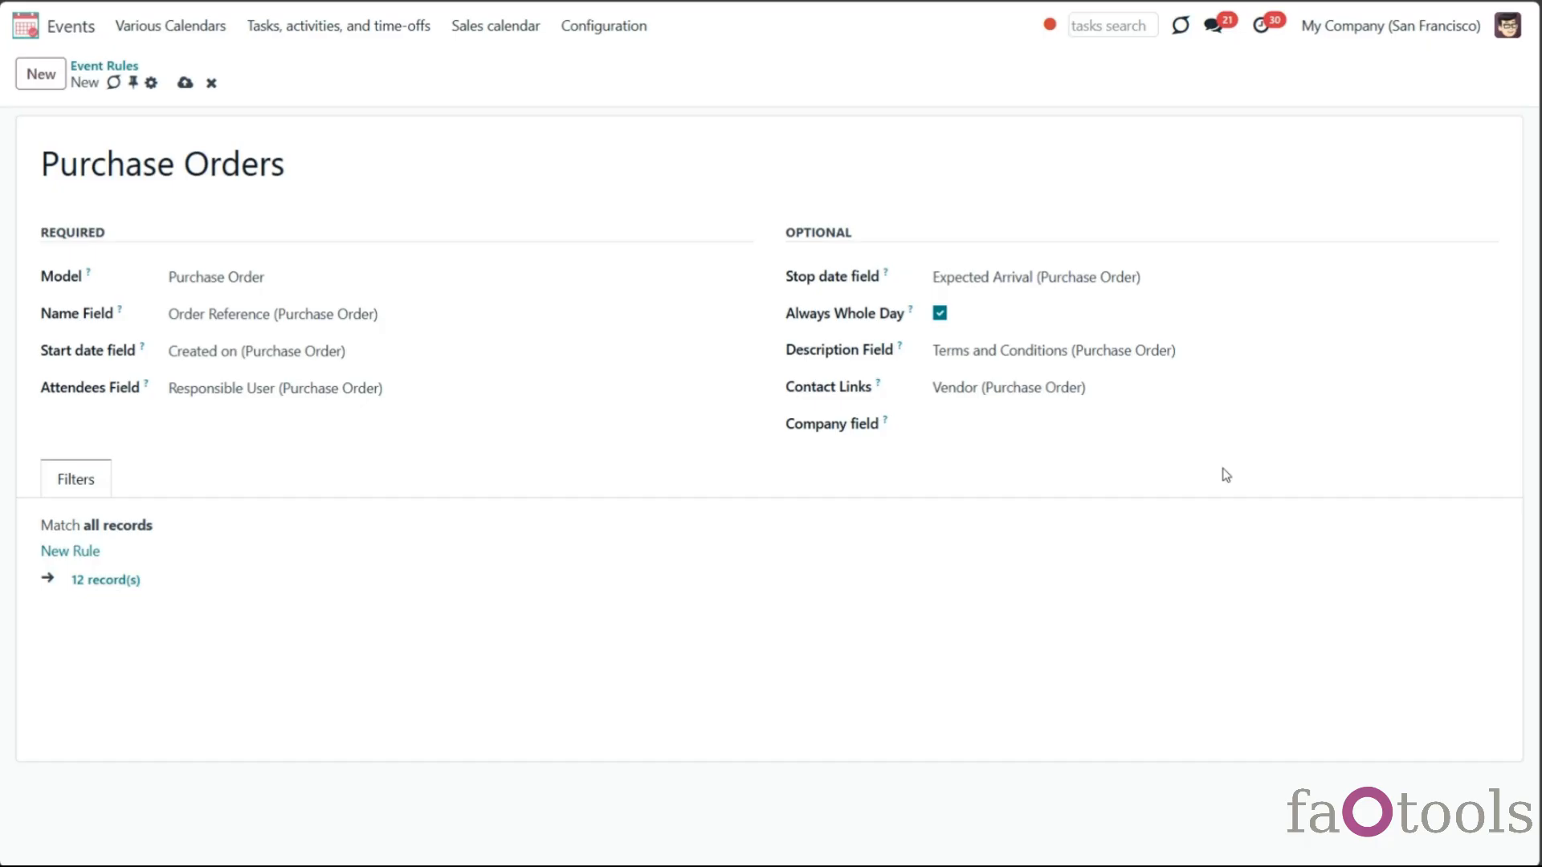
click(1057, 432)
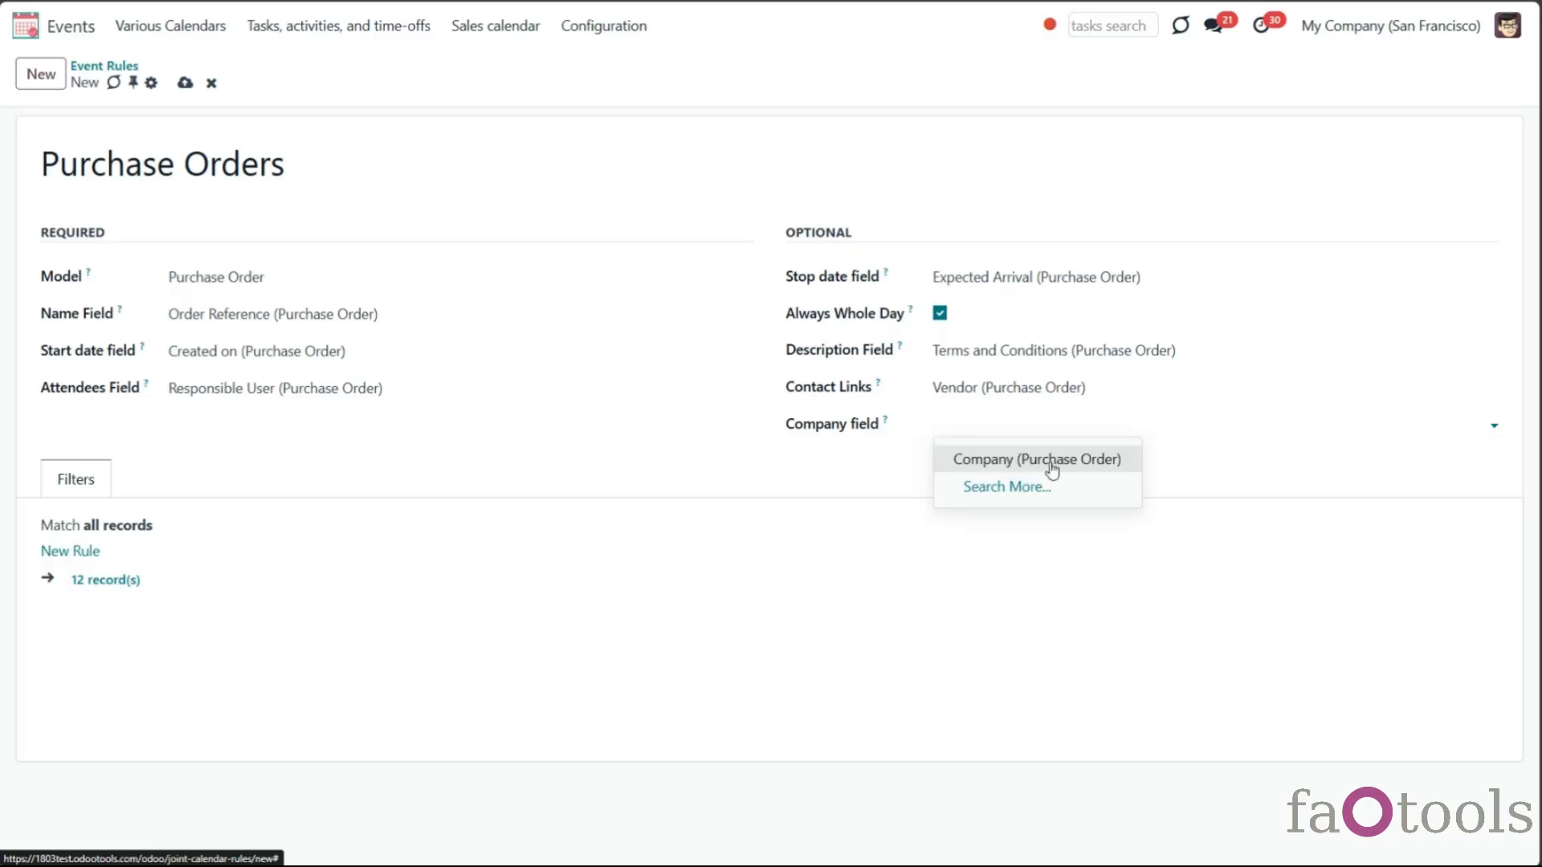
click(1052, 460)
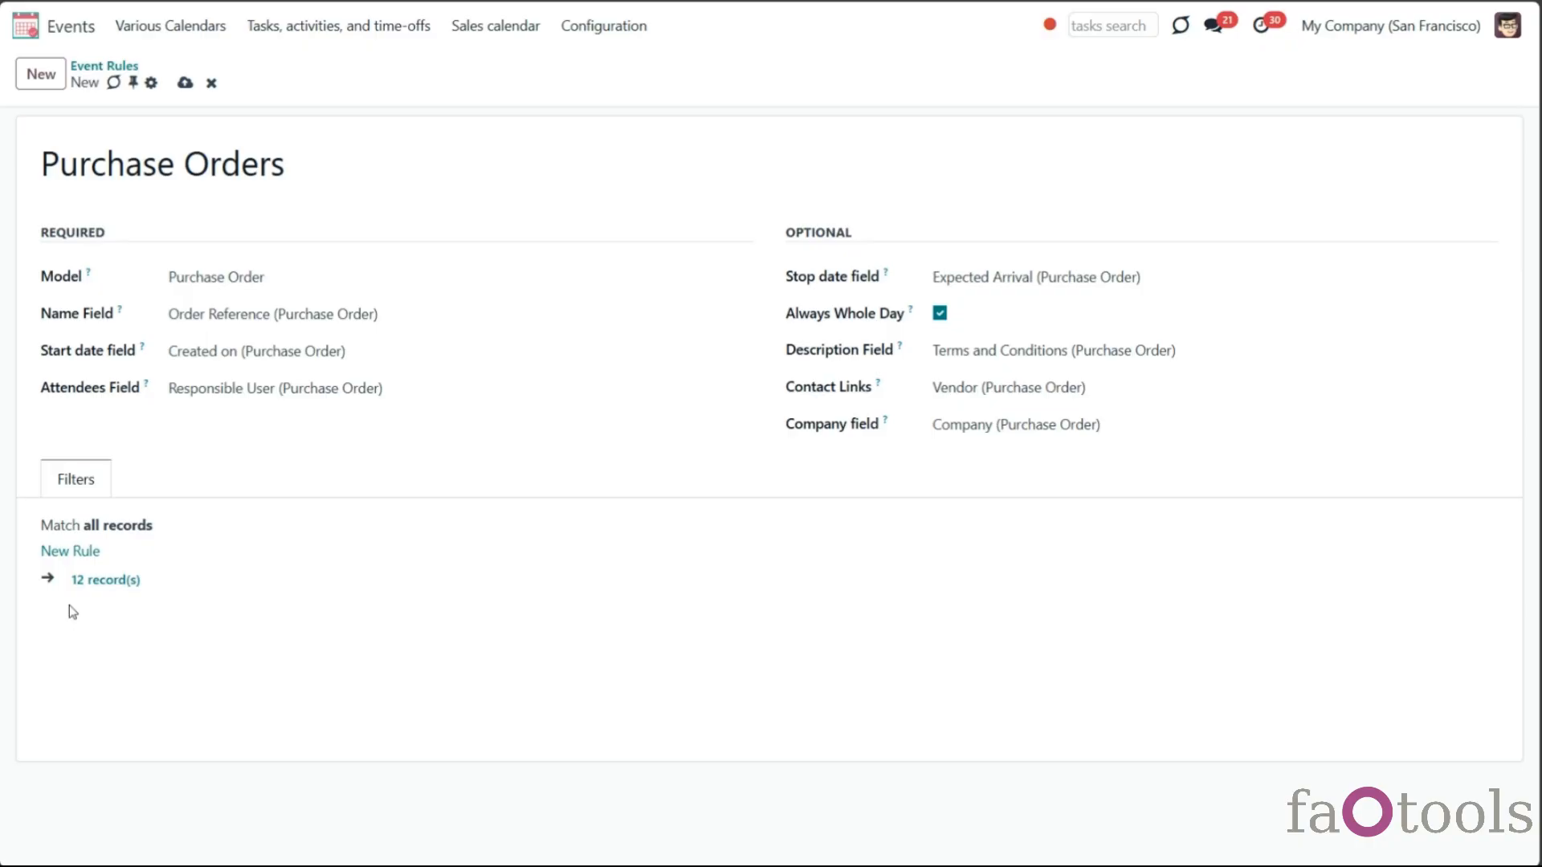
Step: Add a filter to the rule that matches records with the status Purchase Order
click(69, 551)
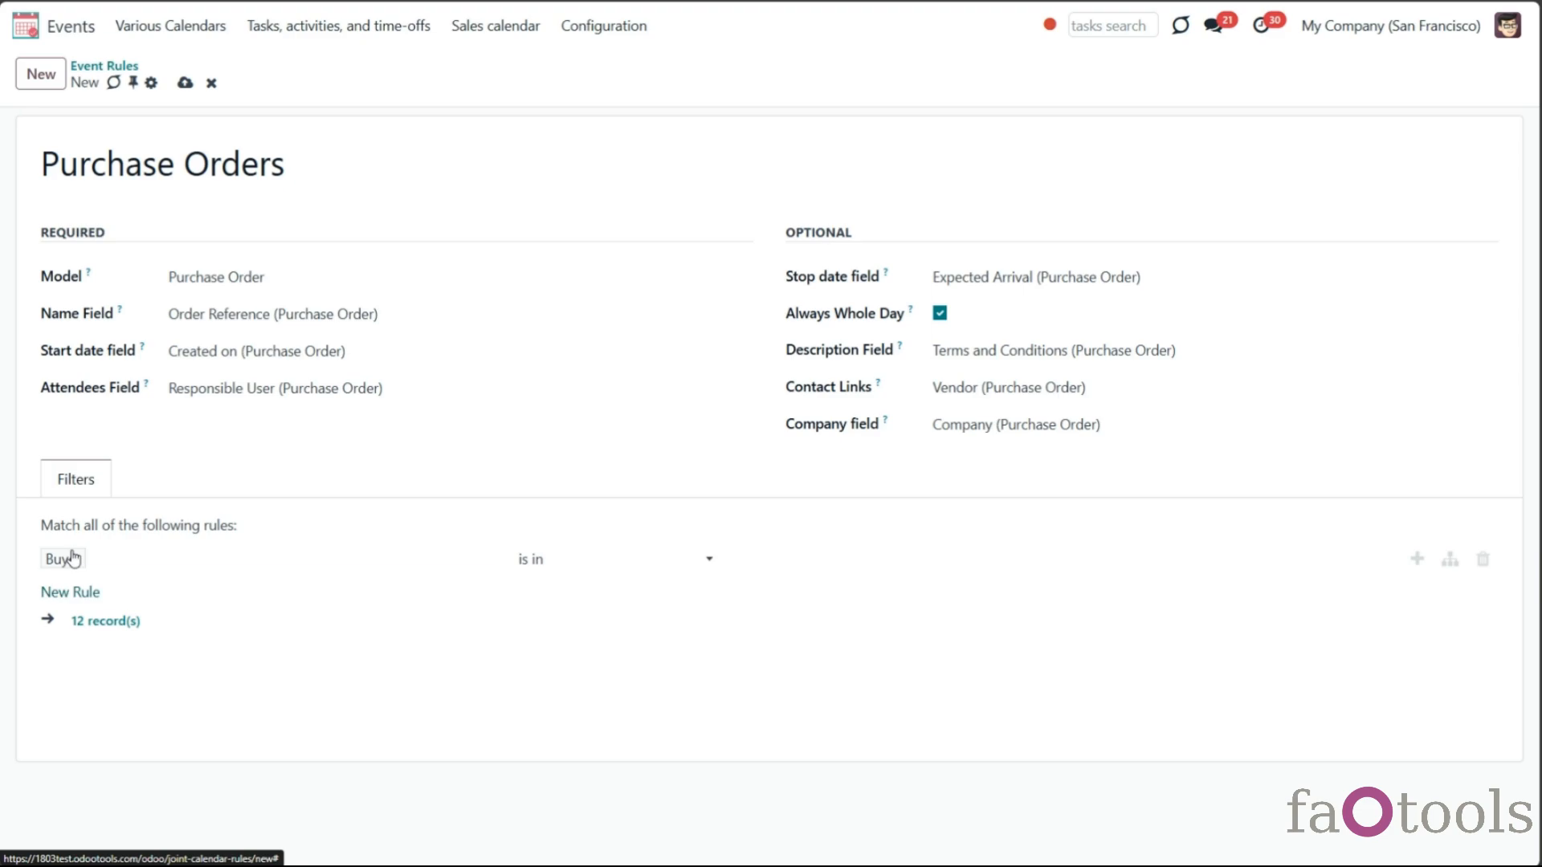
click(82, 560)
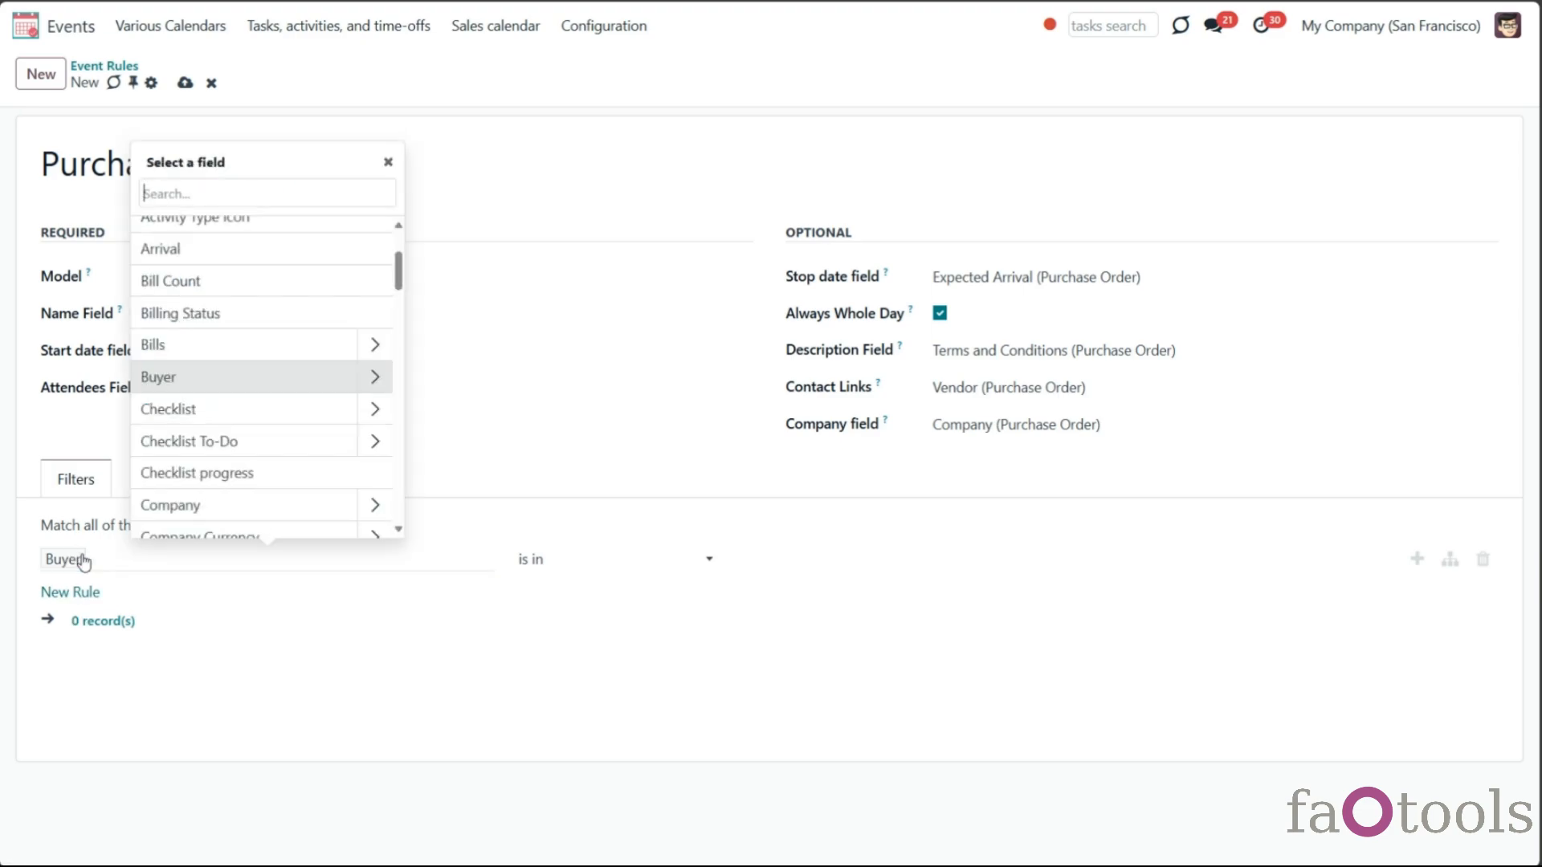
text(st)
click(224, 241)
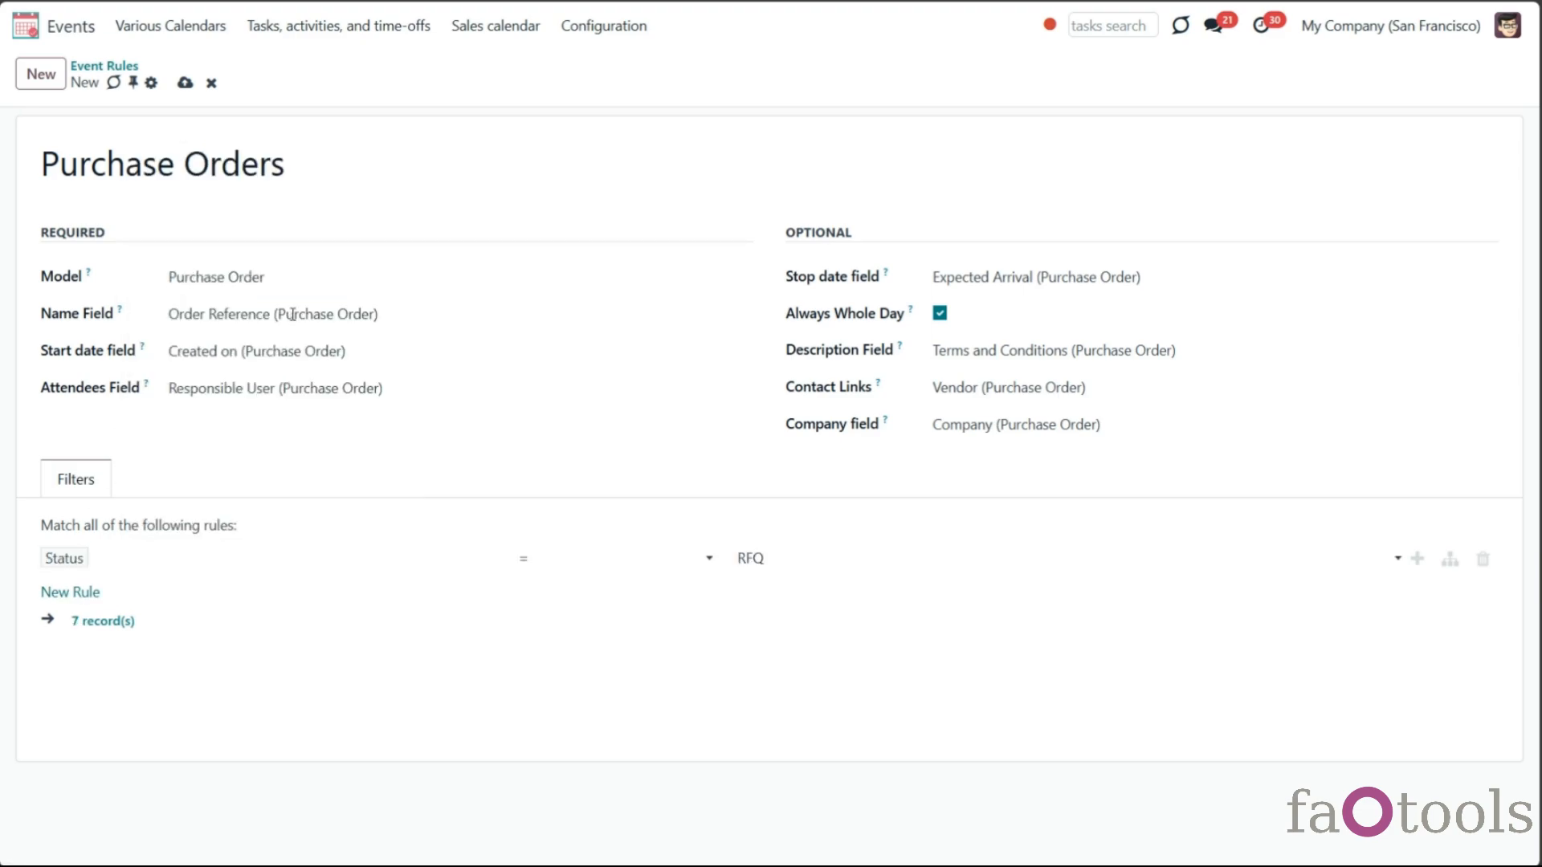
click(820, 560)
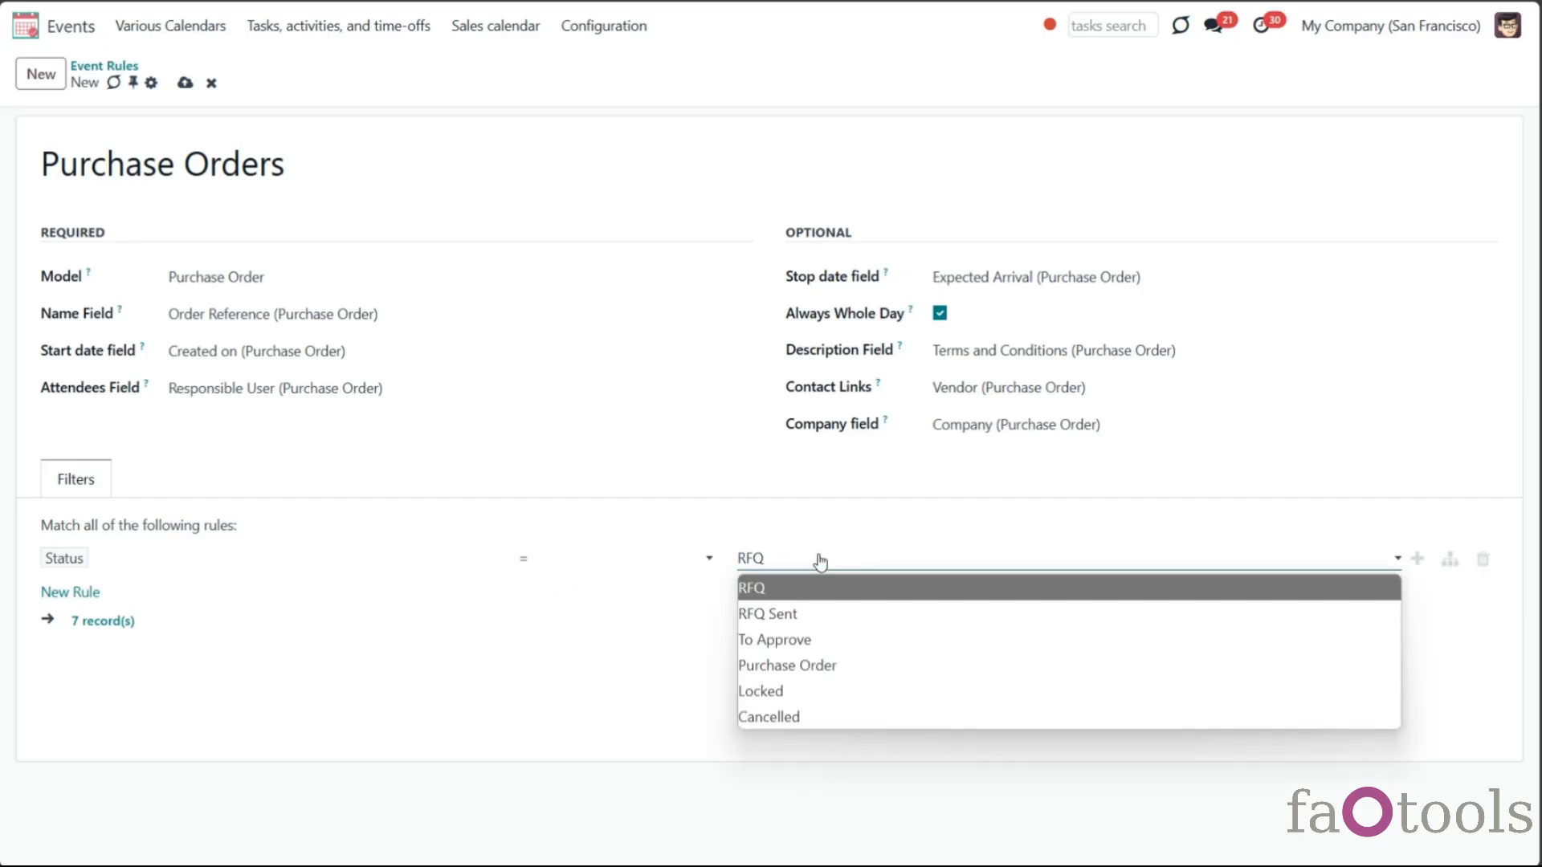
click(835, 665)
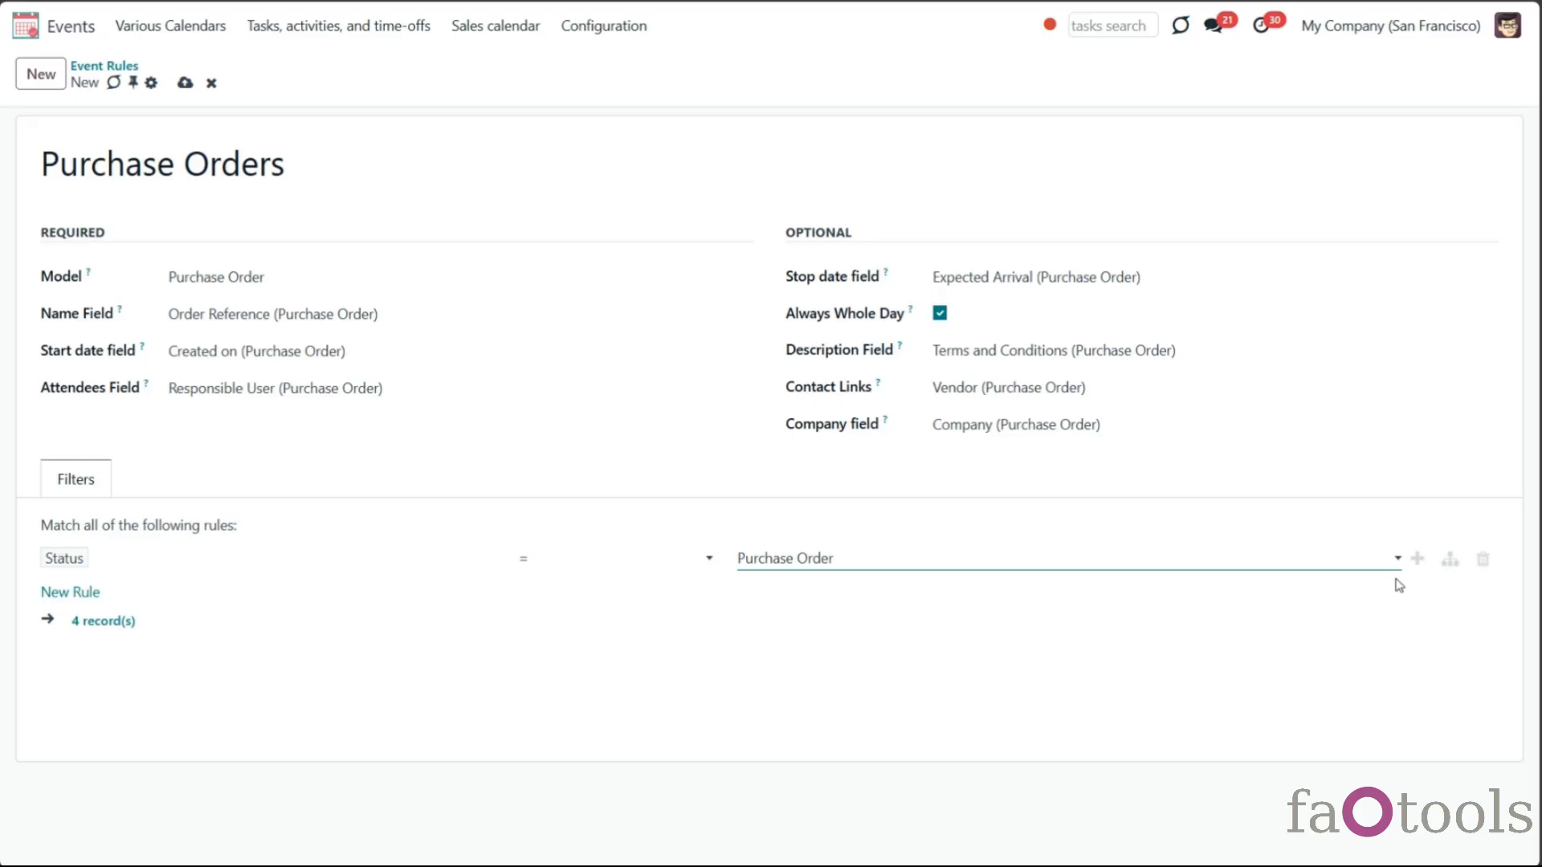
Step: Add a second filter condition to the Purchase Orders rule for records with the status RFQ Sent
click(1418, 559)
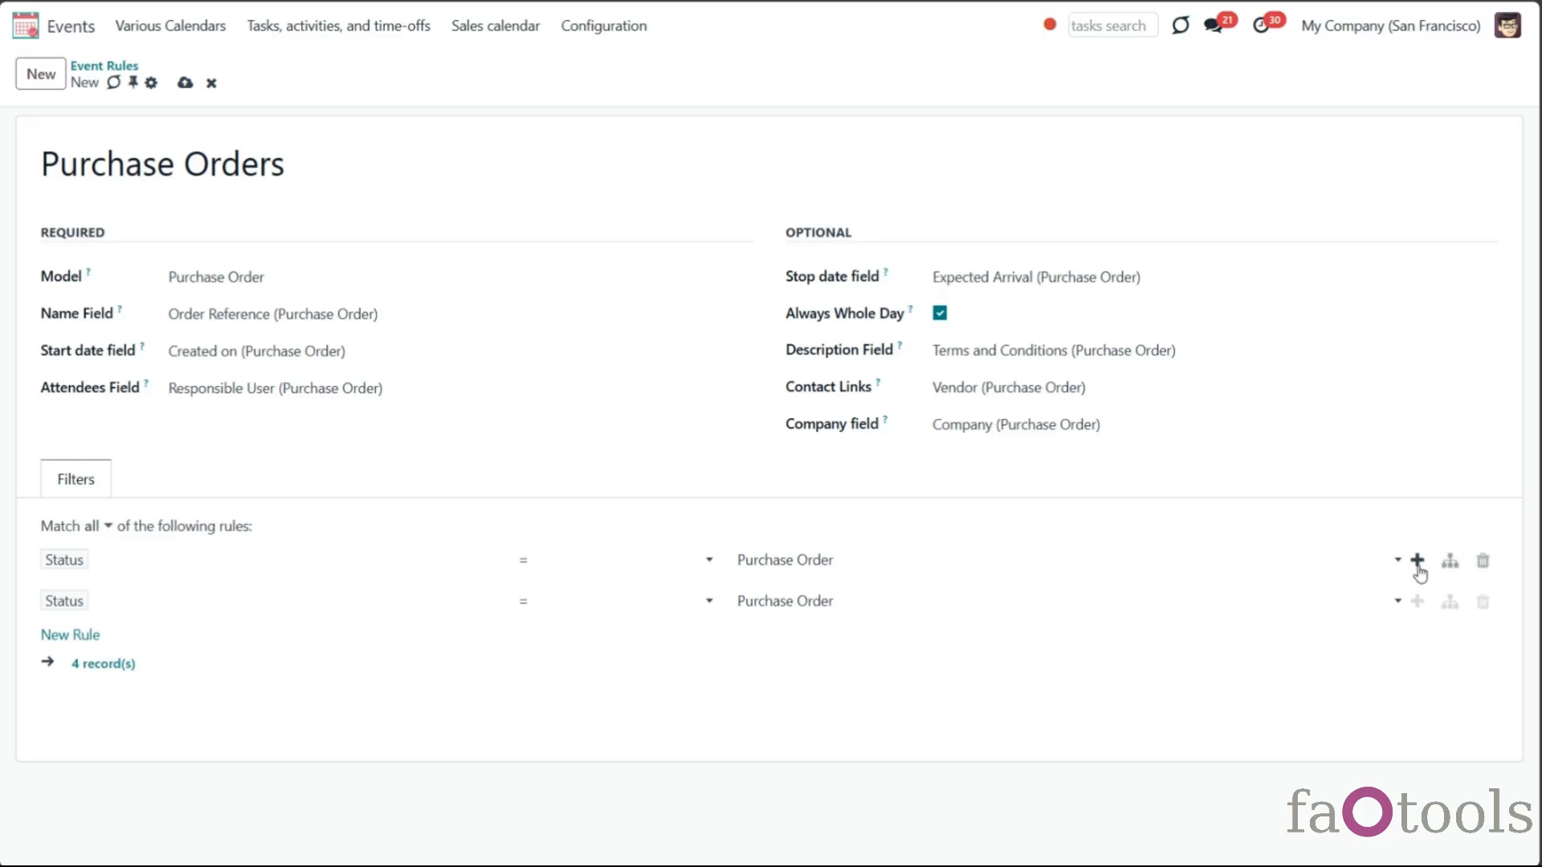
click(921, 612)
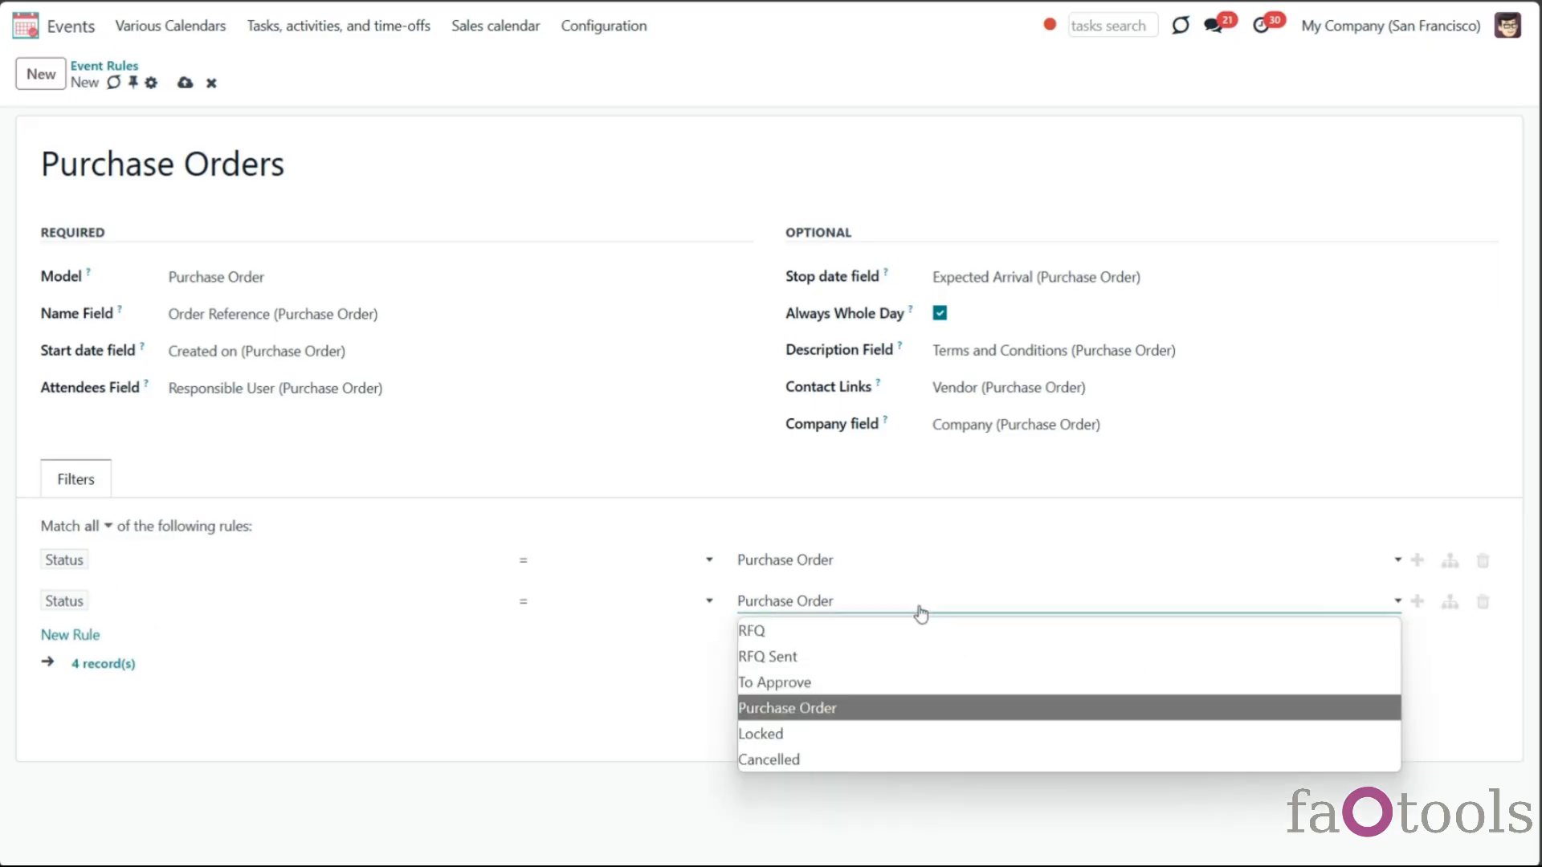
click(905, 657)
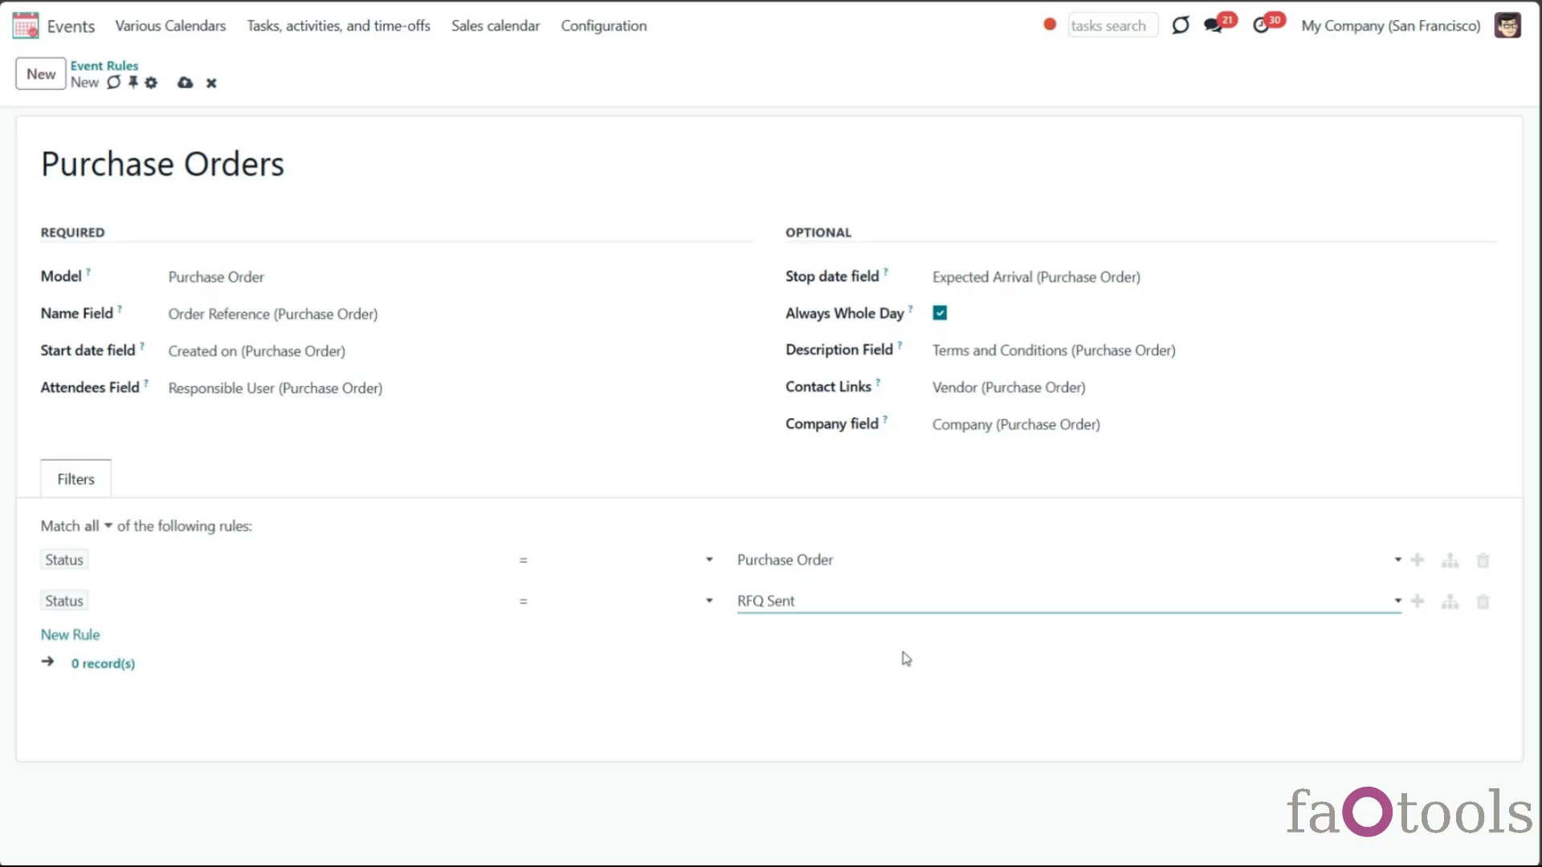
Step: Make the rule match any of the filter conditions and save it
click(105, 530)
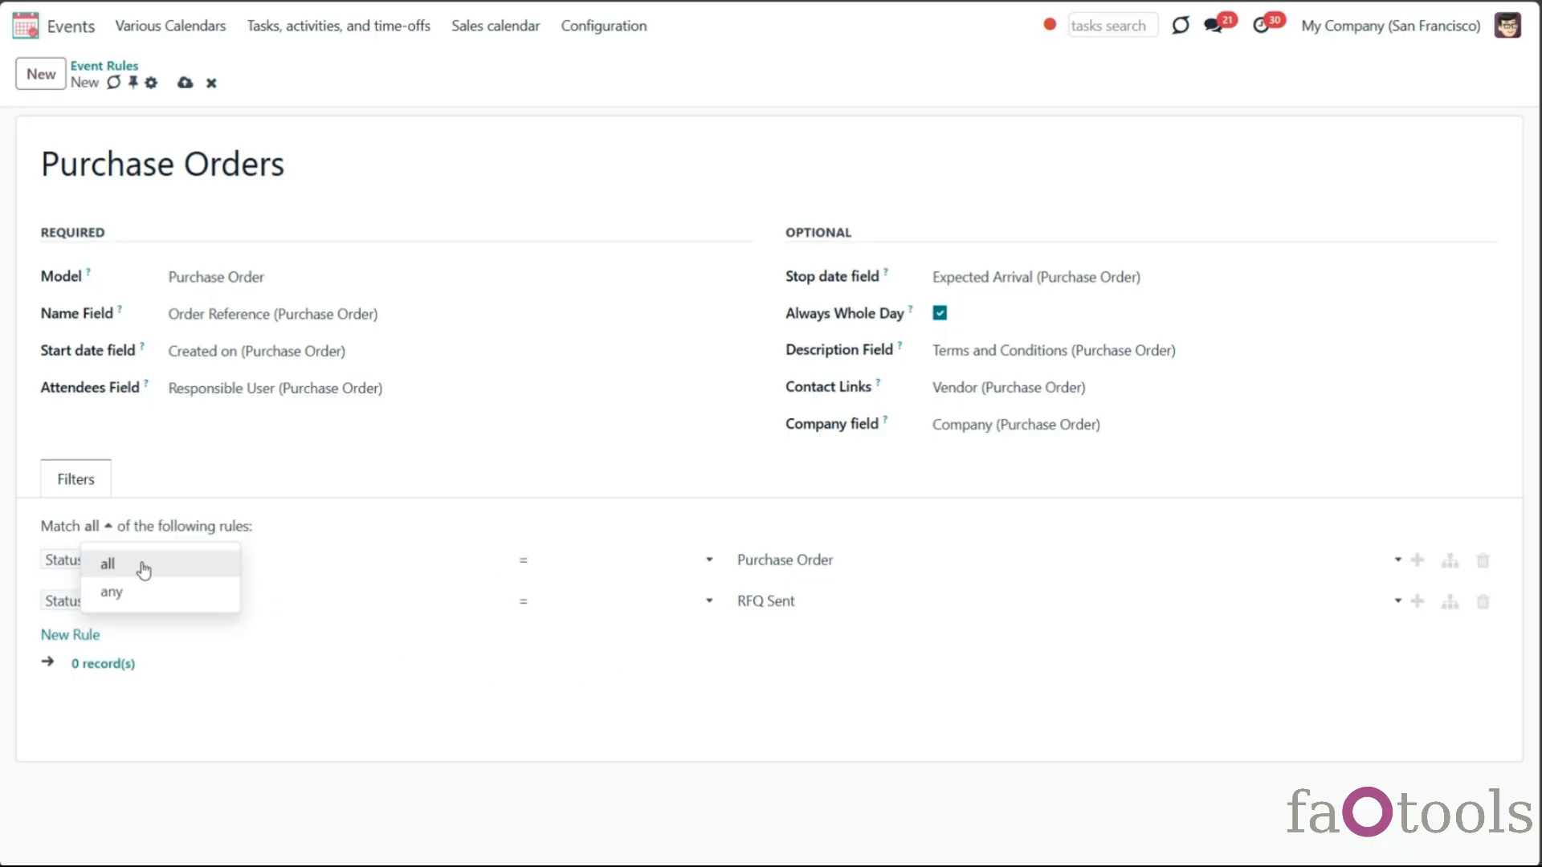
click(176, 604)
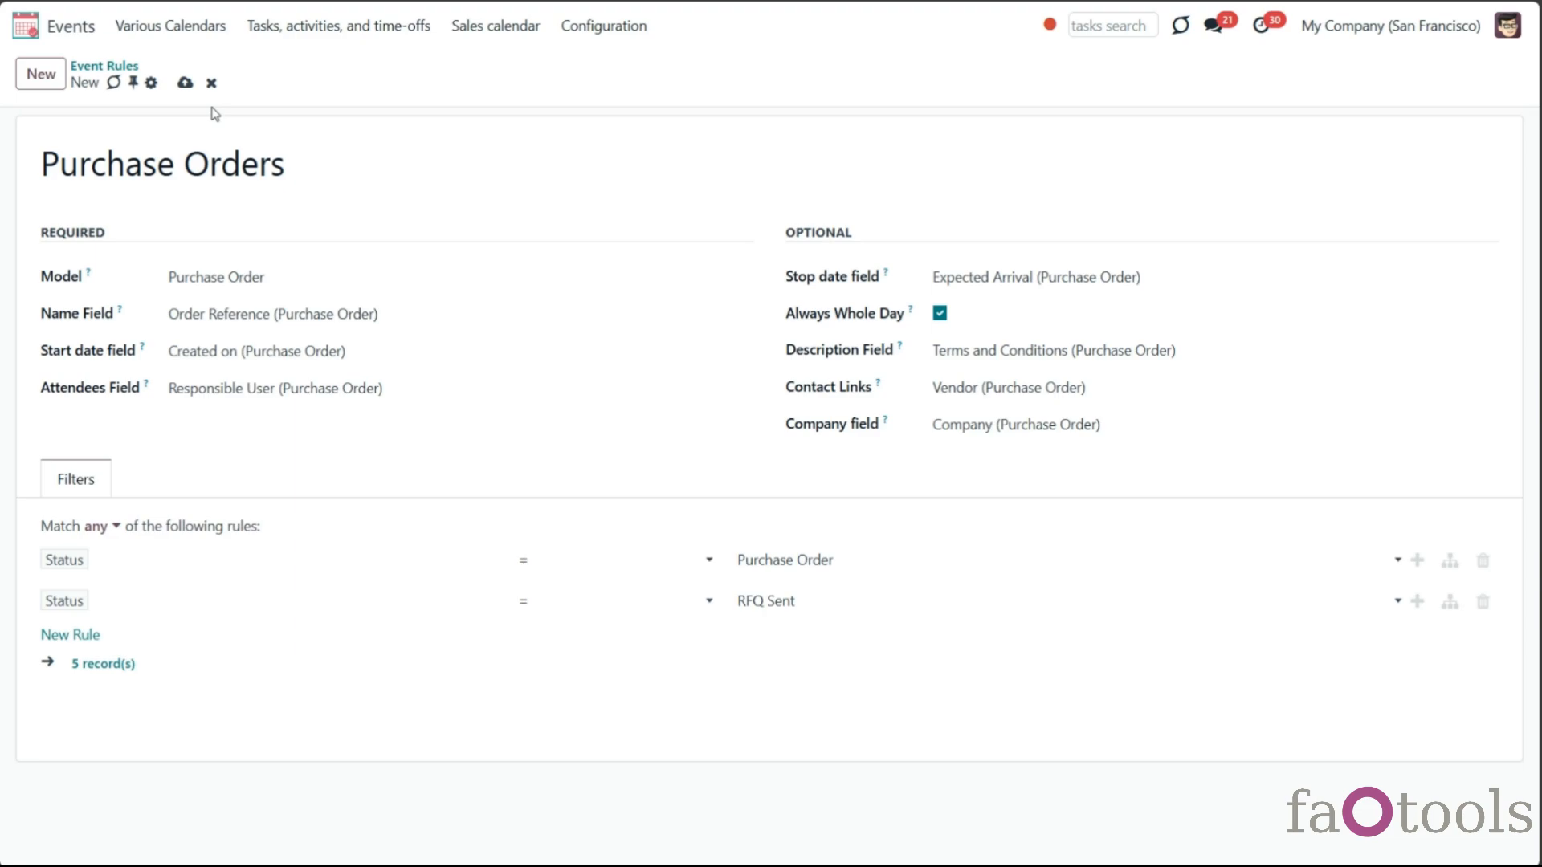
click(184, 86)
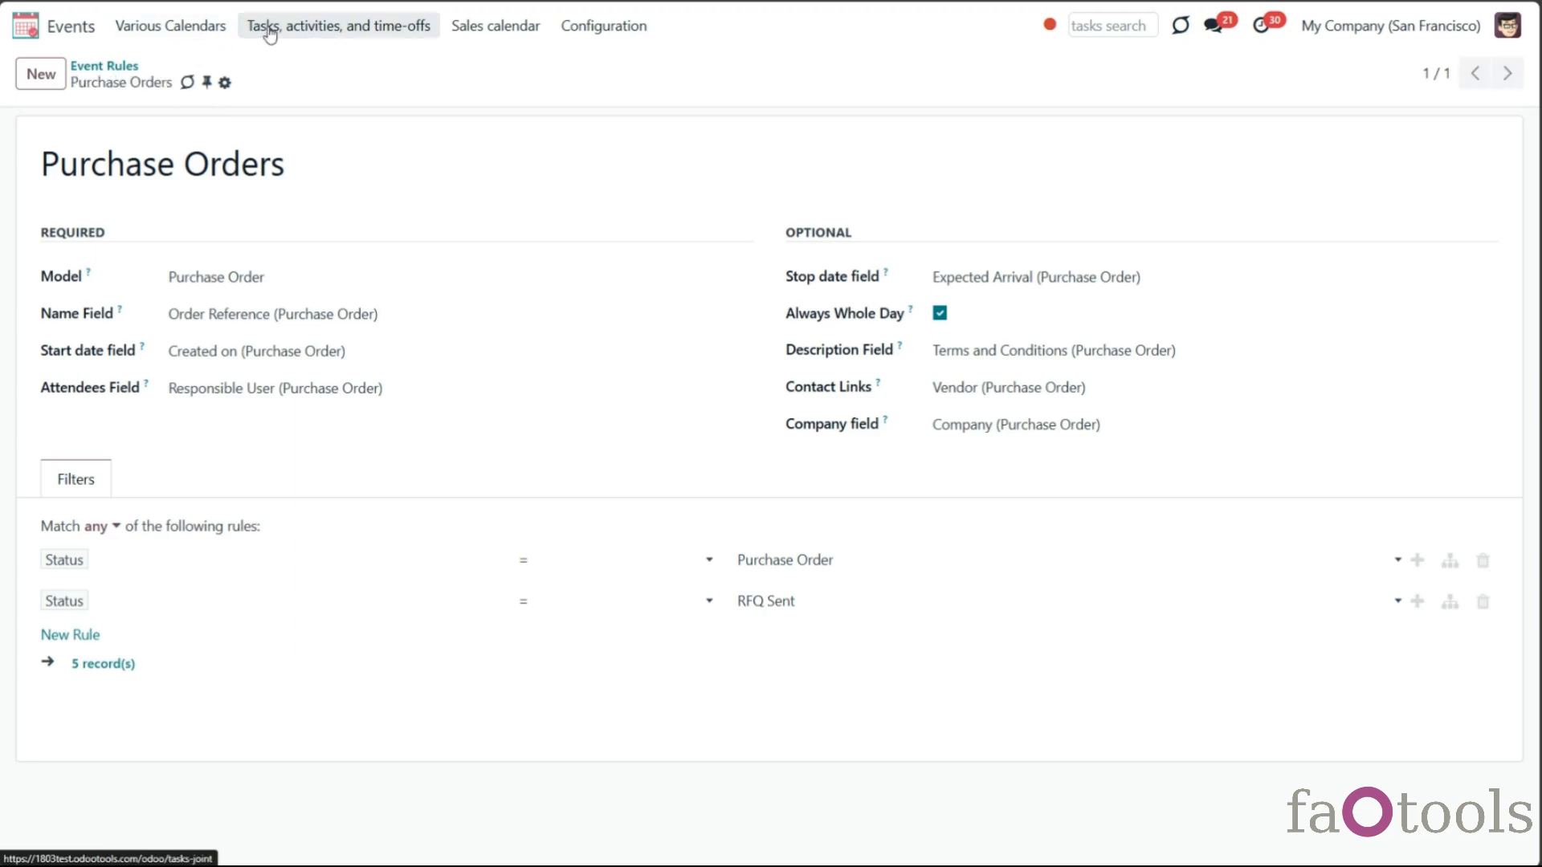
Step: Open the Various Calendars joint calendar in the configuration and add the Purchase Orders rule to it
click(624, 36)
click(631, 67)
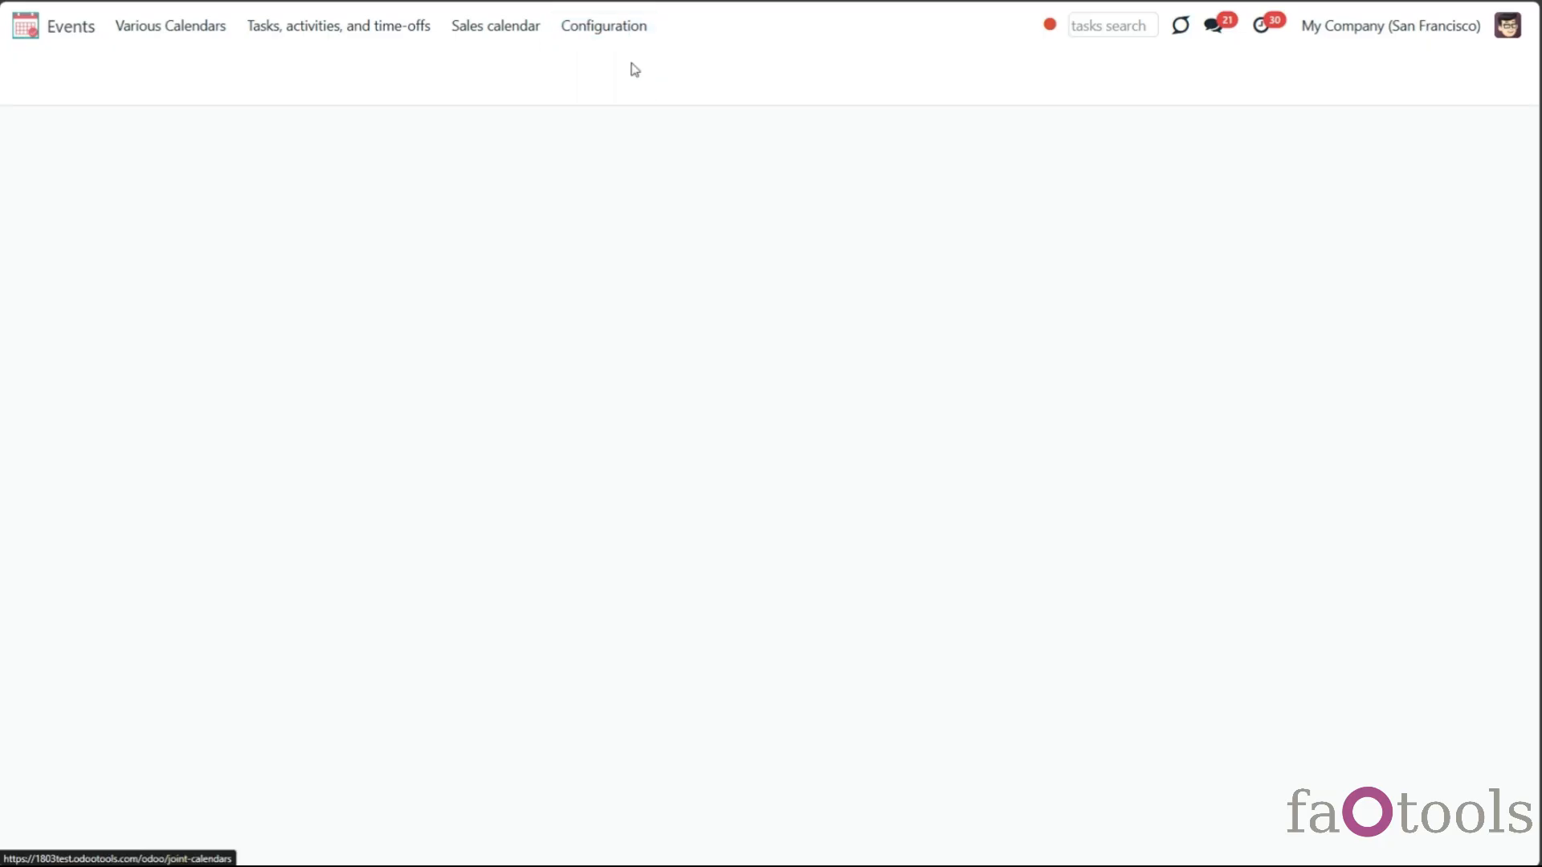
click(423, 242)
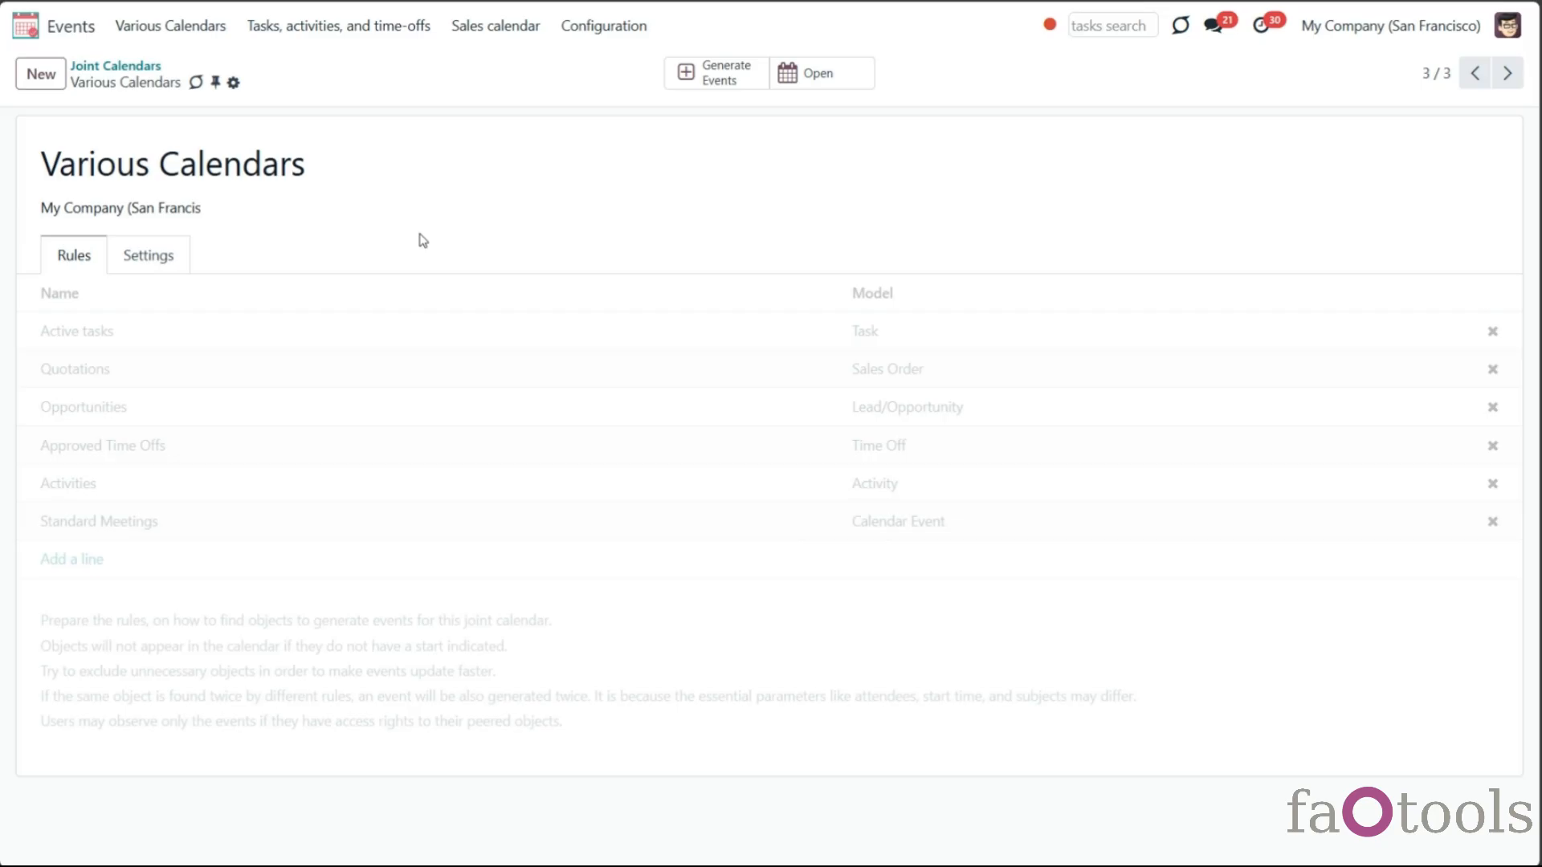
click(61, 567)
click(301, 471)
click(321, 539)
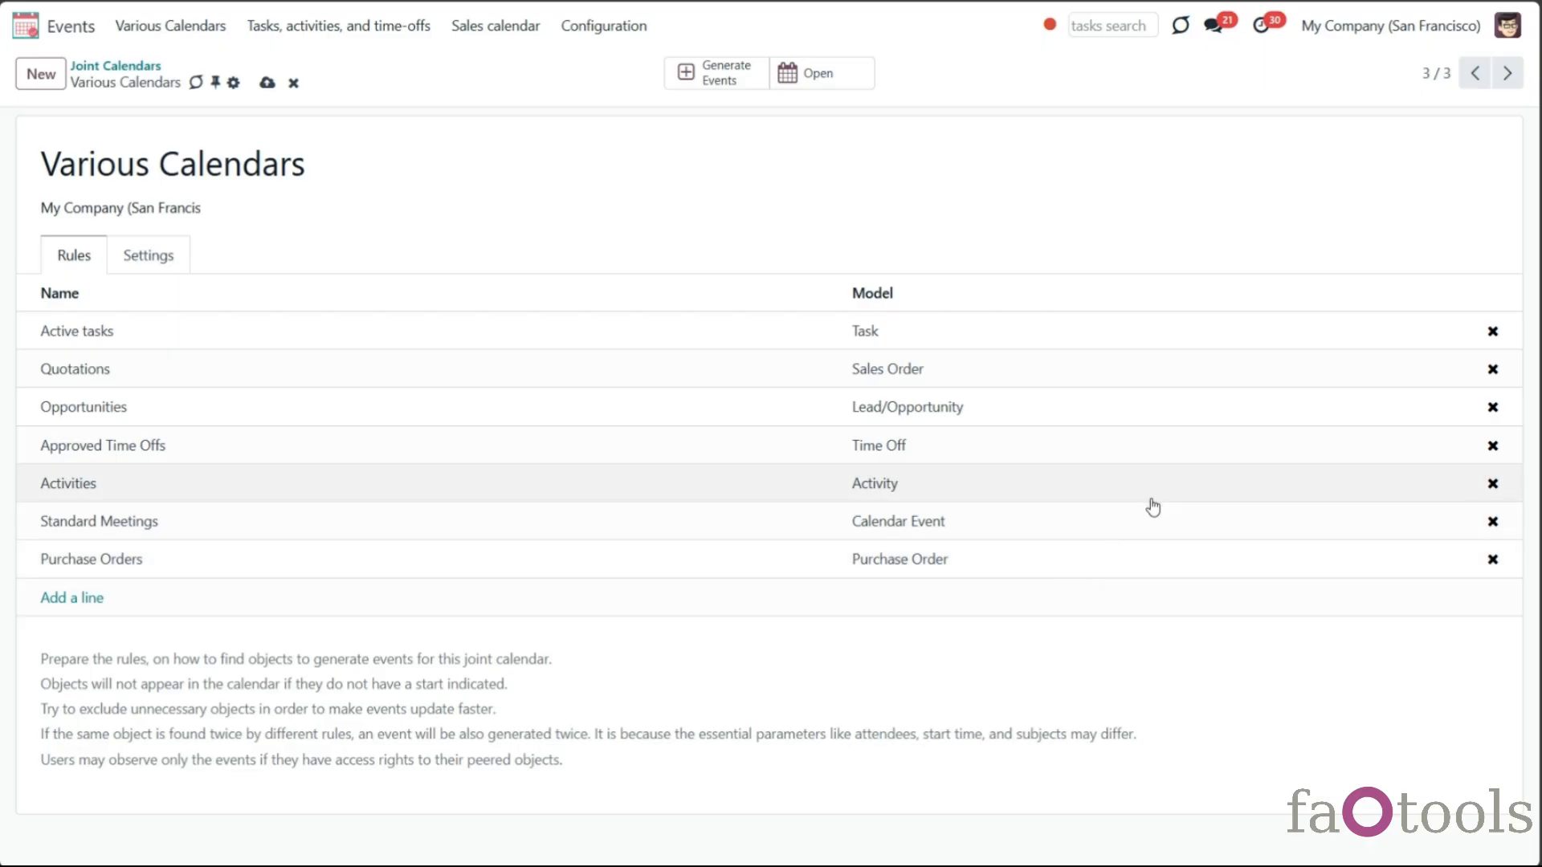
Step: Remove the Approved Time Offs rule from the joint calendar and save the changes
click(1491, 446)
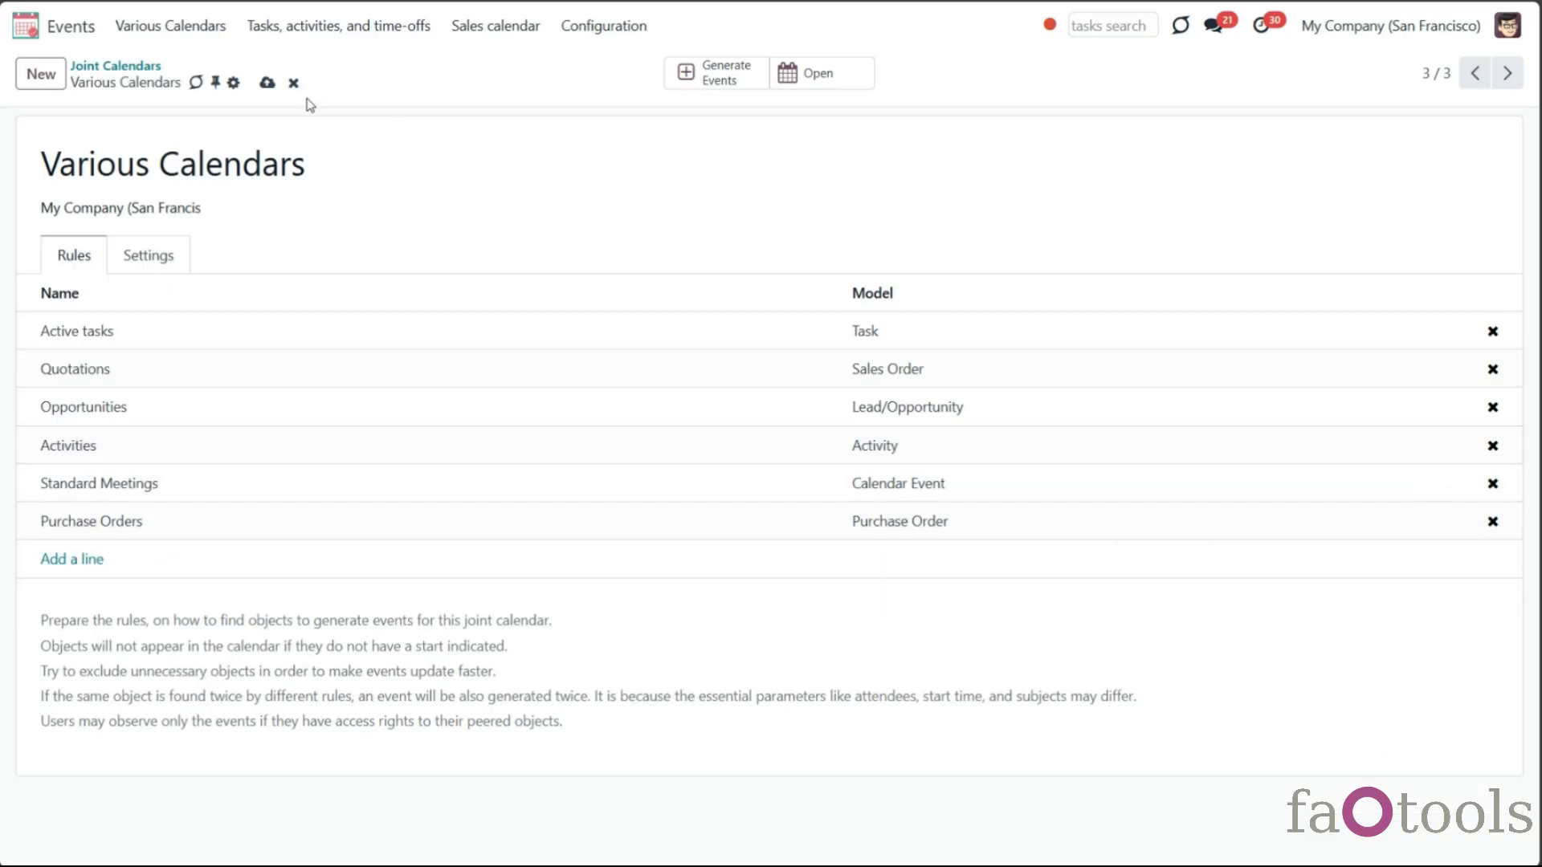
click(269, 83)
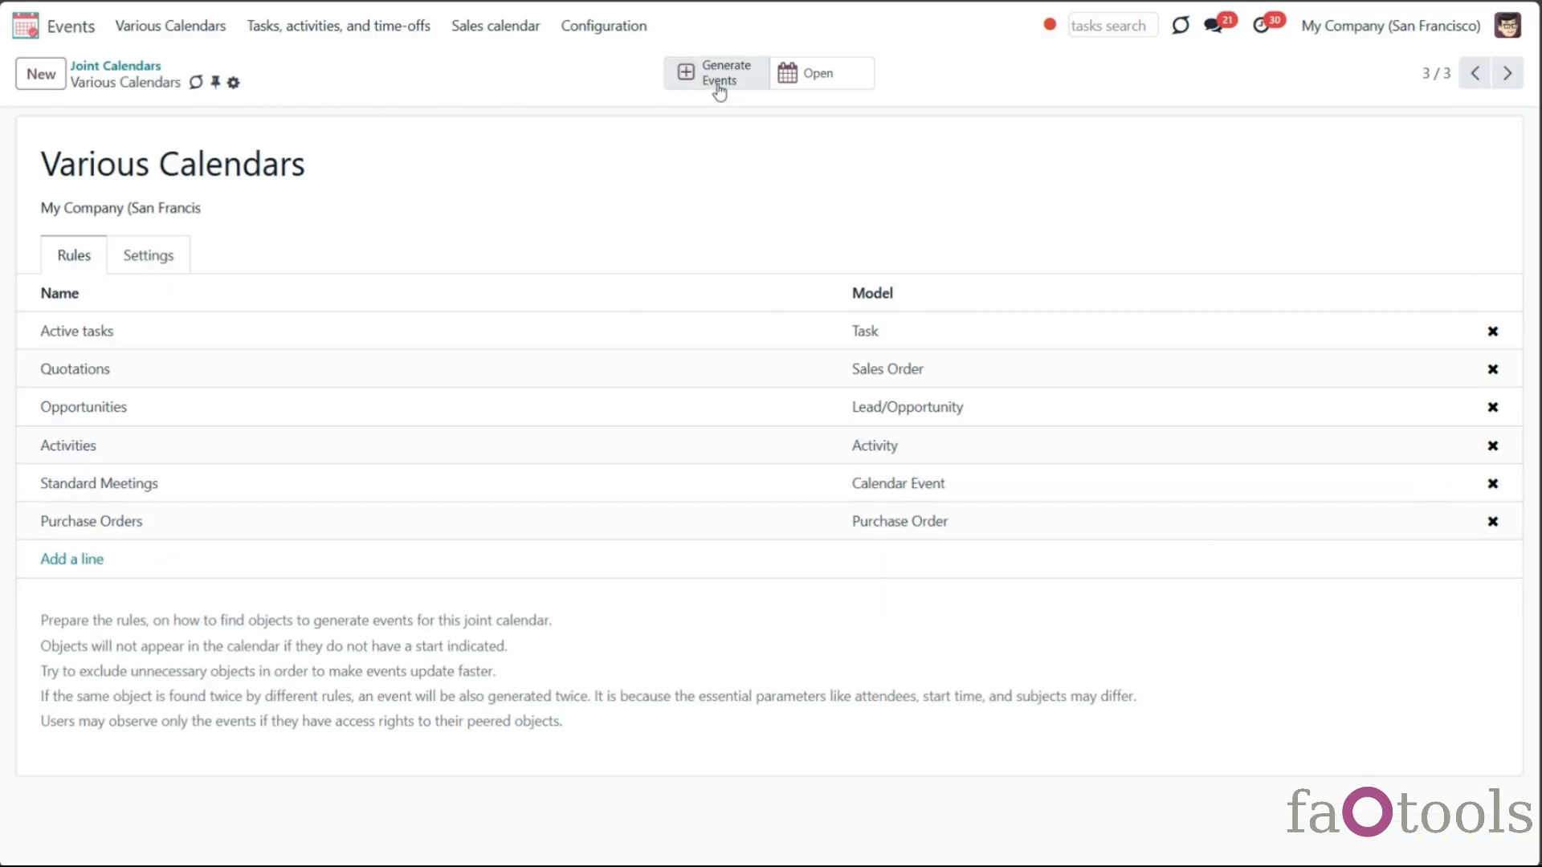
Step: Open the Various Calendars calendar and inspect a purchase order event on March 17
click(171, 30)
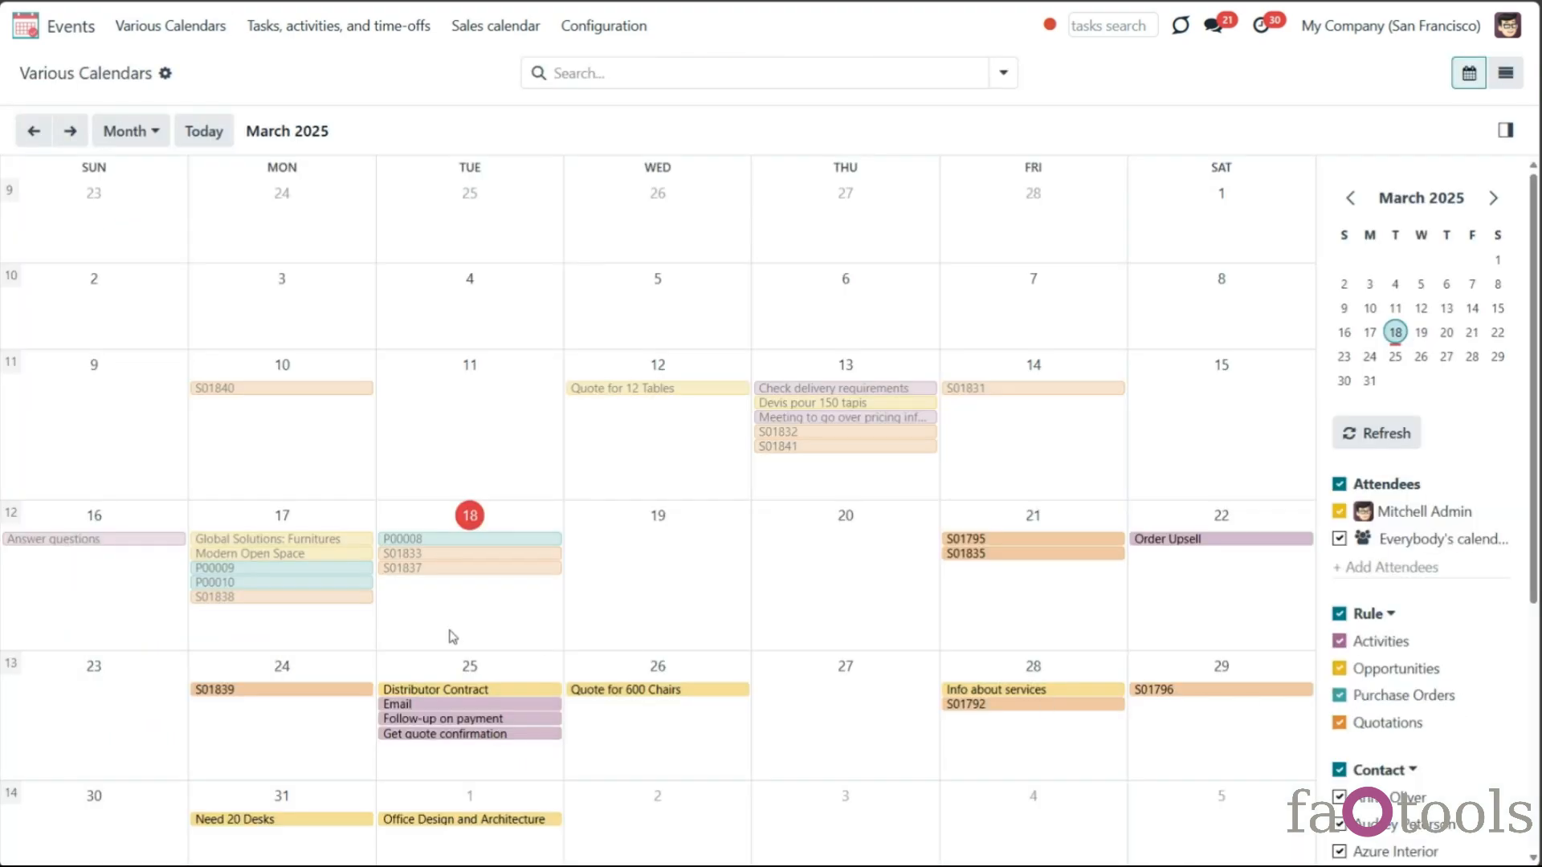
click(262, 572)
Step: Reopen the Events app from the home screen and open the Tasks, activities, and time-offs calendar
click(31, 33)
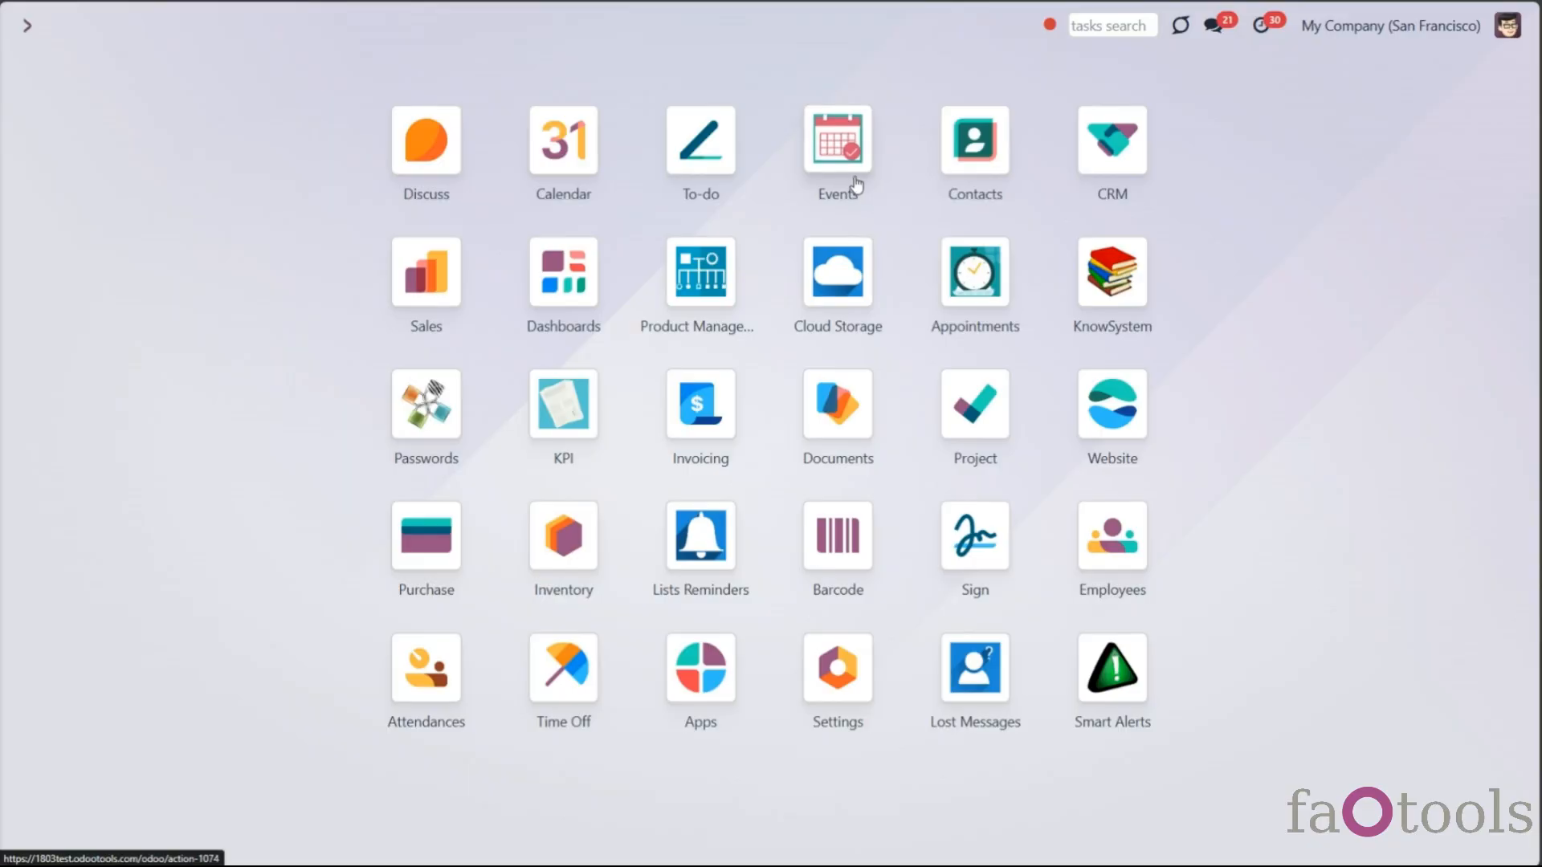
click(856, 144)
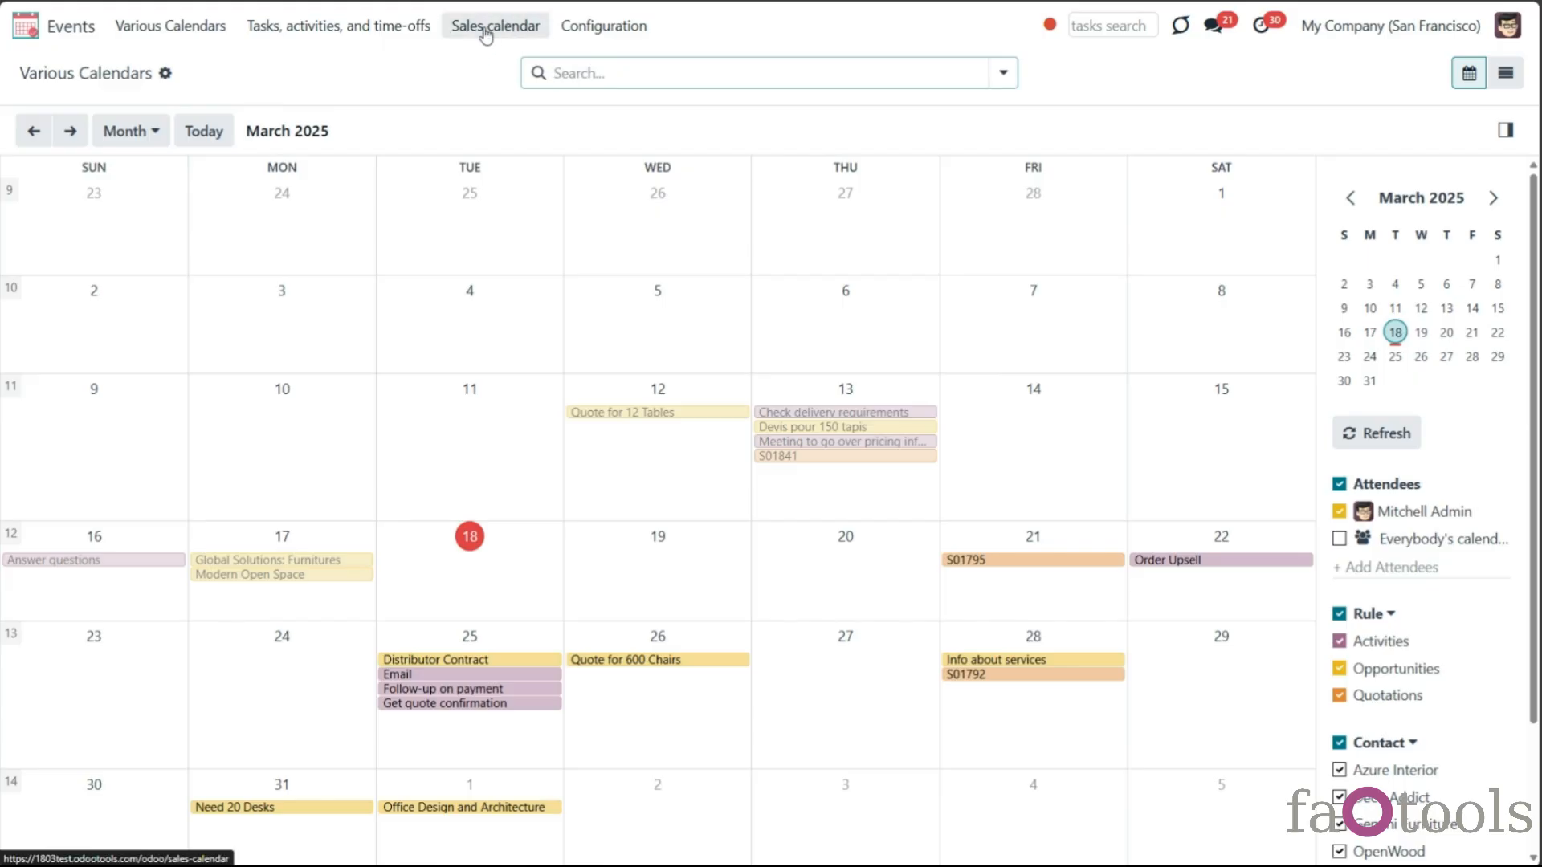
click(354, 32)
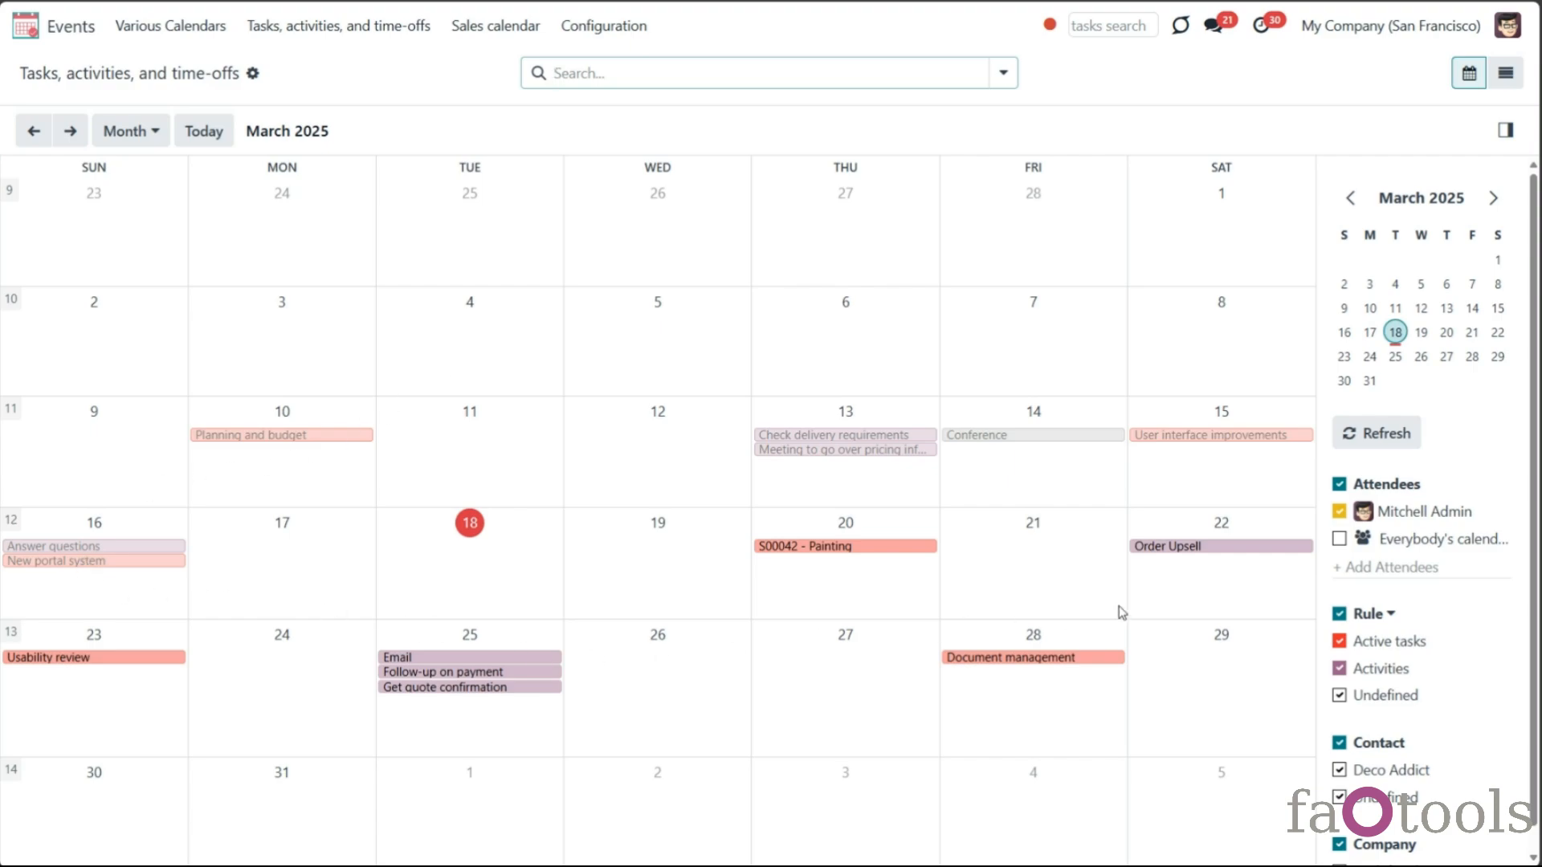
Step: View the Tasks, activities, and time-offs calendar by day, week and year, and return to the month view
click(149, 133)
click(125, 175)
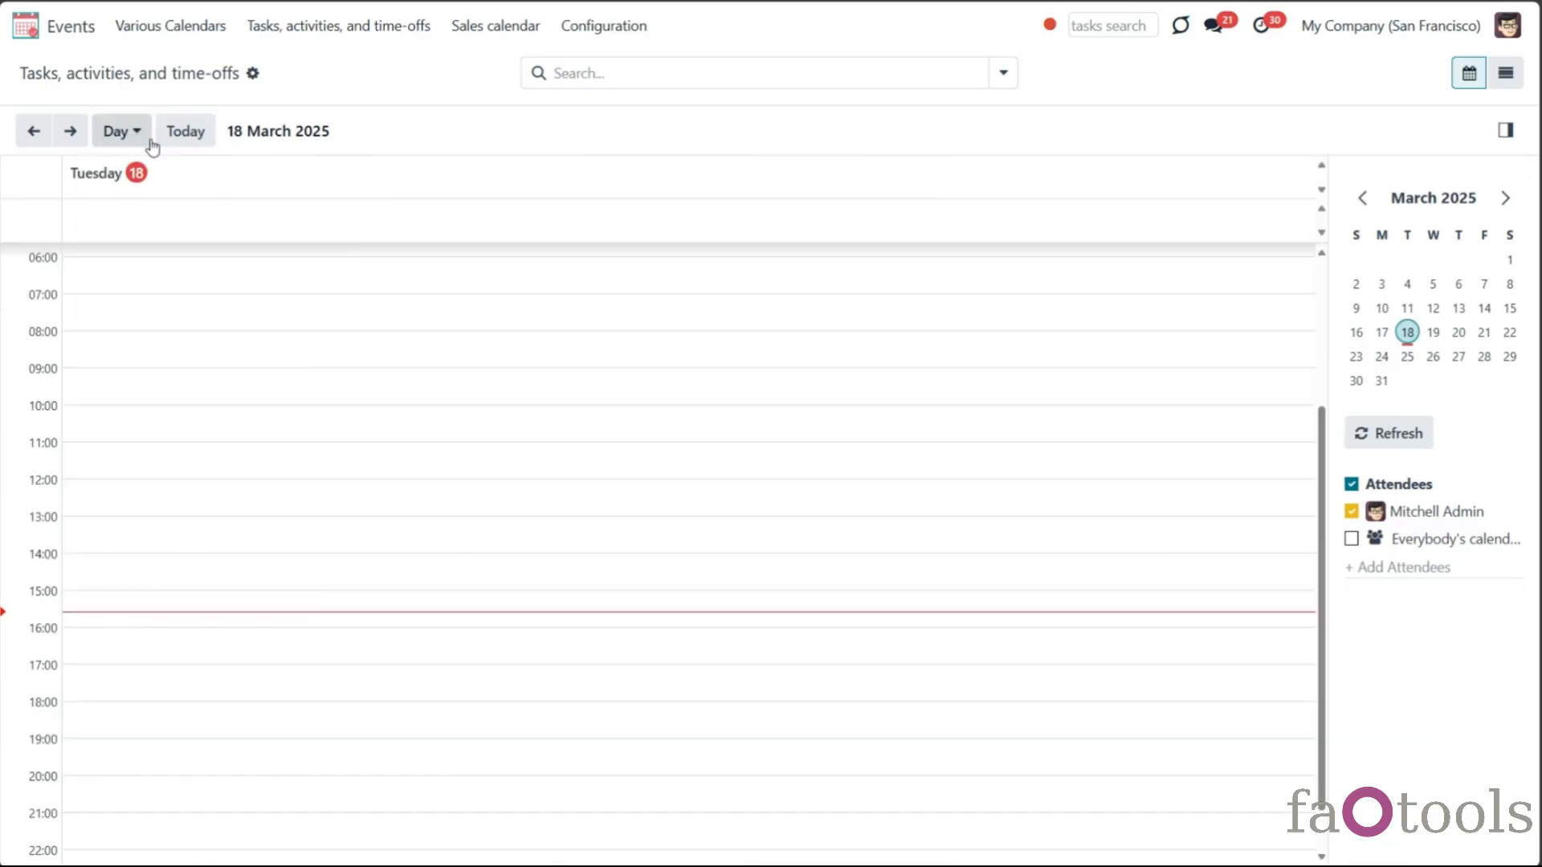
click(128, 135)
click(130, 201)
click(128, 132)
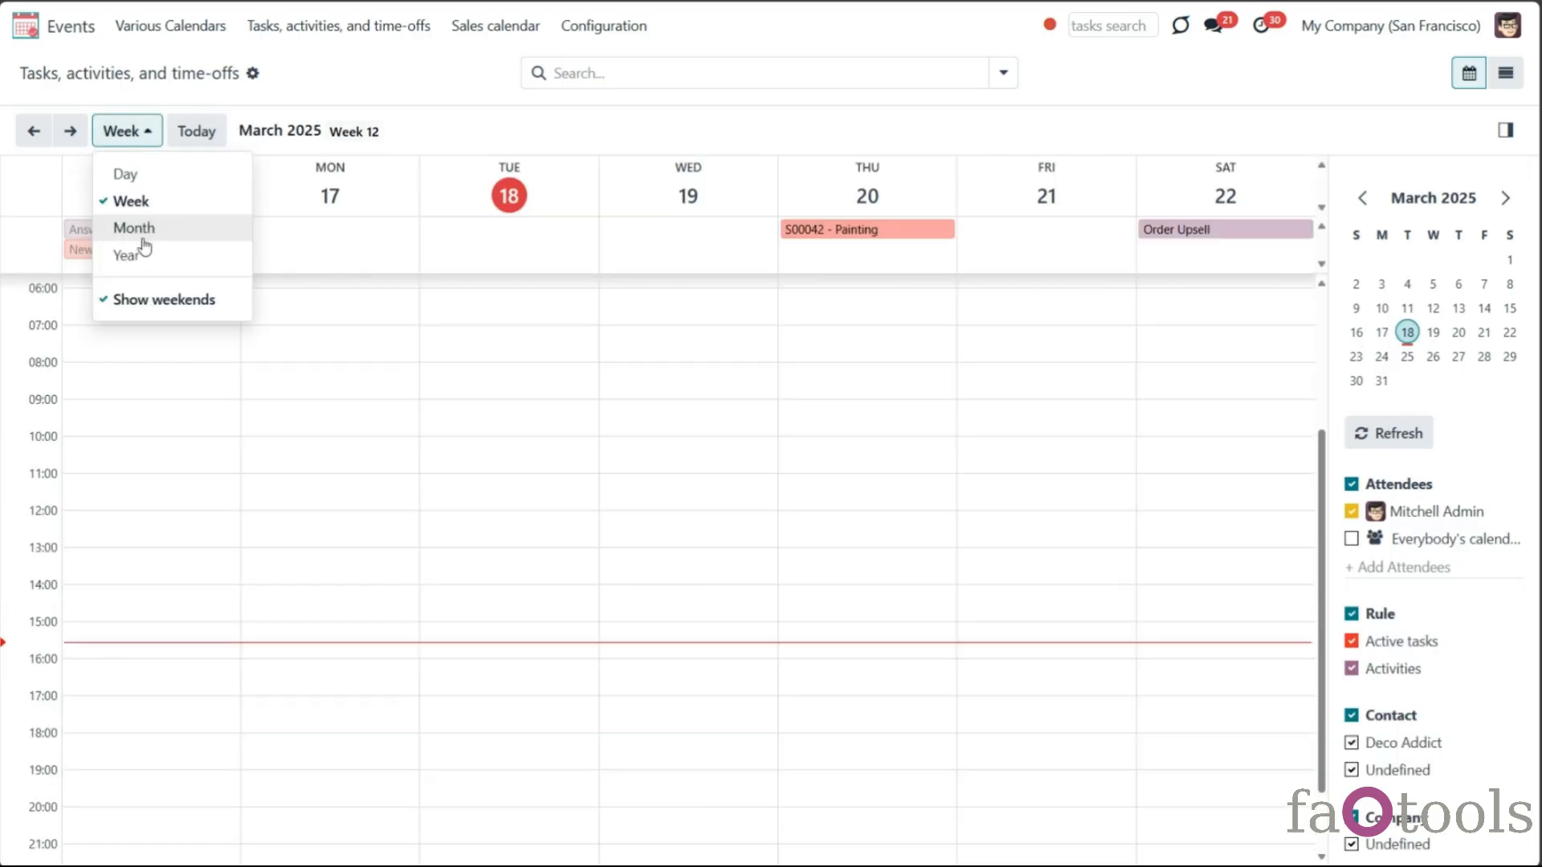
click(137, 255)
click(138, 137)
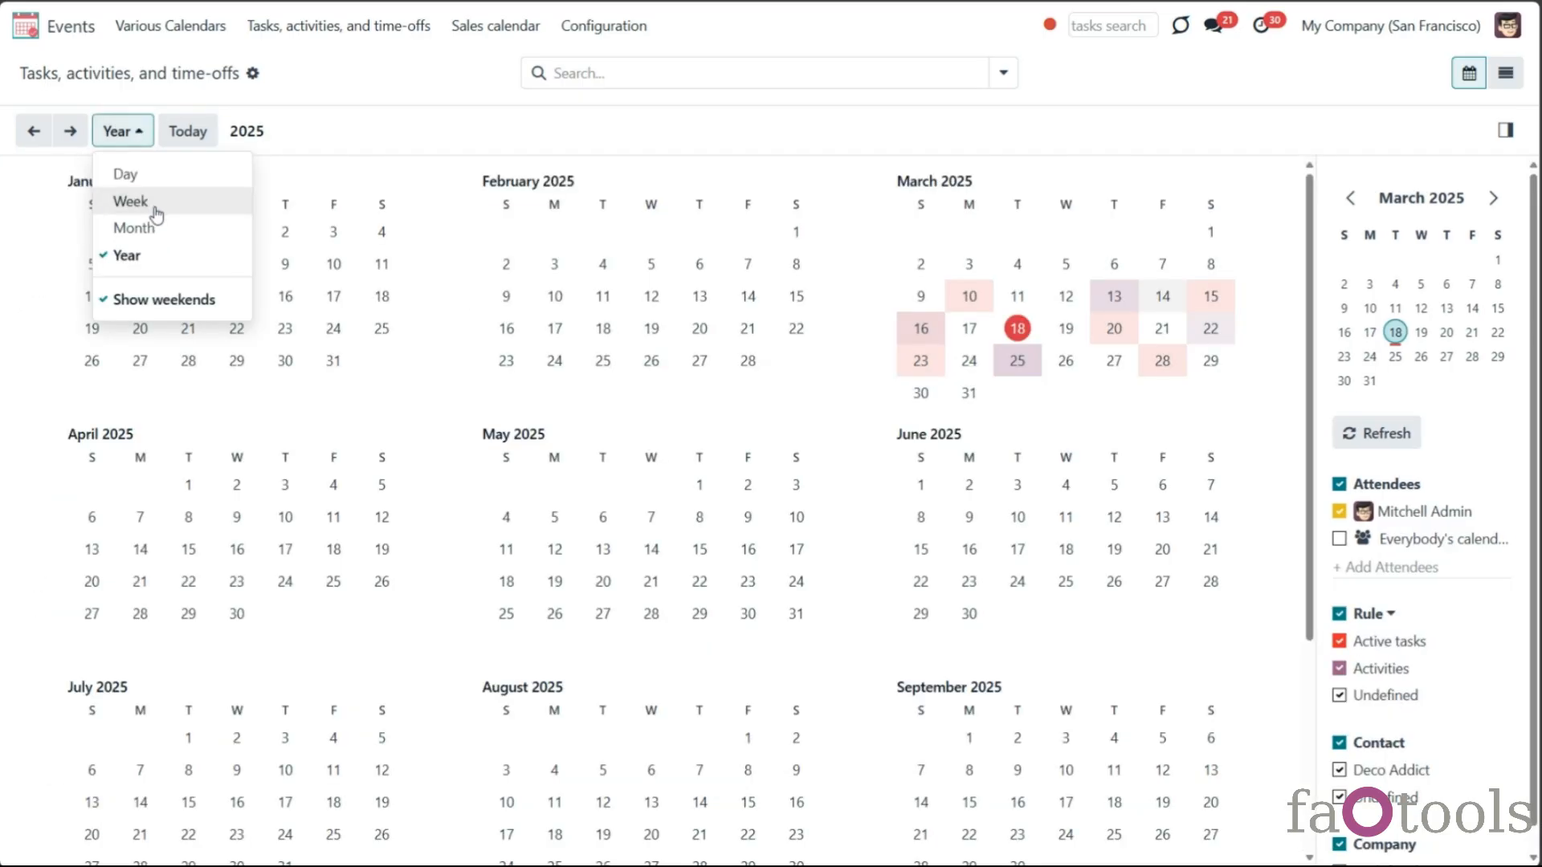
click(146, 229)
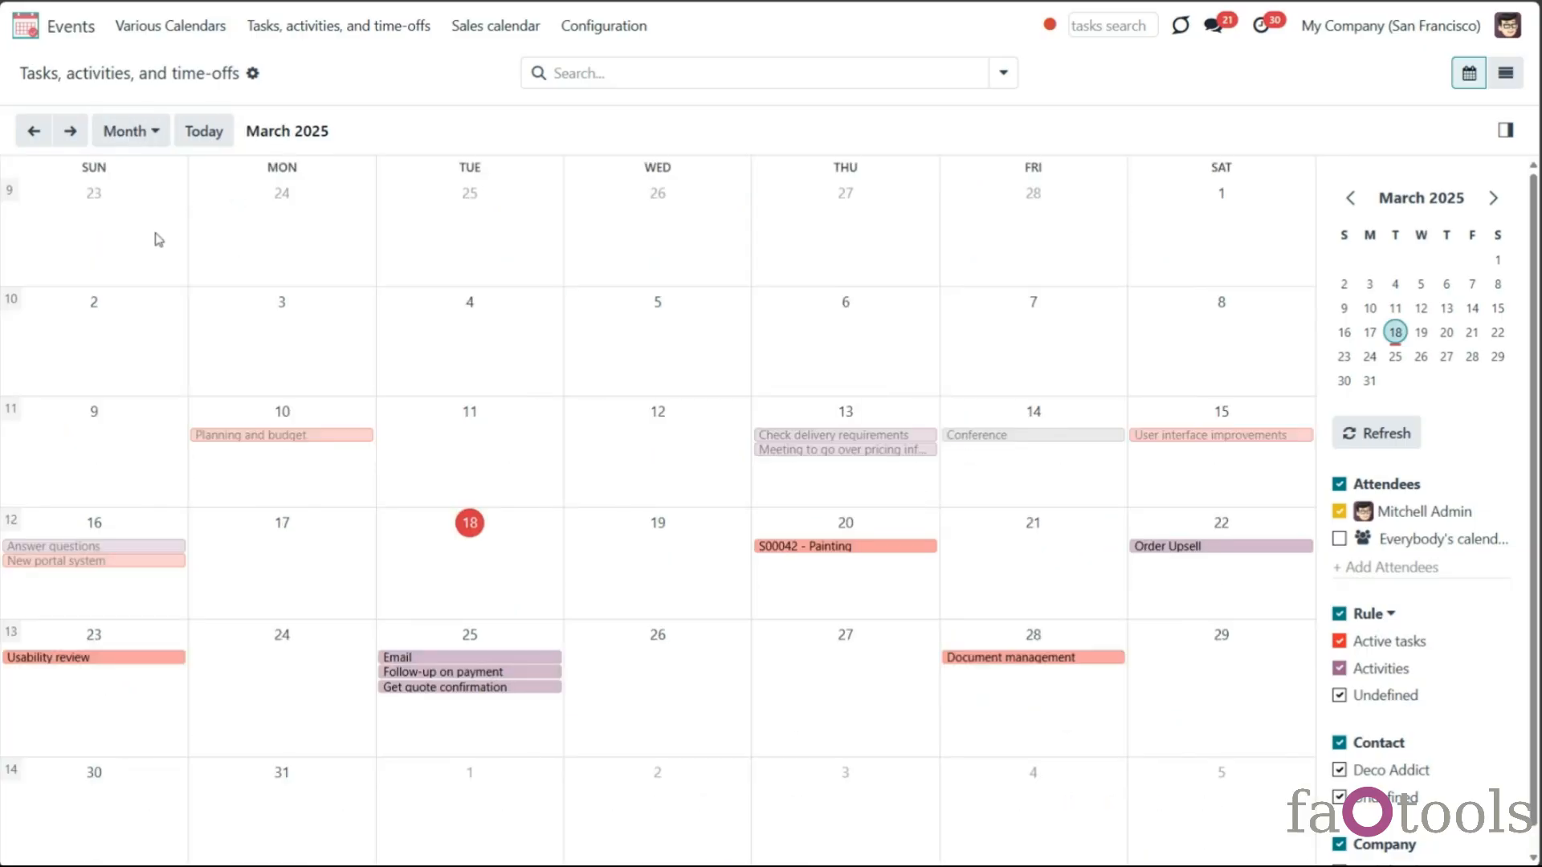
Step: Examine the daily schedules for March 17, 11, 12 and 13 using the mini calendar
click(1370, 332)
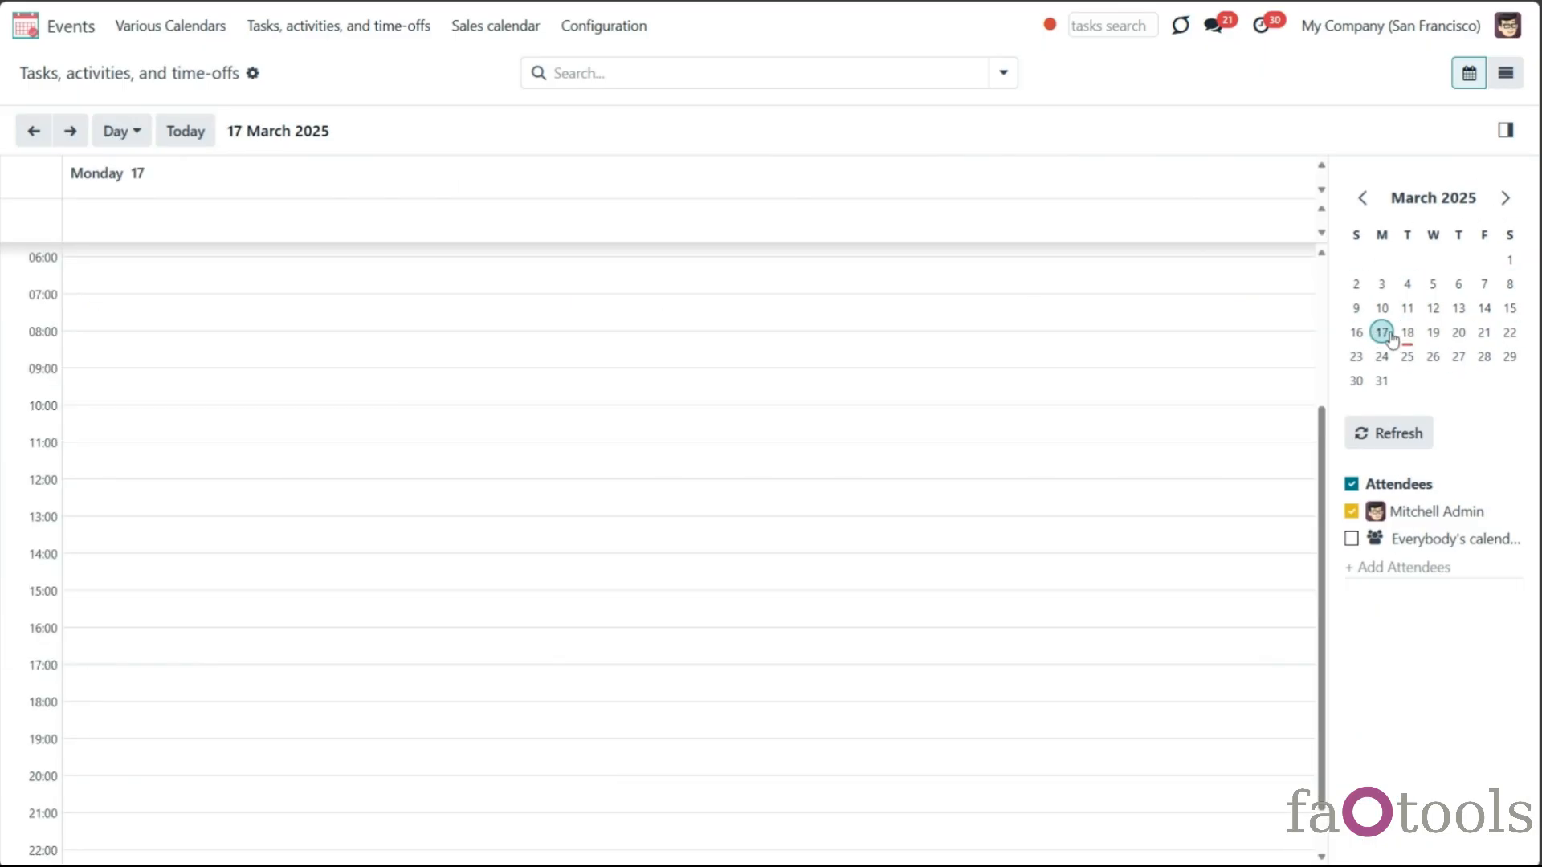
click(1408, 309)
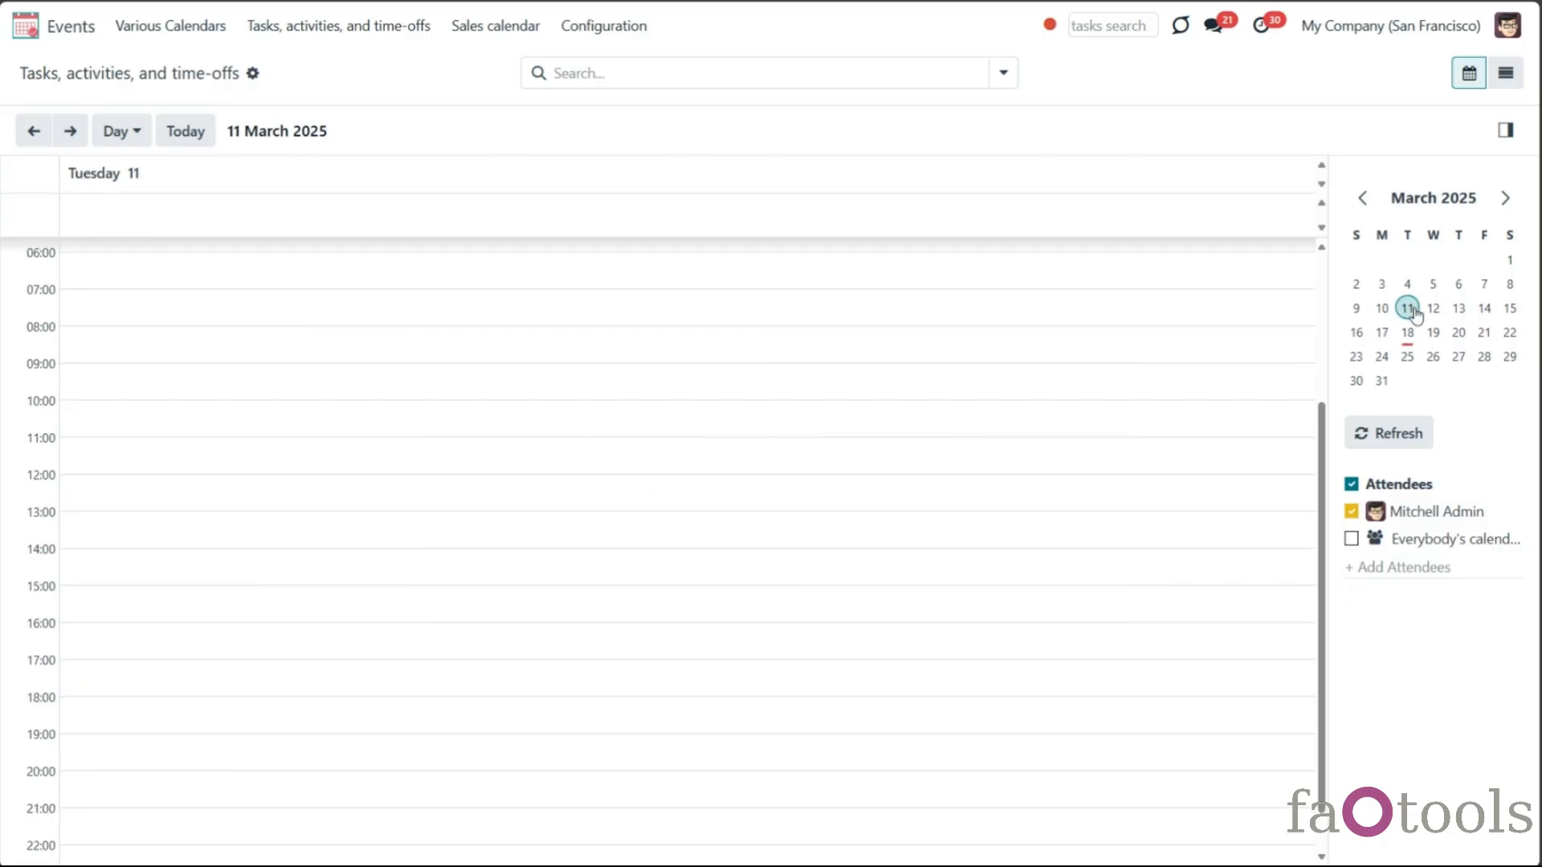
click(1409, 310)
click(1418, 311)
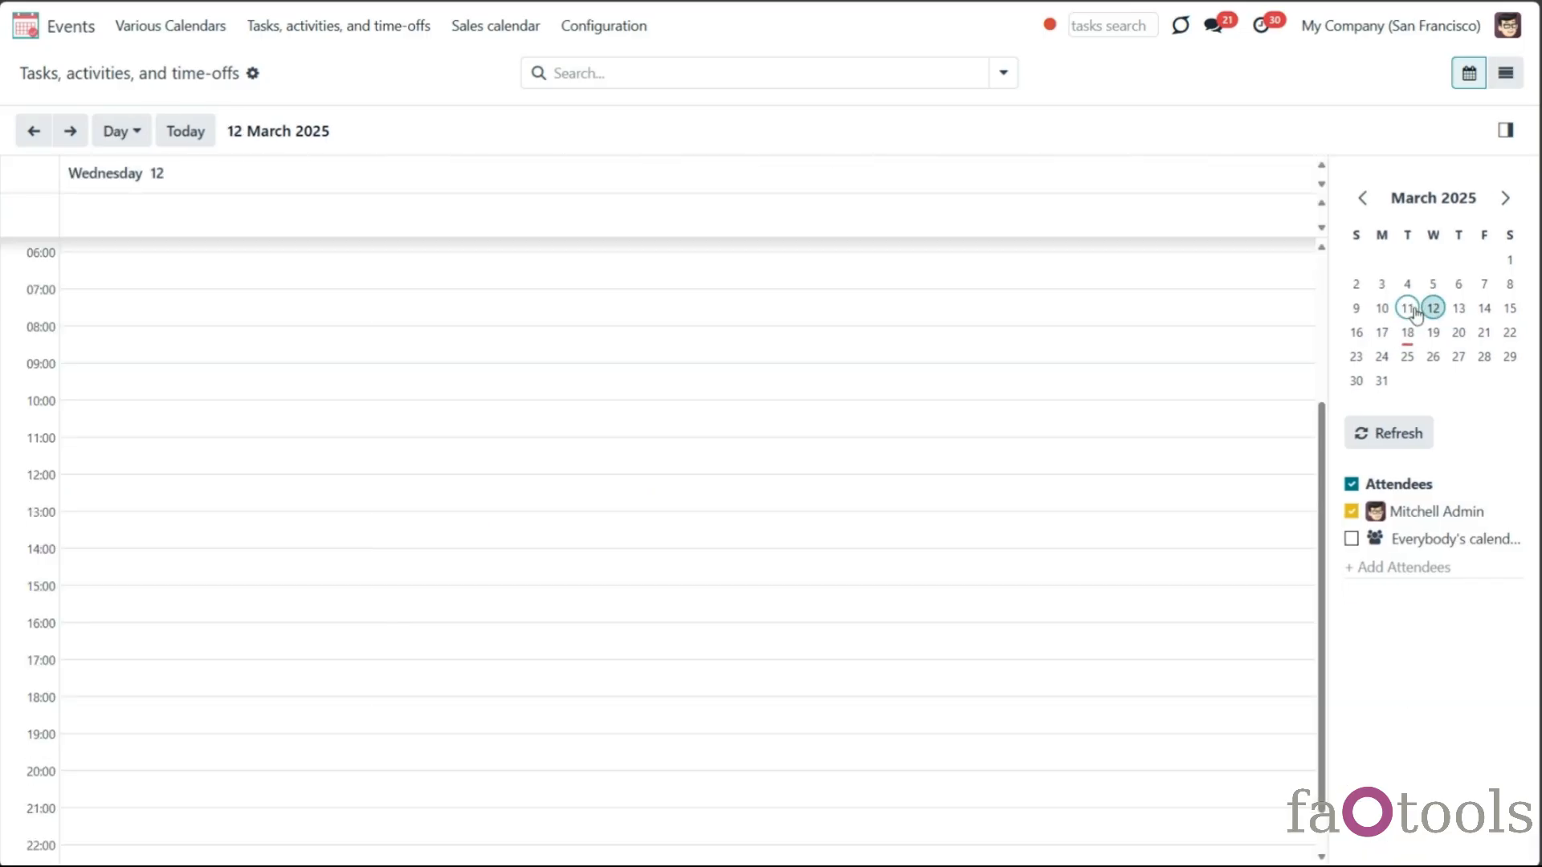
click(1455, 313)
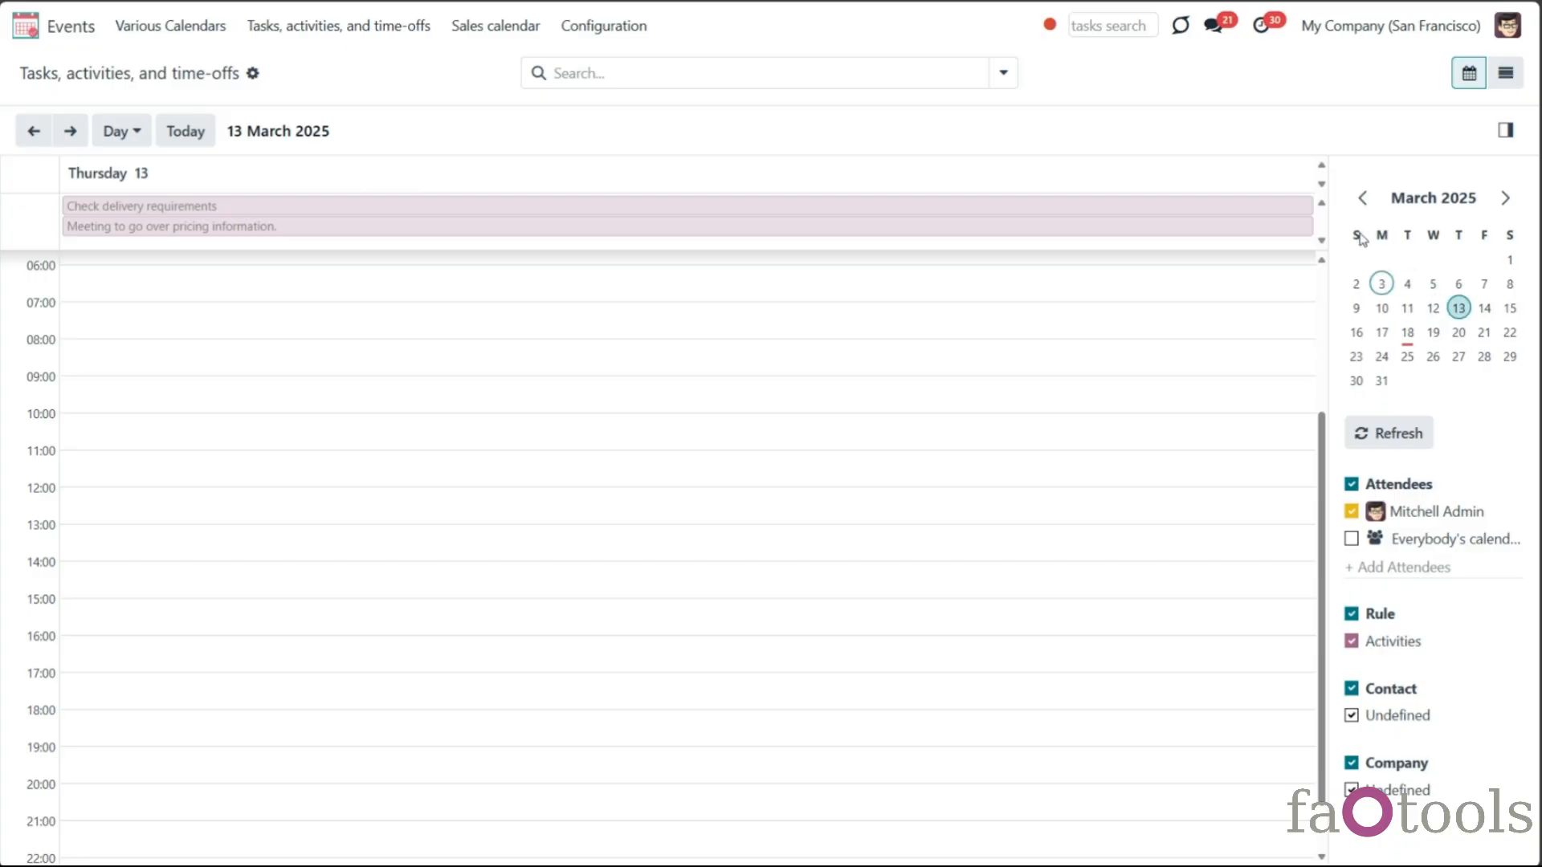
Step: Browse neighbouring months in the mini calendar, return to March 18, and restore the month view
click(1362, 197)
click(1506, 199)
click(1506, 198)
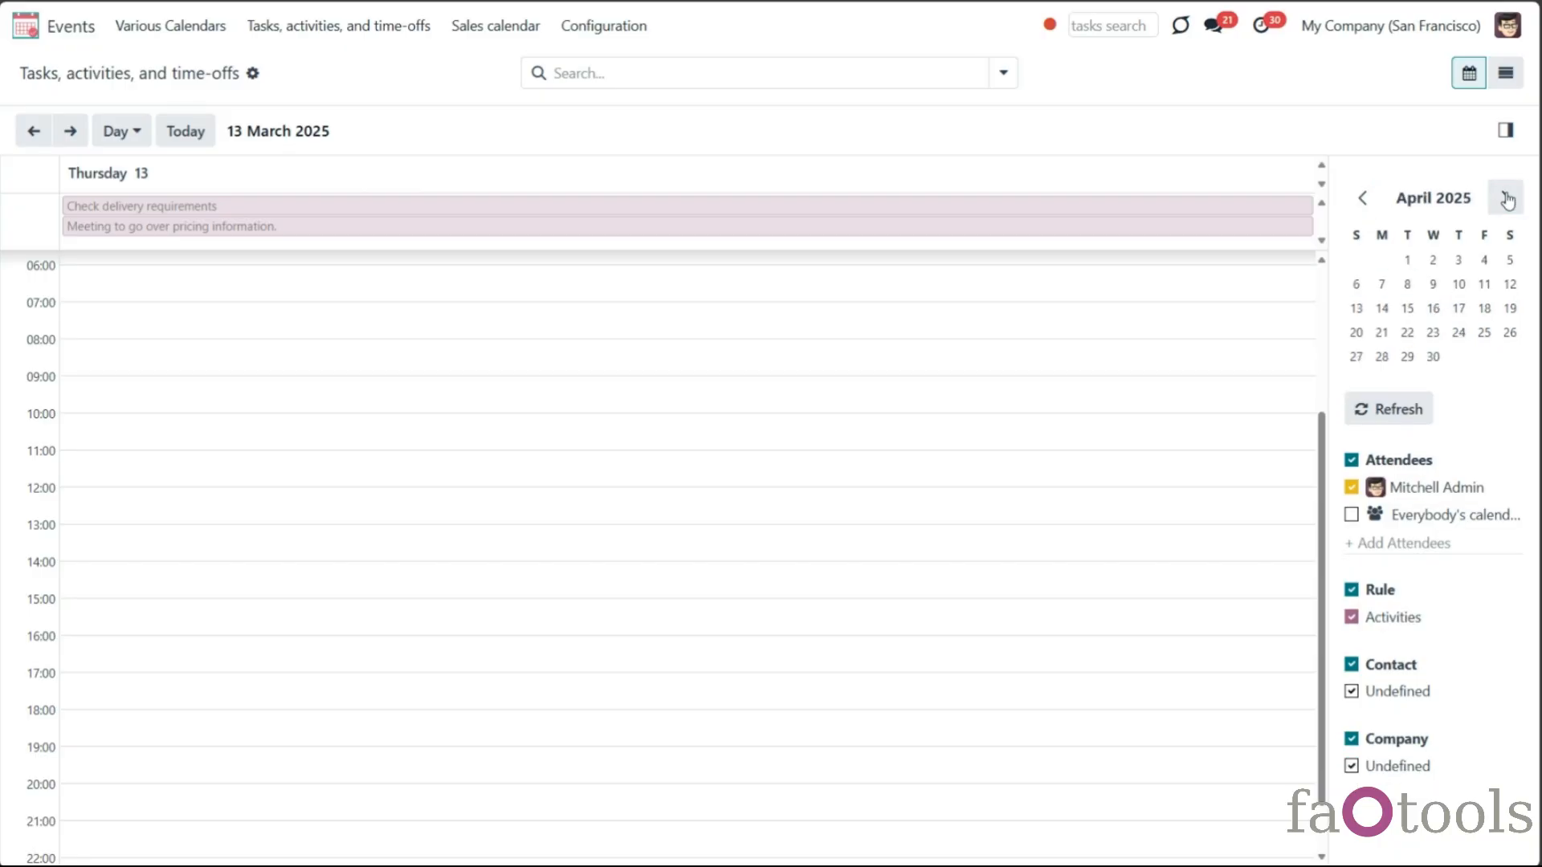
click(1362, 198)
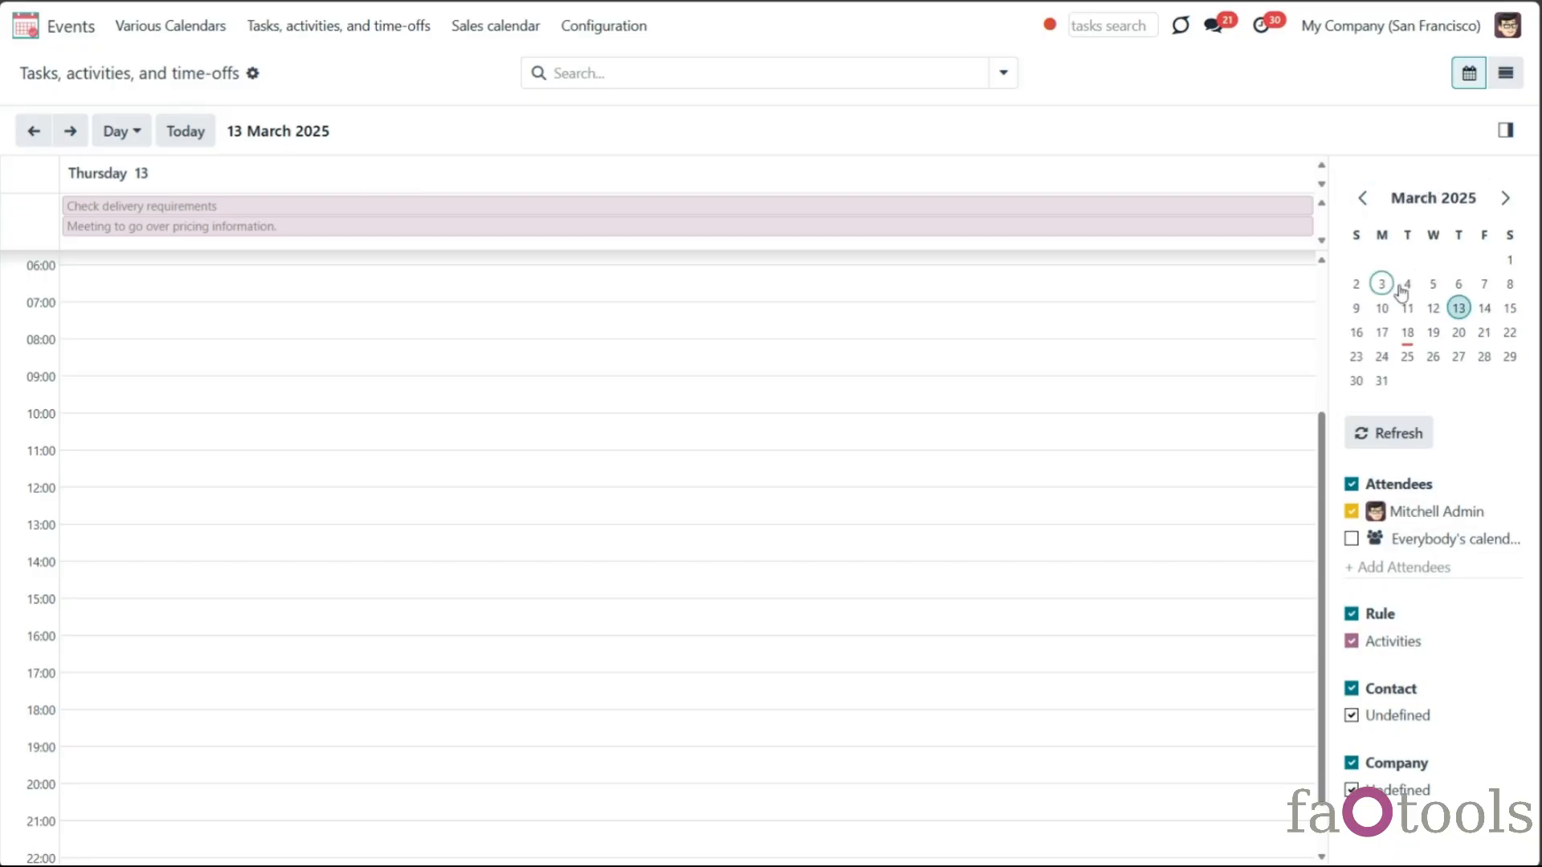
click(1406, 331)
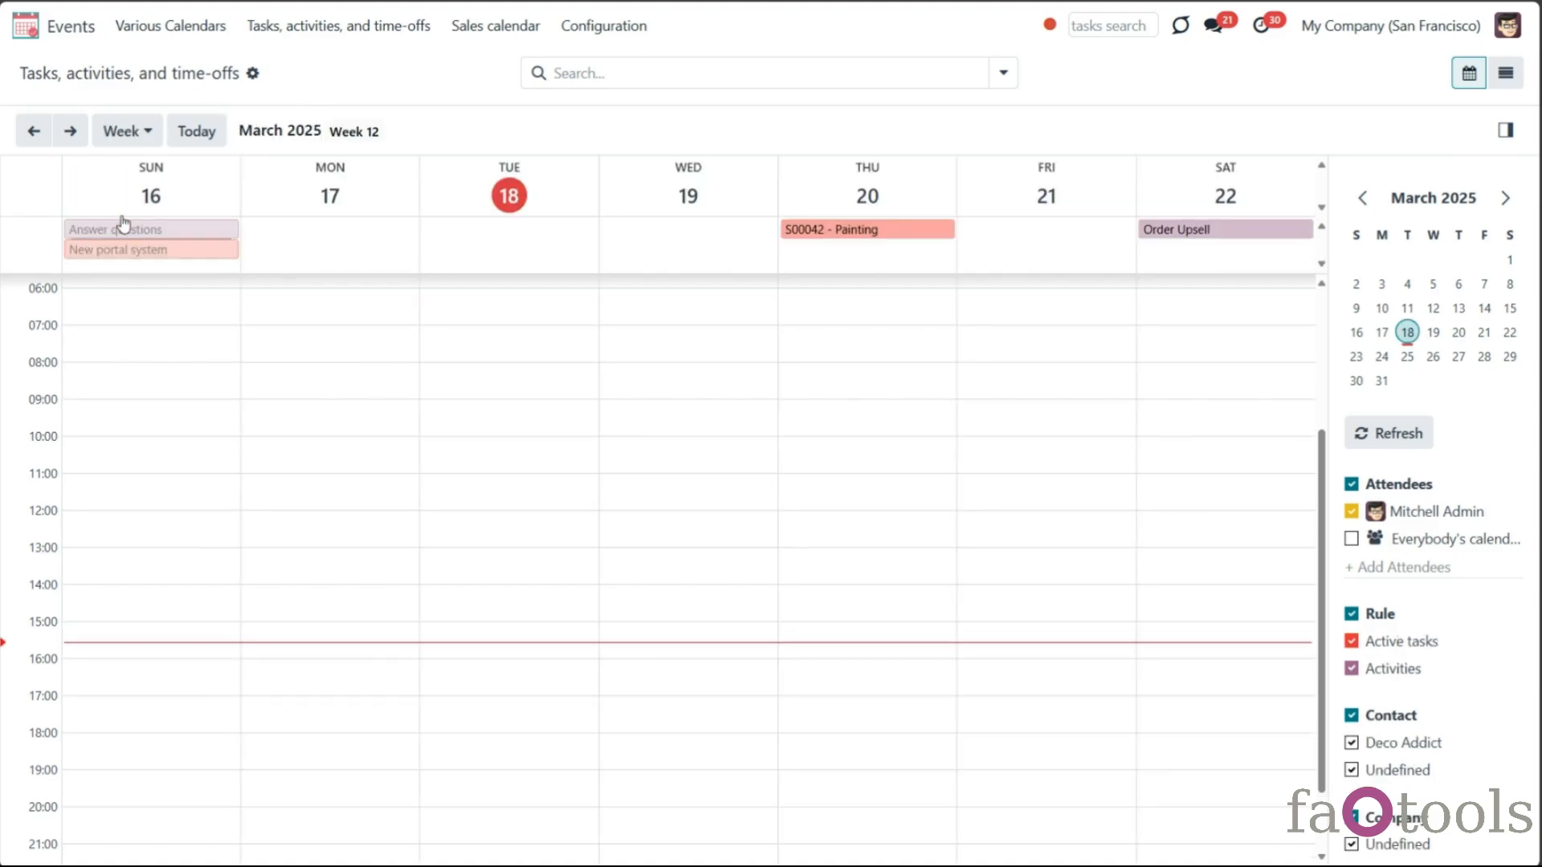
click(125, 132)
click(144, 227)
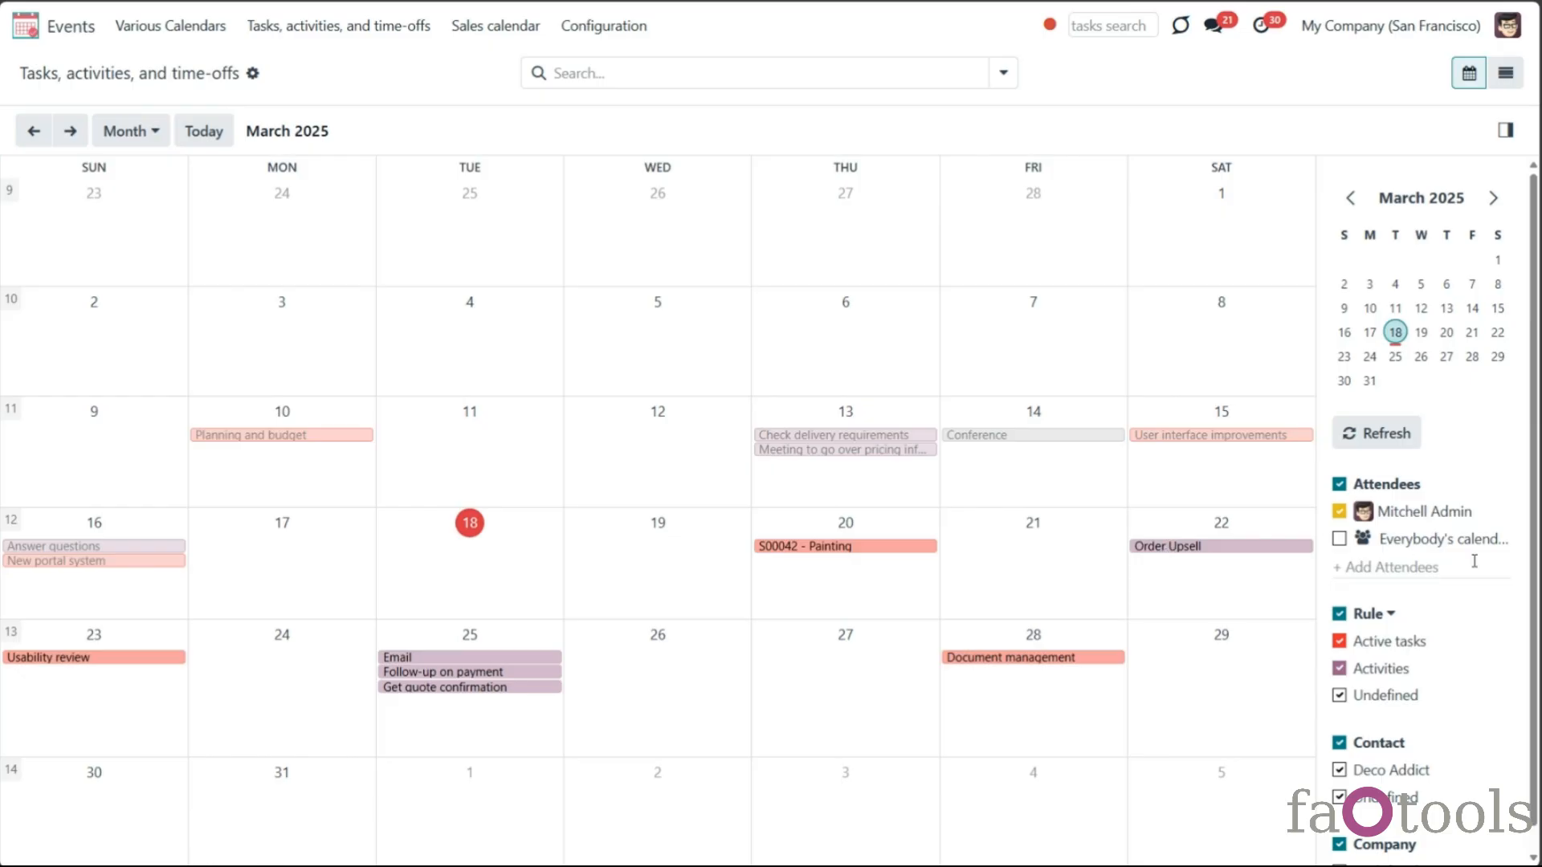
Step: Switch to the Various Calendars calendar and include everybody's calendars in the attendee filter
scroll(1497, 590, down, 1)
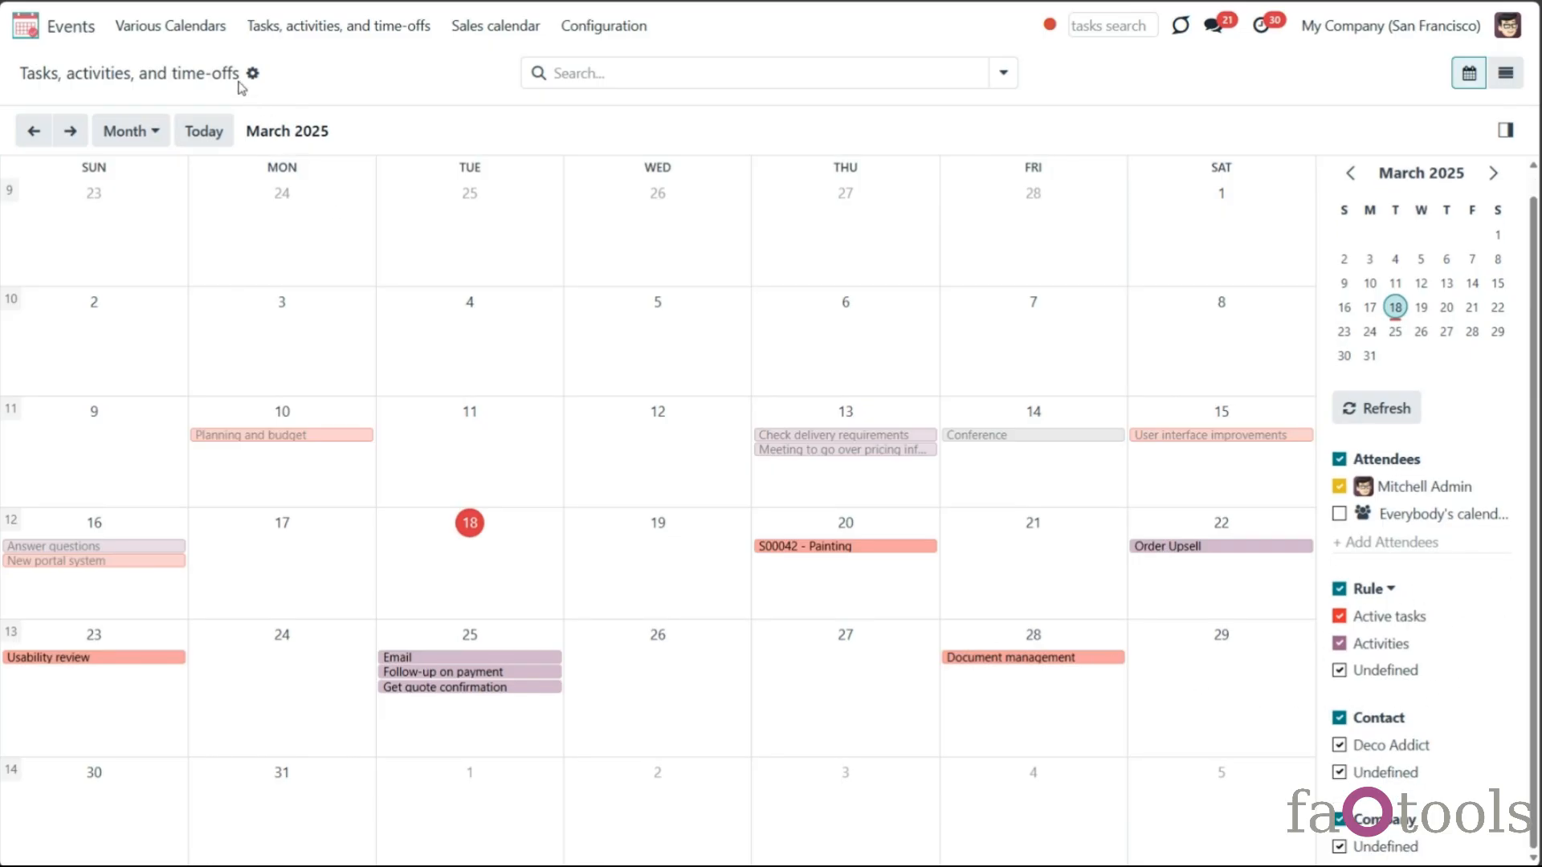
click(194, 32)
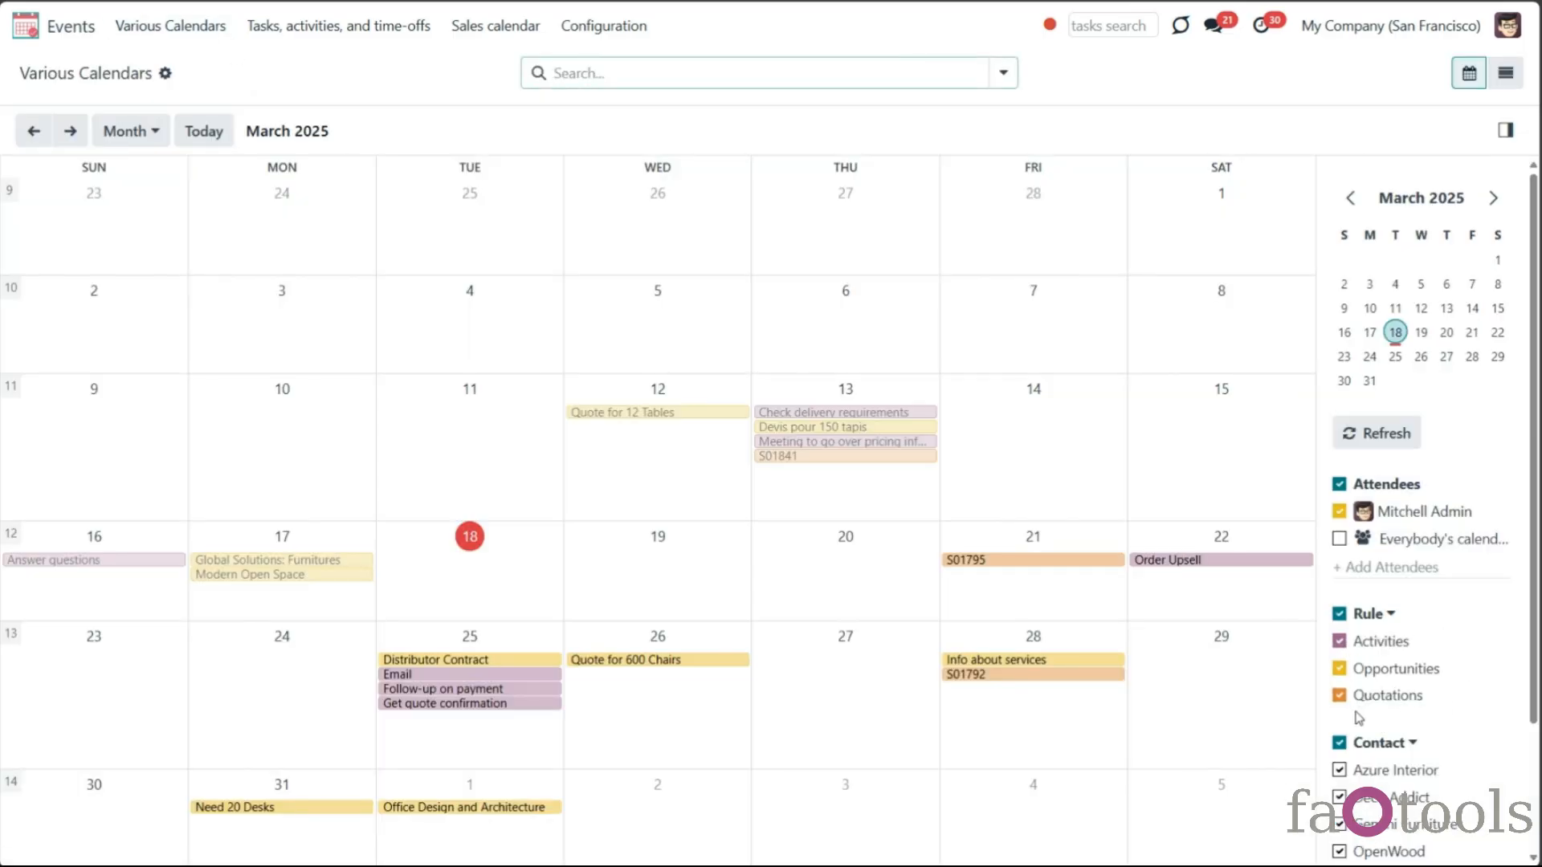
click(1339, 538)
scroll(1341, 609, down, 2)
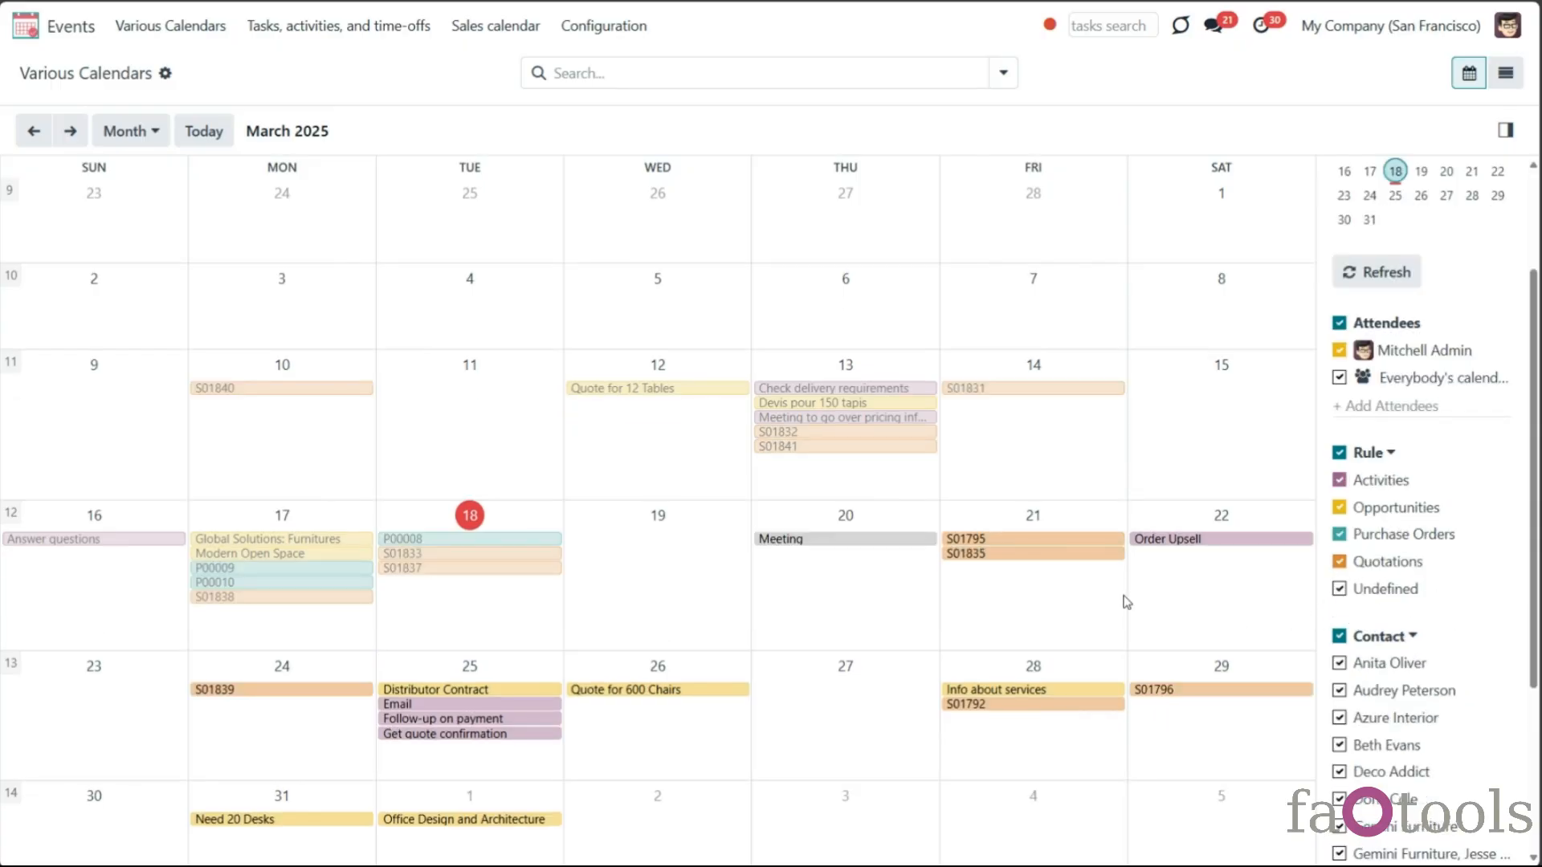
Step: Inspect the details of the Meeting event on March 20 and close them
click(869, 540)
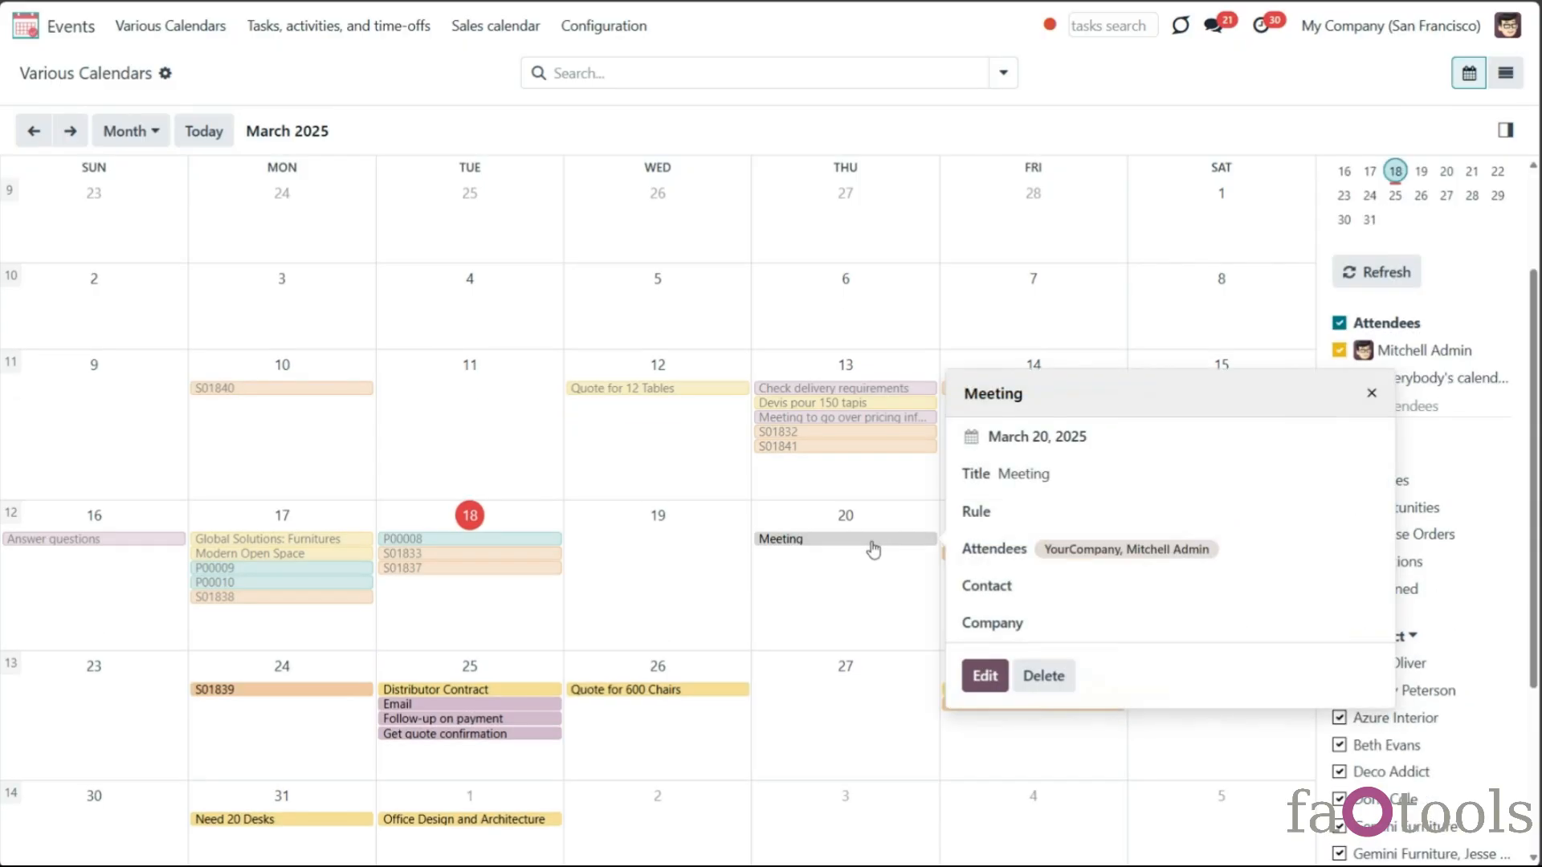
click(886, 545)
click(1474, 631)
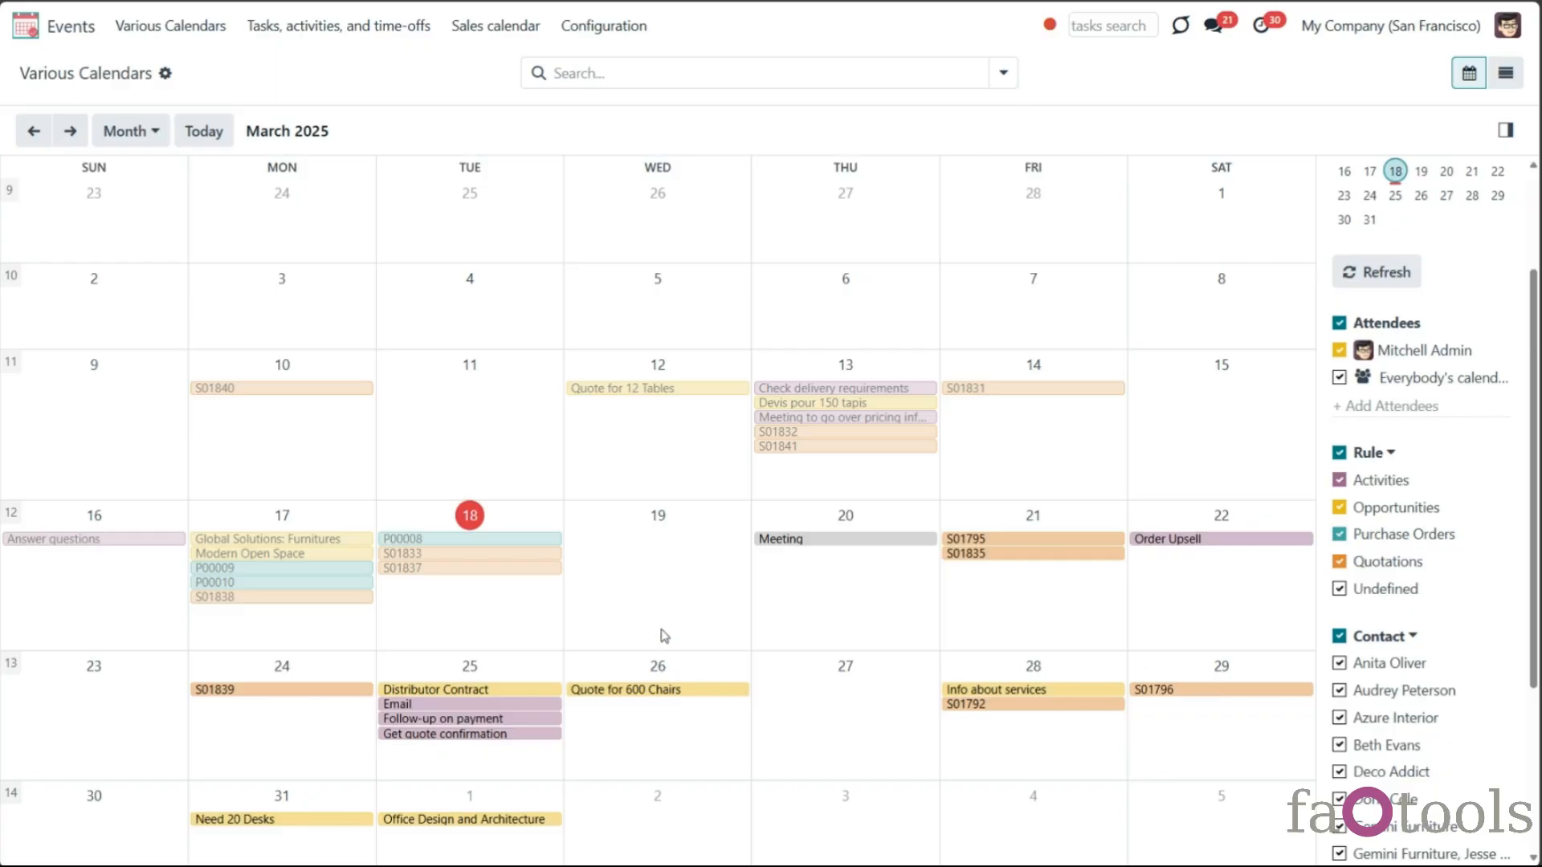
Step: Create an event named "Online Conference" on March 19, 2025 in the Various Calendars calendar
click(666, 580)
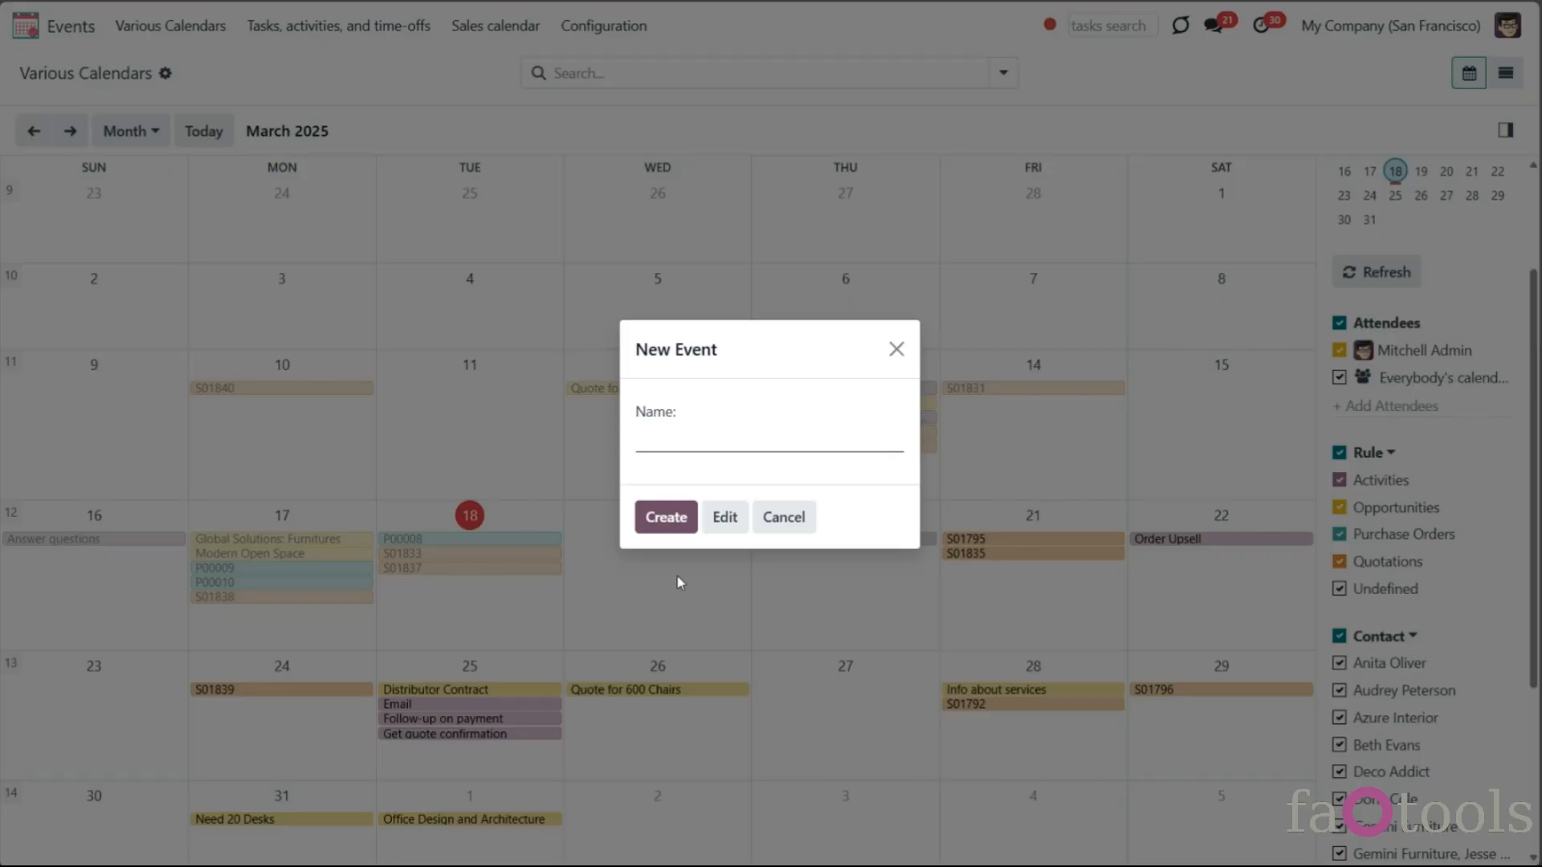
text(Online Conference)
click(654, 523)
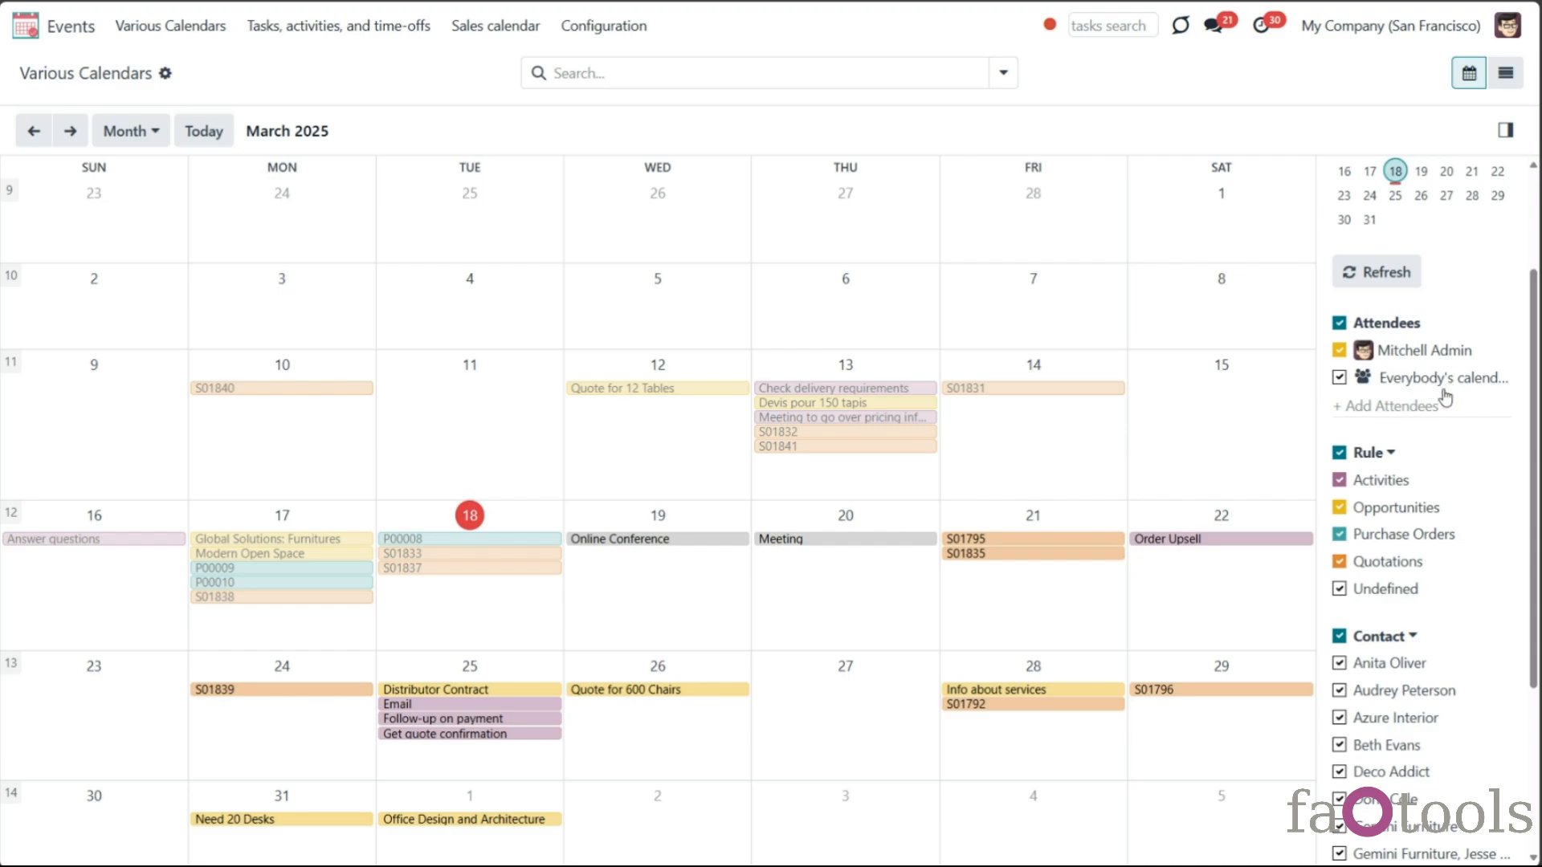
Step: Add four more people to the attendee filter of the Various Calendars calendar
click(1415, 408)
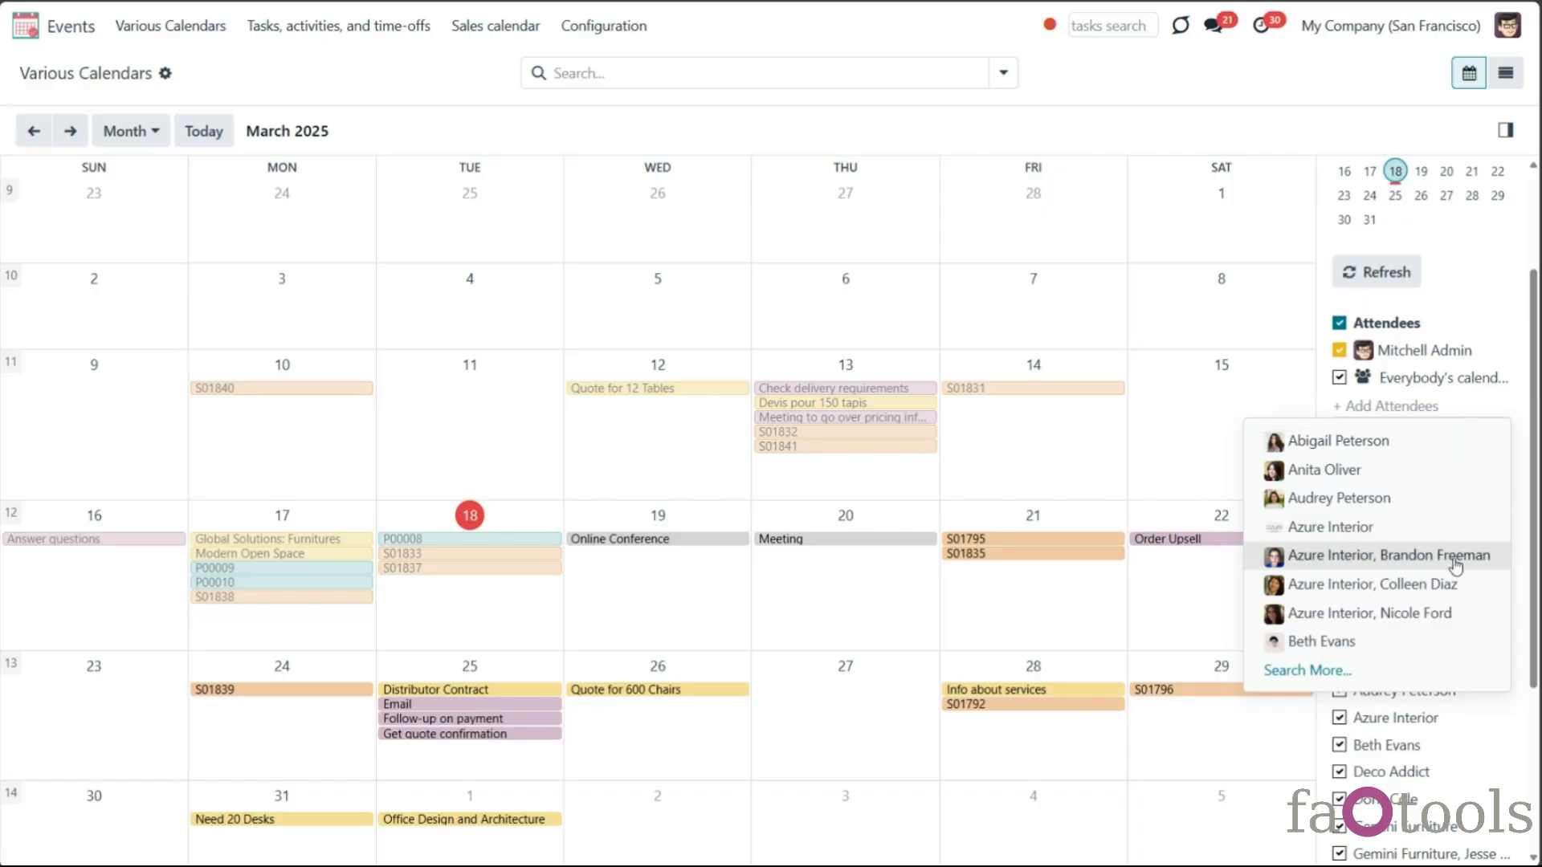
click(1414, 453)
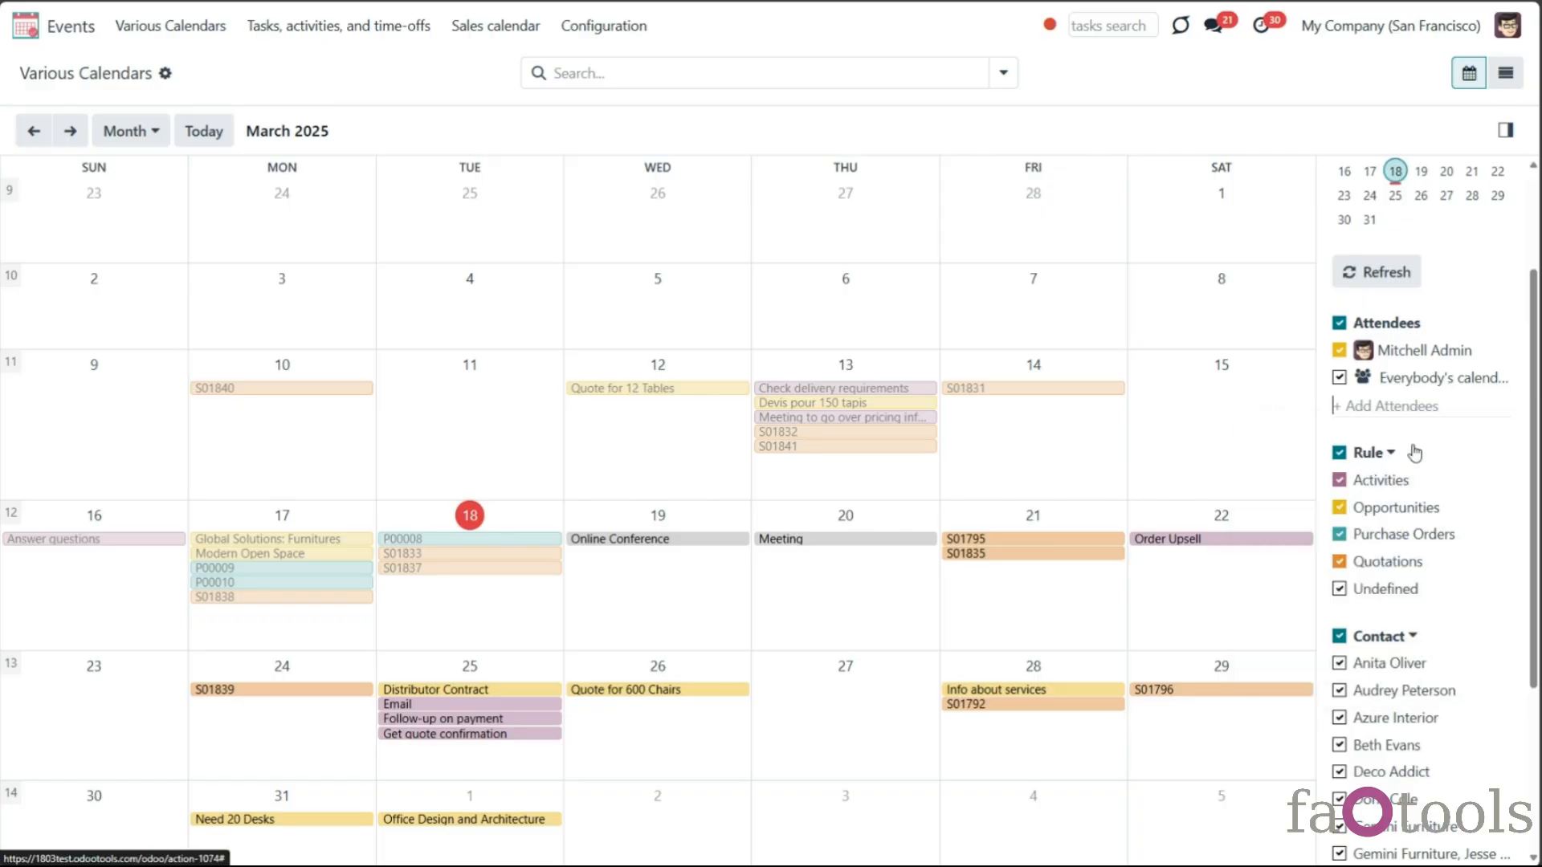
click(1415, 433)
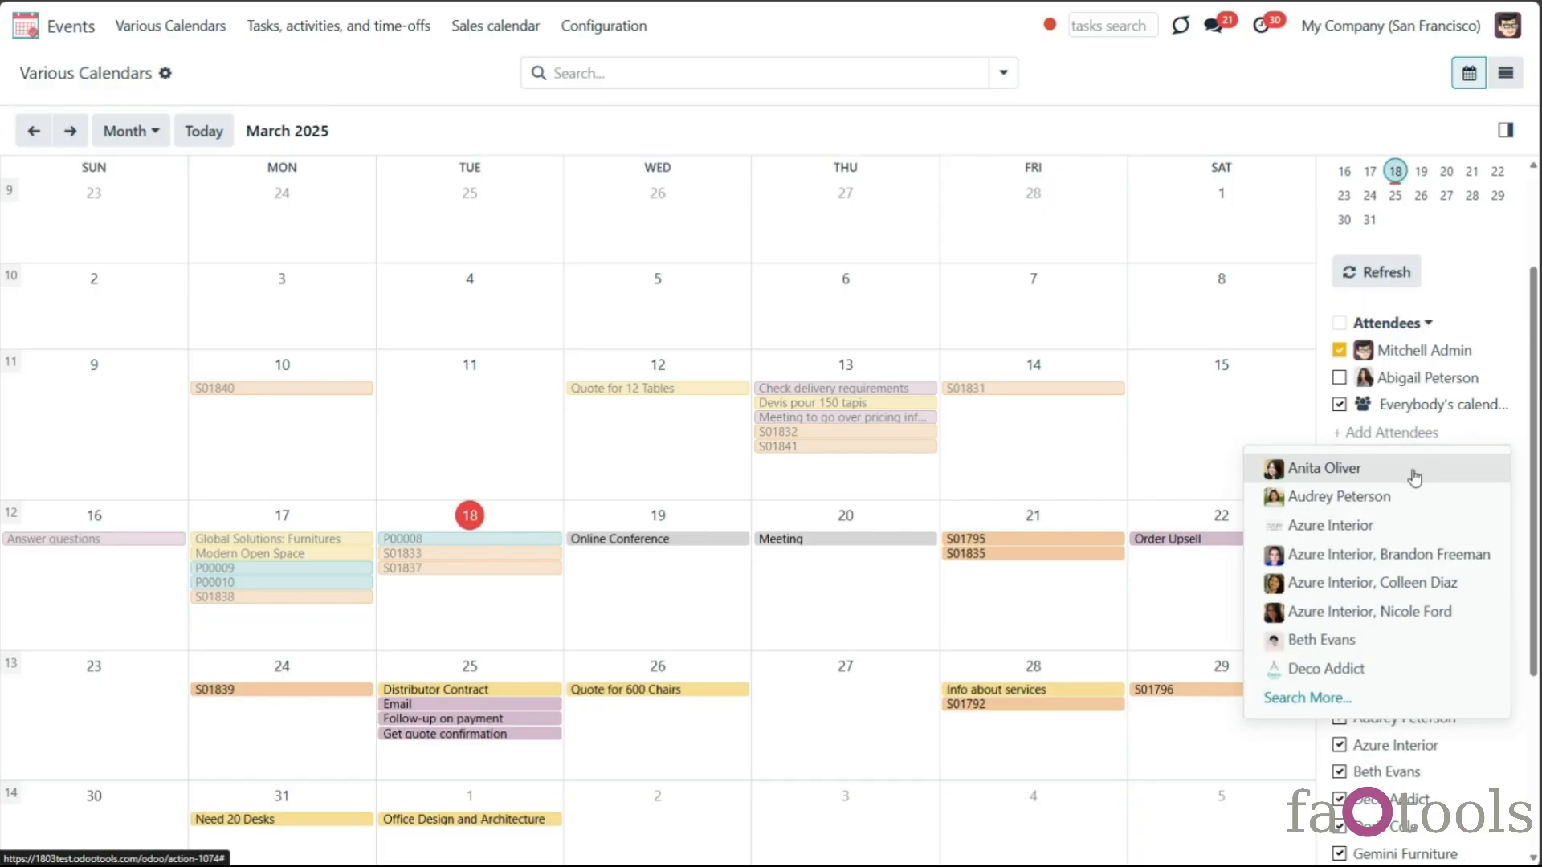
click(1414, 477)
click(1405, 459)
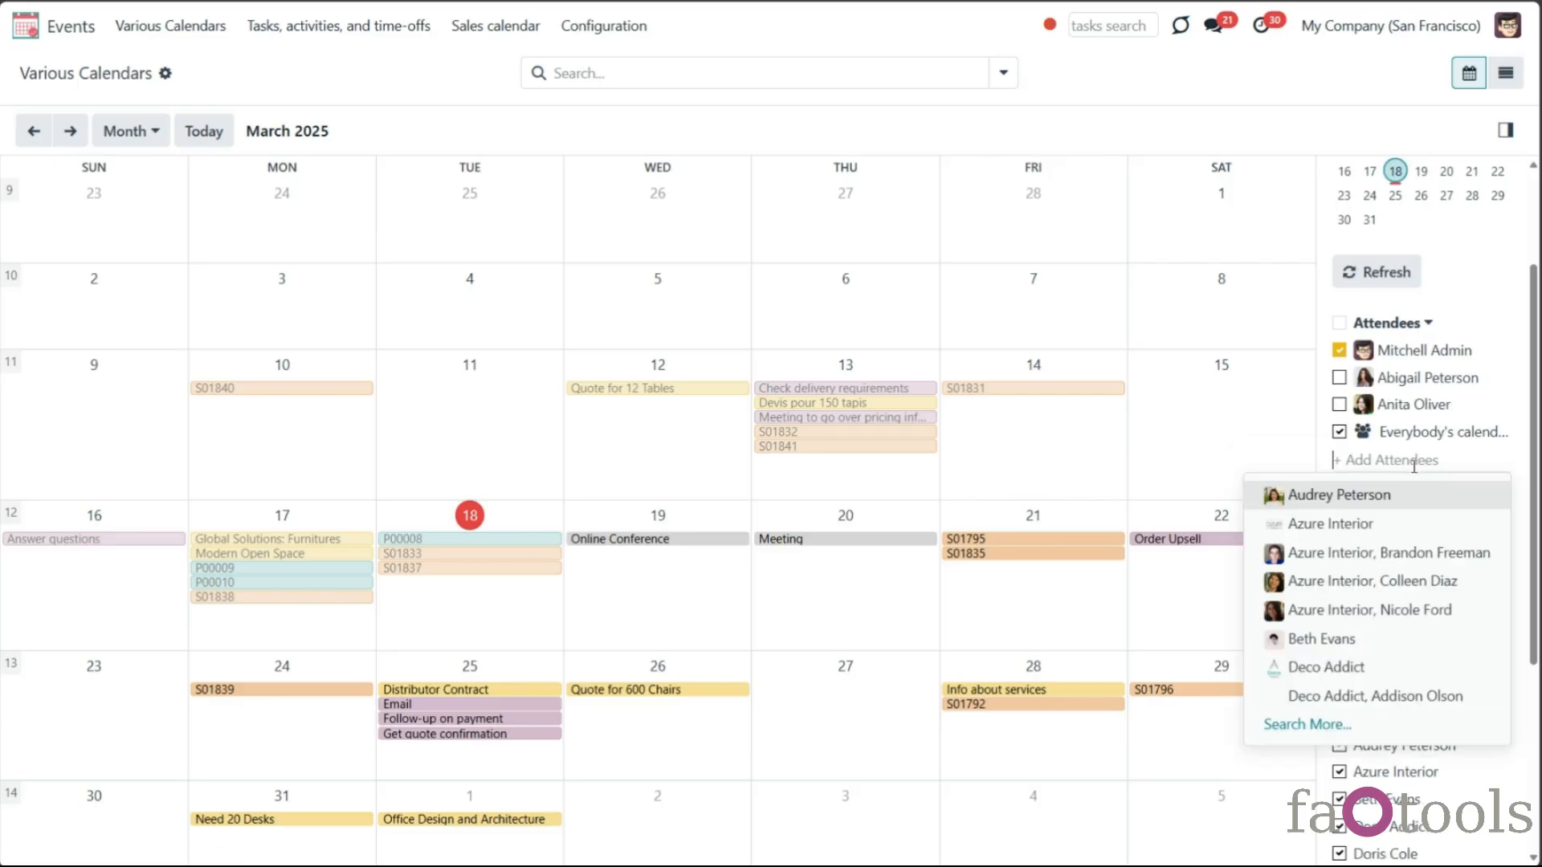
click(1397, 639)
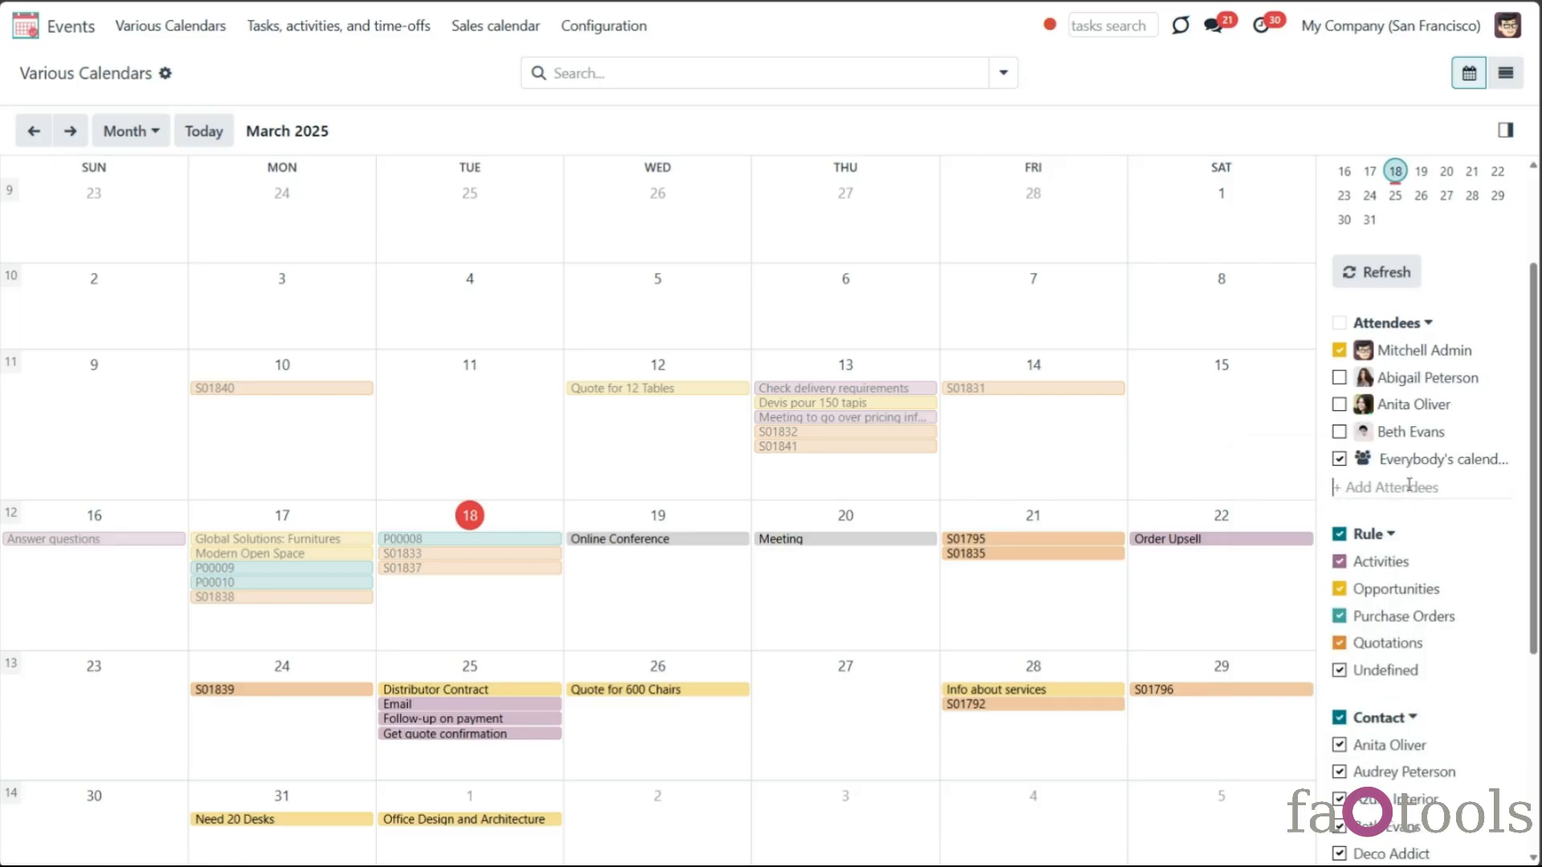
click(1407, 488)
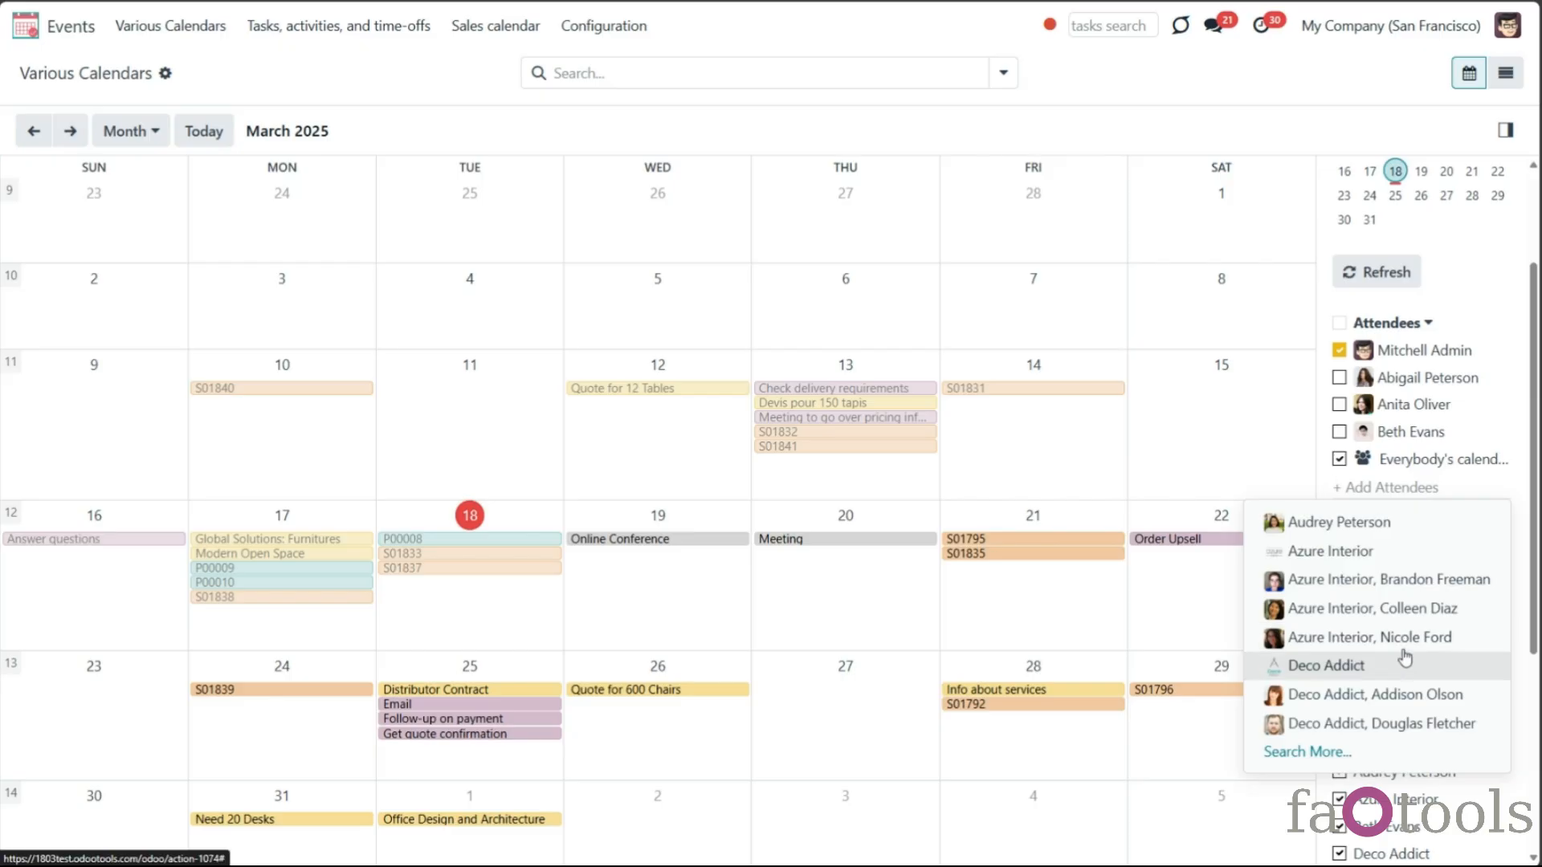
click(1374, 523)
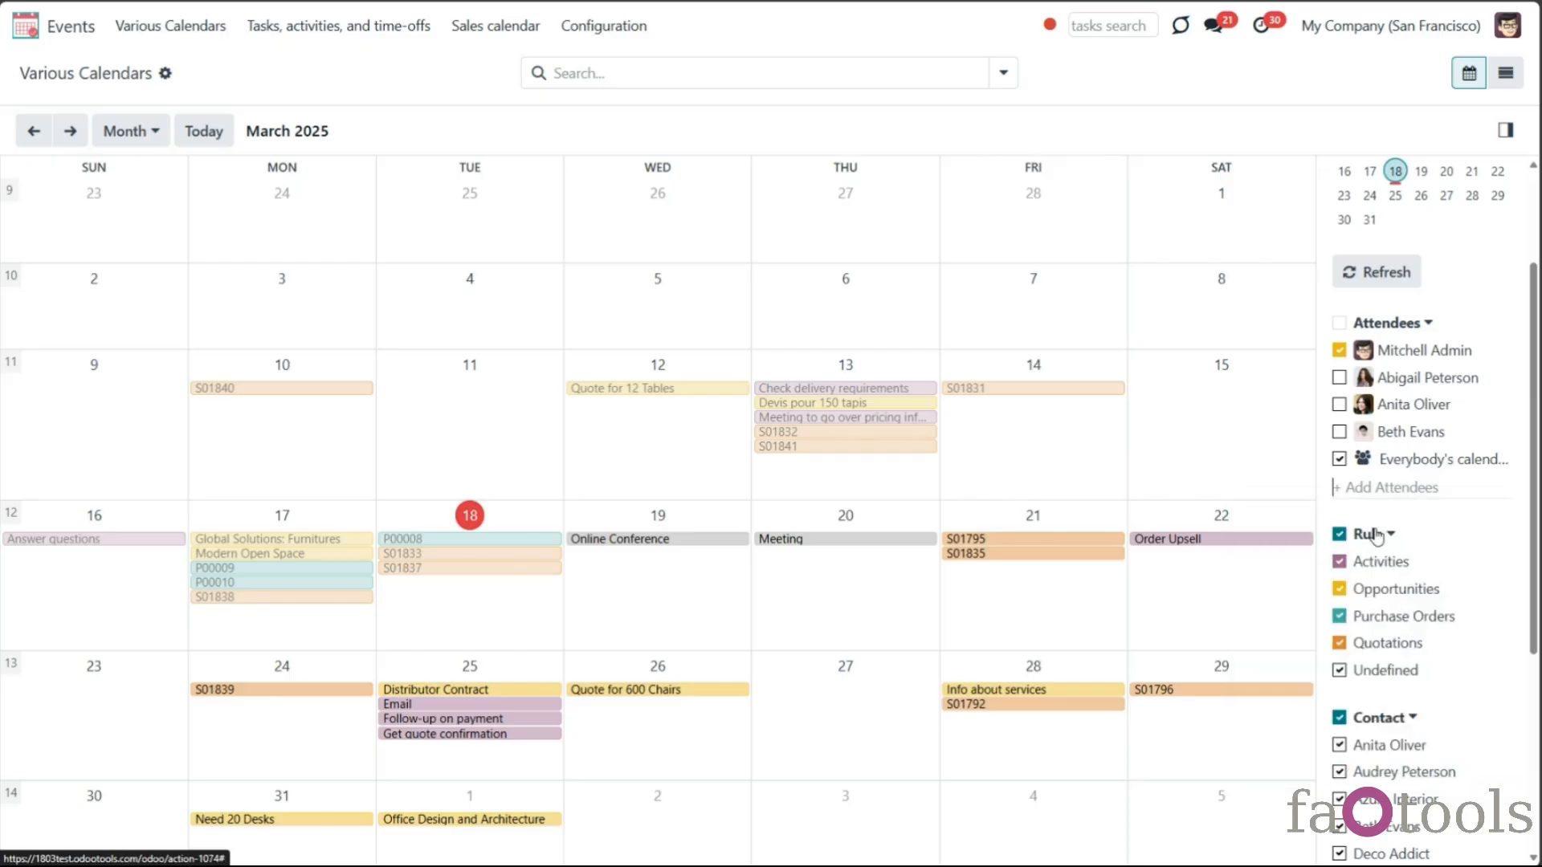
Step: Enable the calendars of the added attendees and remove the fourth added person from the attendee filter
click(1339, 378)
click(1338, 404)
click(1339, 431)
click(1339, 458)
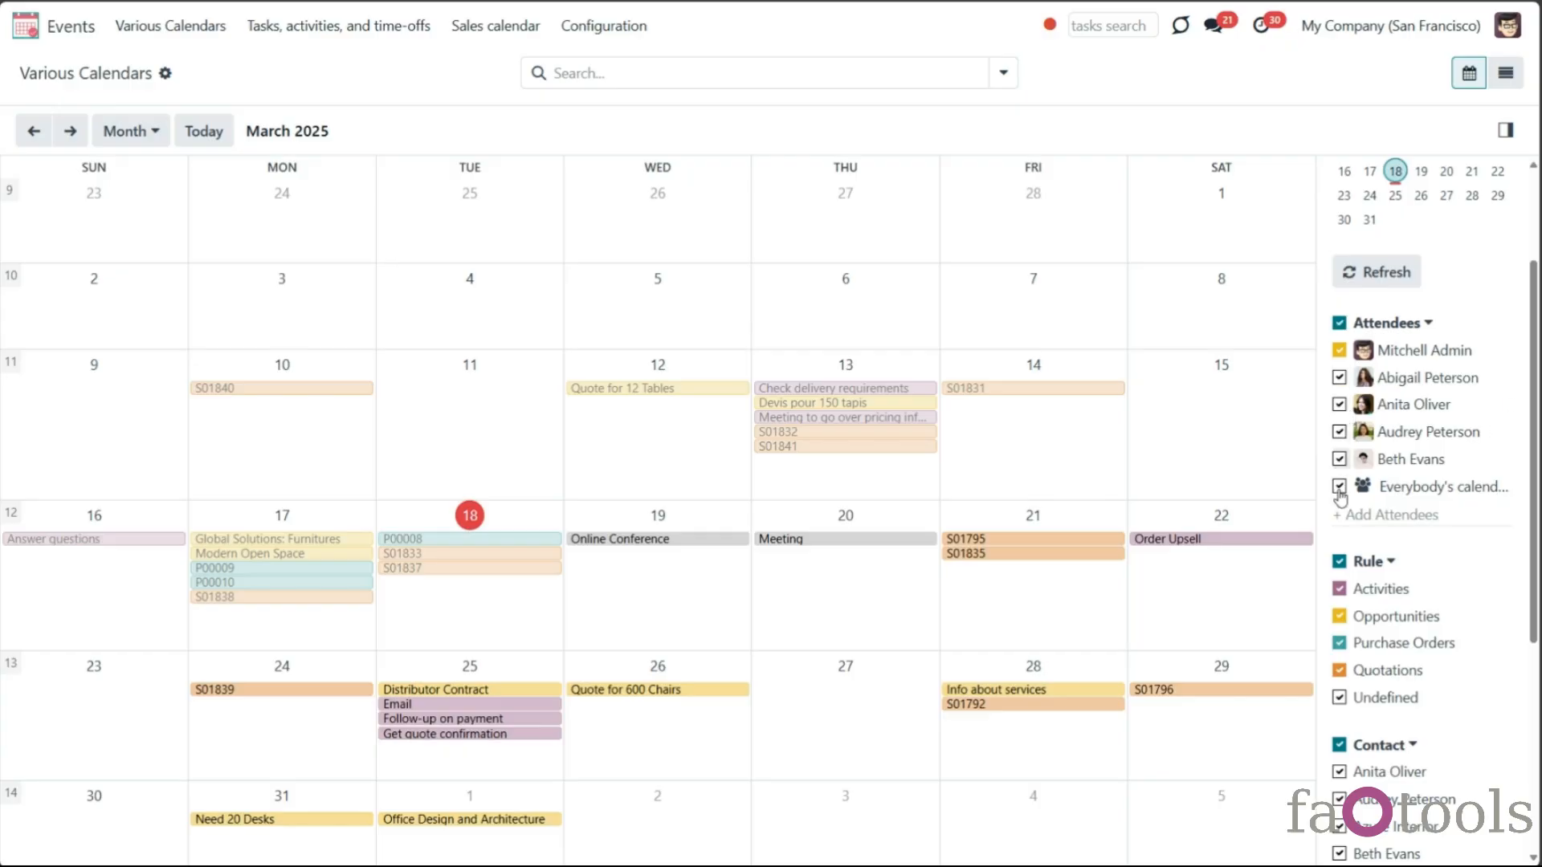
click(1495, 460)
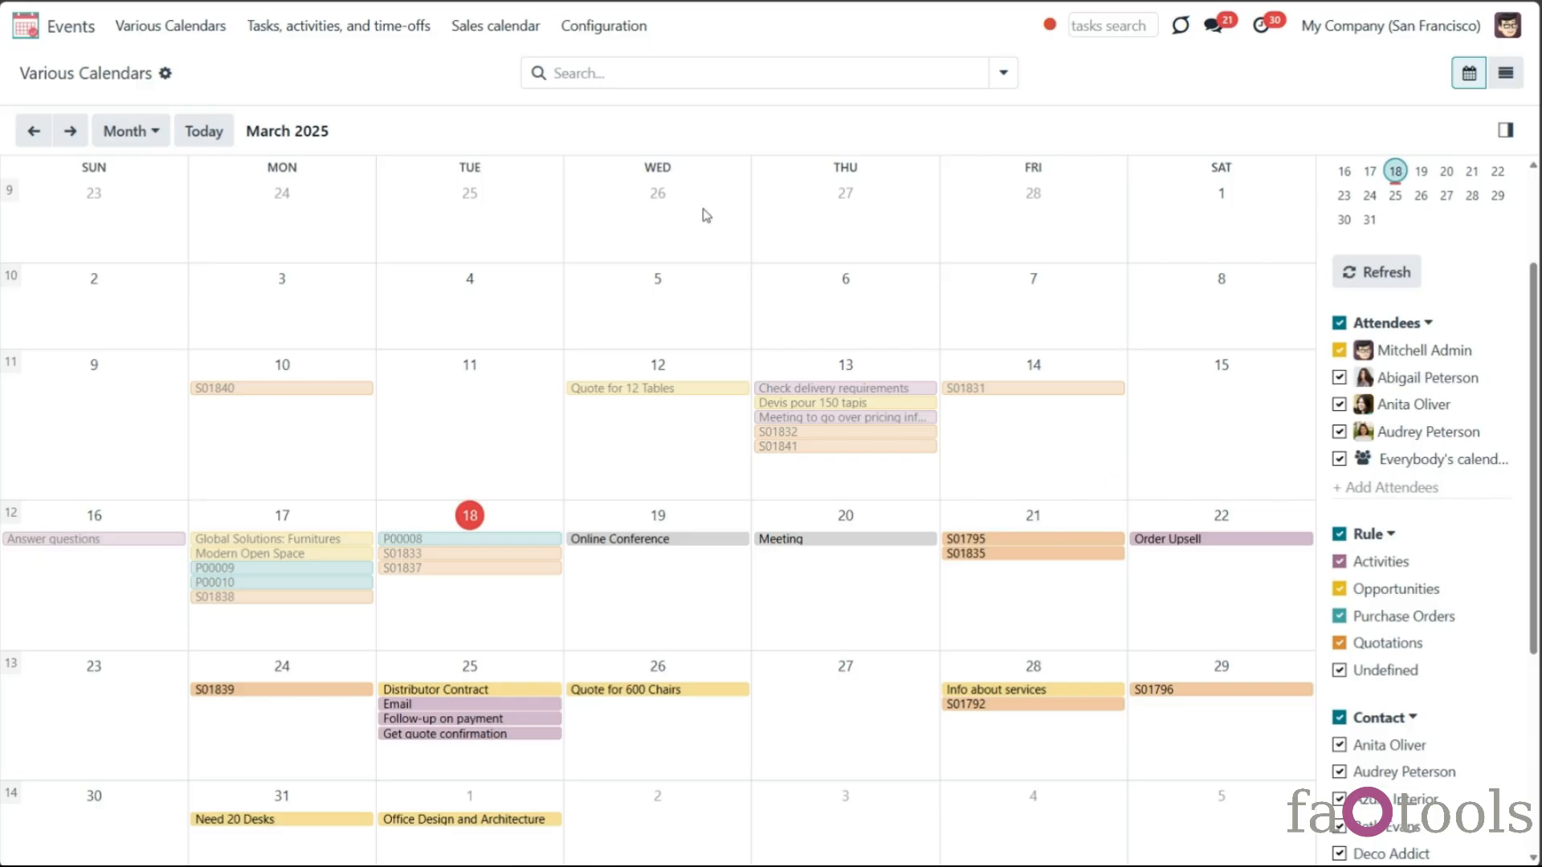
Step: Search the Various Calendars events by Contact for "azure" and clear the search filter
click(747, 81)
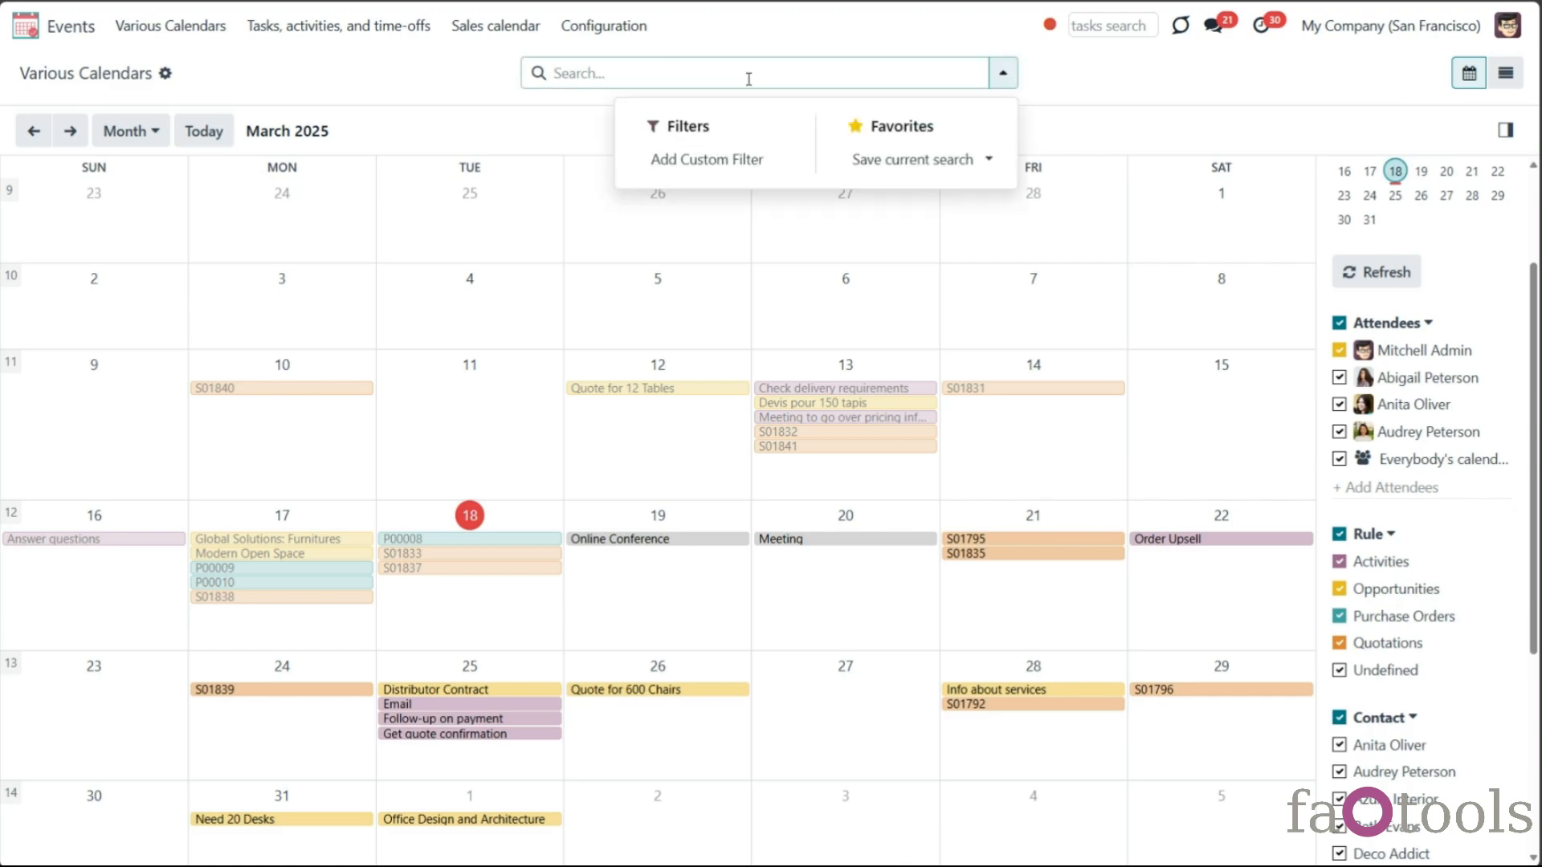
text(azure)
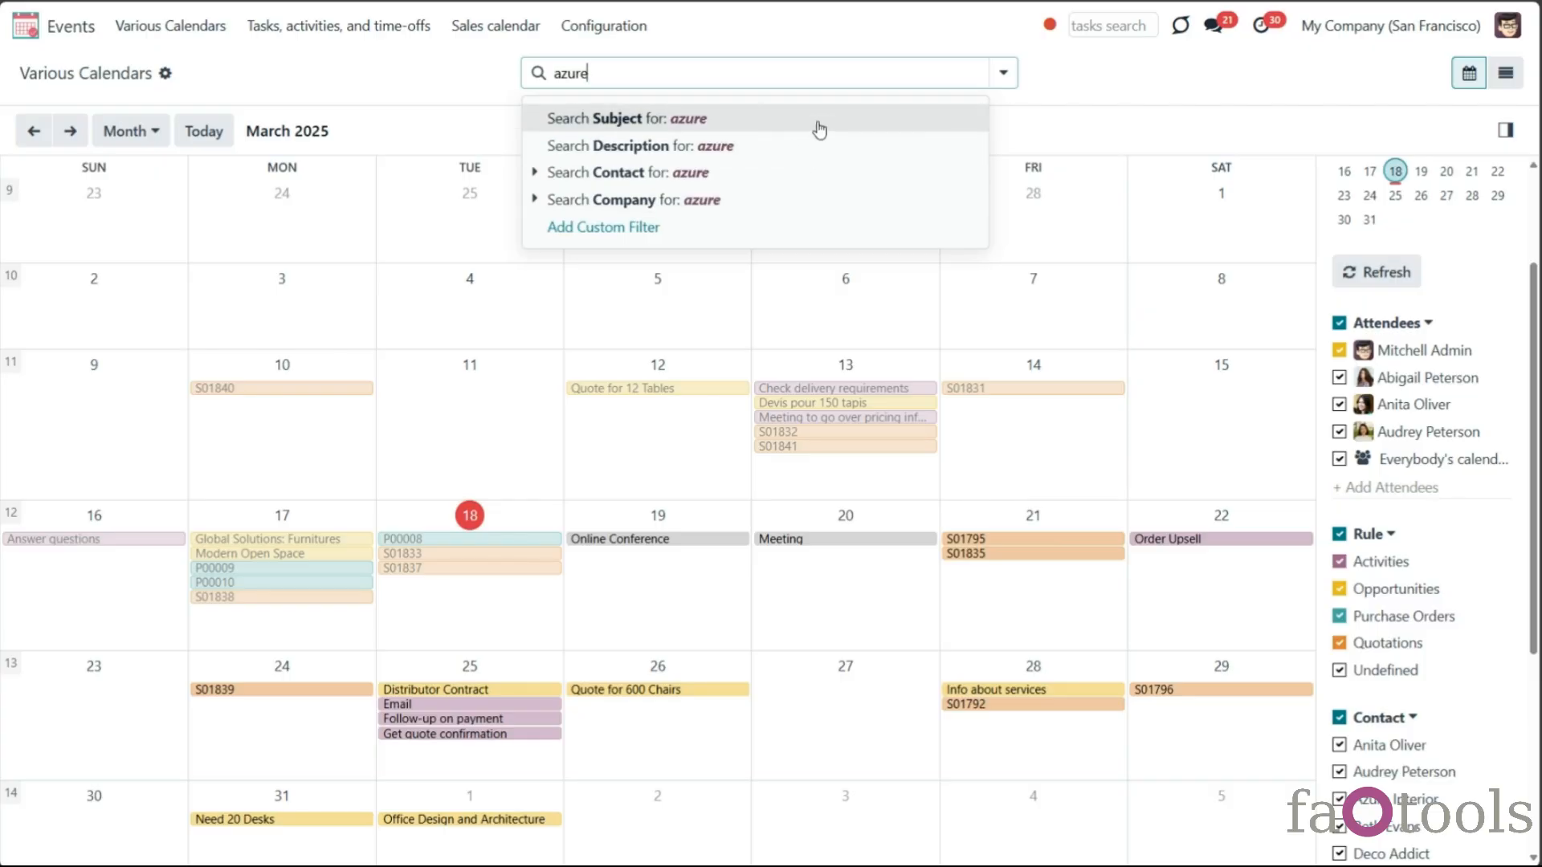
click(810, 173)
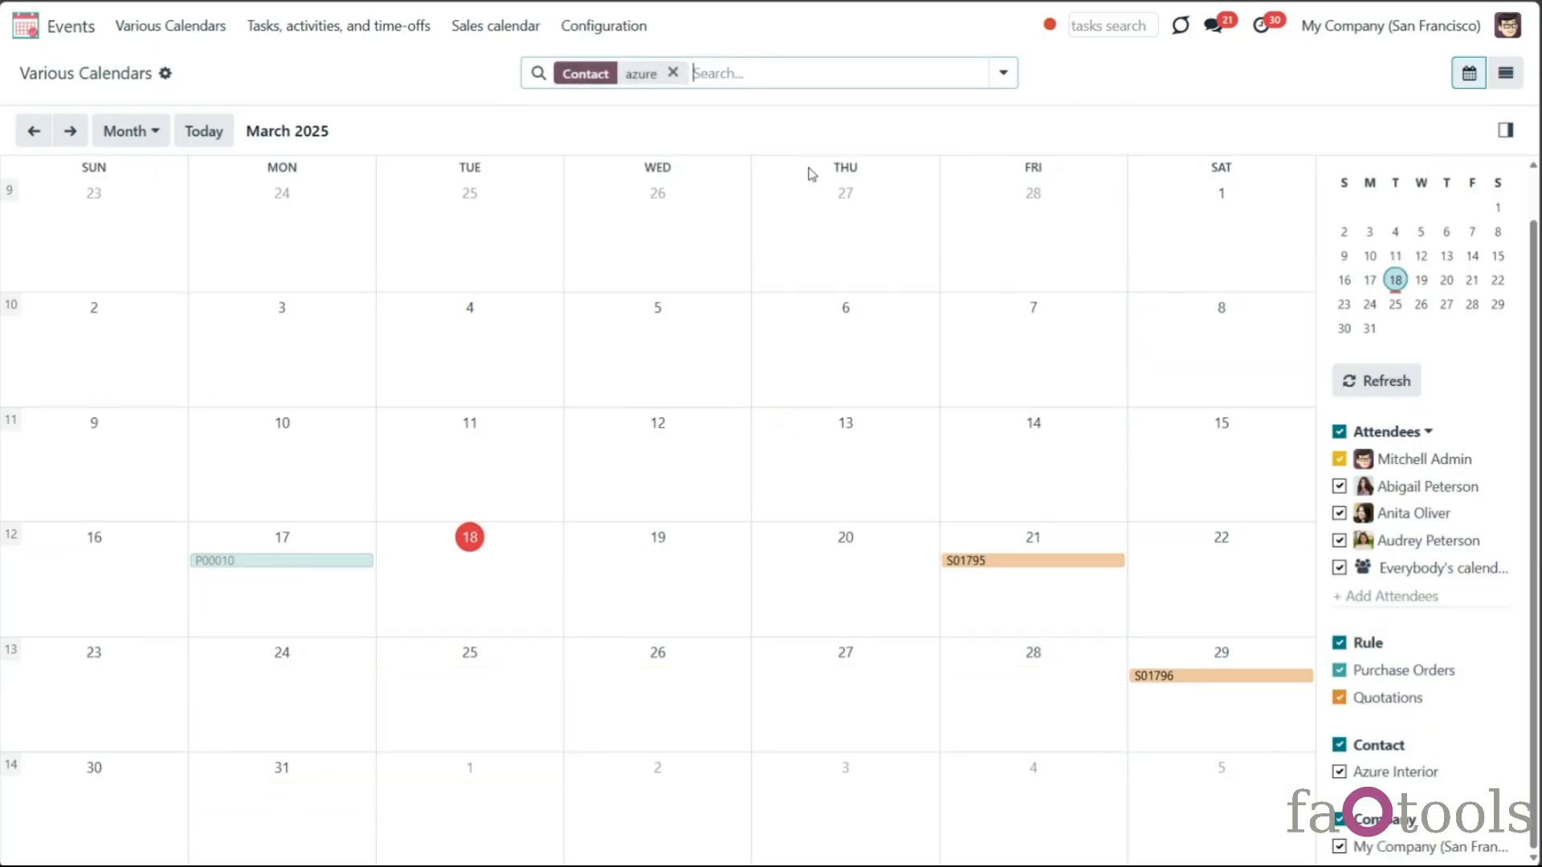
click(671, 75)
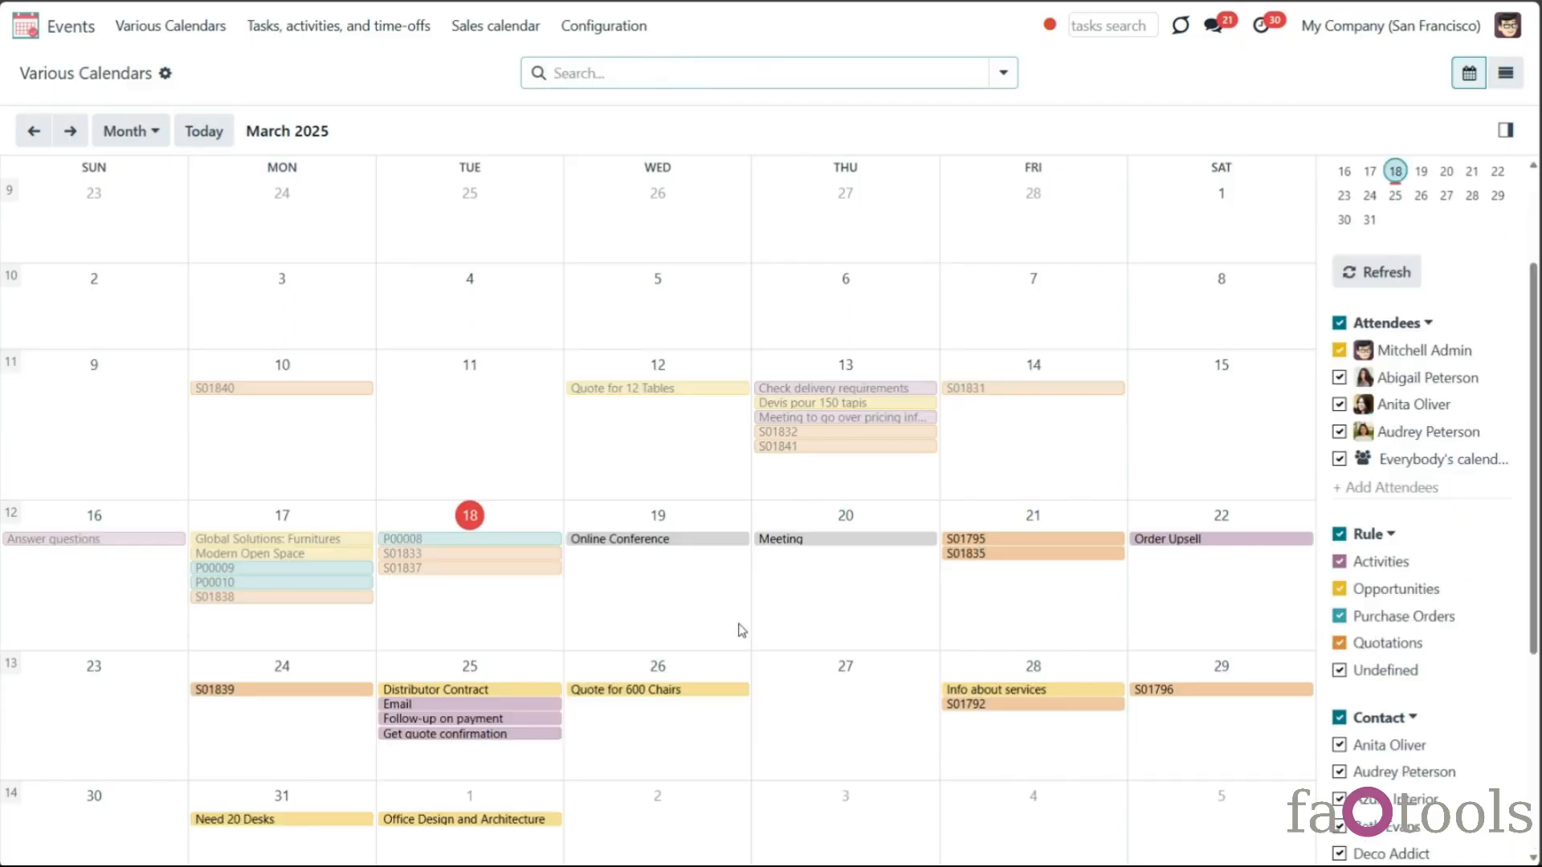
Step: Inspect the full form of the S01833 event on March 18 and return to the Various Calendars view
click(470, 555)
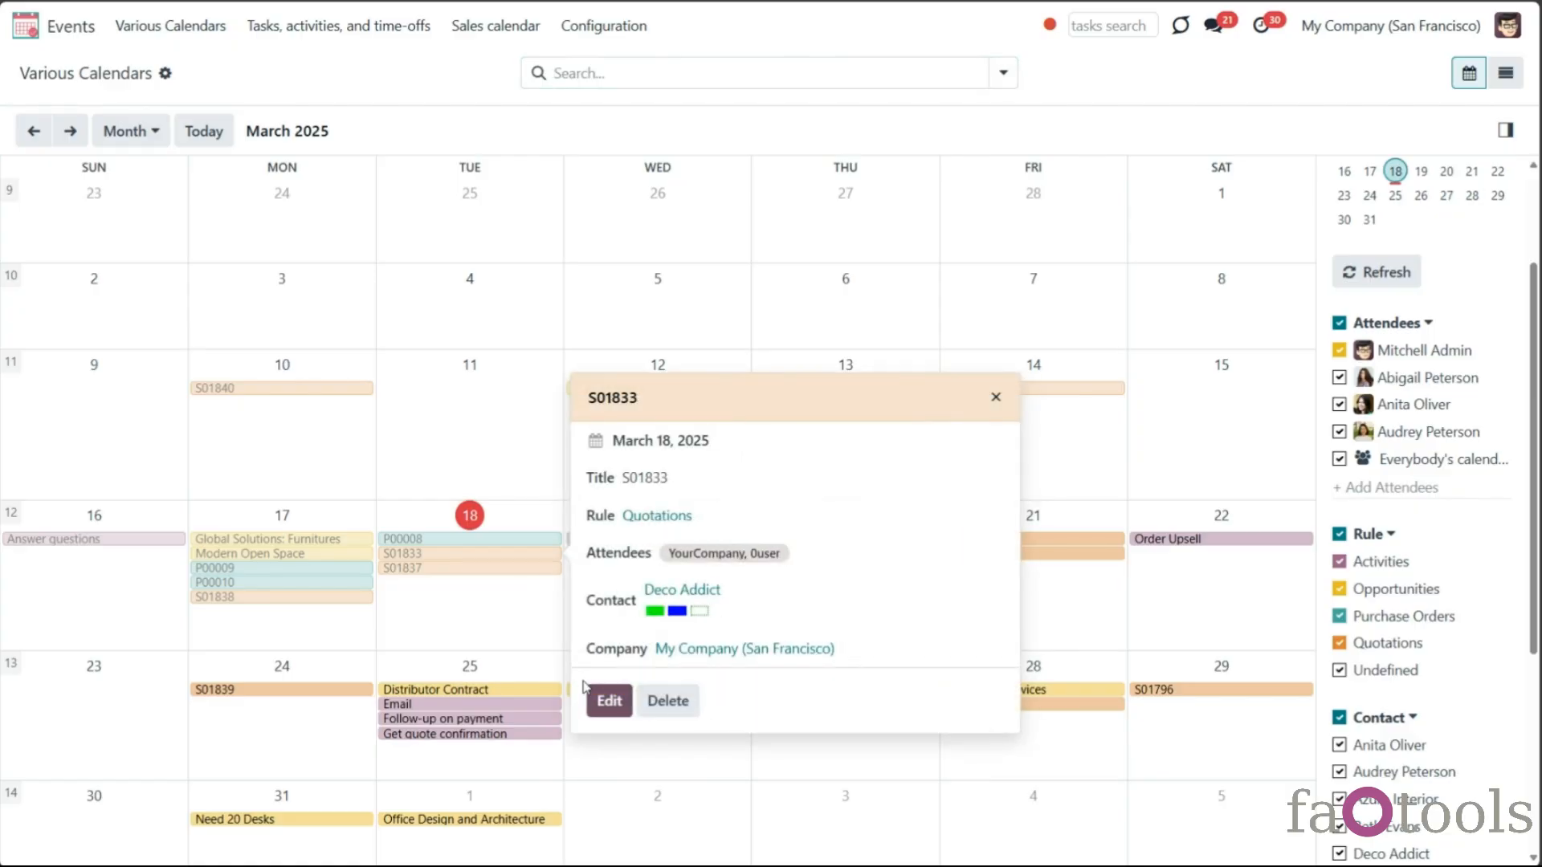
click(601, 705)
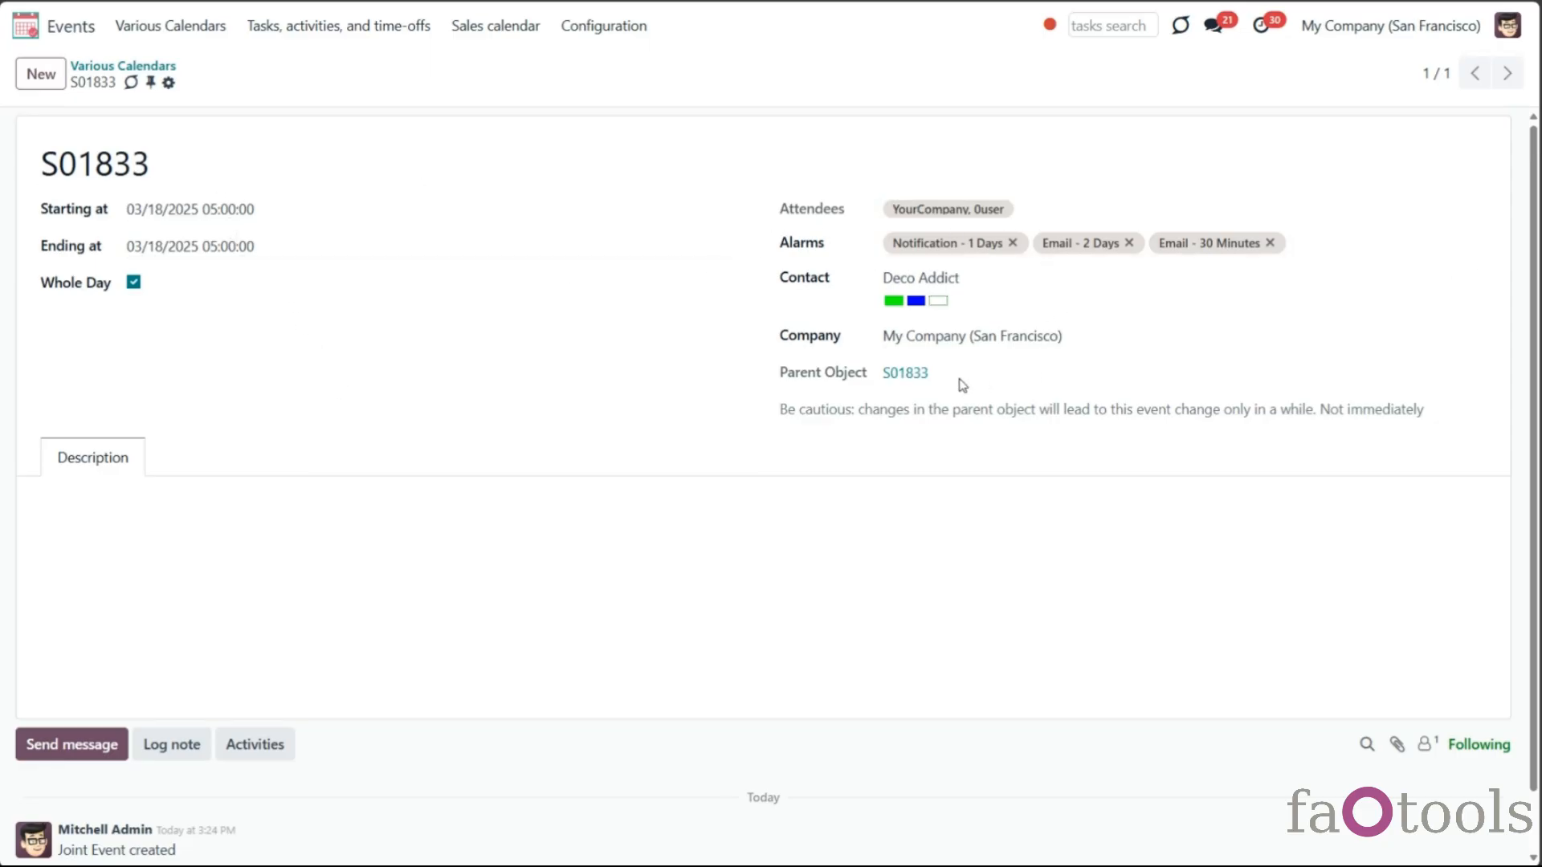
click(146, 68)
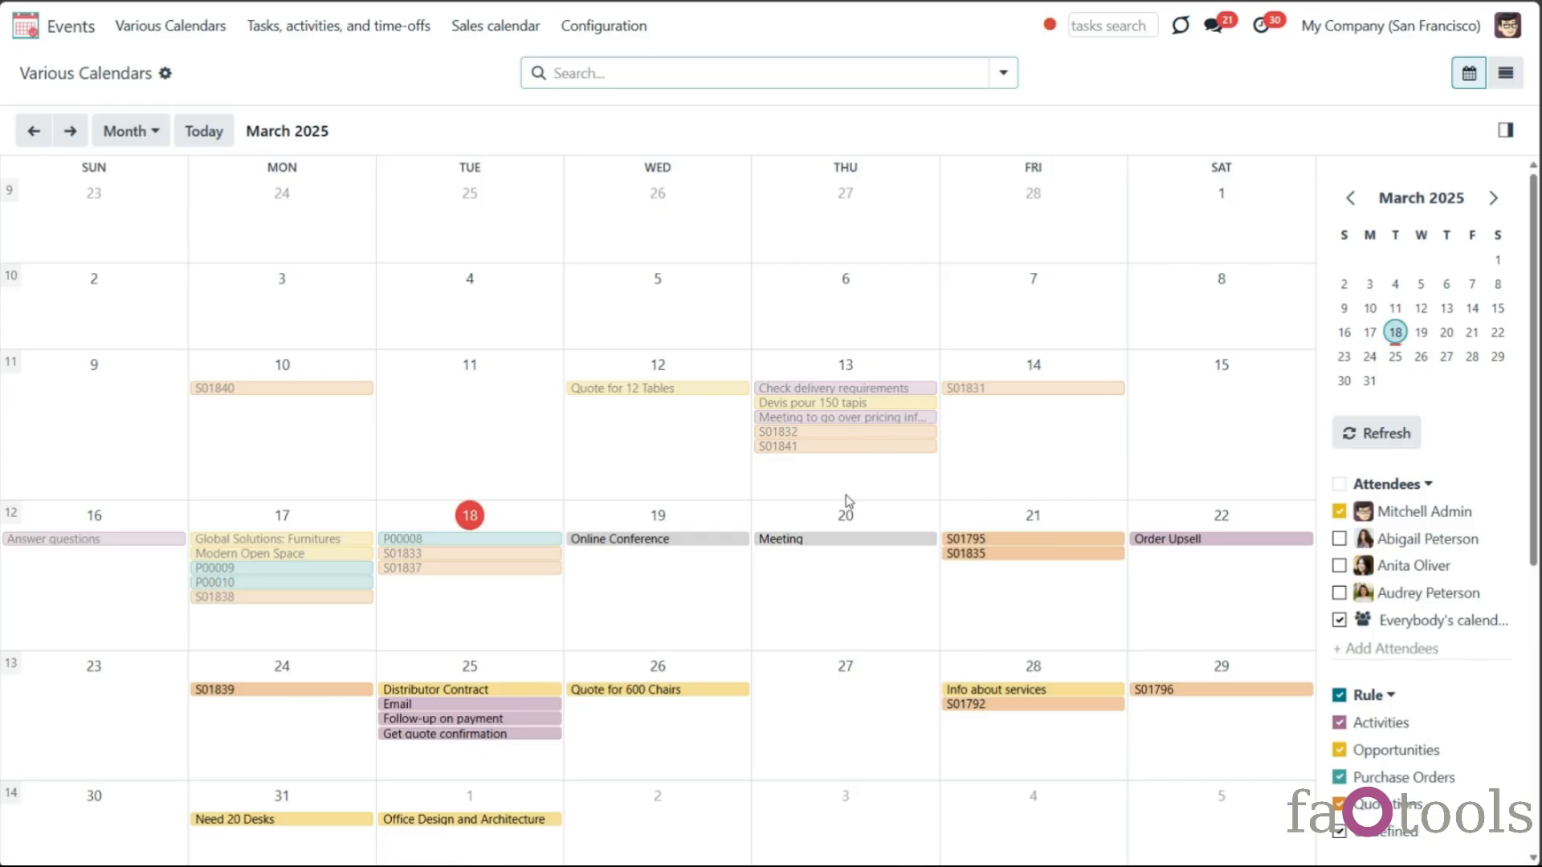
Step: Rename the "Quote for 600 Chairs" event on March 26 to "600 Chairs"
click(700, 692)
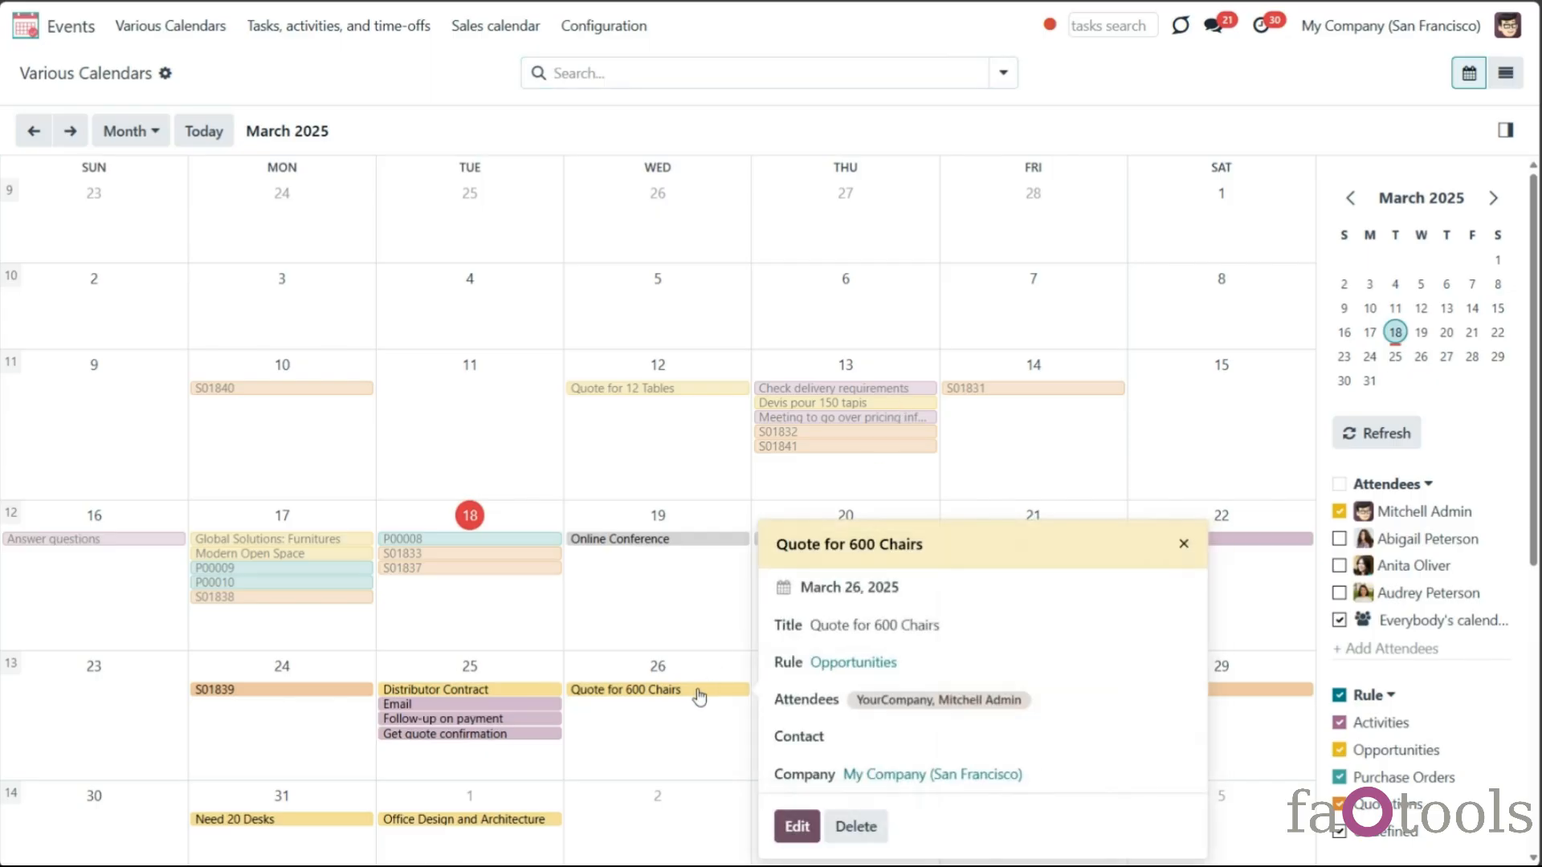
click(797, 826)
drag(196, 158, 14, 148)
key(BackSpace)
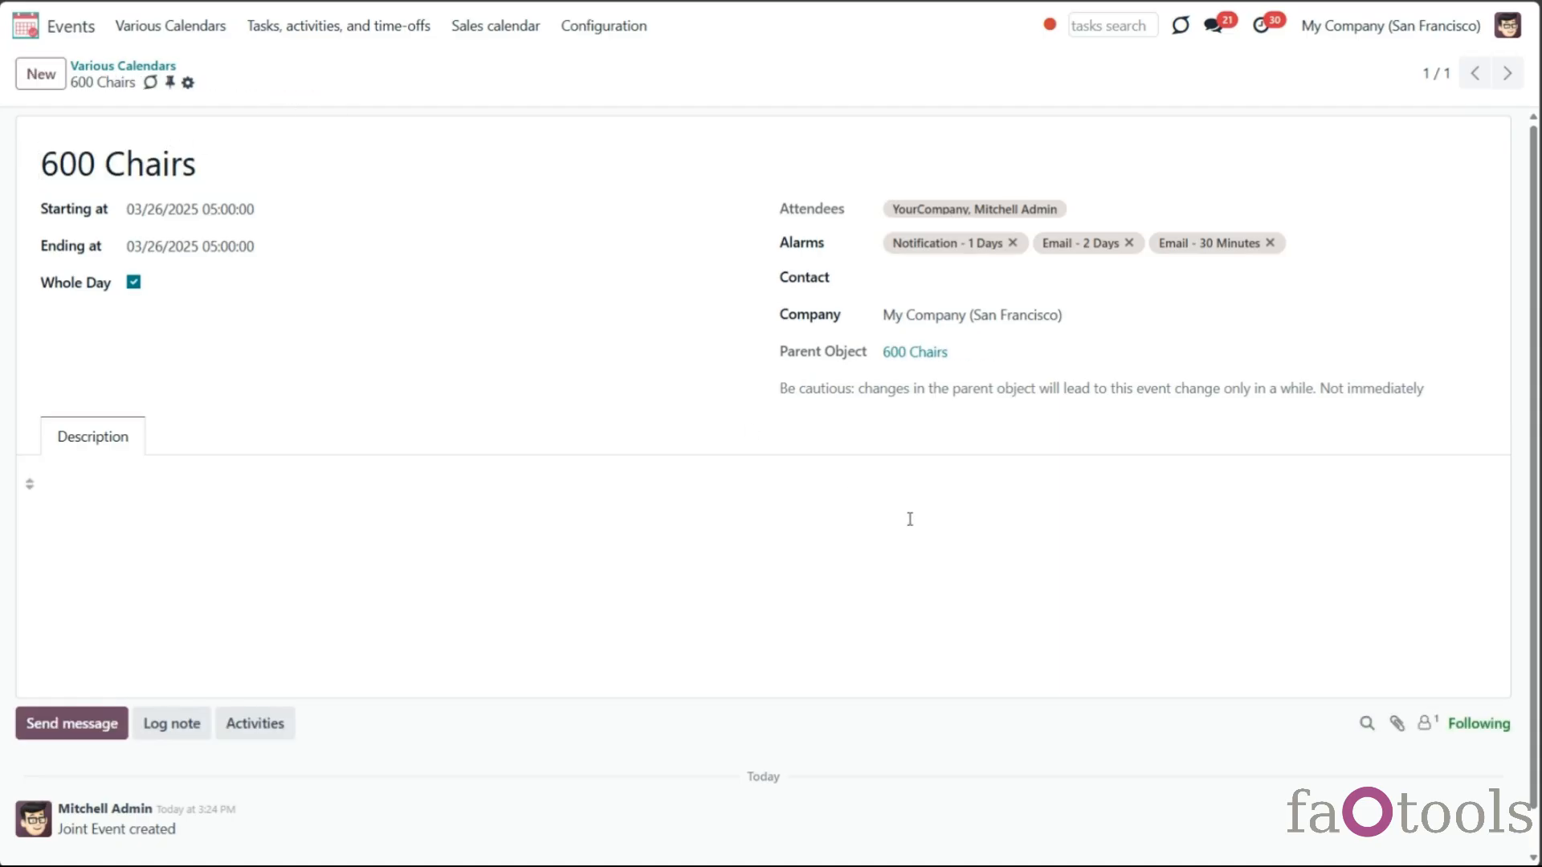
Step: View the parent opportunity of the 600 Chairs event and return to the Various Calendars calendar
click(905, 353)
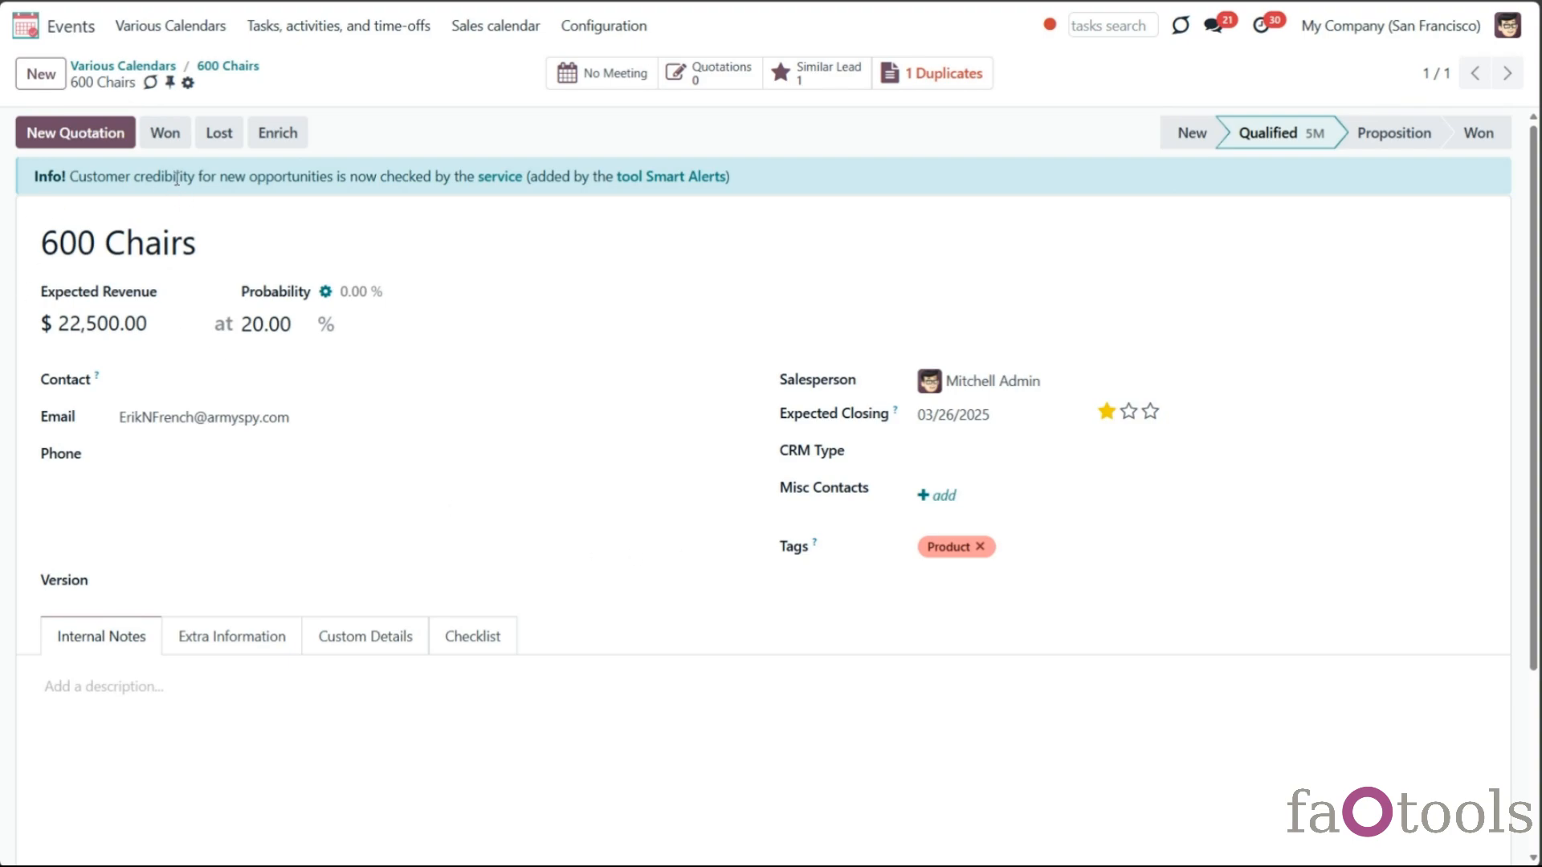
click(212, 68)
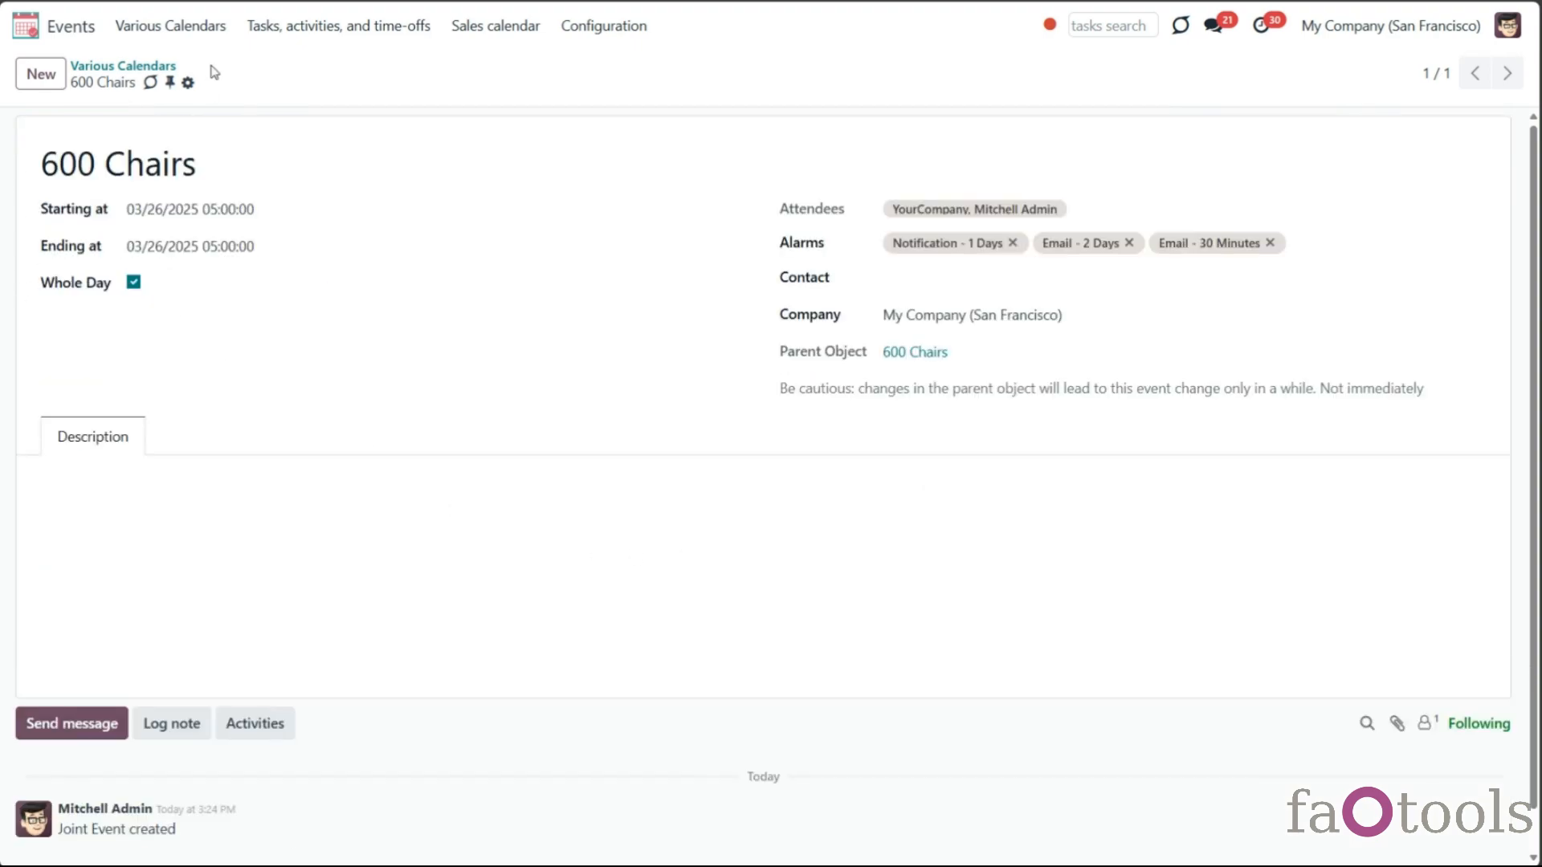
click(159, 68)
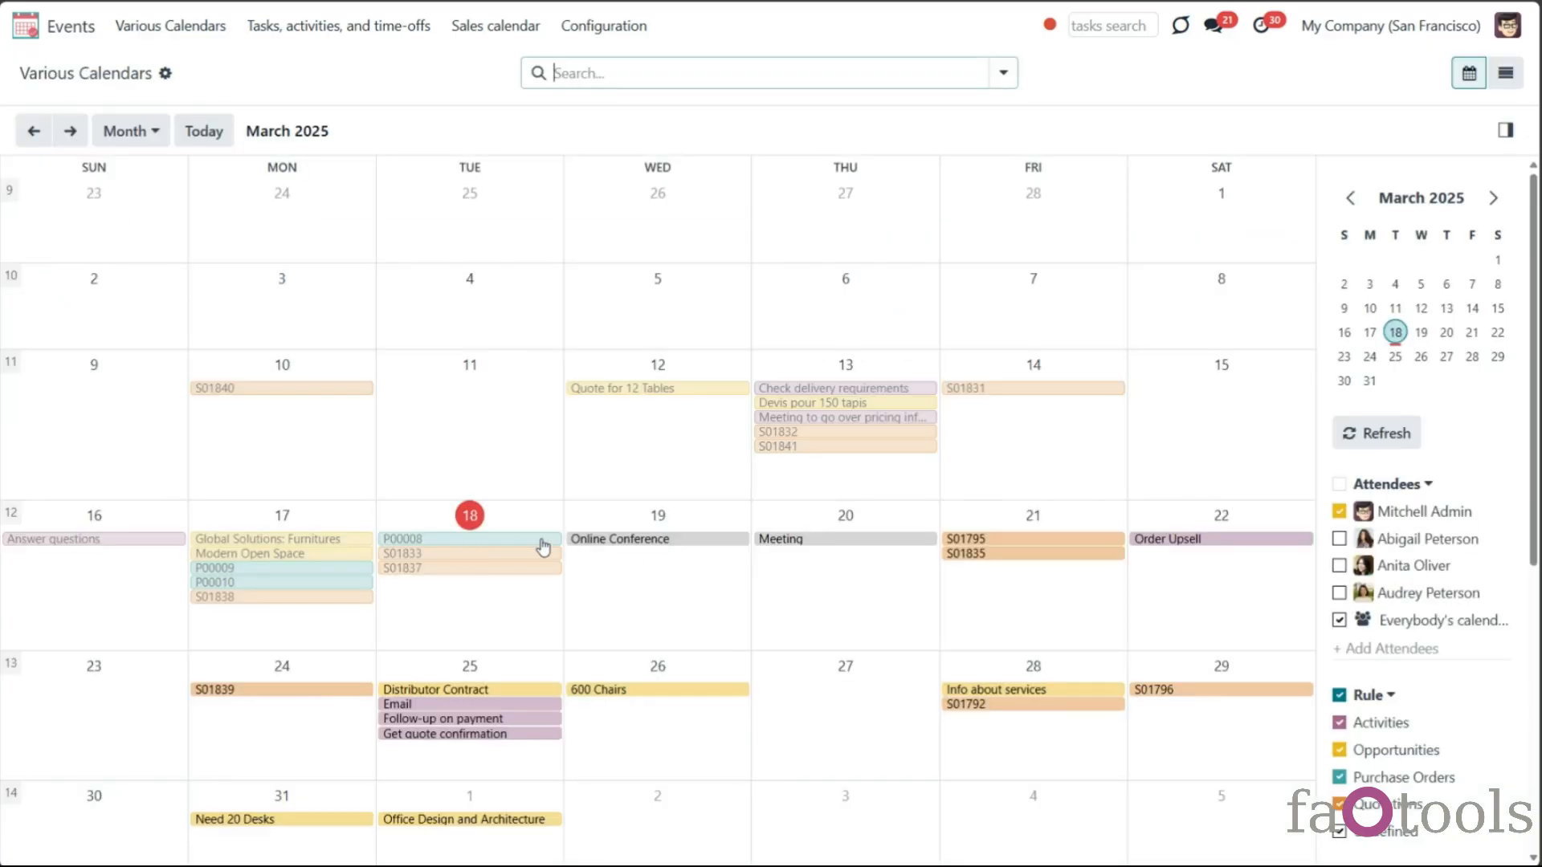
Step: Delete the P00008 event on March 18 from the Various Calendars calendar
click(538, 549)
click(666, 685)
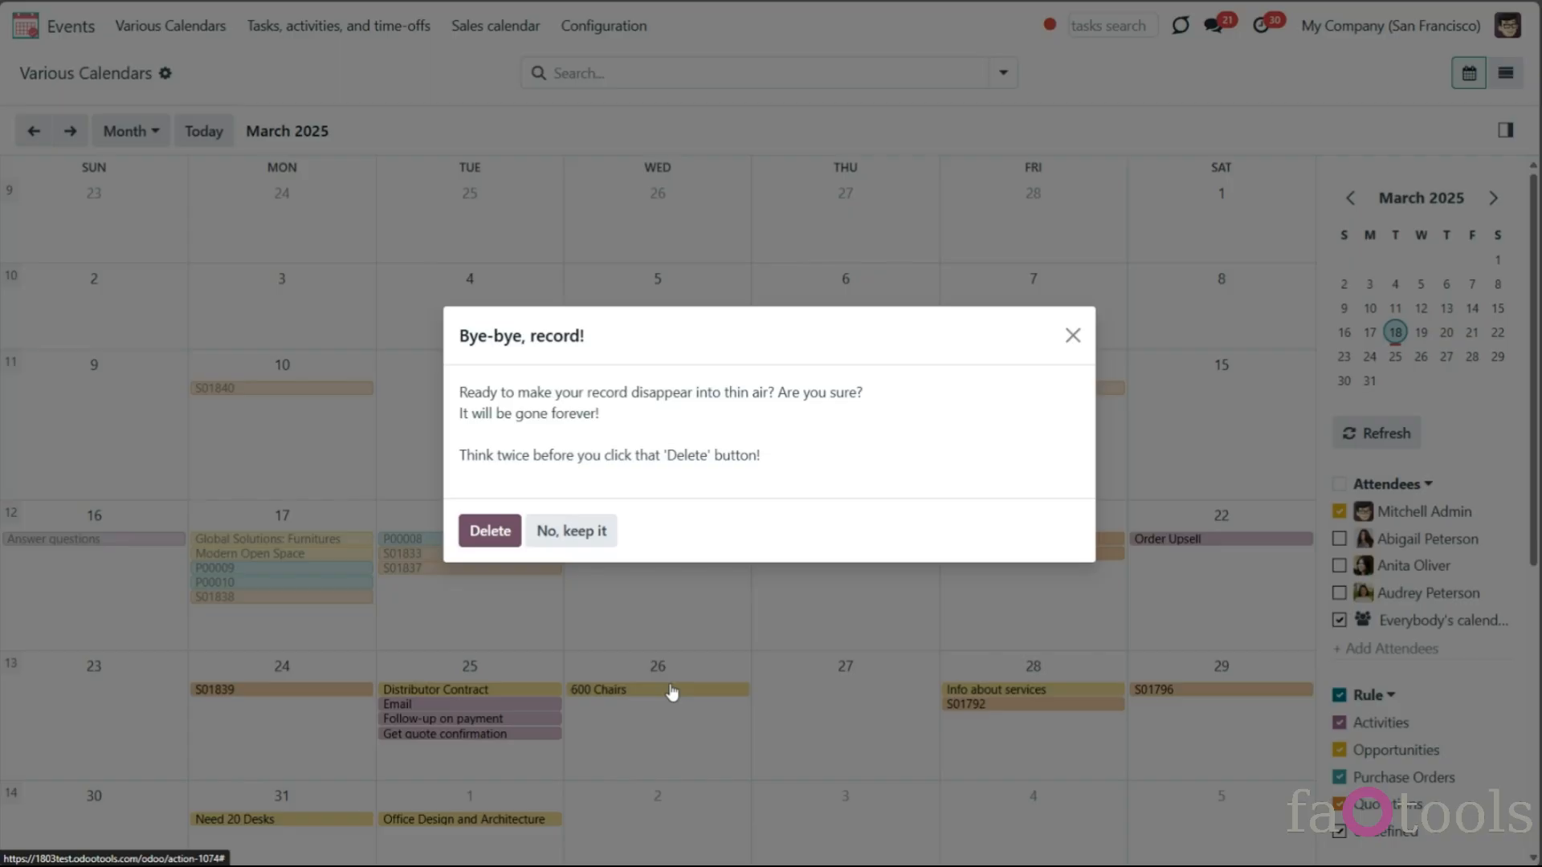
click(477, 540)
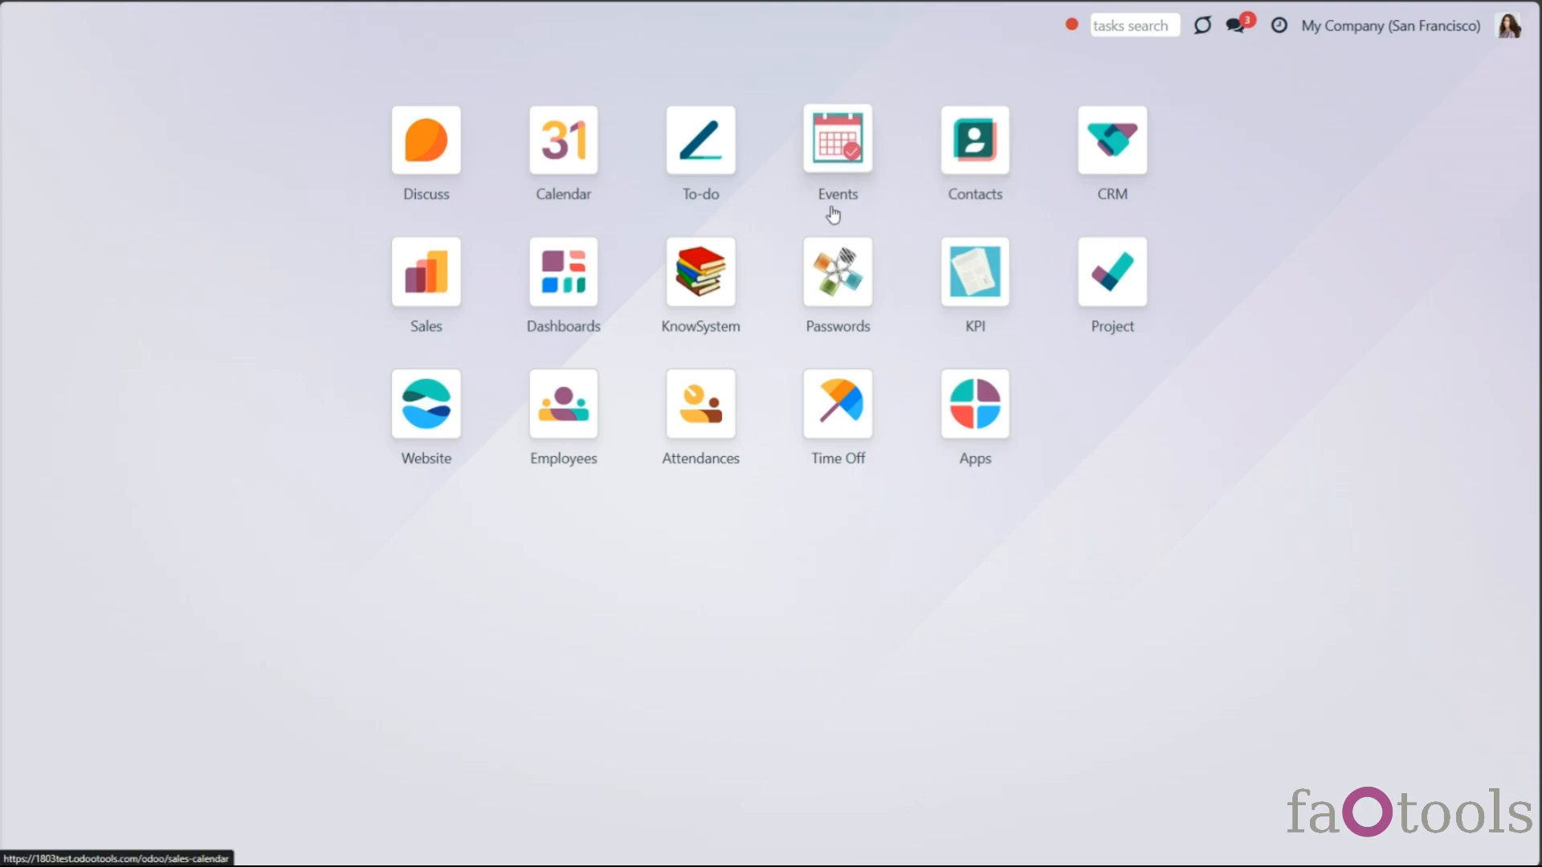
Step: Open the Events app and inspect the details of the S01795 and S01838 events in the Sales calendar
click(842, 158)
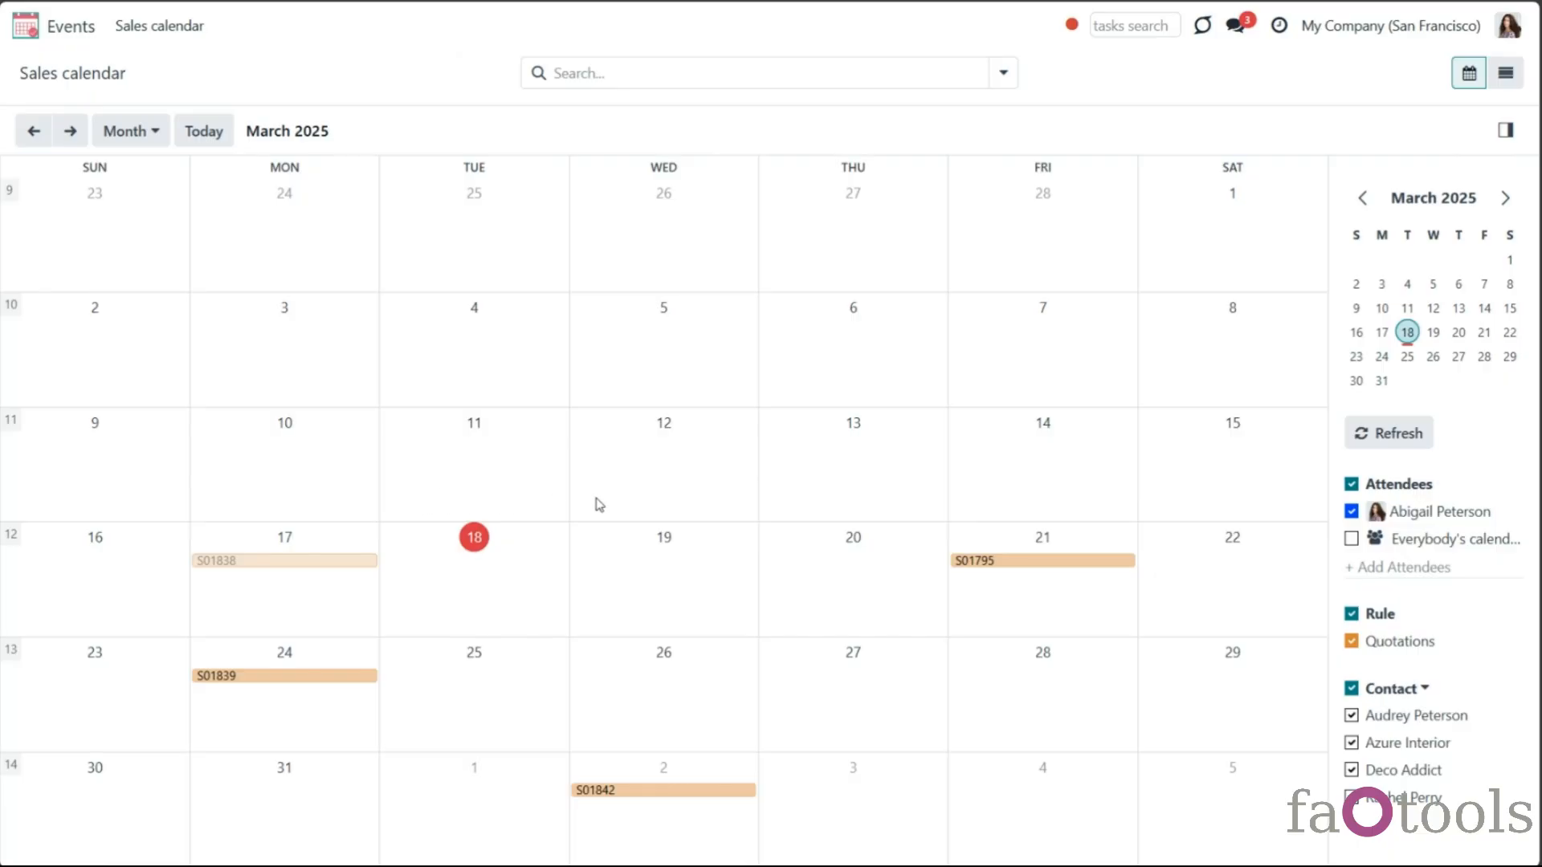
click(1088, 566)
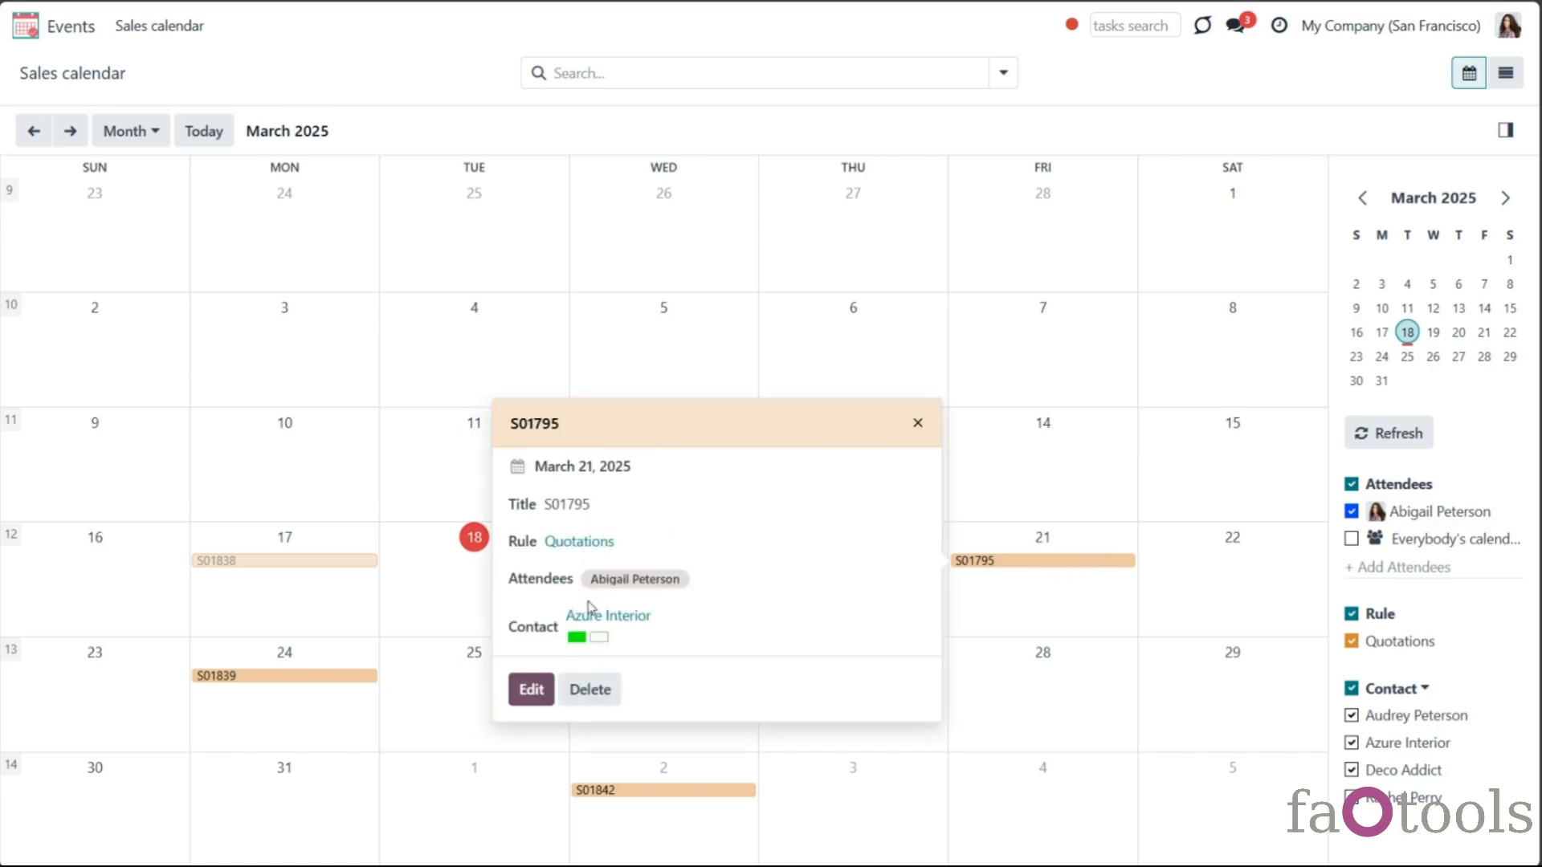
click(283, 562)
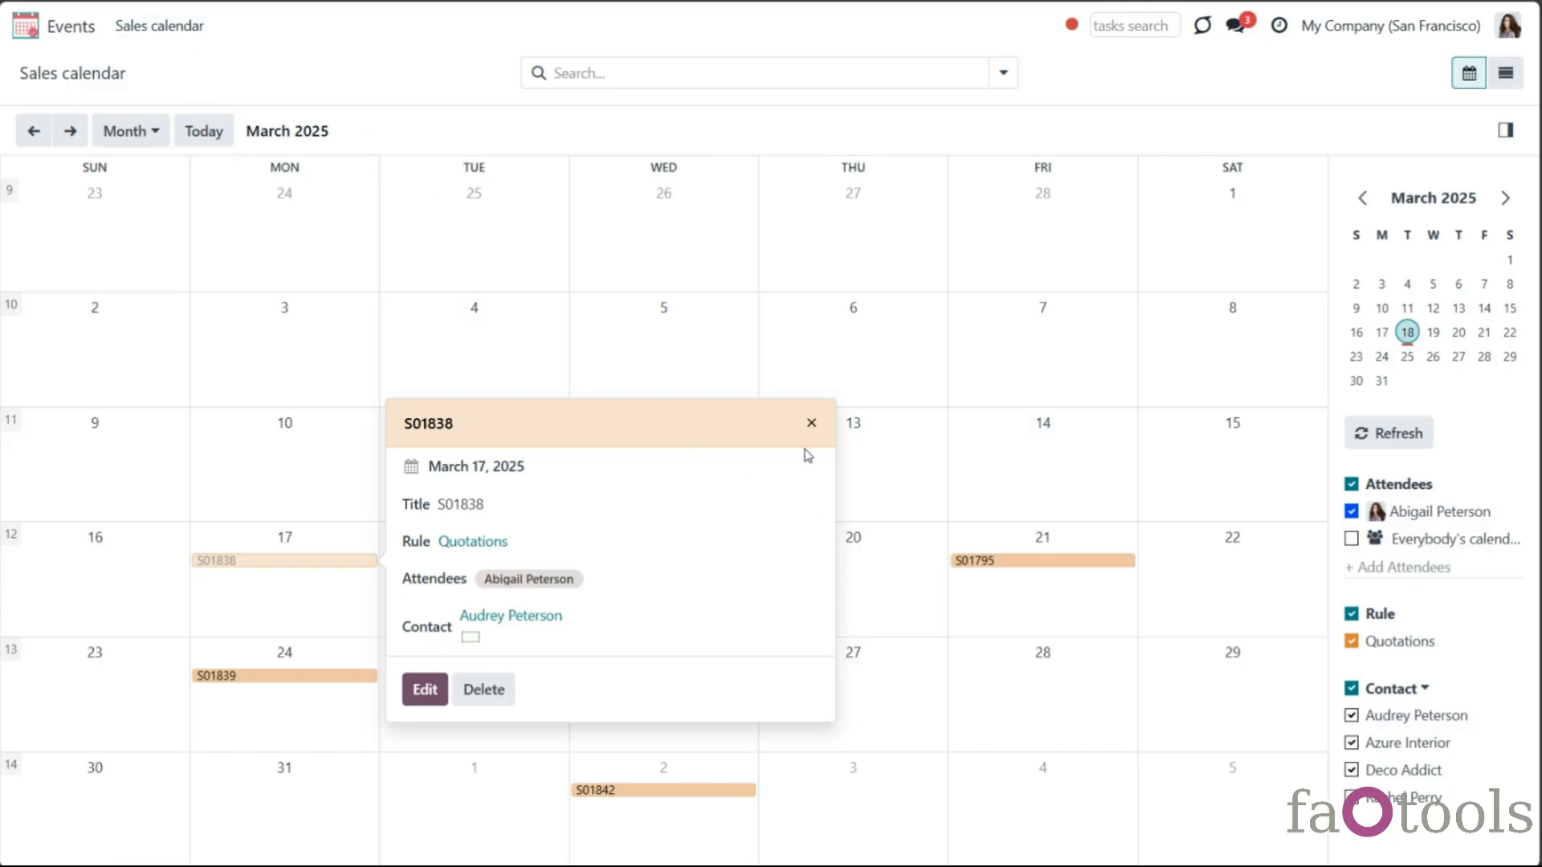
click(811, 423)
Step: Include everybody's calendars in the Sales calendar's attendee filter, and start a new event on March 25 but cancel it
click(1351, 540)
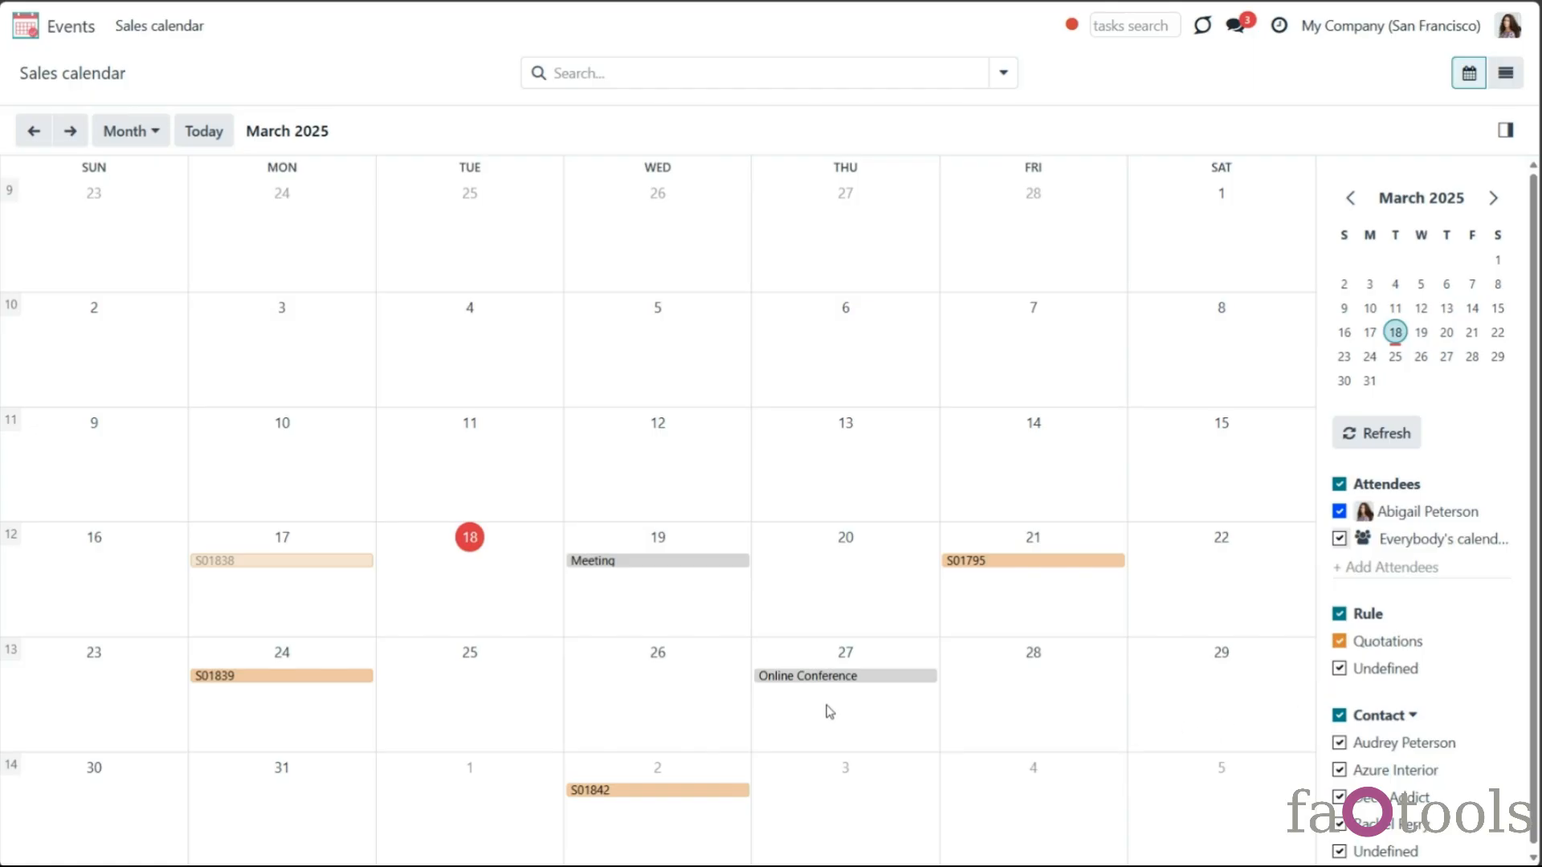
click(432, 690)
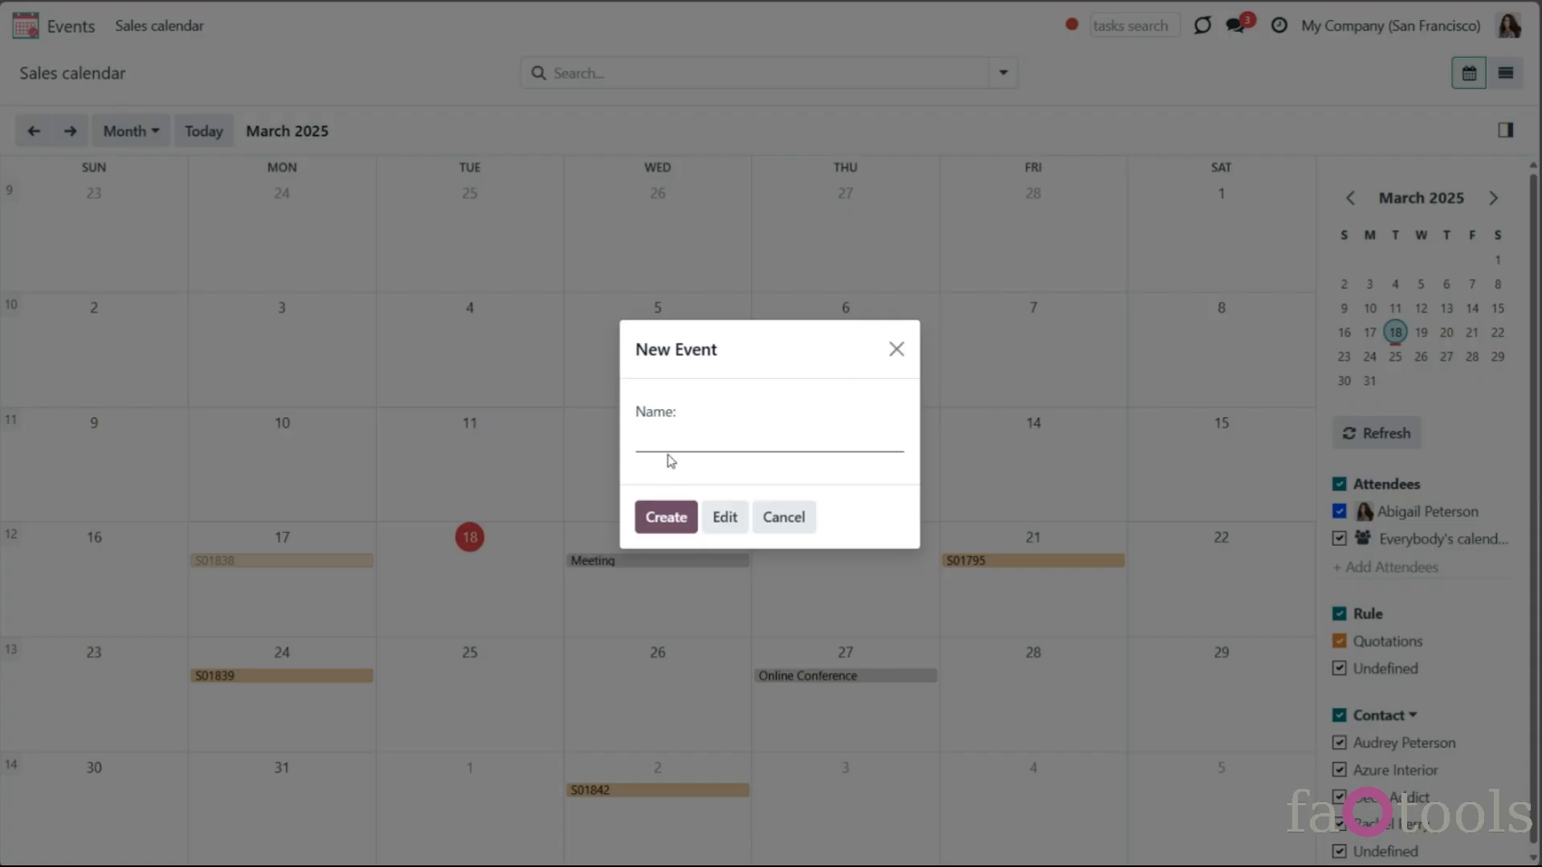
click(763, 518)
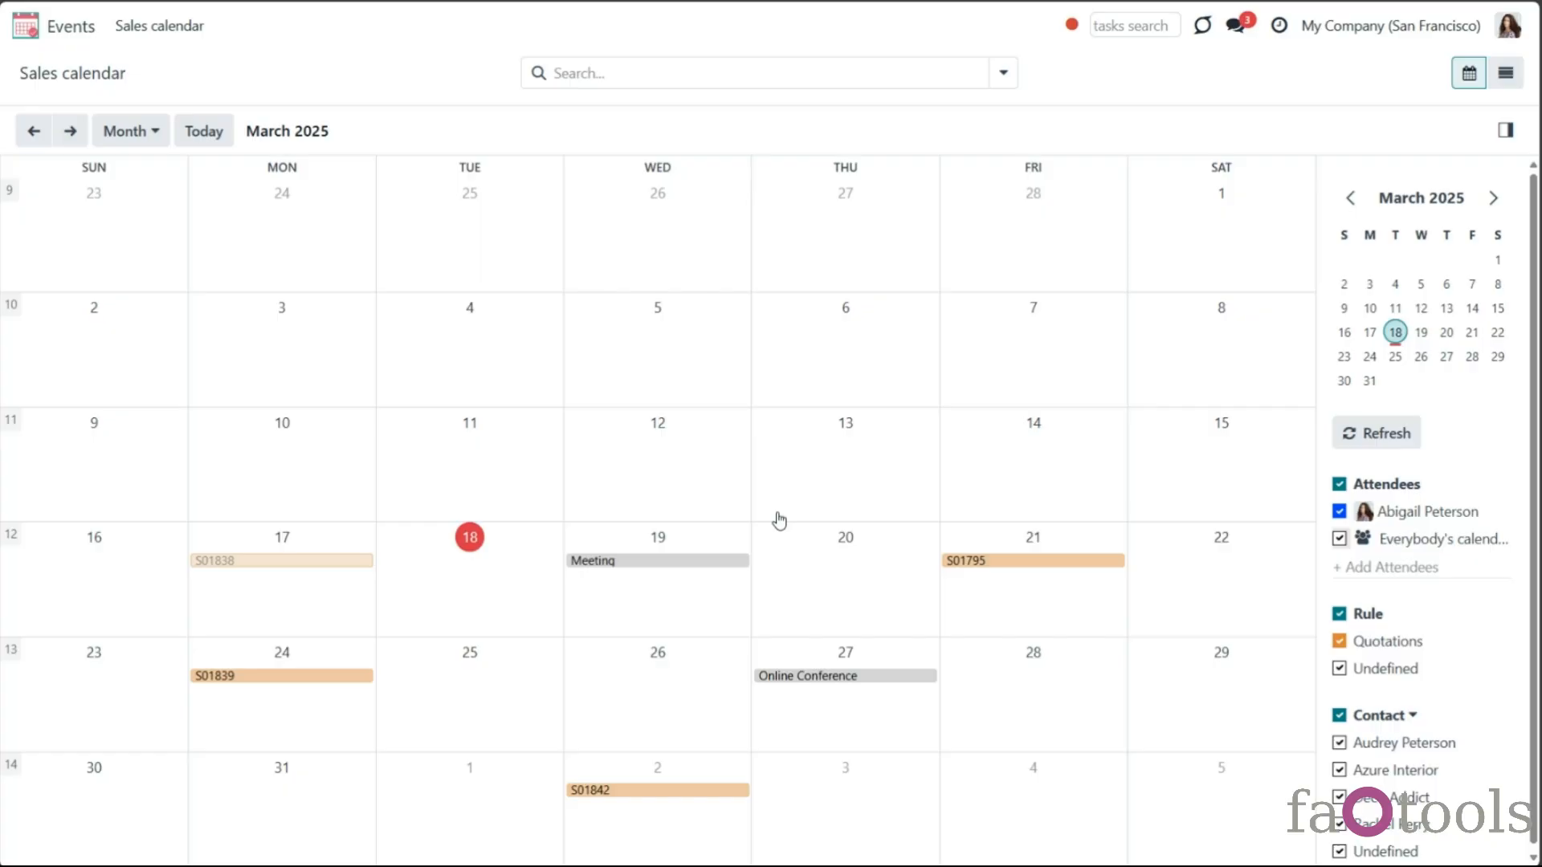
Step: Open the Meeting event on March 19 in the Sales calendar for editing
click(623, 566)
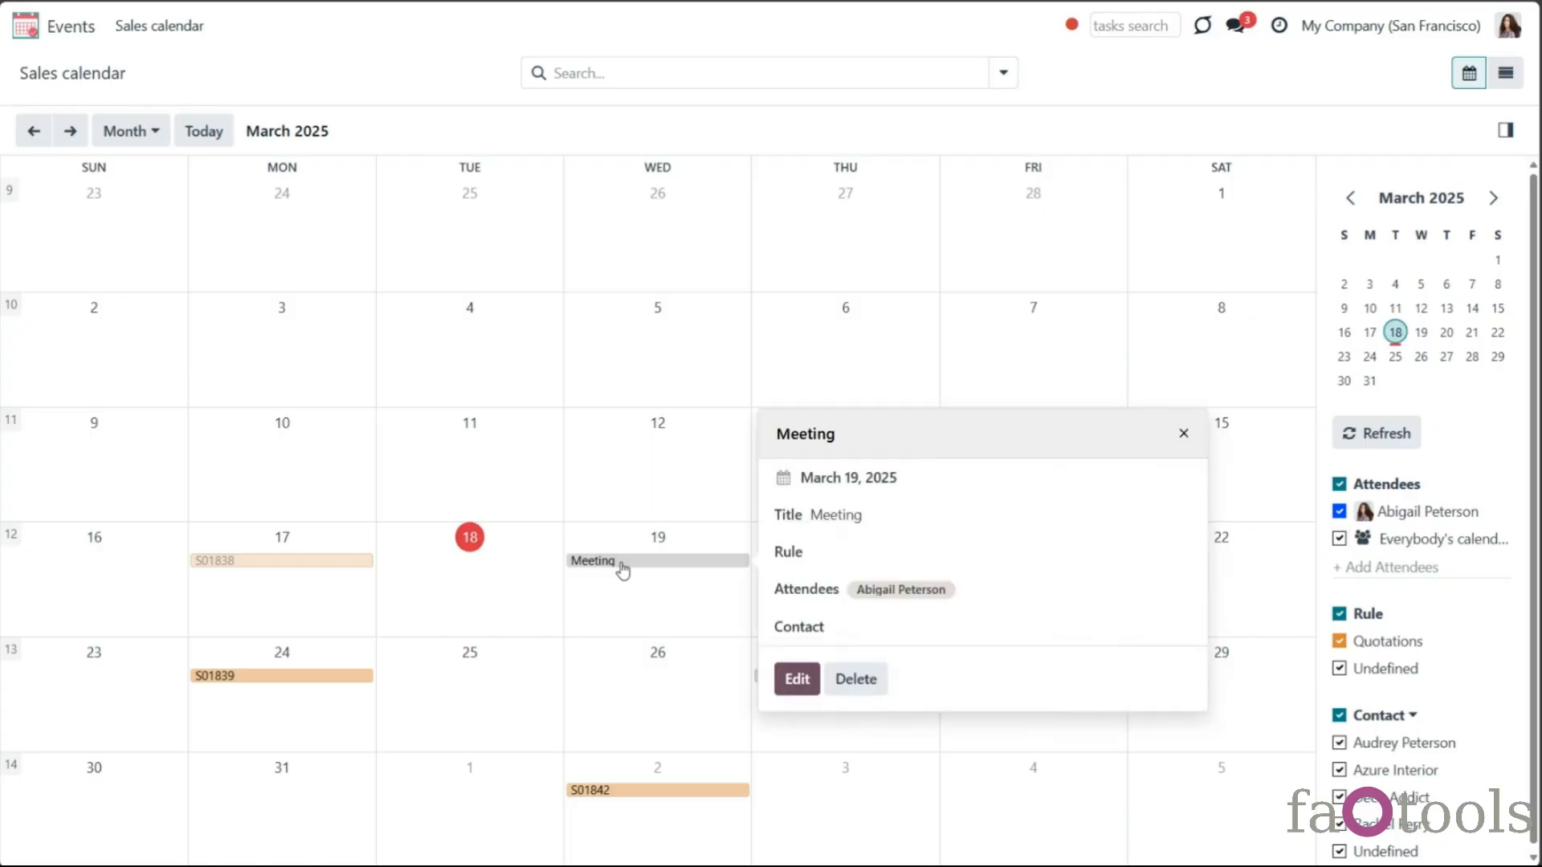
click(795, 679)
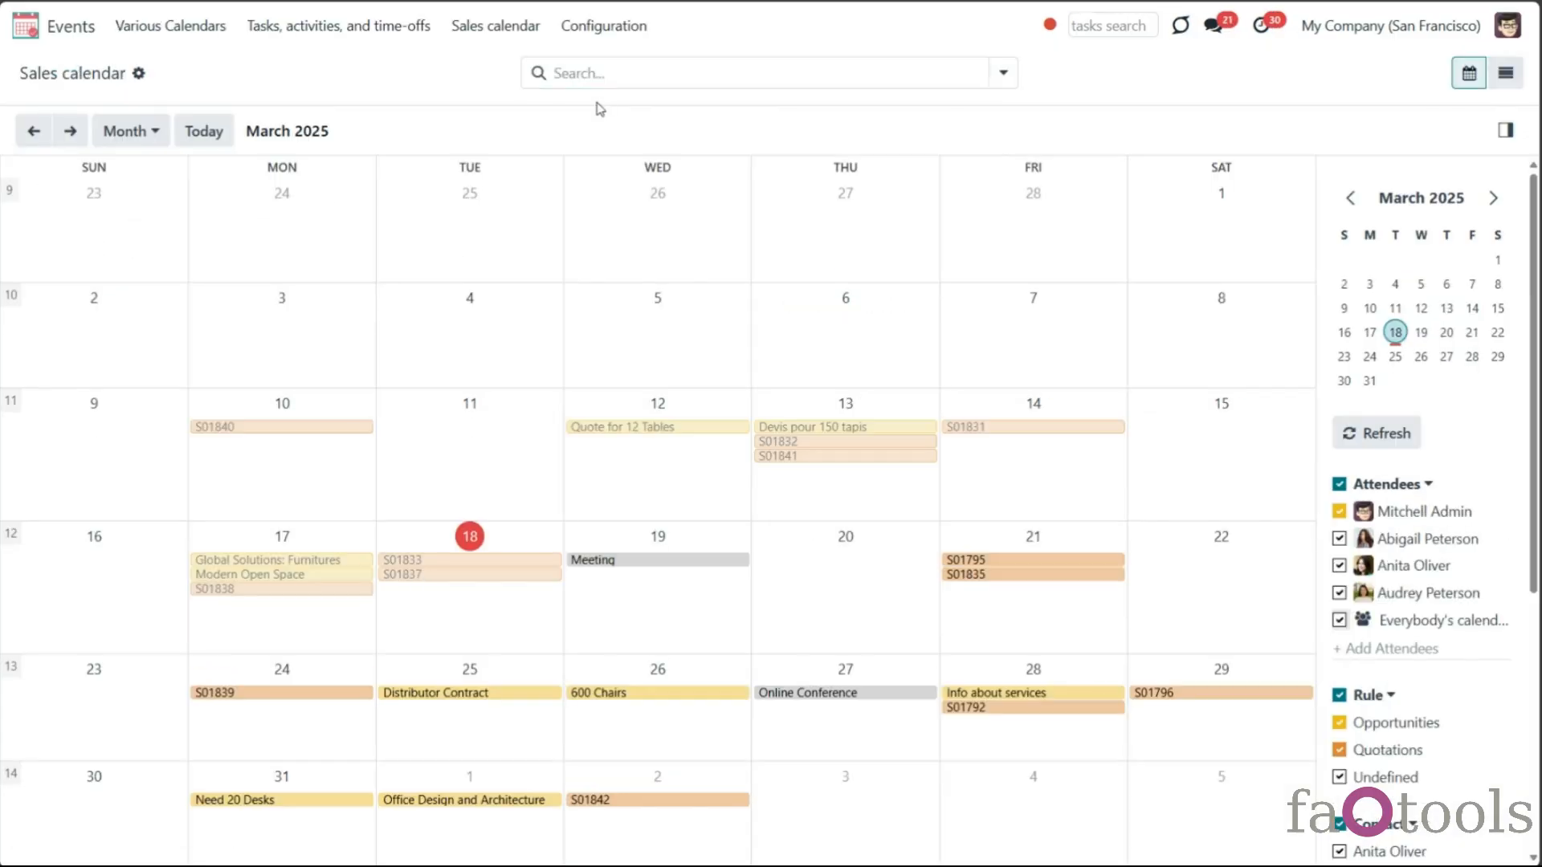
Step: Switch to the Settings app and activate the developer mode in the general settings
click(602, 26)
click(85, 35)
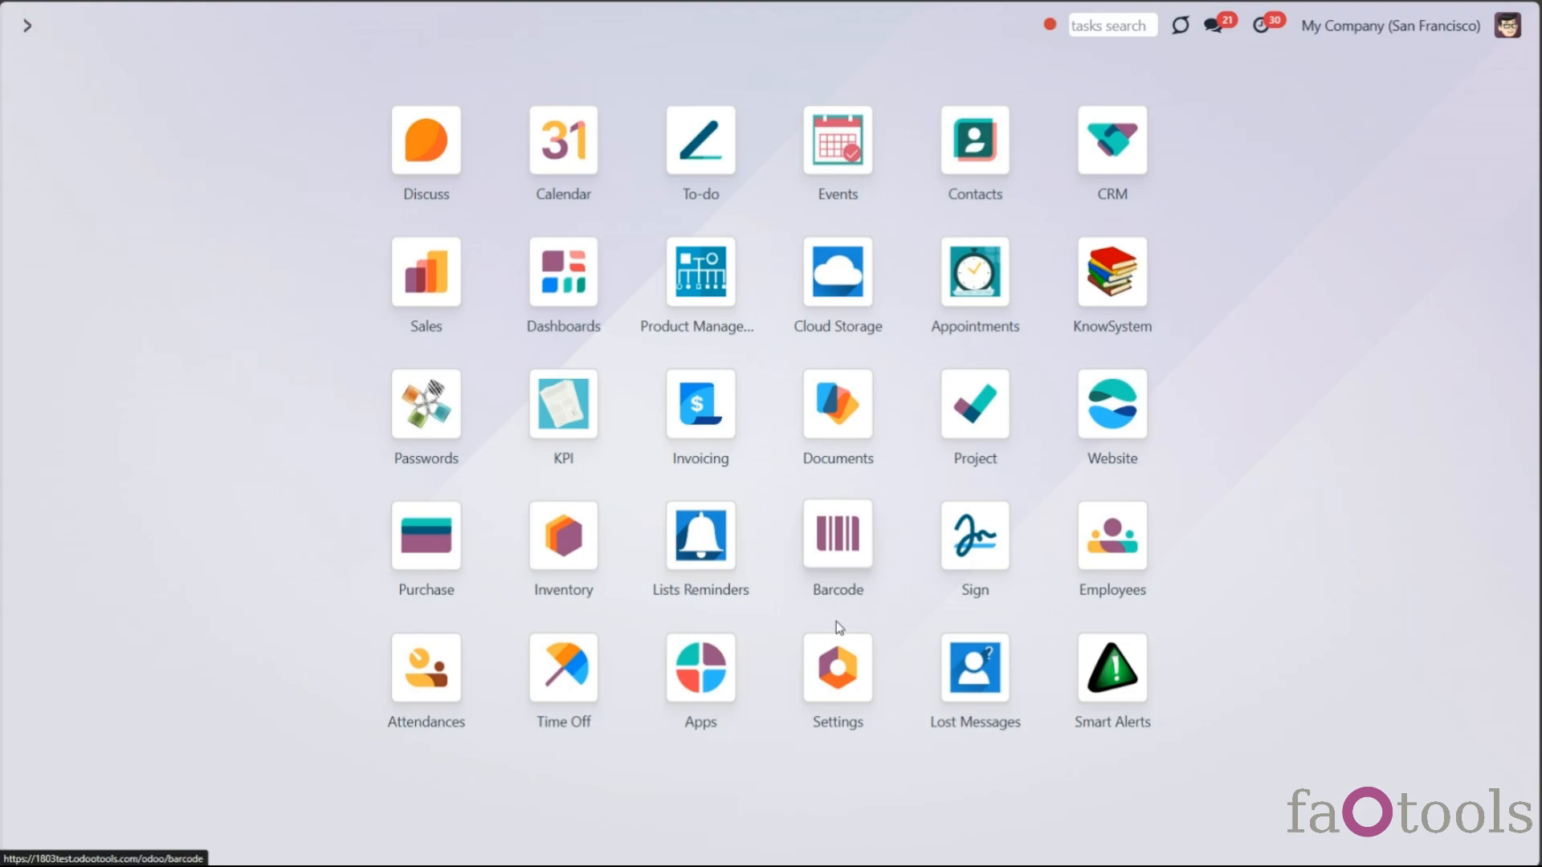
click(855, 689)
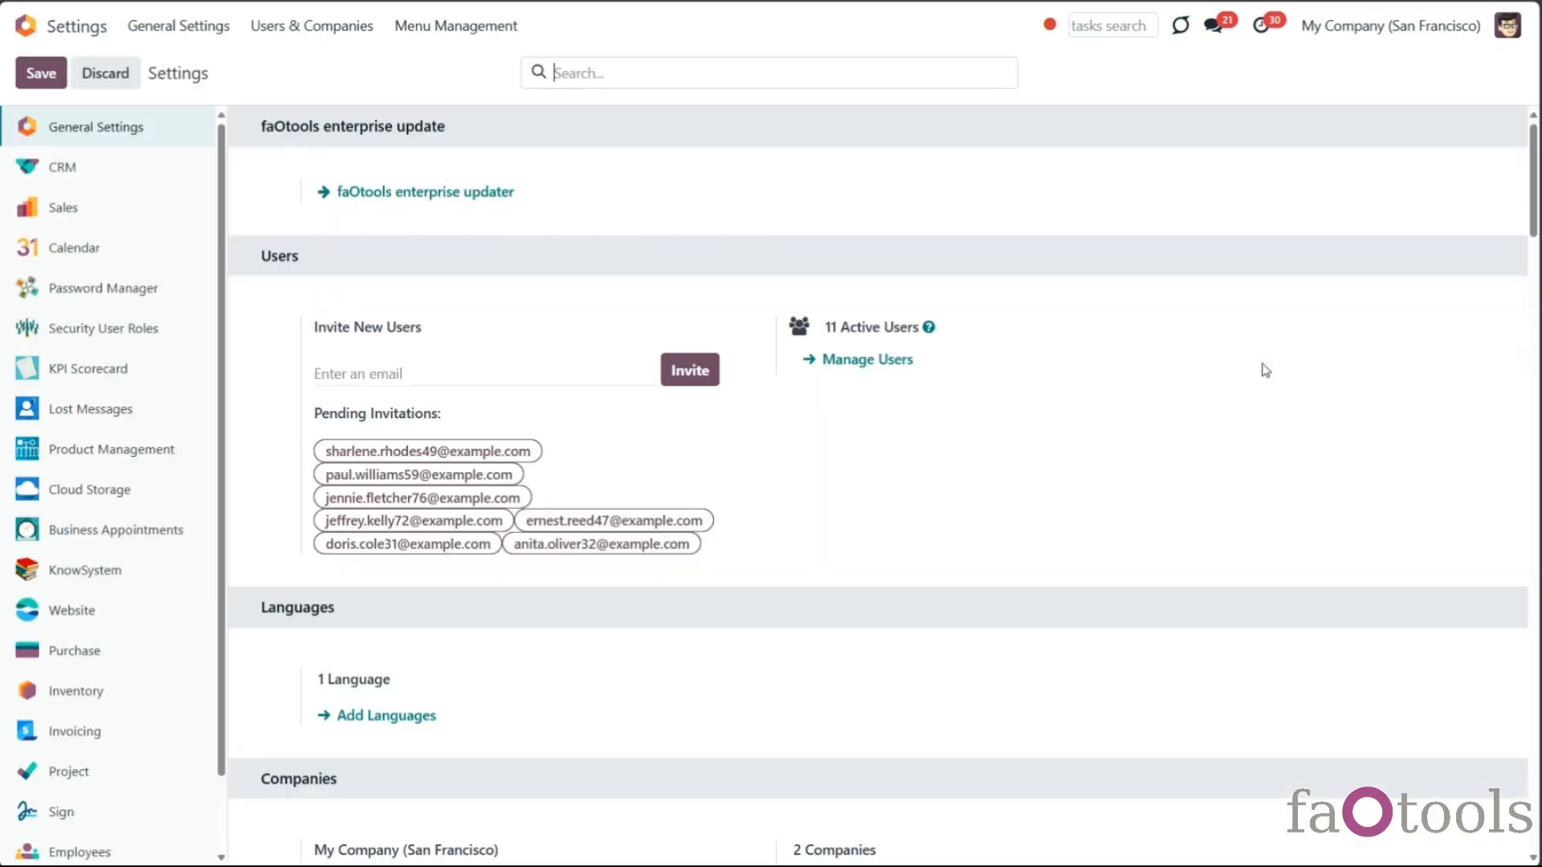
drag(1534, 228, 1536, 840)
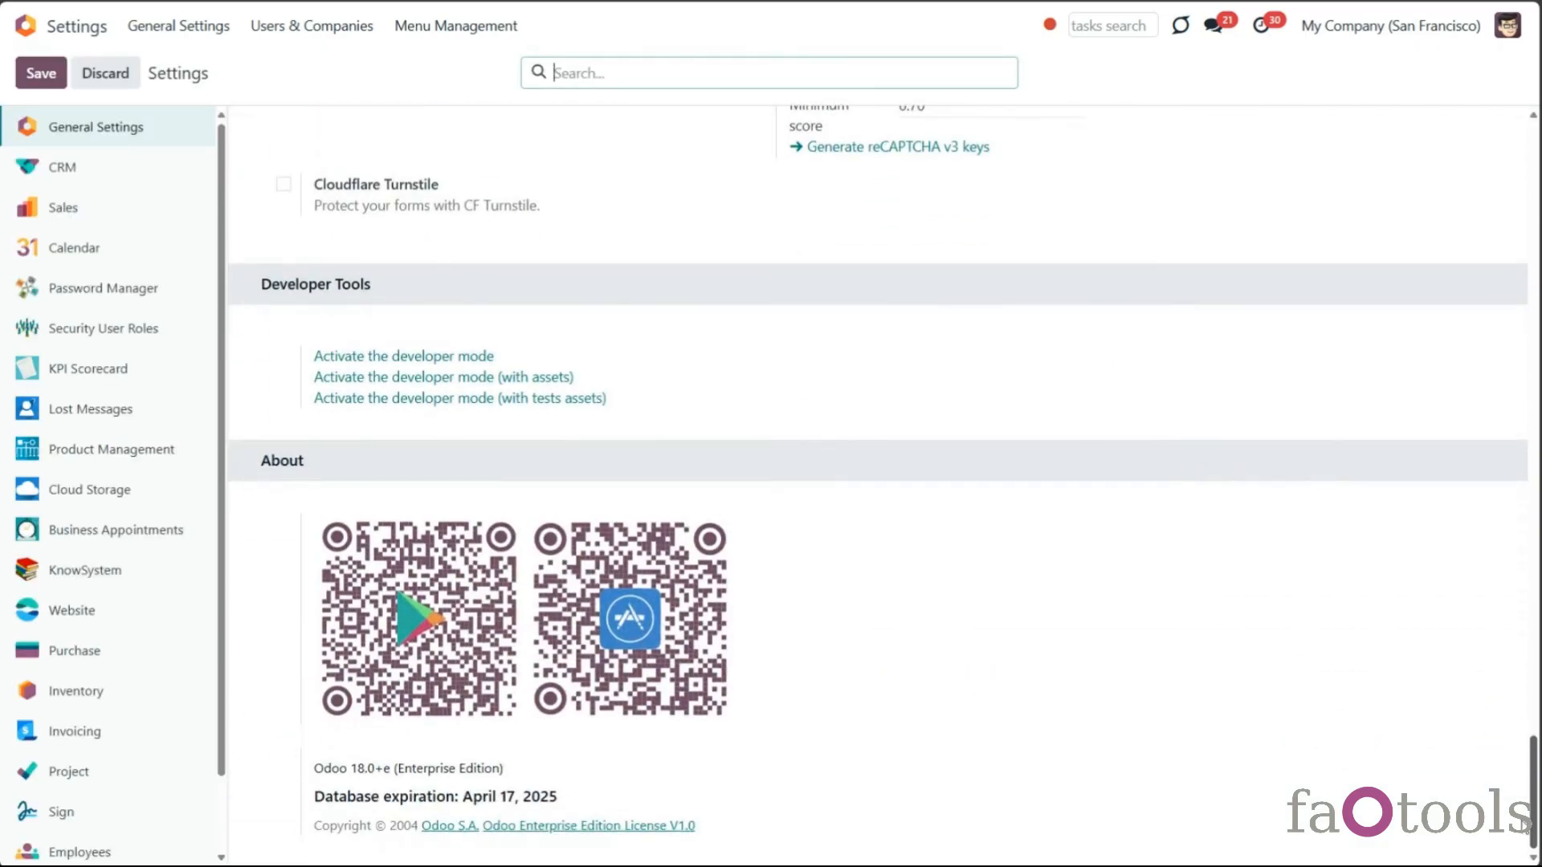
click(471, 356)
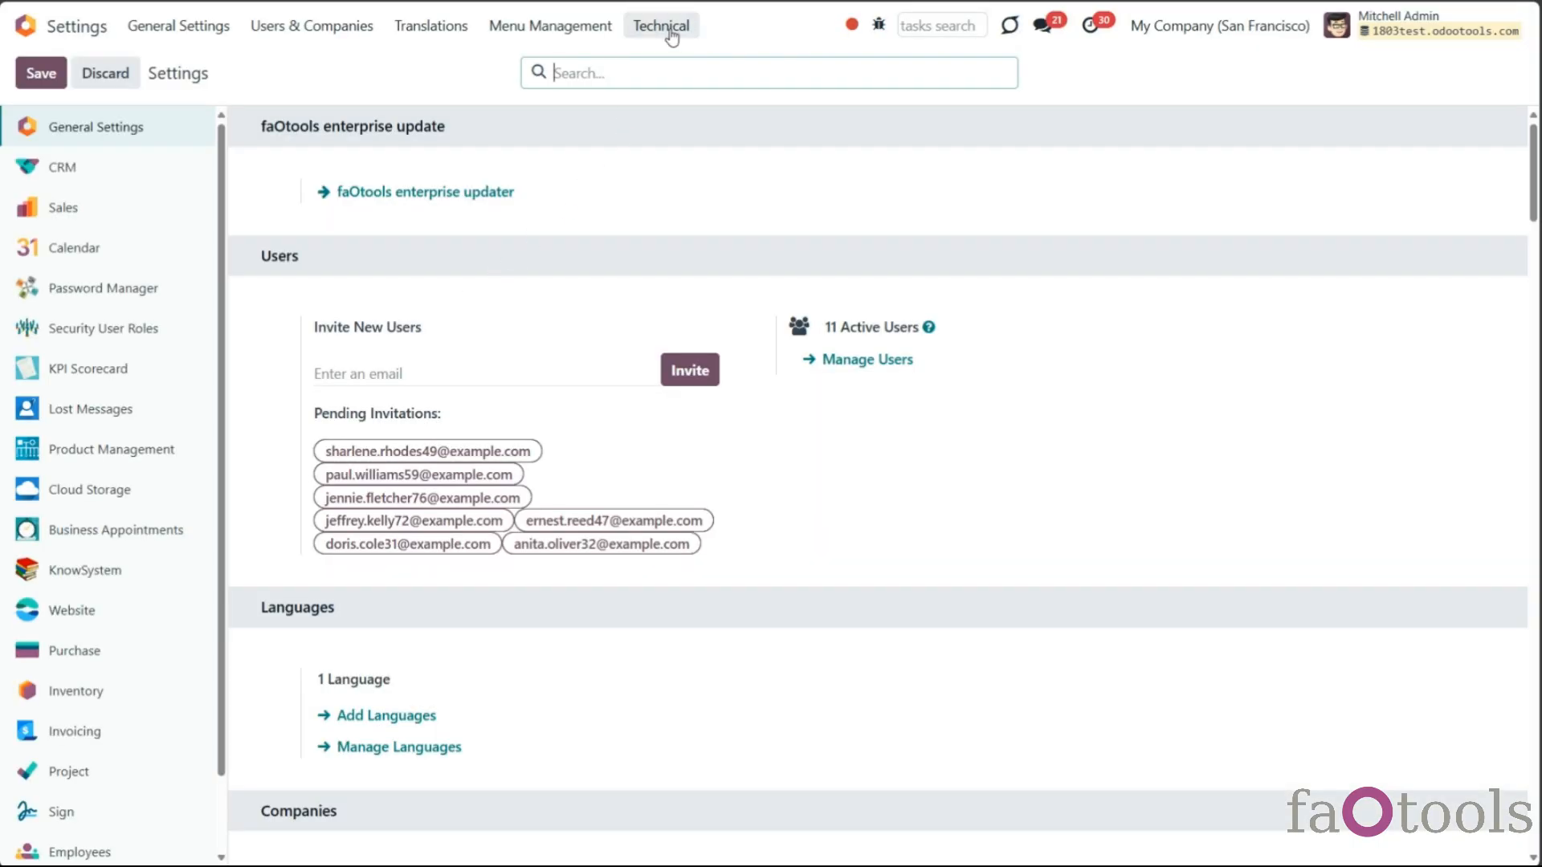
Step: Open the [Joint Calendar] Refresh Joint Events action from the technical scheduled actions and examine its settings
click(672, 36)
scroll(738, 227, down, 5)
scroll(738, 227, down, 10)
scroll(753, 287, down, 5)
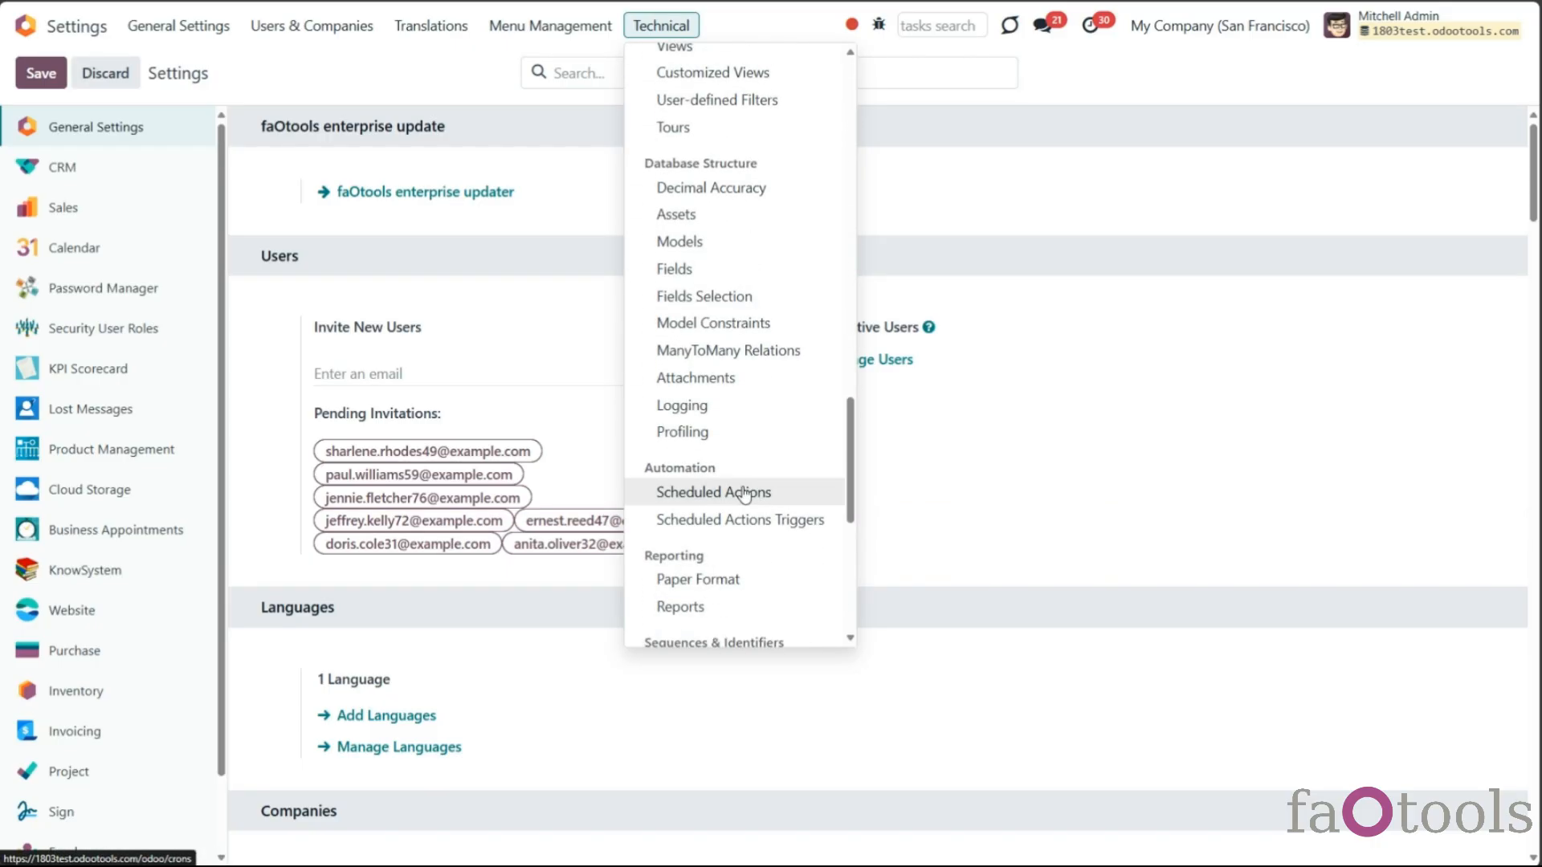
click(746, 495)
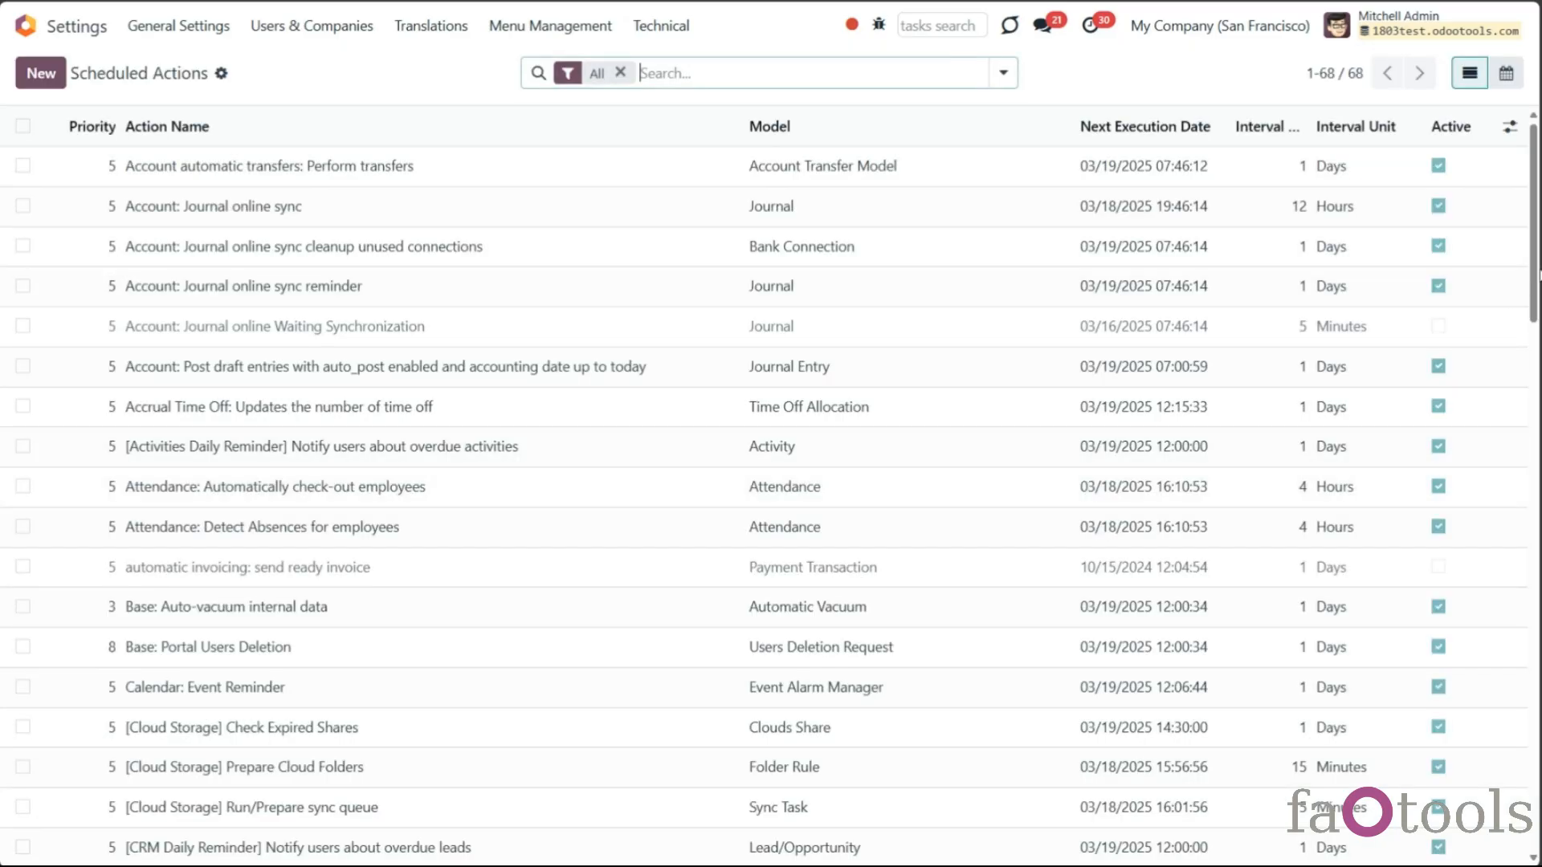
scroll(769, 482, down, 10)
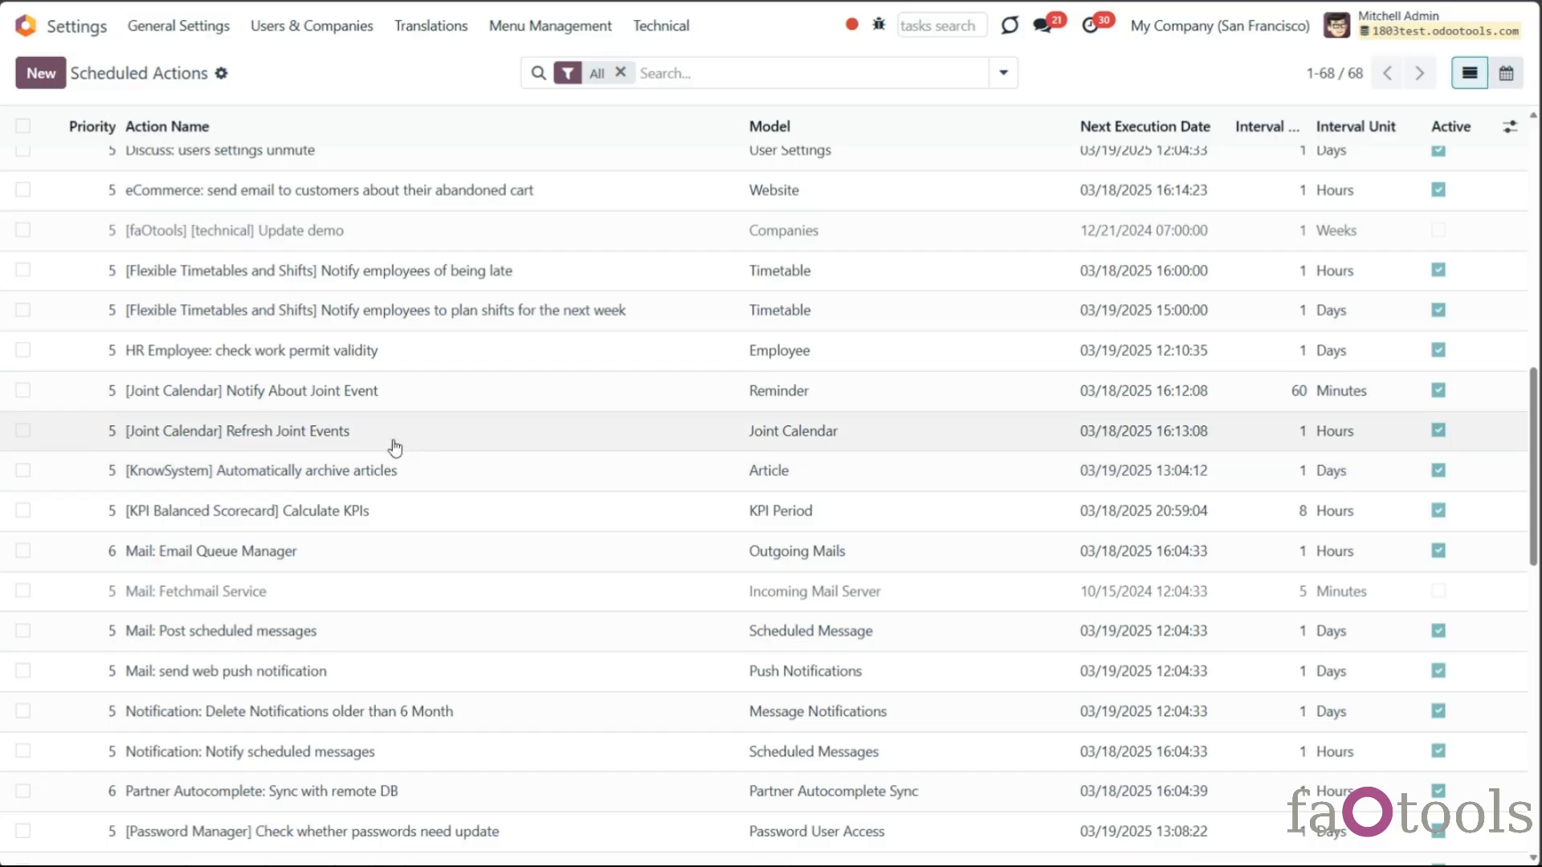
click(393, 437)
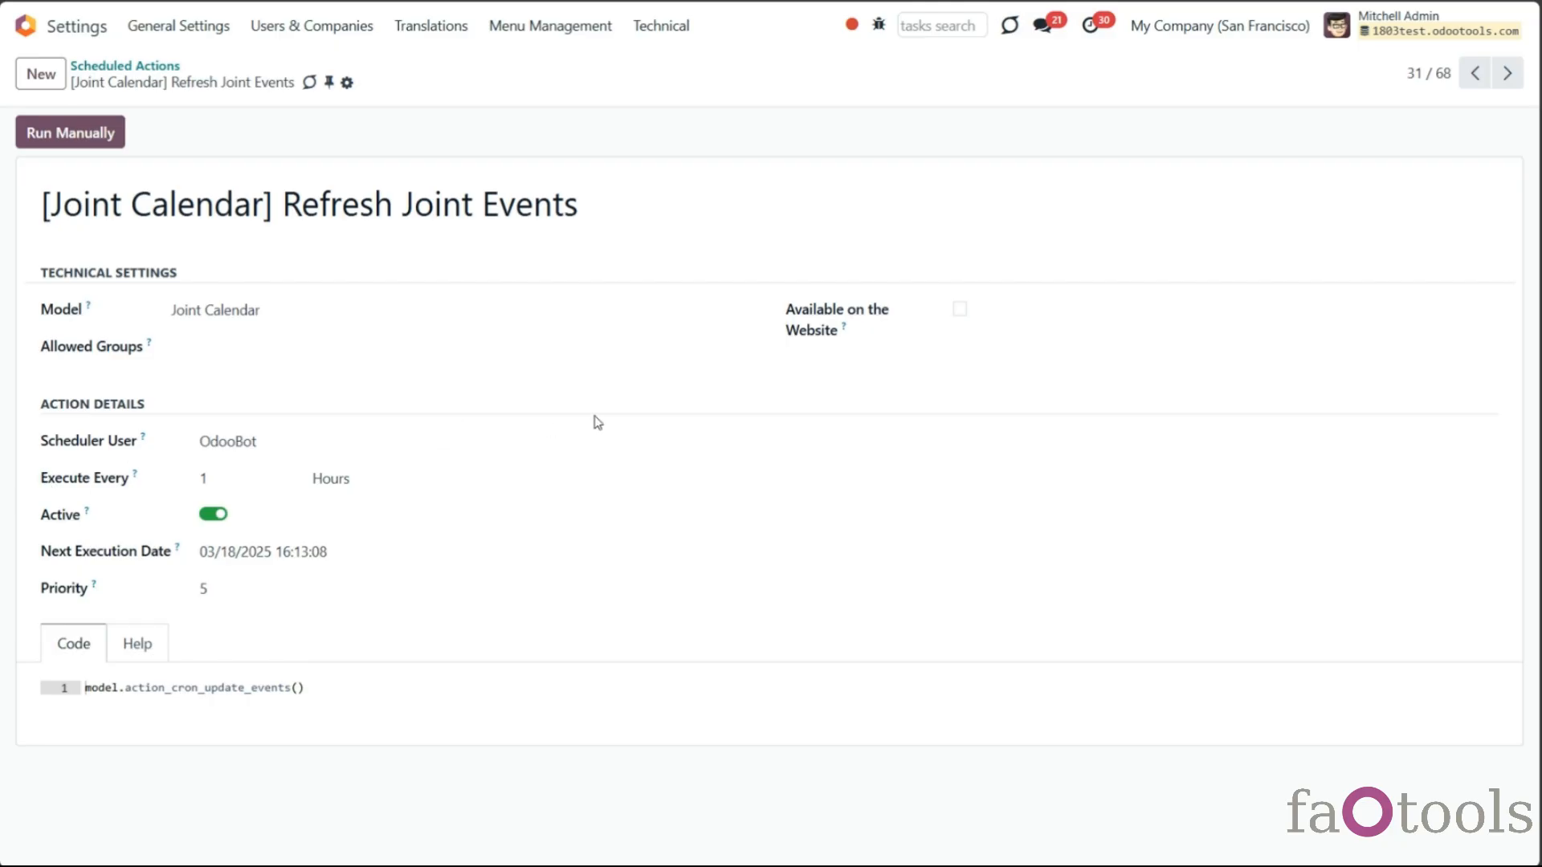
Step: Return to the Events app and refresh the events shown in Various Calendars
click(1474, 73)
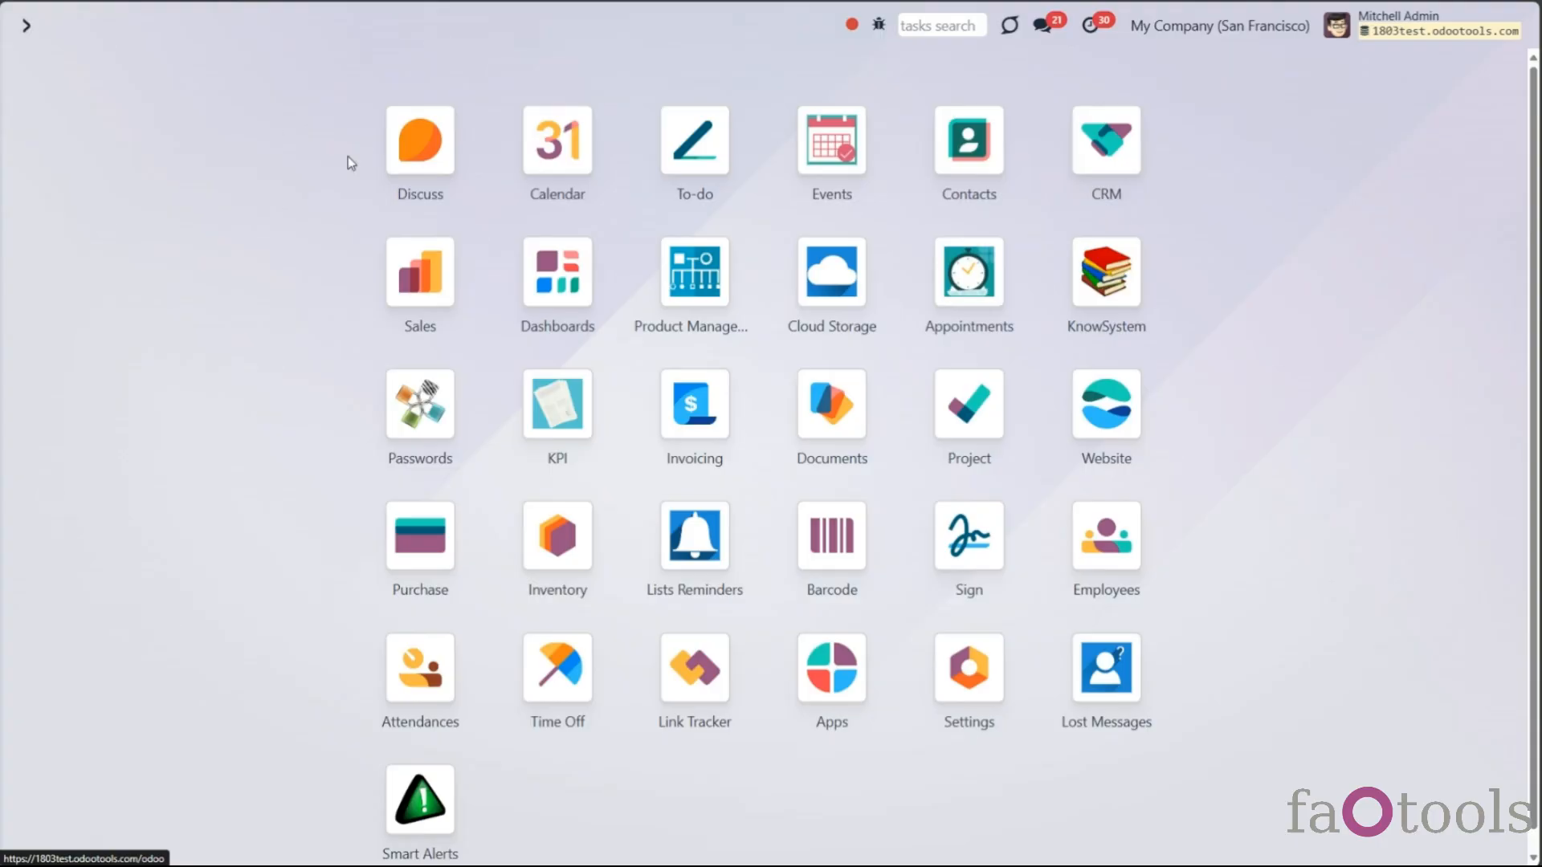
click(827, 143)
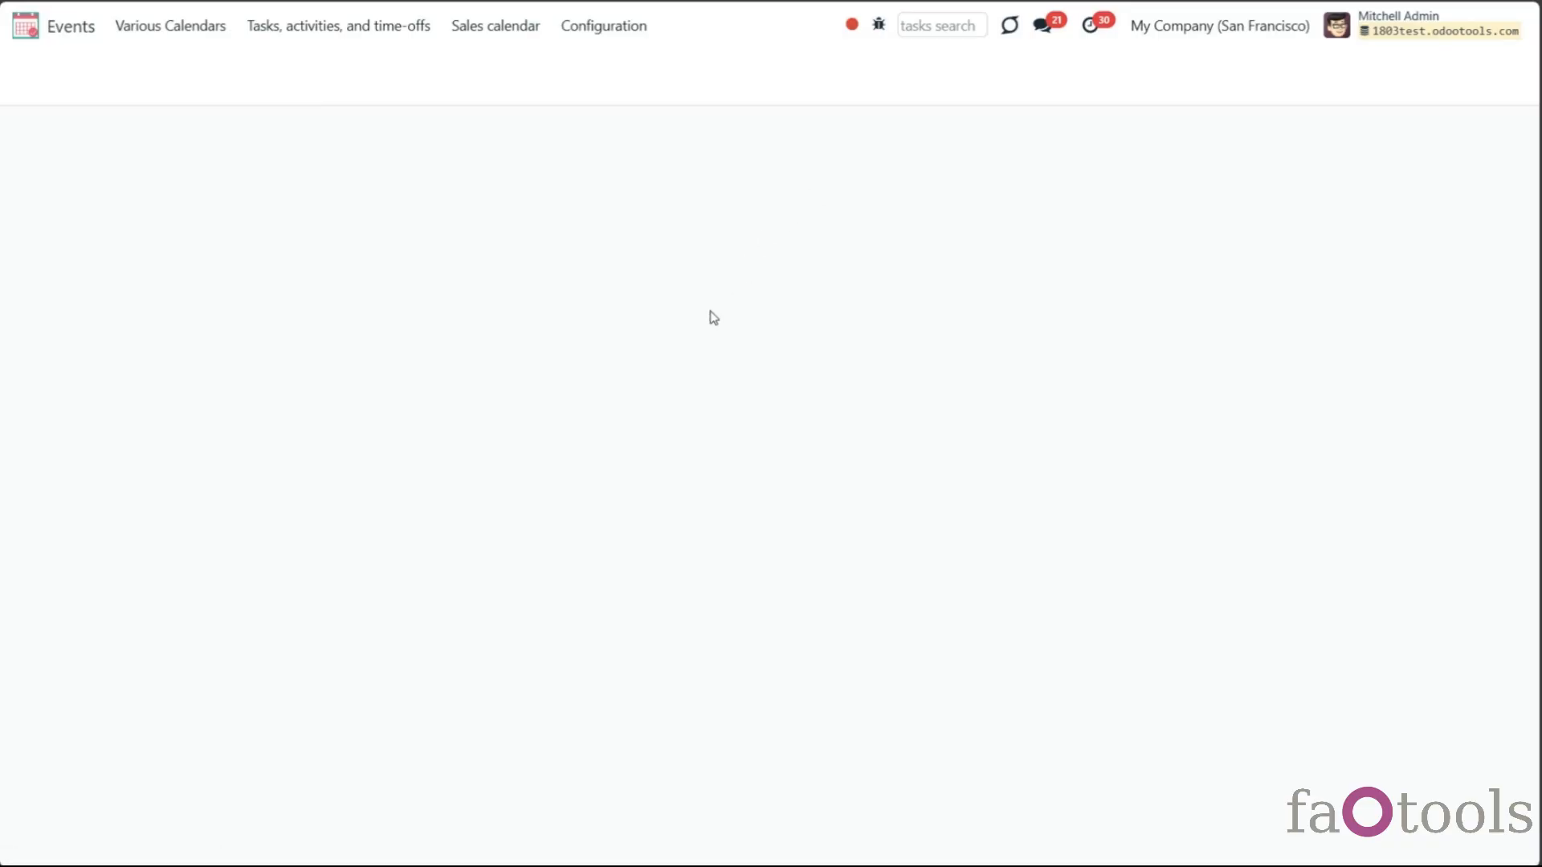
click(1368, 445)
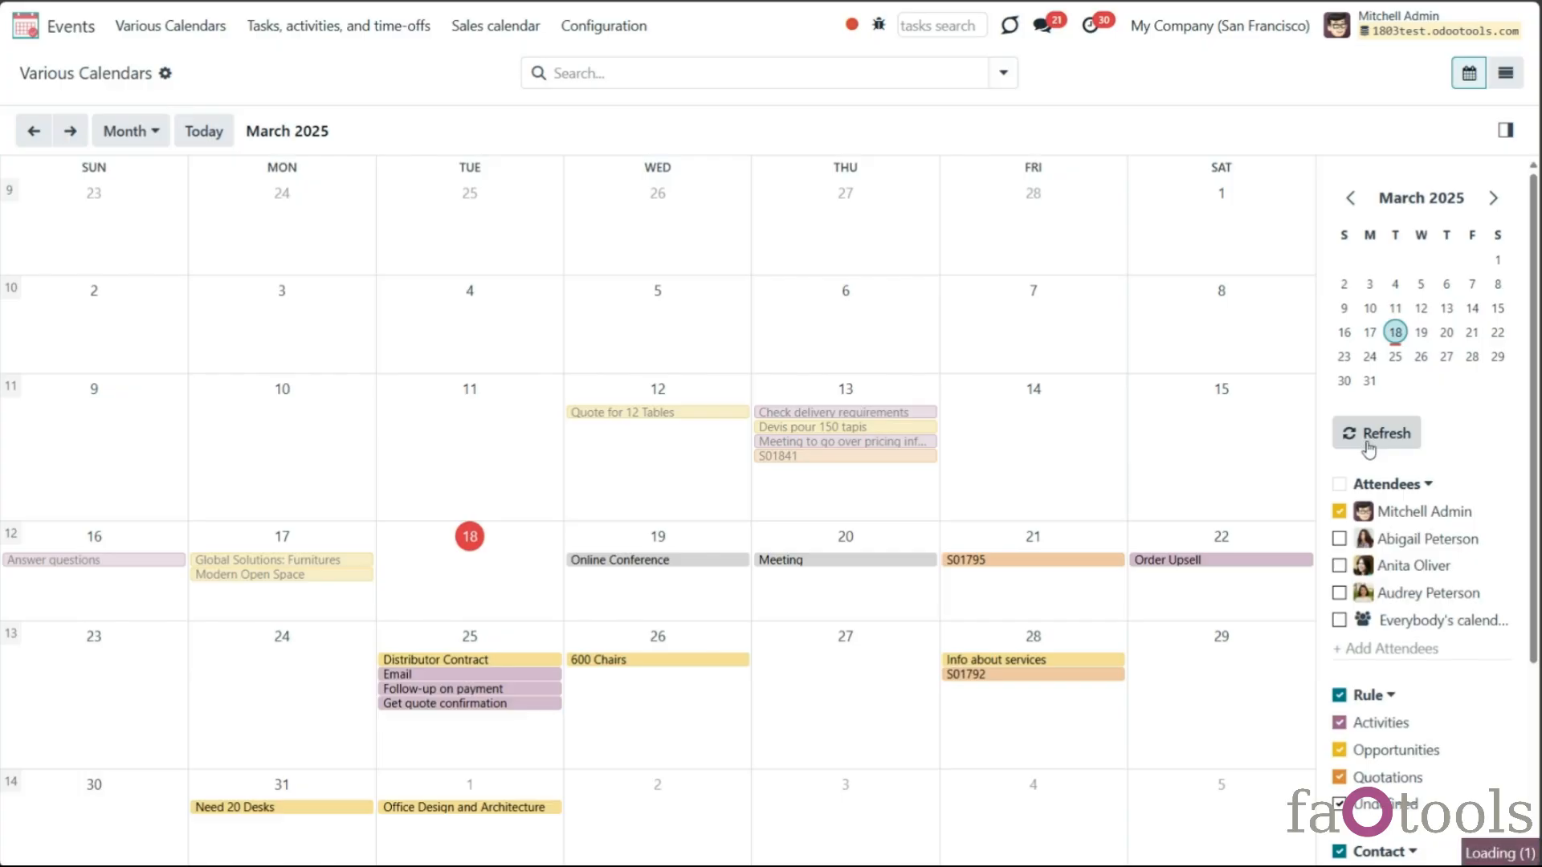
Step: Open the Various Calendars record in the joint calendar configuration, generate its events and reload the page
click(597, 32)
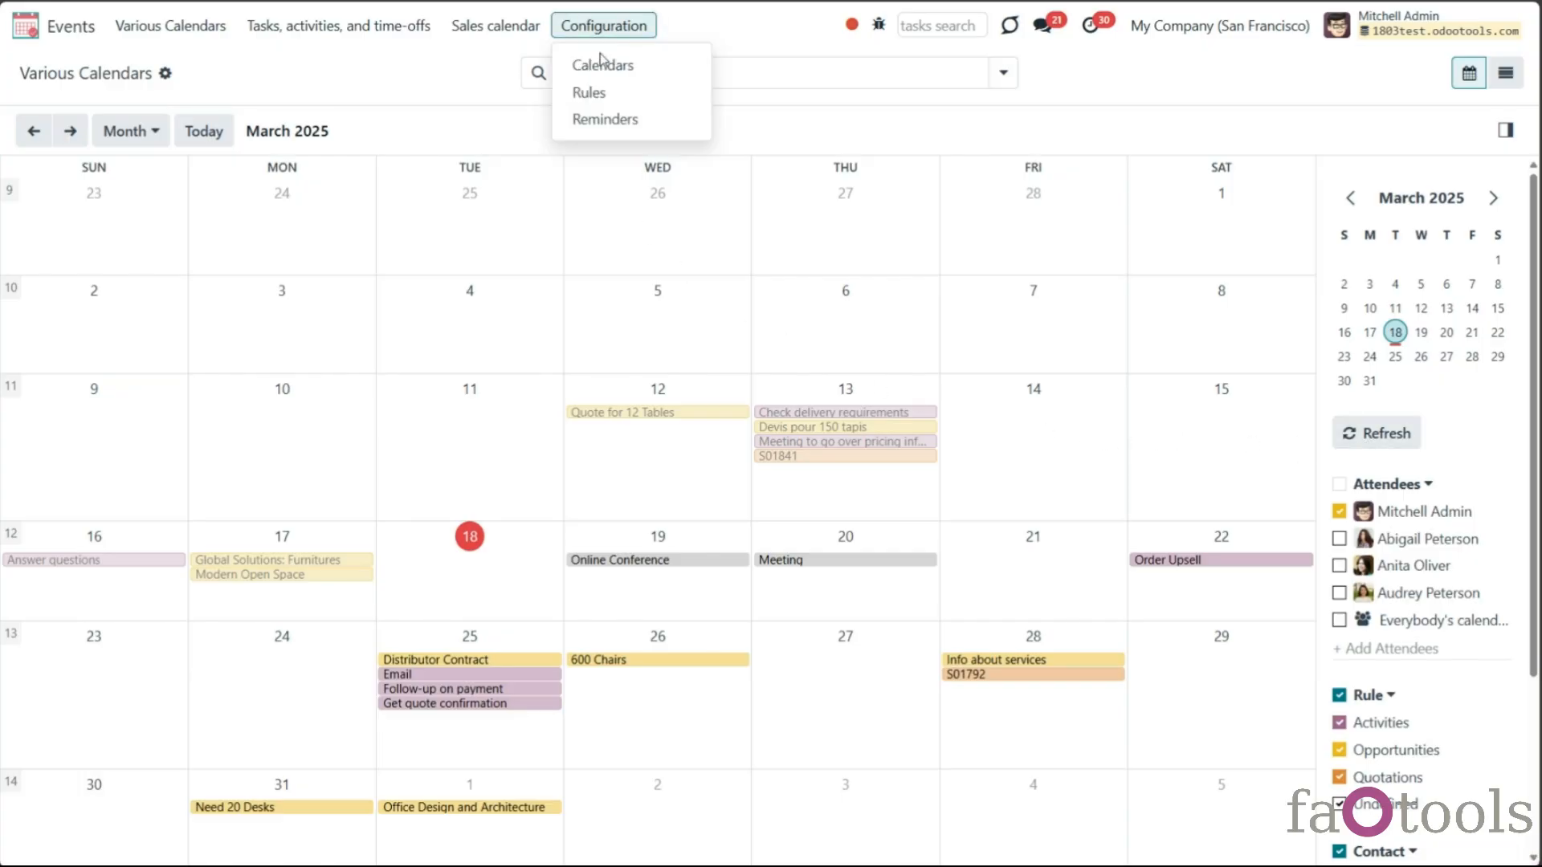
click(611, 72)
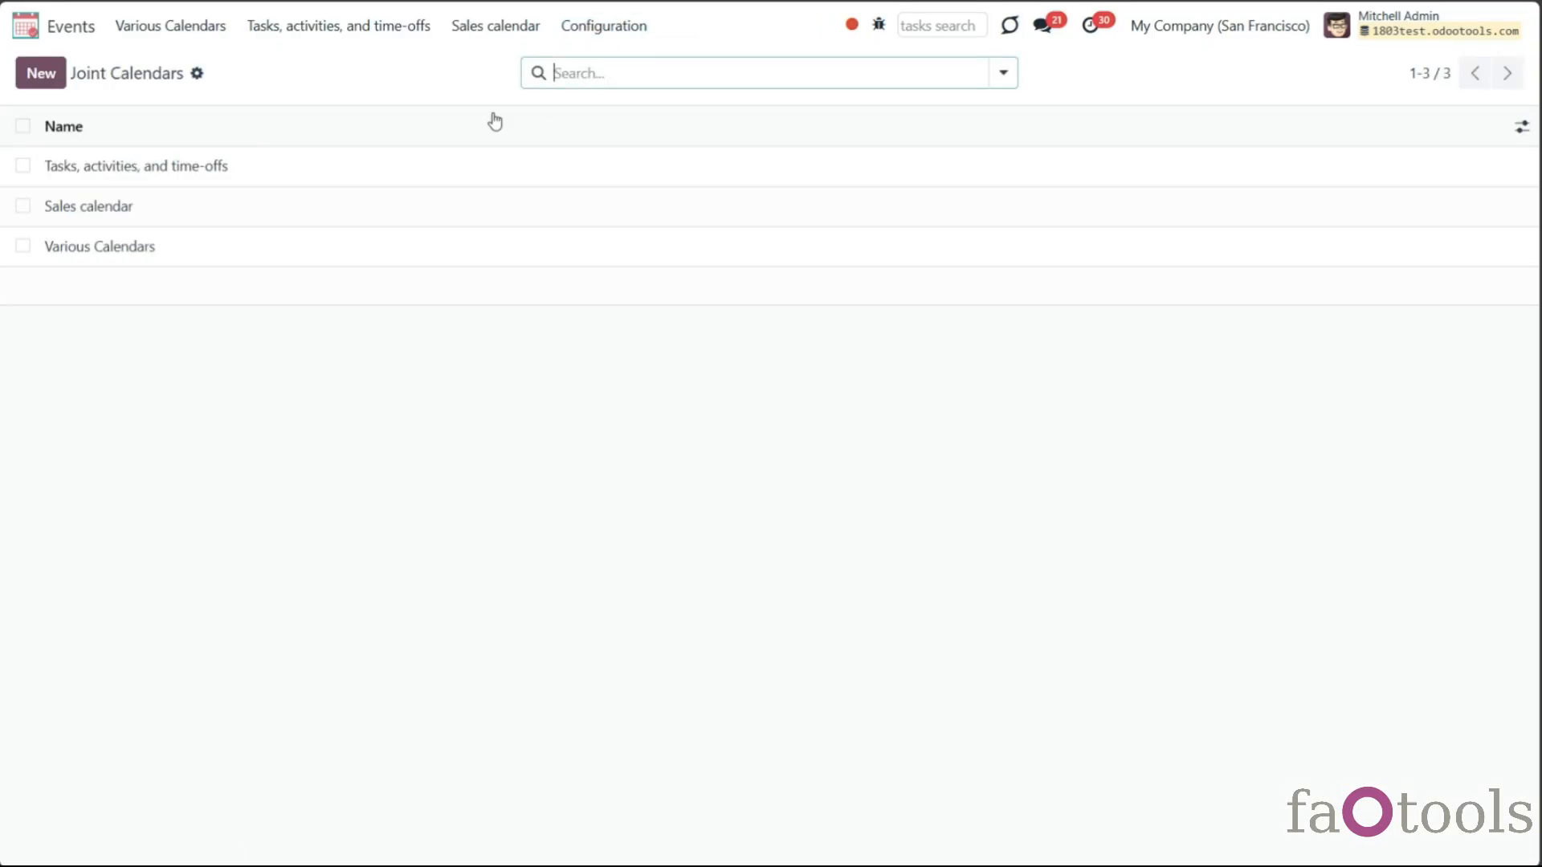
click(292, 245)
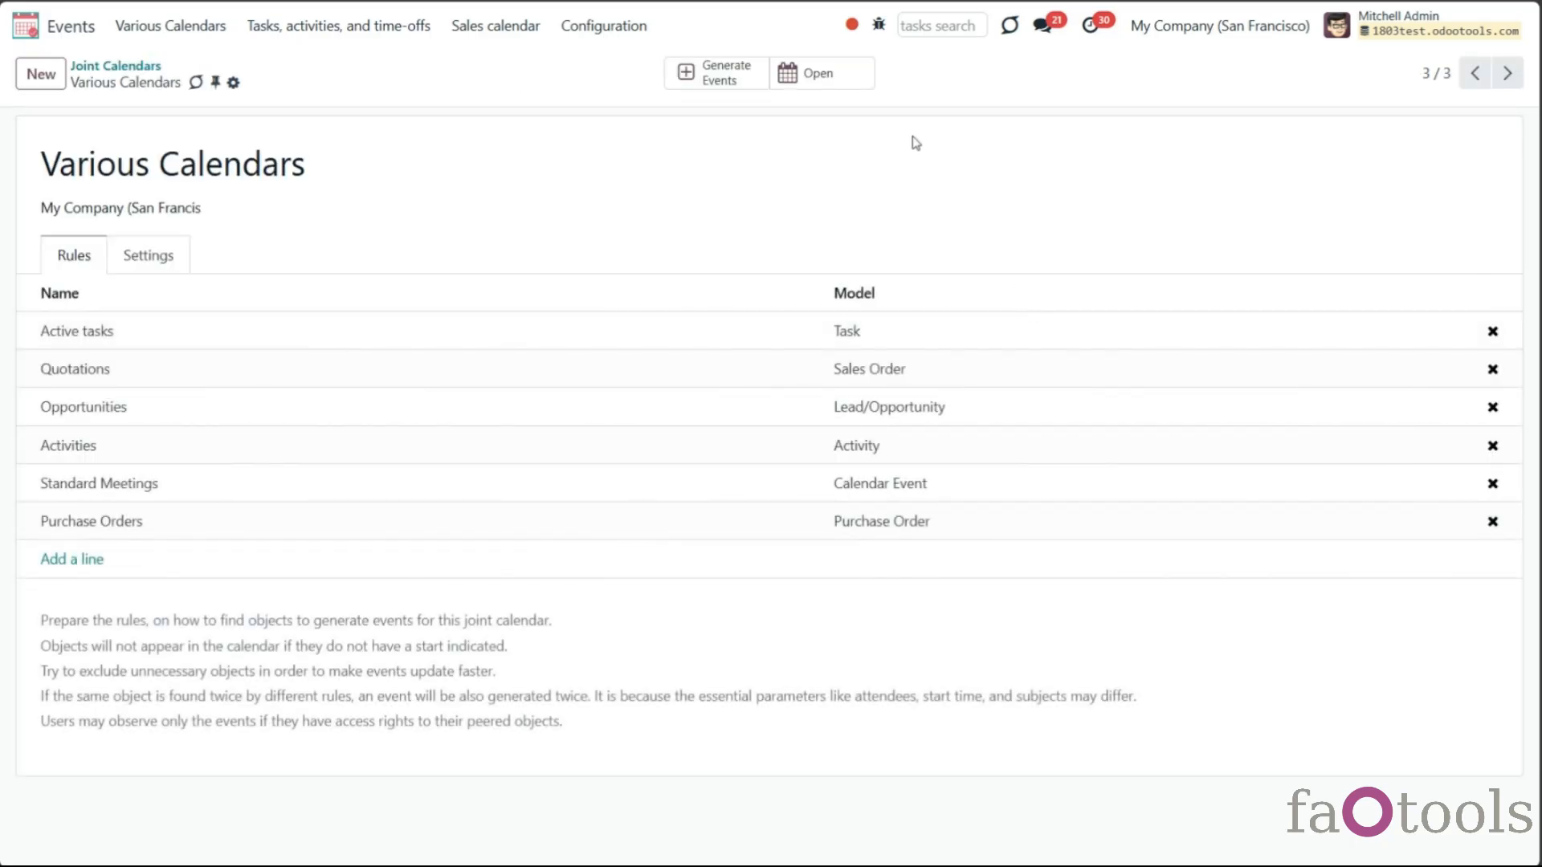
click(725, 87)
key(F5)
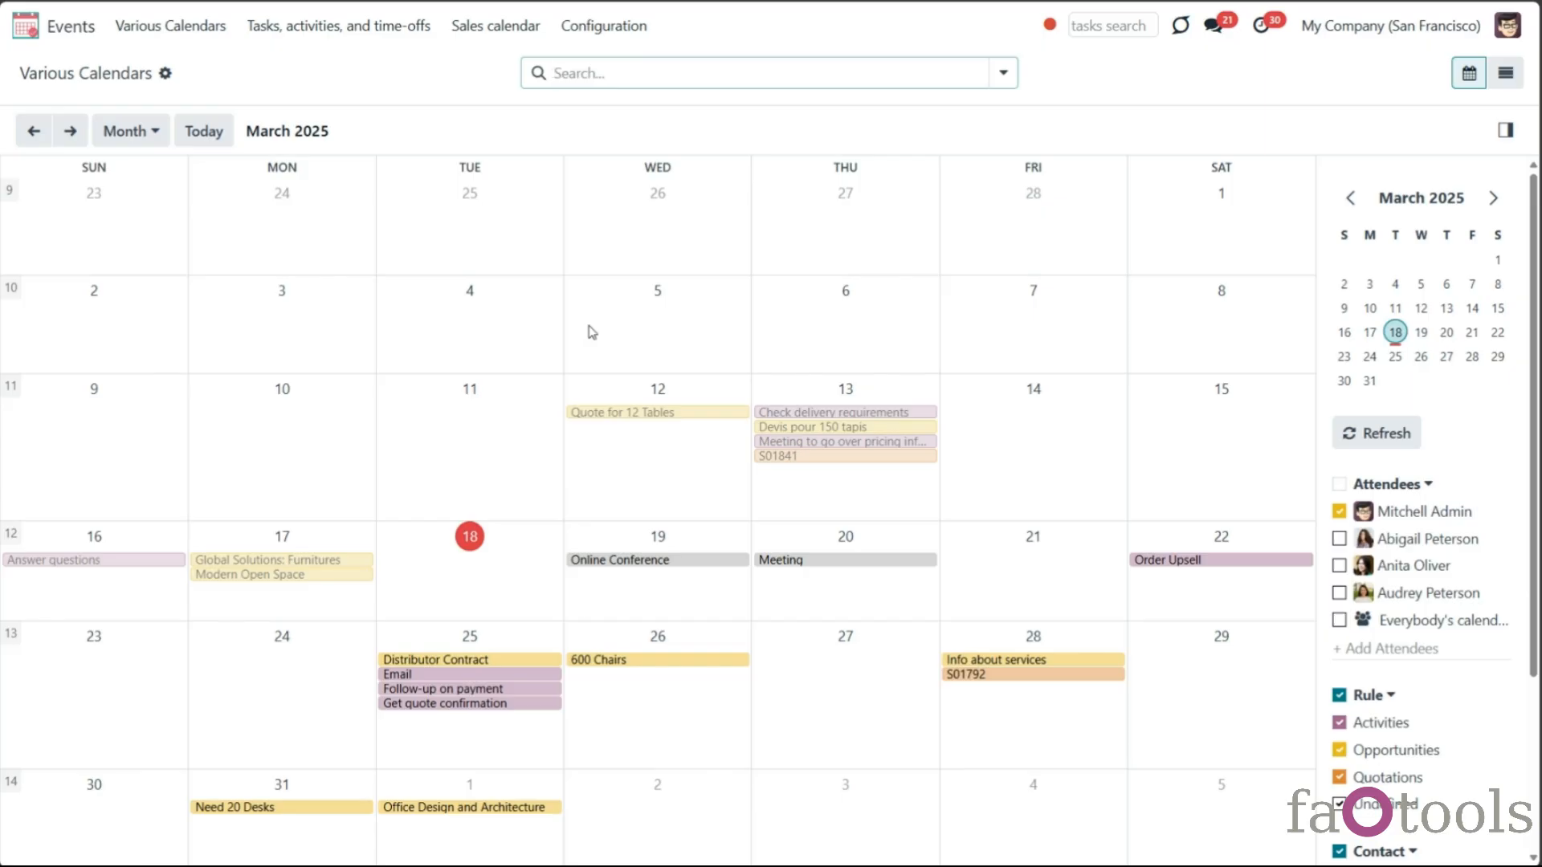
Step: Enable the Gantt view in the Various Calendars joint calendar's settings and save the record
click(629, 32)
click(634, 64)
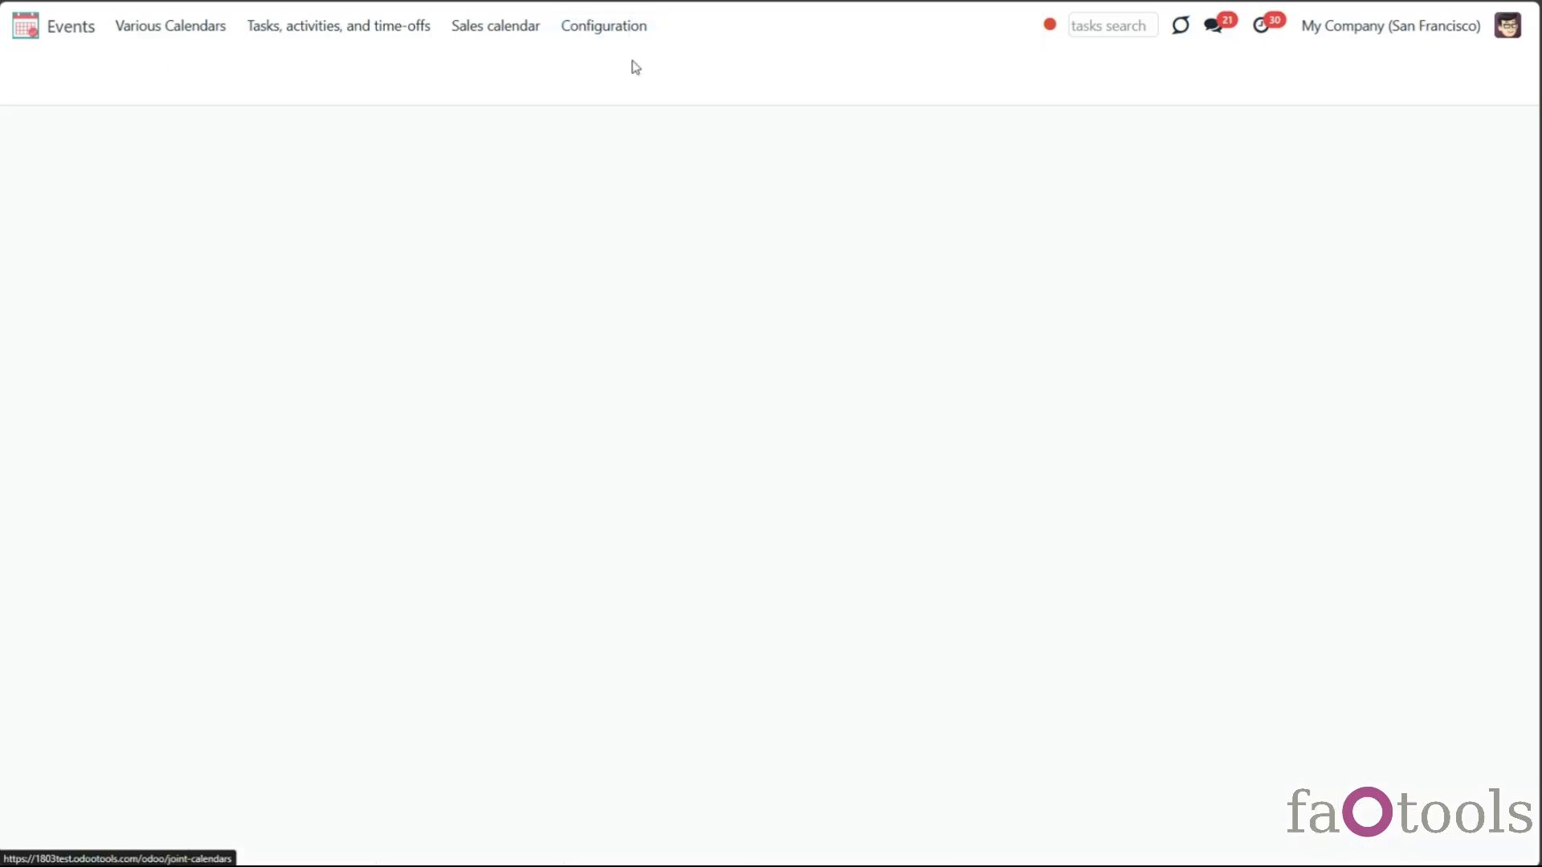
click(444, 260)
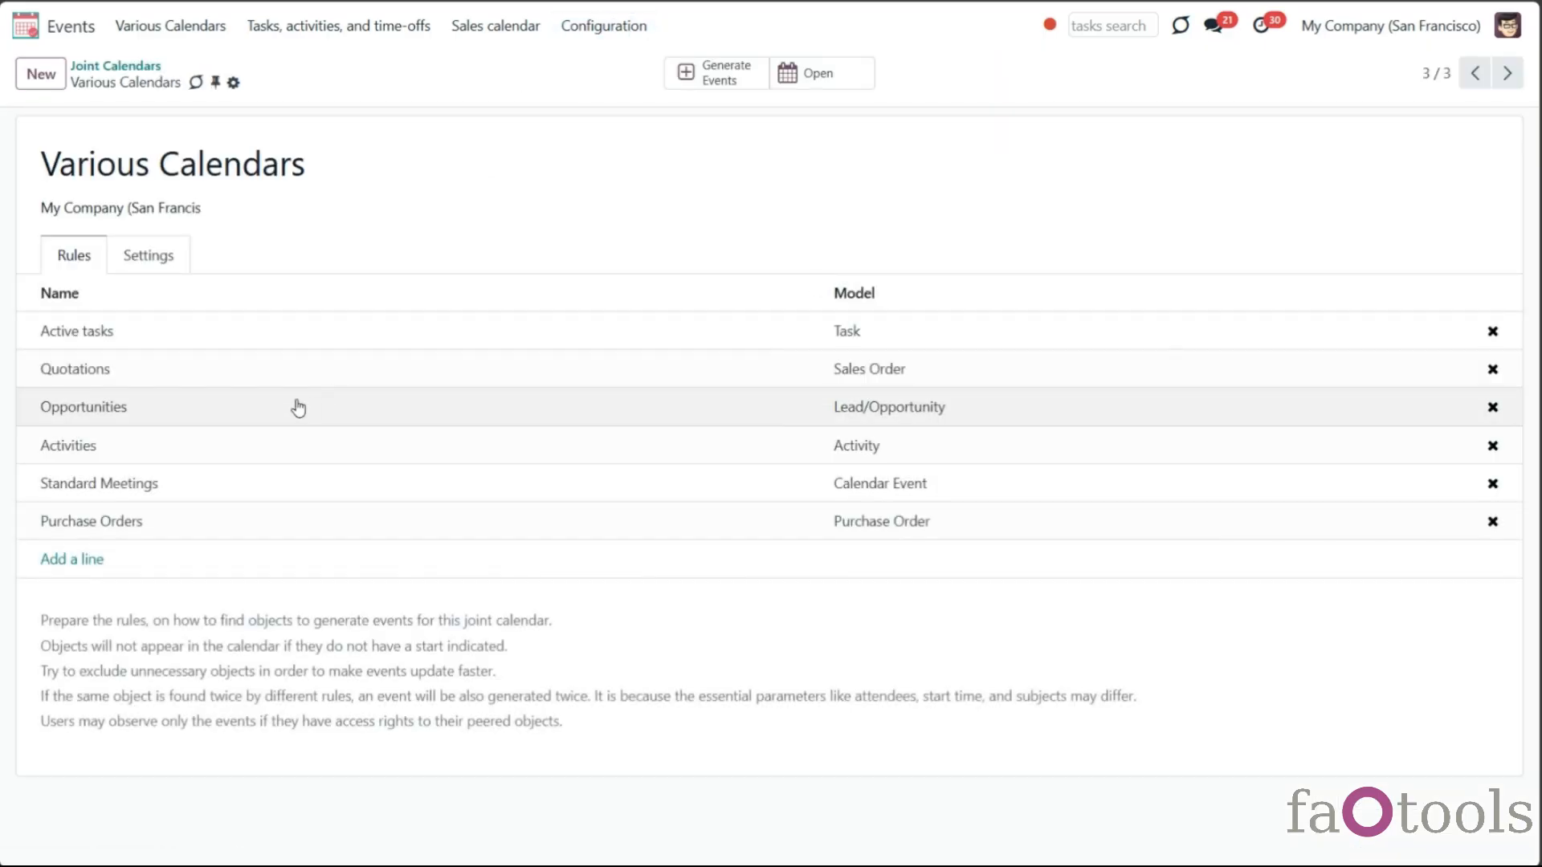
click(153, 256)
click(155, 443)
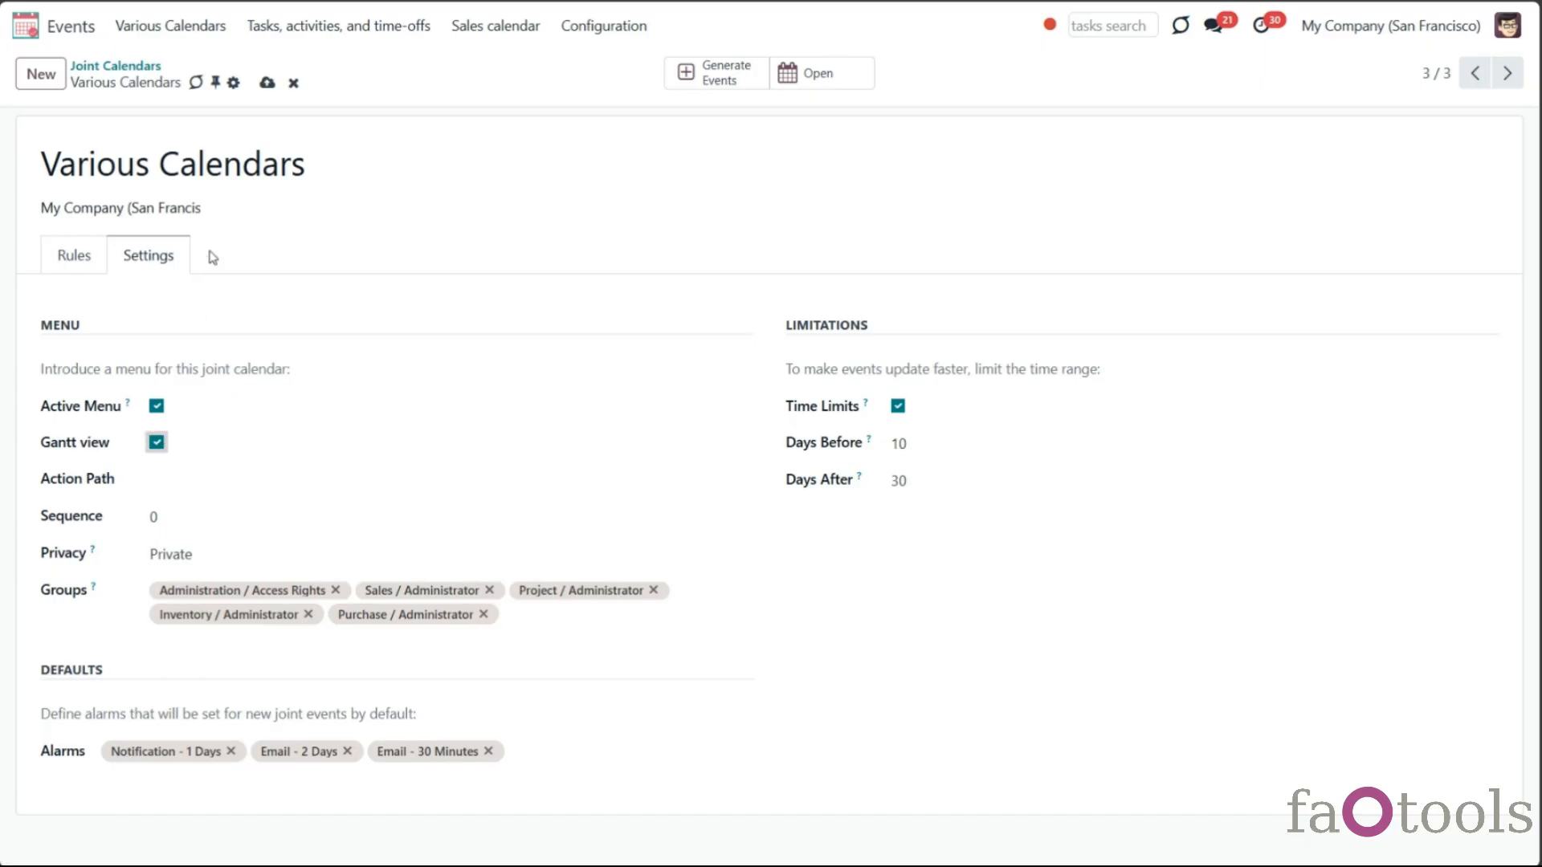
click(267, 83)
Step: Open Various Calendars and switch it to the Gantt view
click(206, 39)
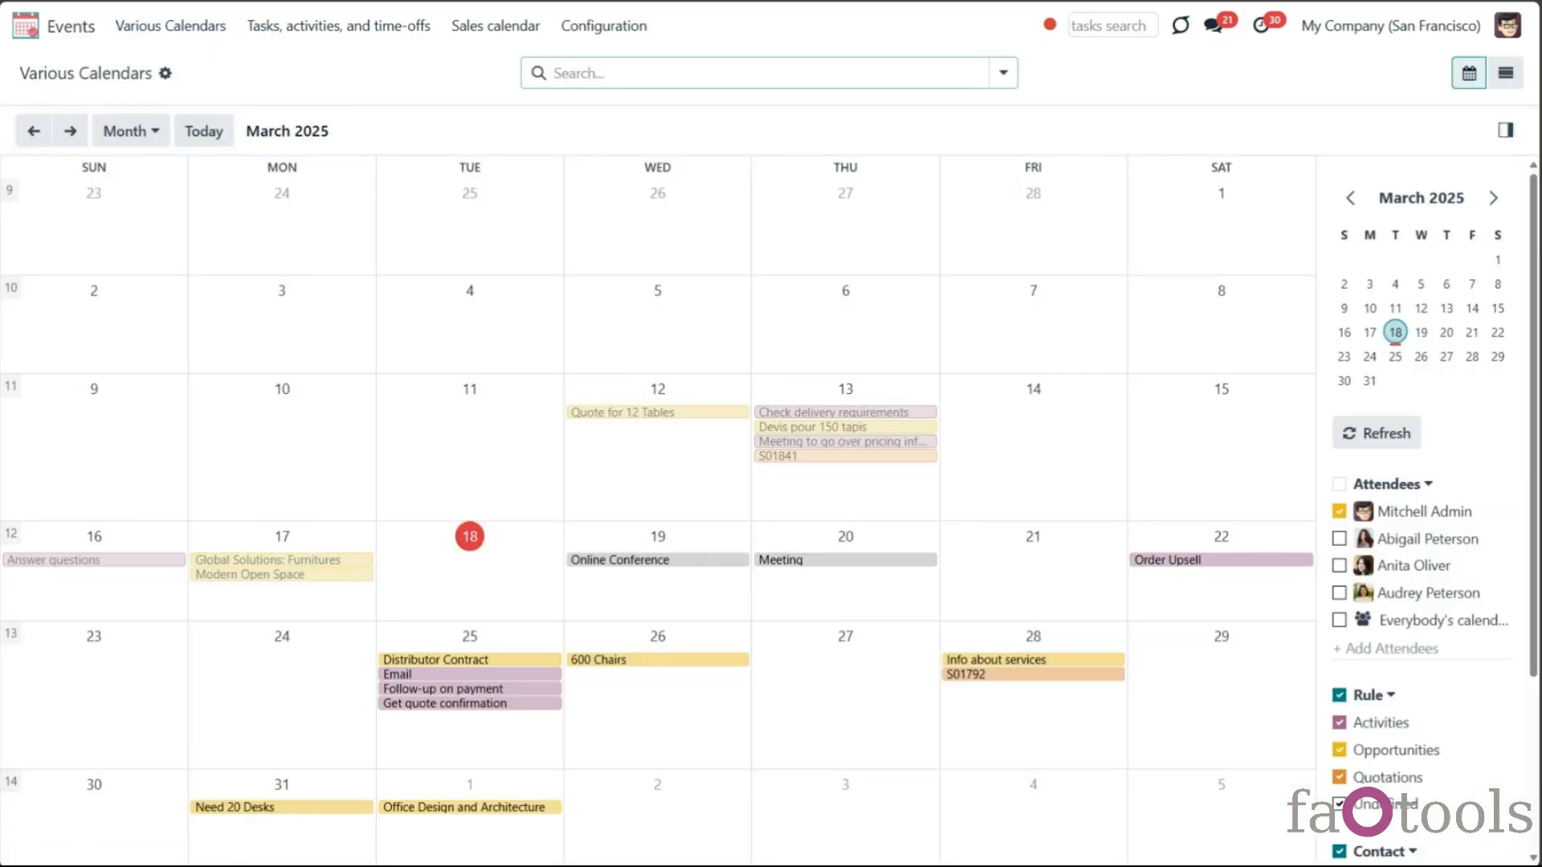
click(281, 14)
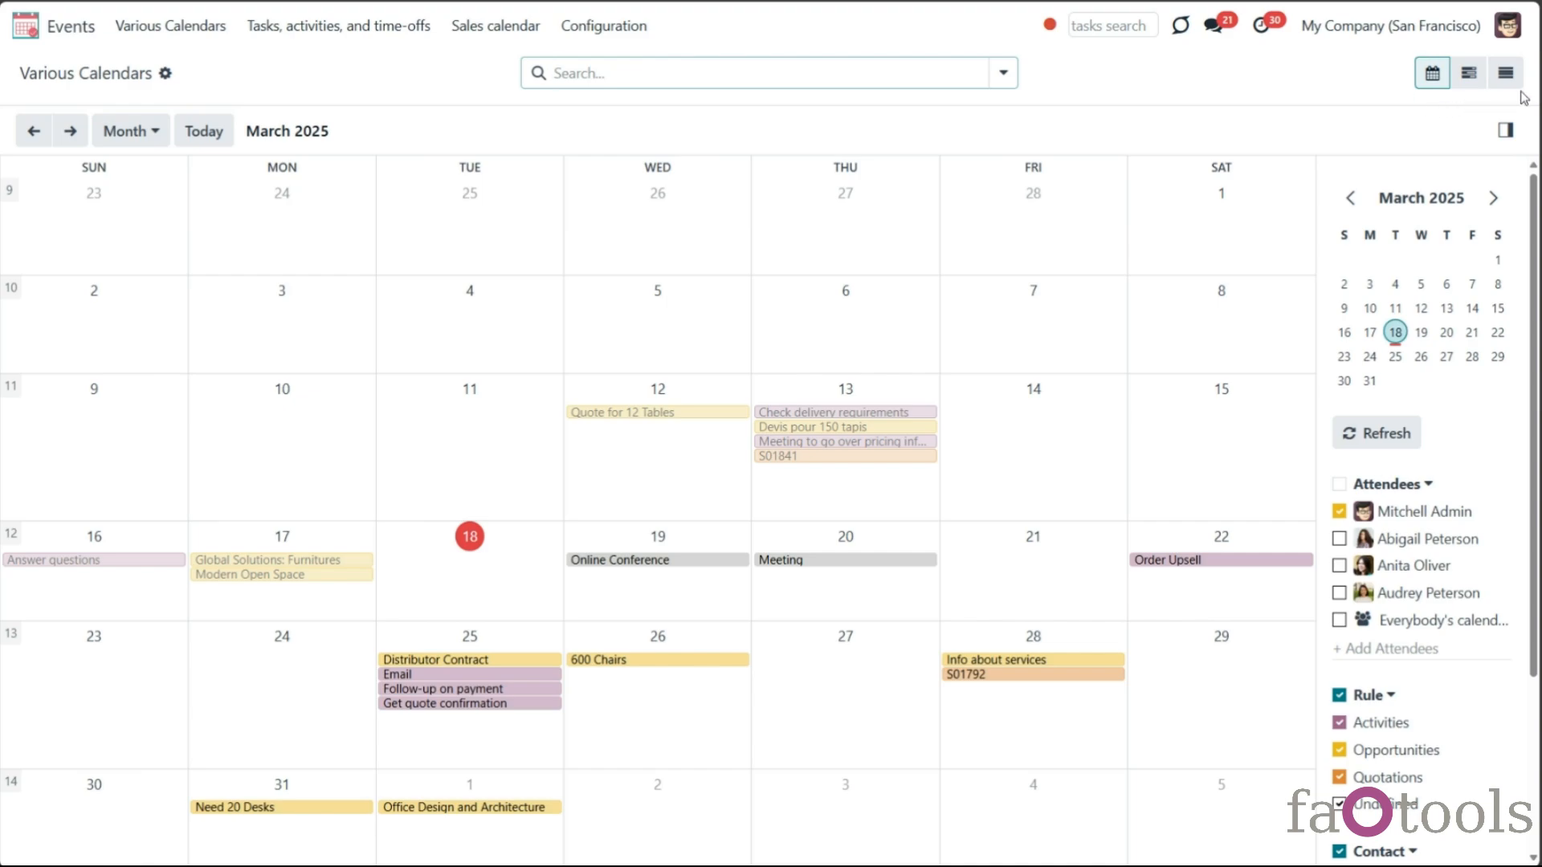
click(1469, 84)
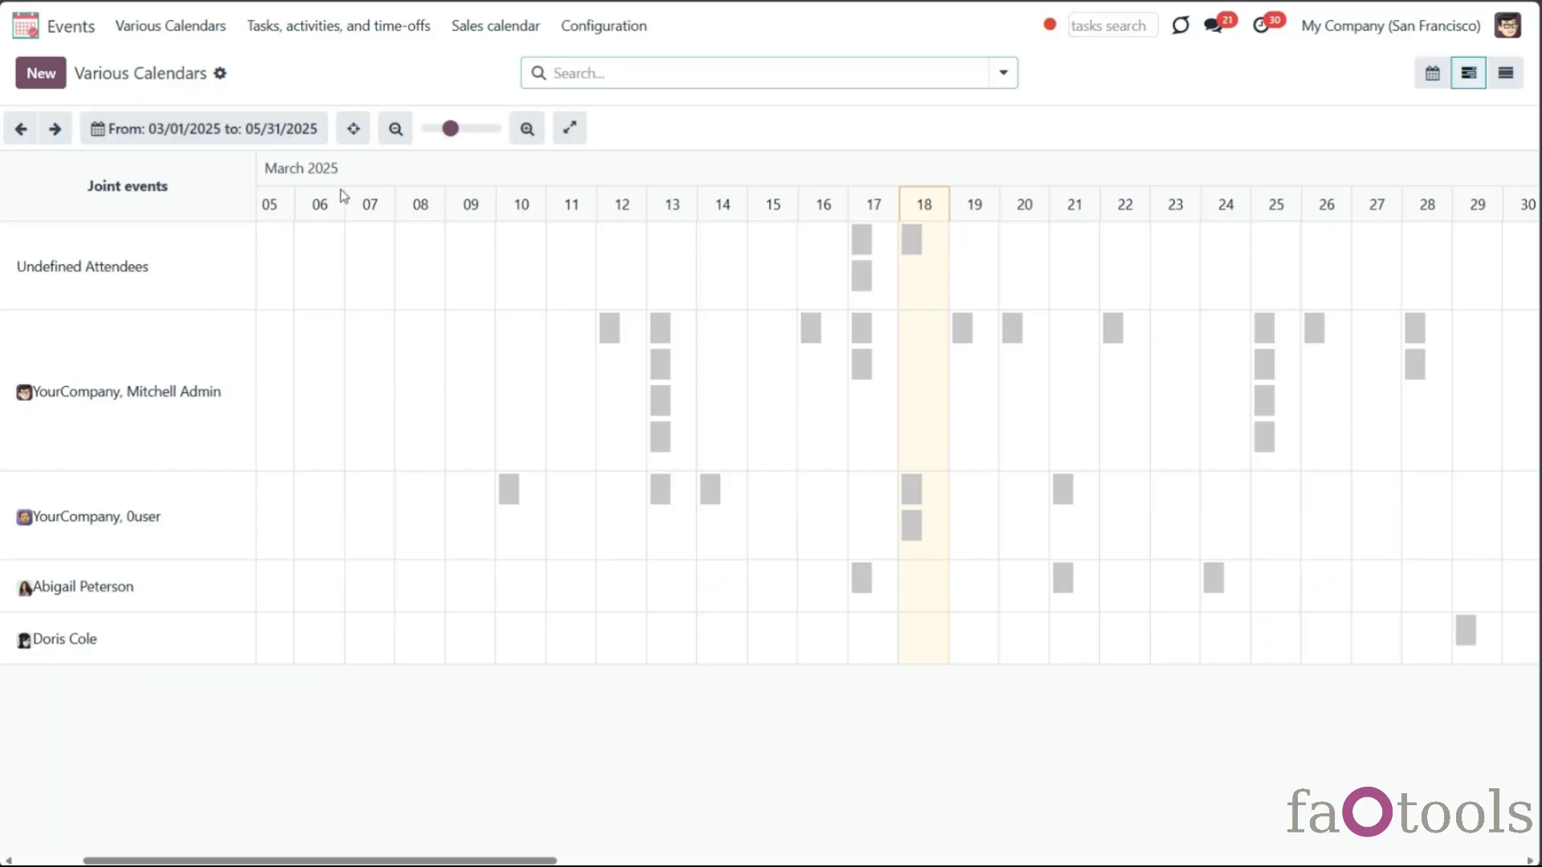
Step: View the Gantt chart's joint events for this week, today and this month
click(312, 146)
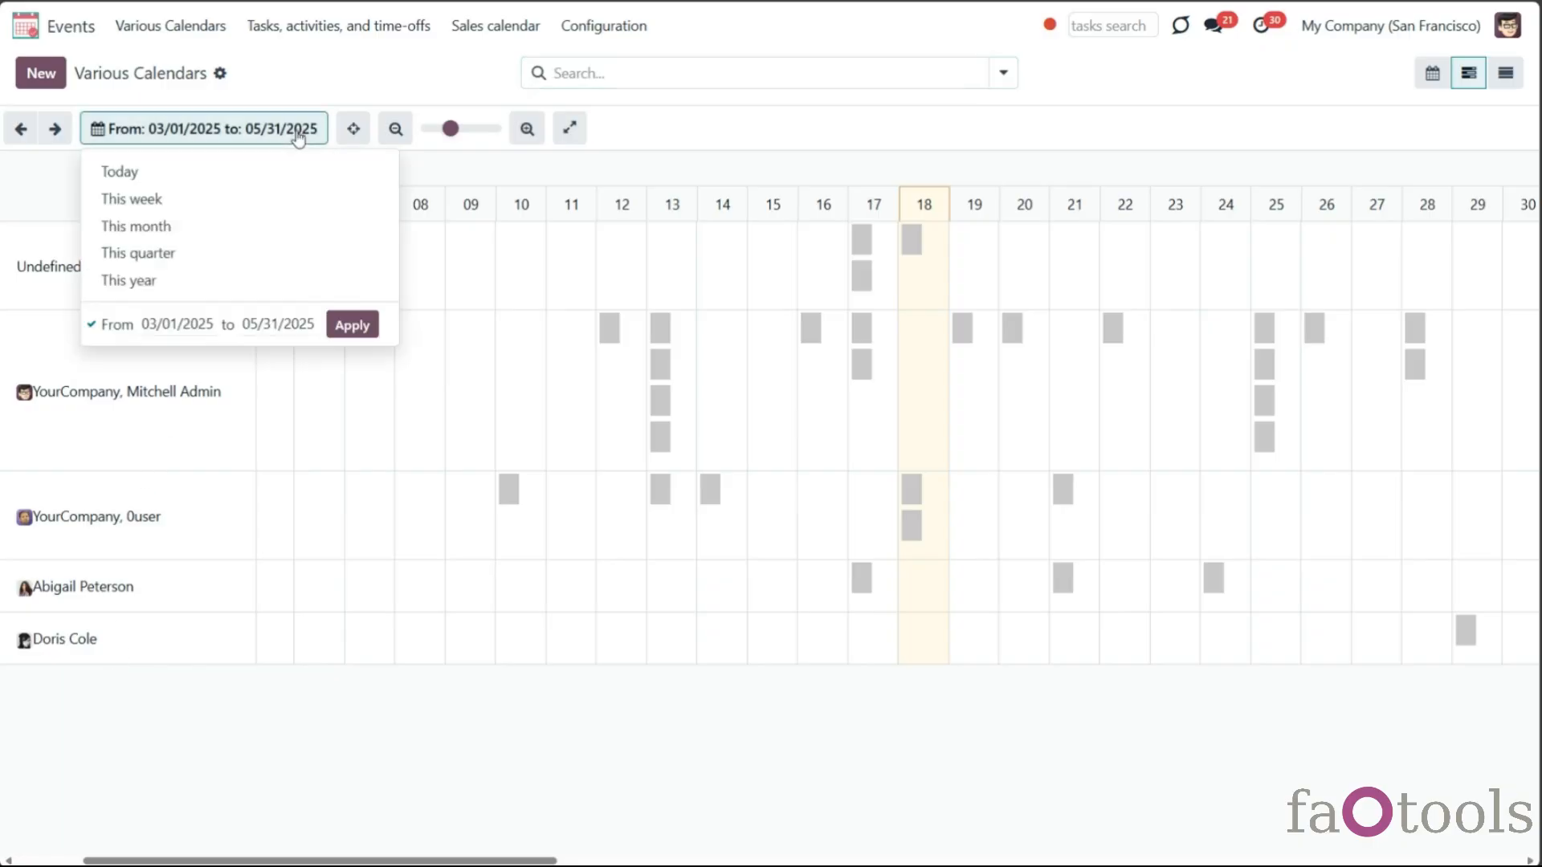
click(271, 200)
click(160, 138)
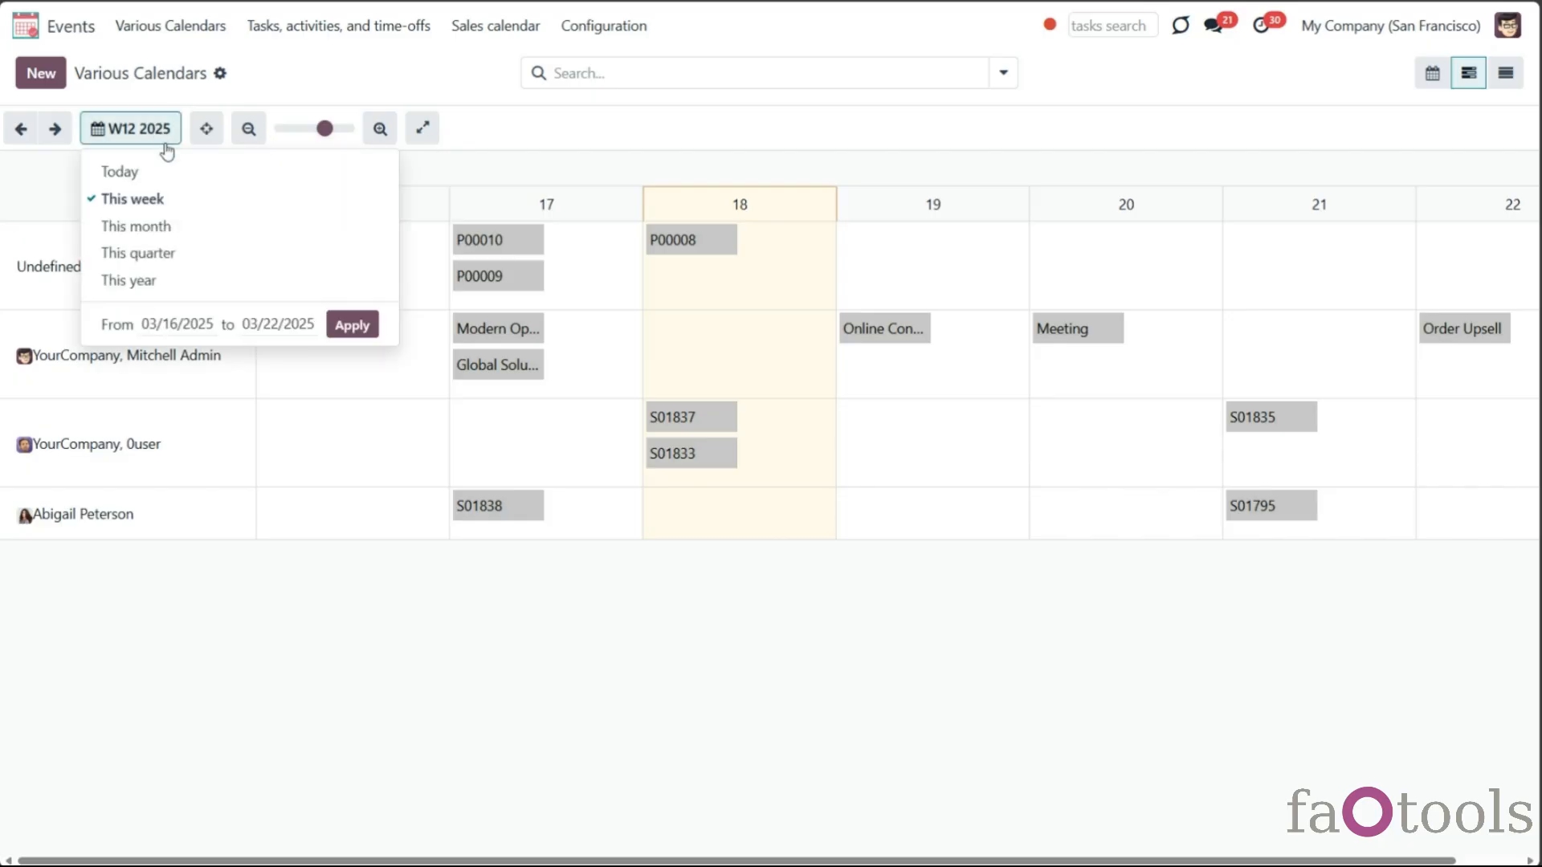
click(171, 176)
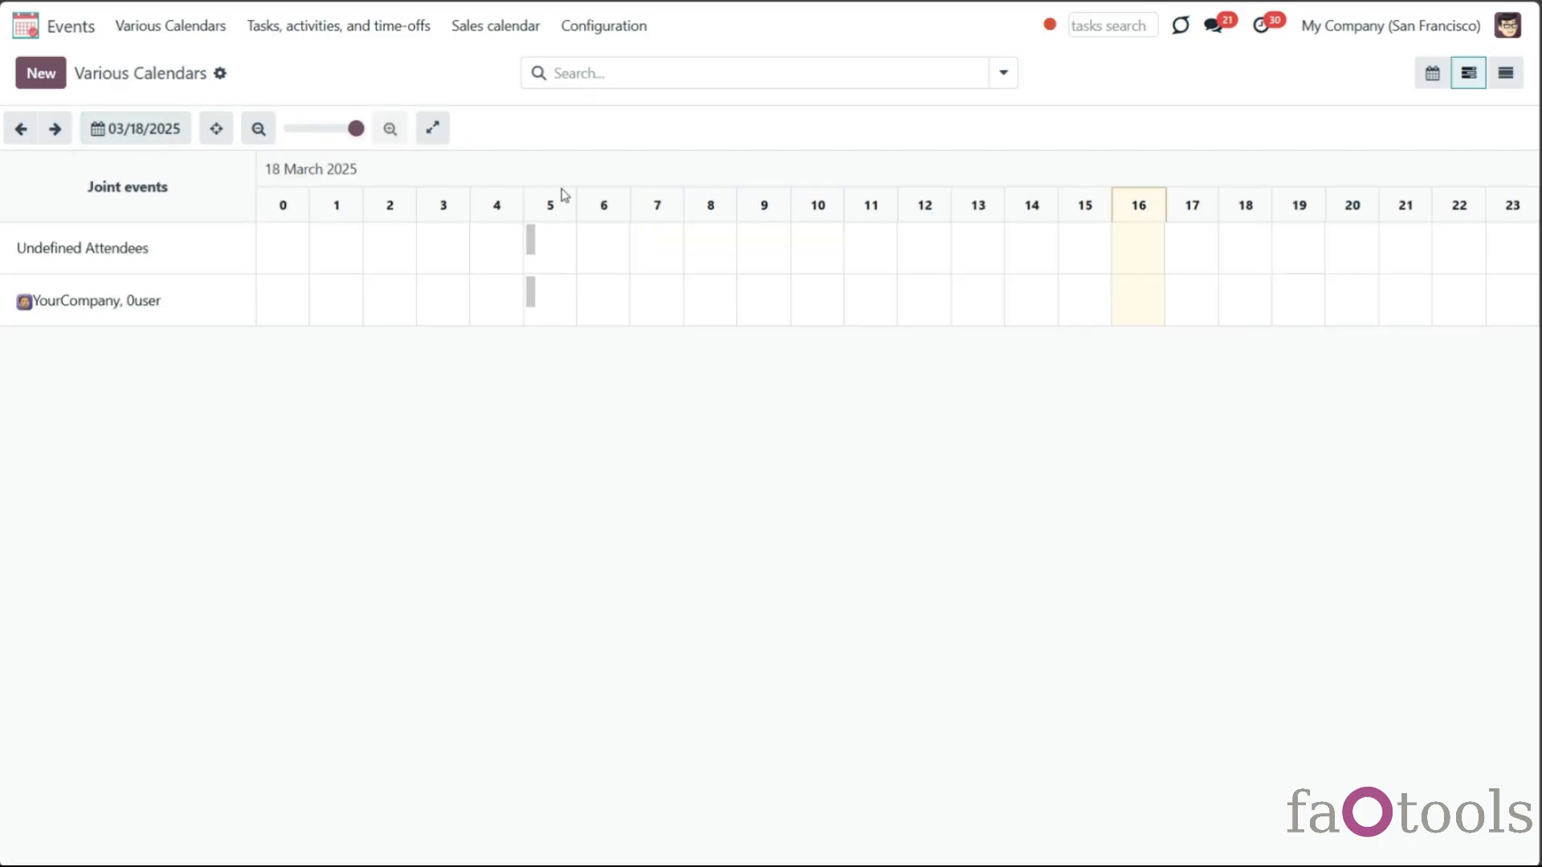
click(139, 131)
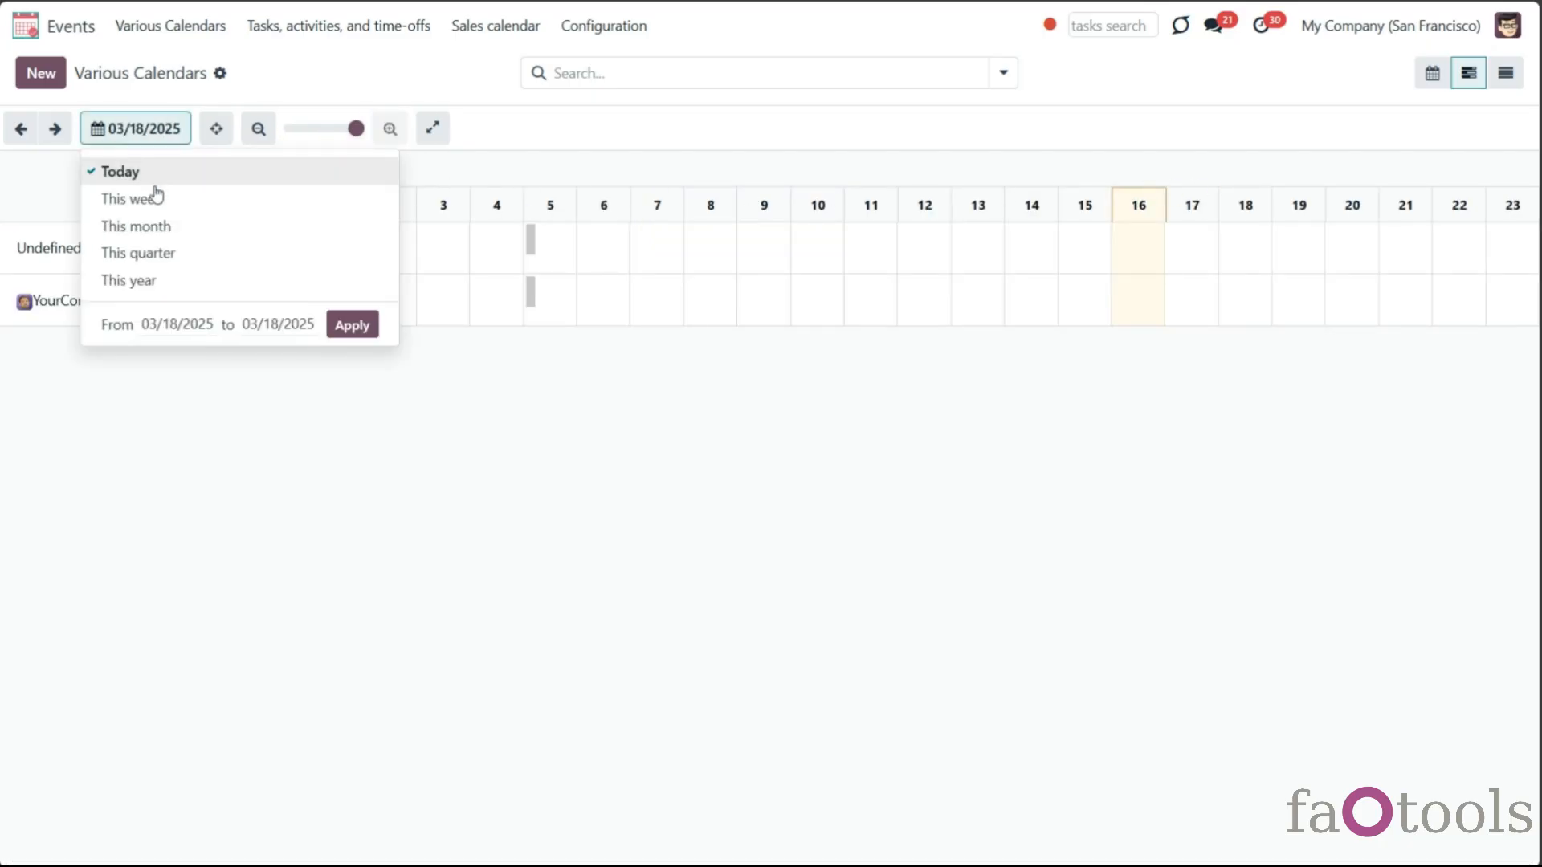
click(161, 222)
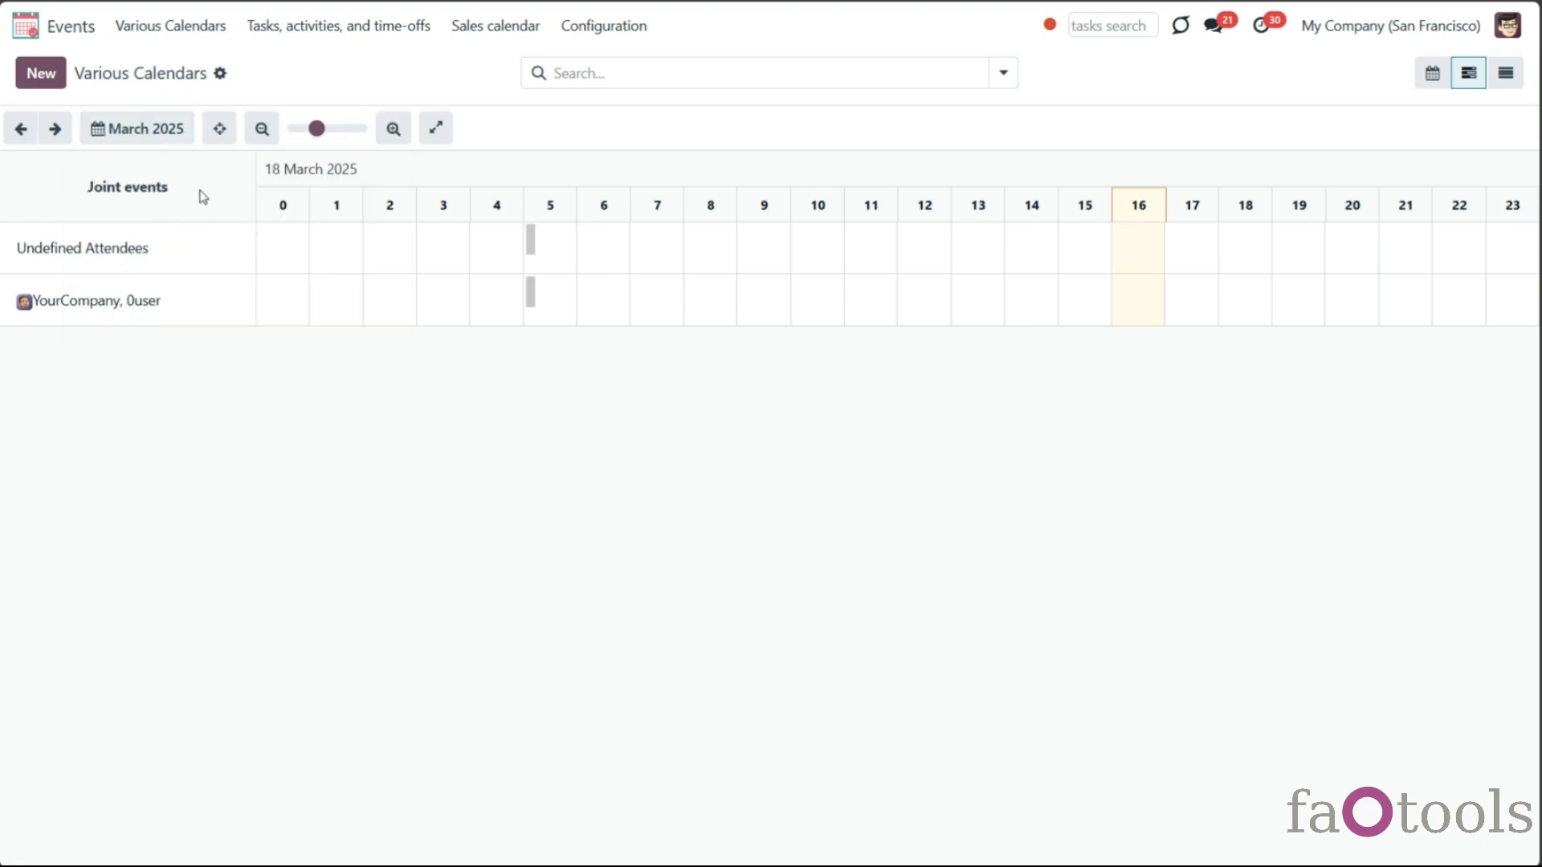
Step: Filter the Gantt chart by contact "azure", inspect the P00010 event's details and clear the filter
click(634, 71)
text(azure)
click(591, 172)
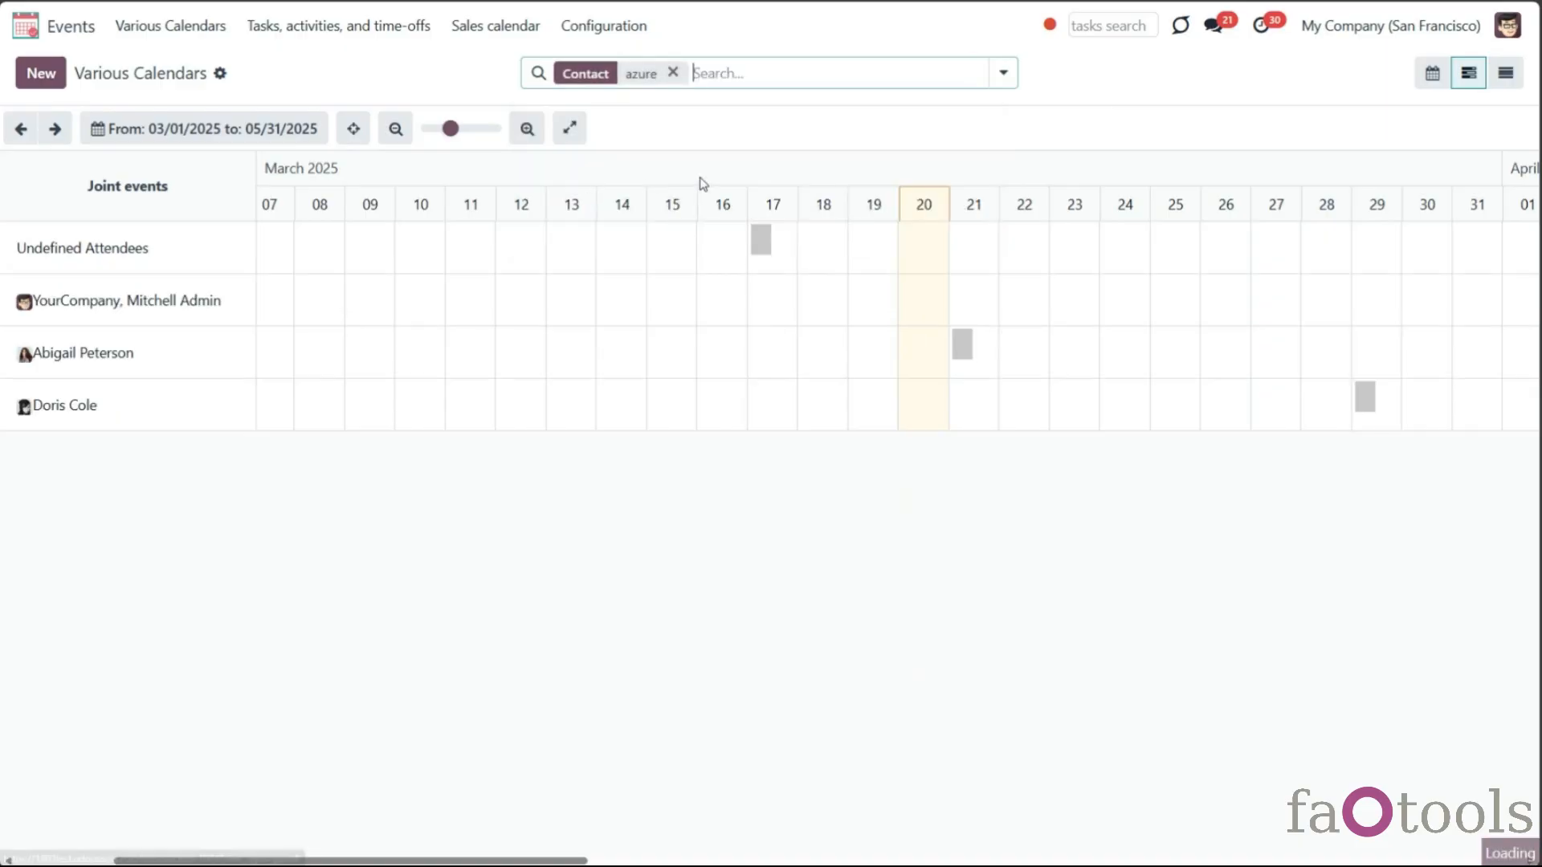
click(758, 238)
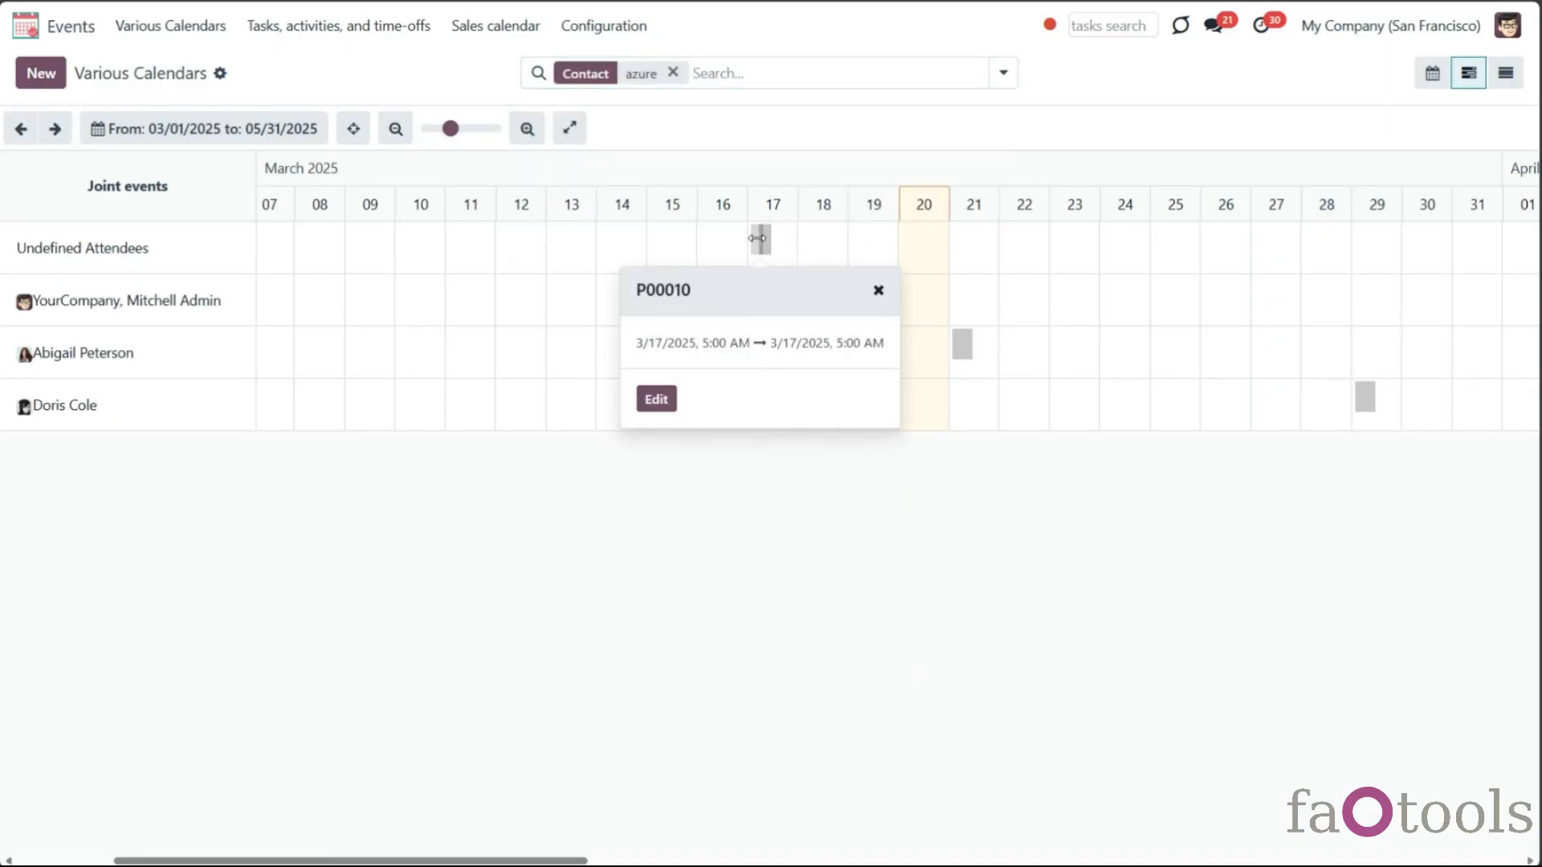
click(656, 399)
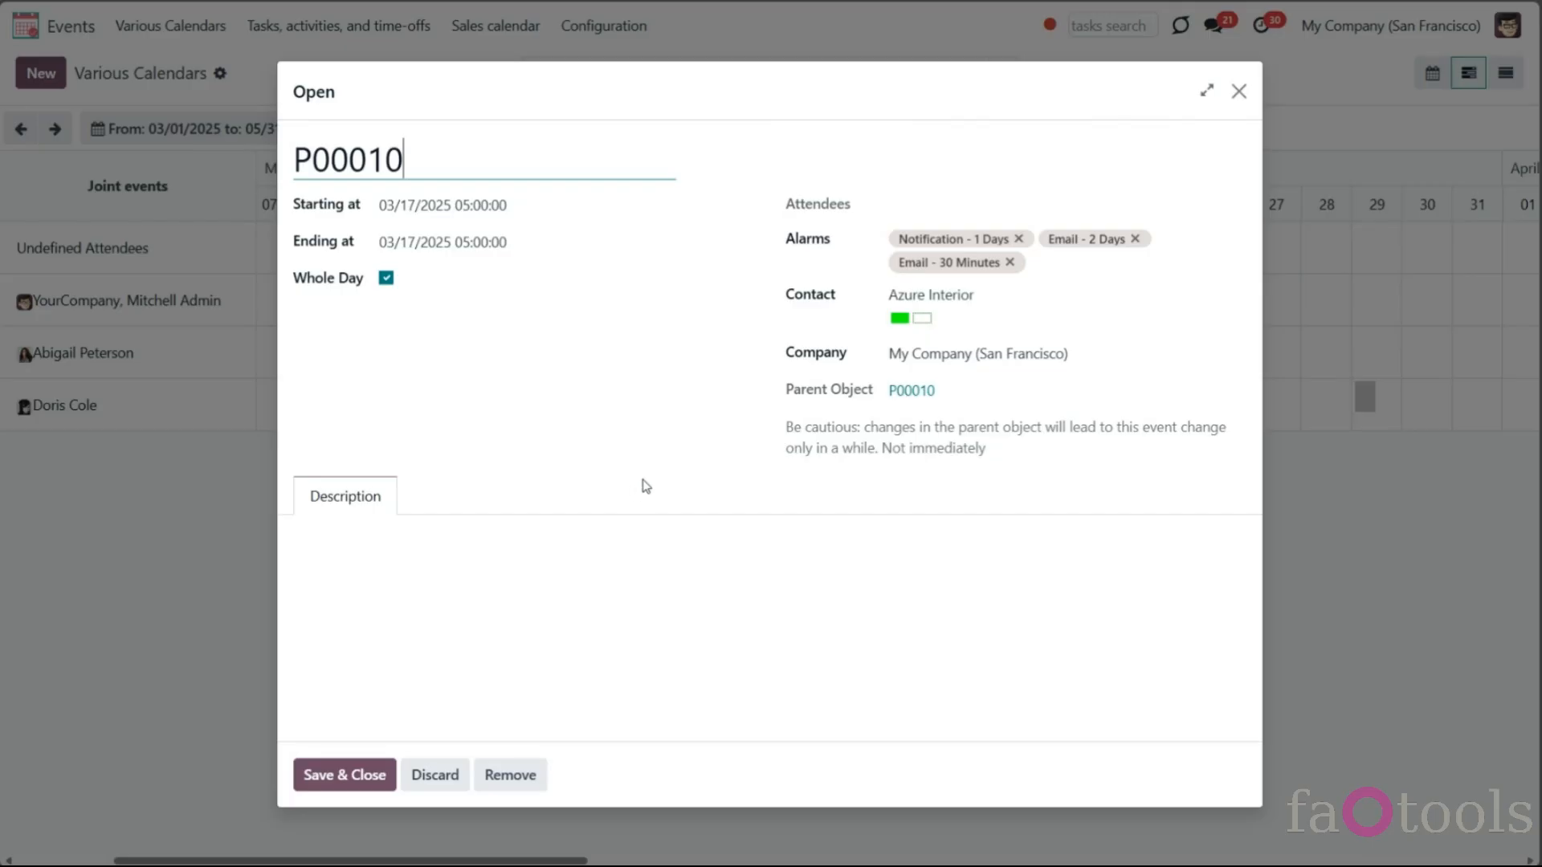
click(1237, 94)
click(672, 73)
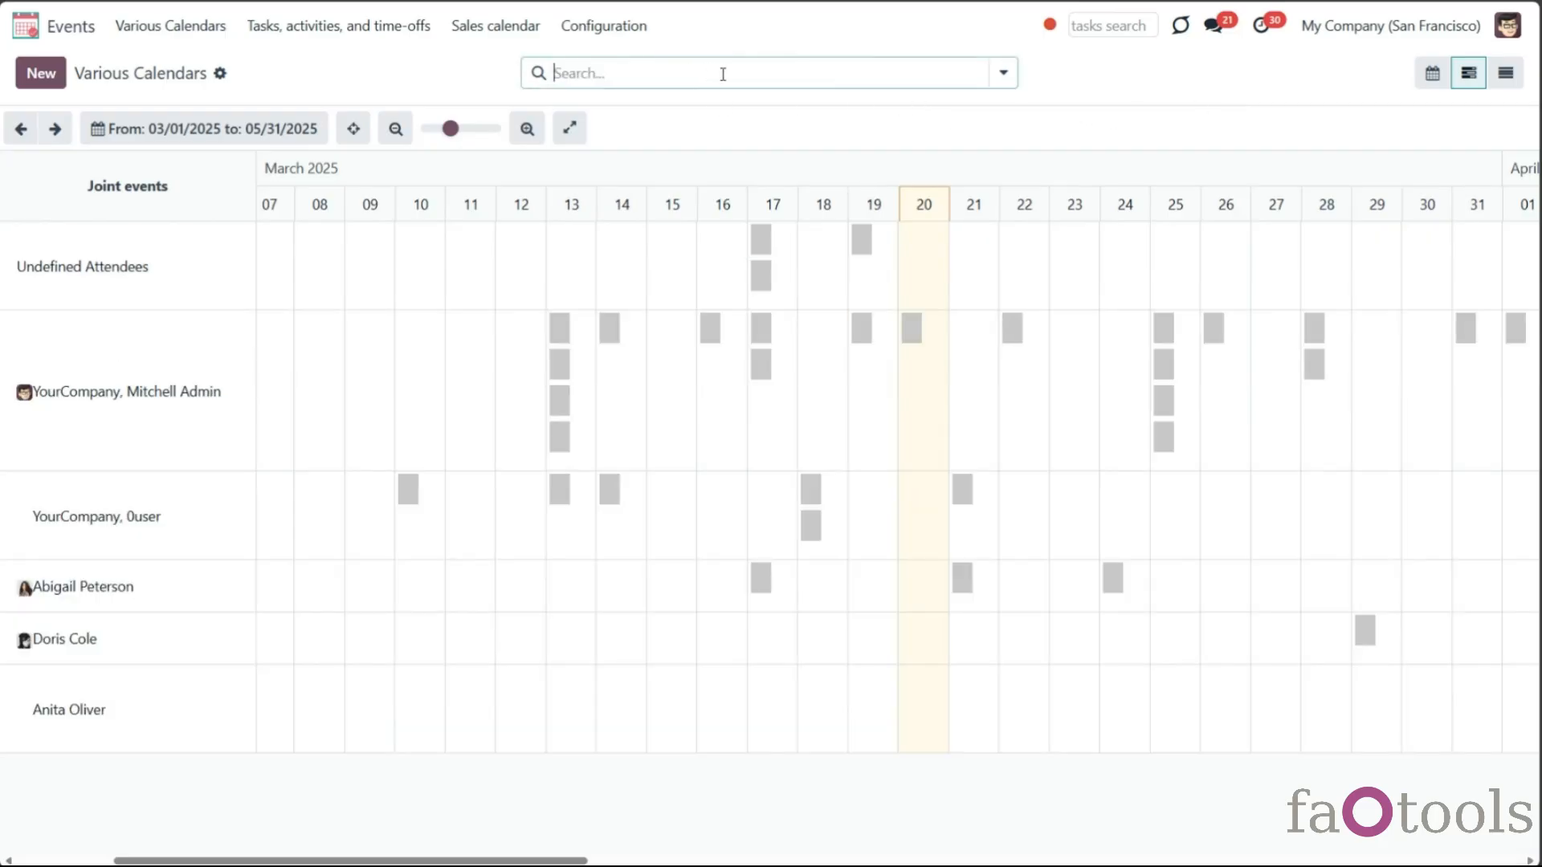
Step: Group the Gantt chart by Attendee, Rule and Contact, and clear the grouping
click(1003, 72)
click(670, 160)
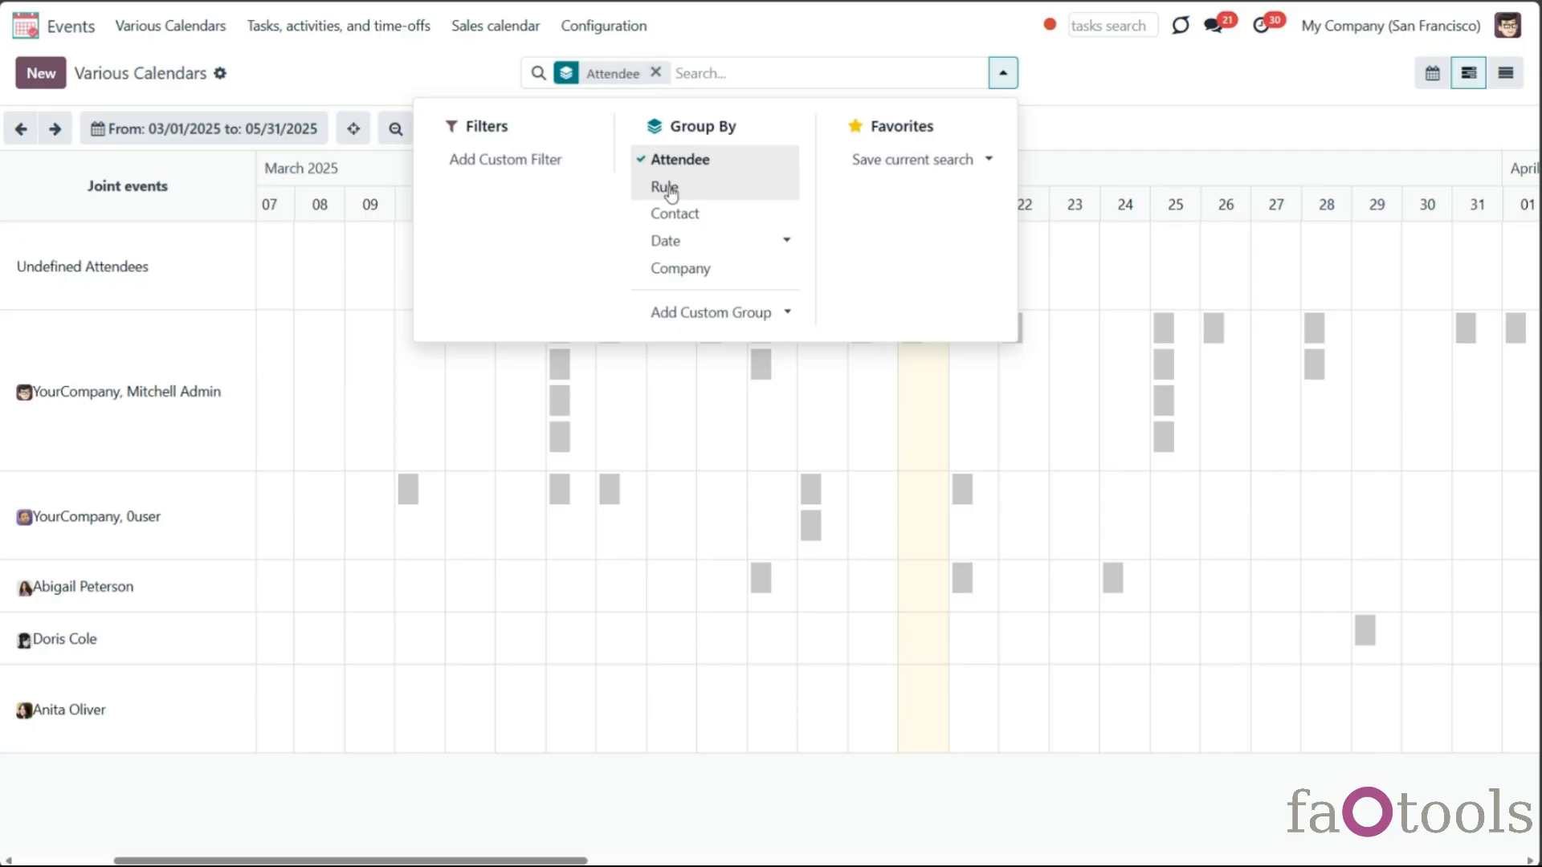
click(670, 187)
click(673, 214)
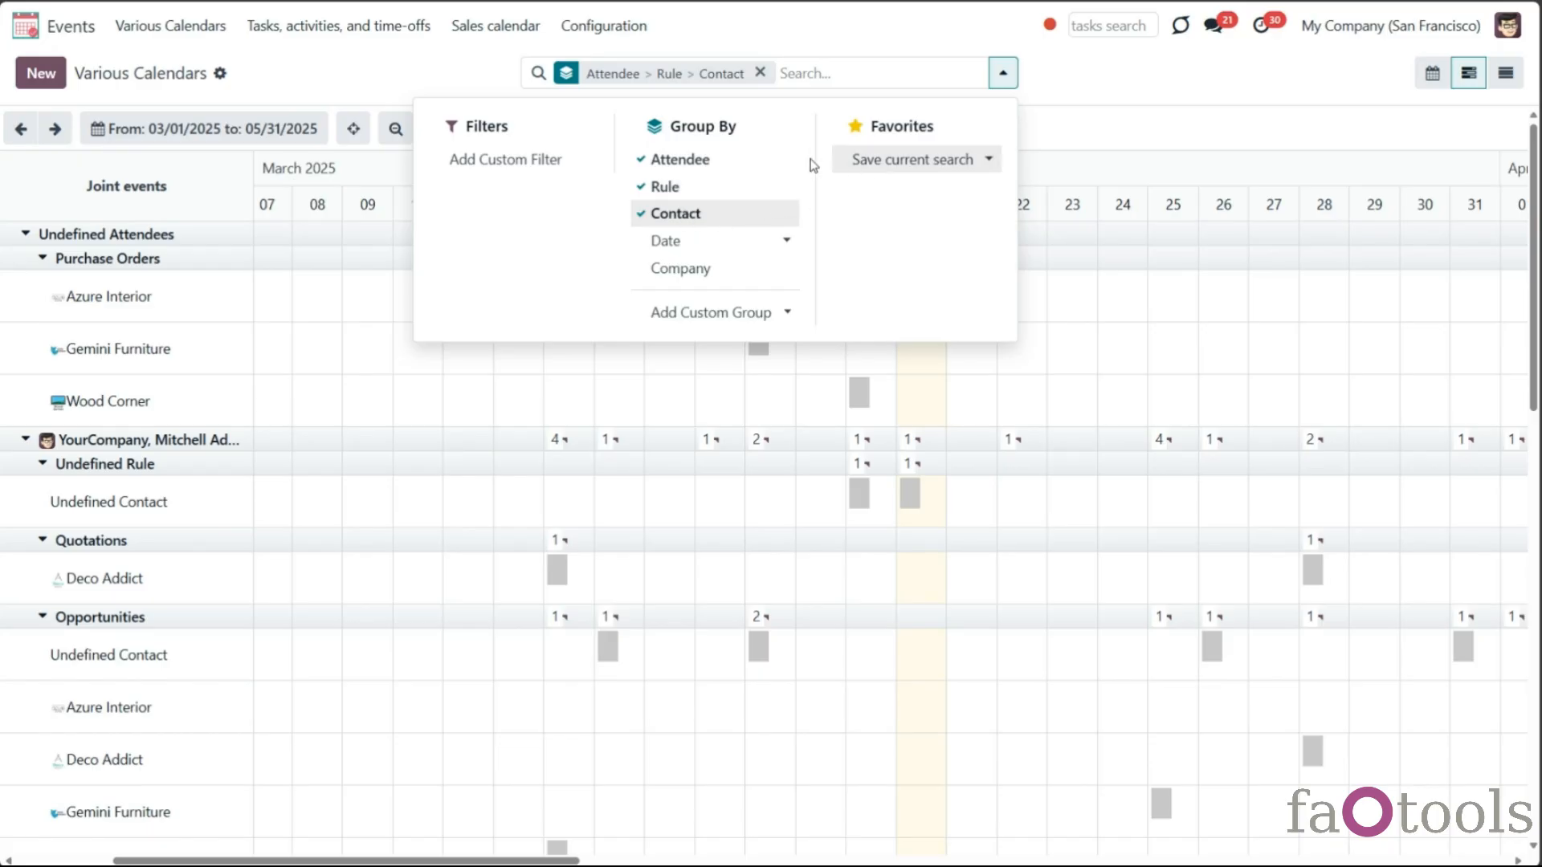
click(761, 73)
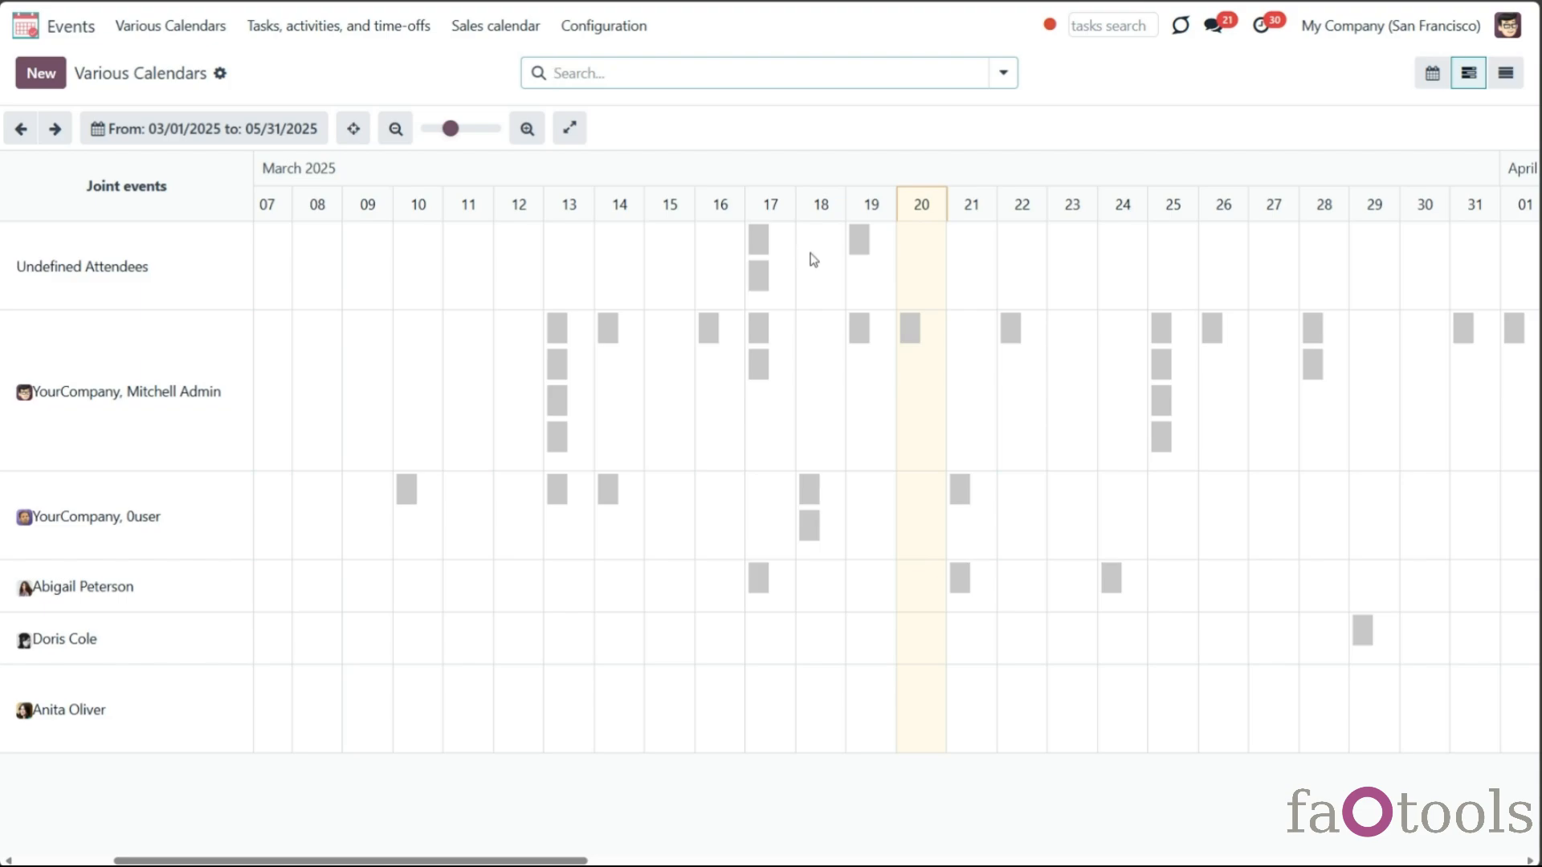
Step: Inspect the Online Conference event on March 19 and the Follow-up on payment event on March 25
click(863, 337)
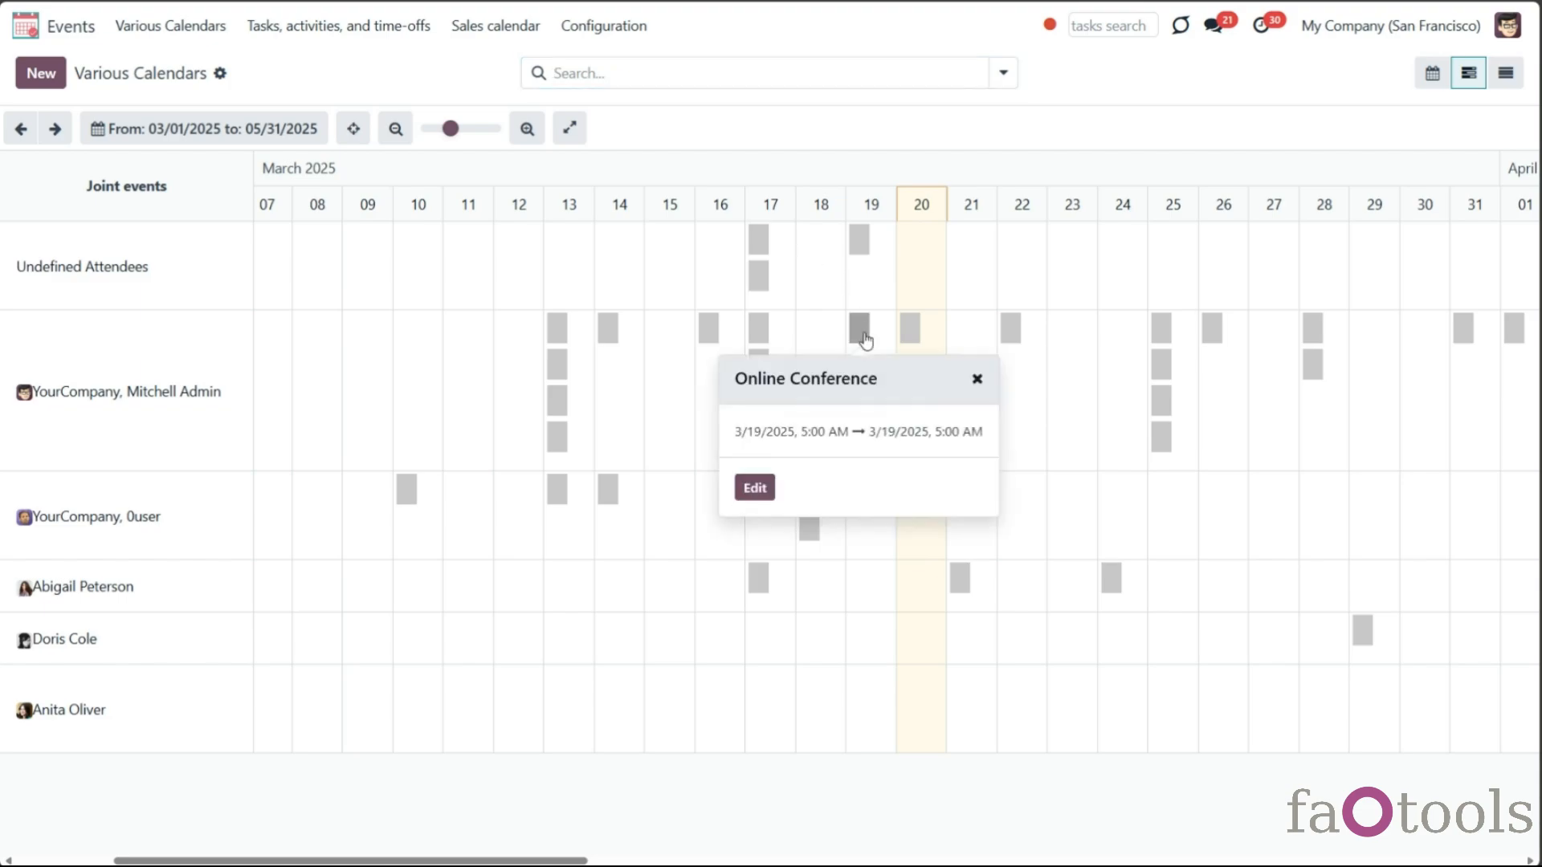
click(1163, 340)
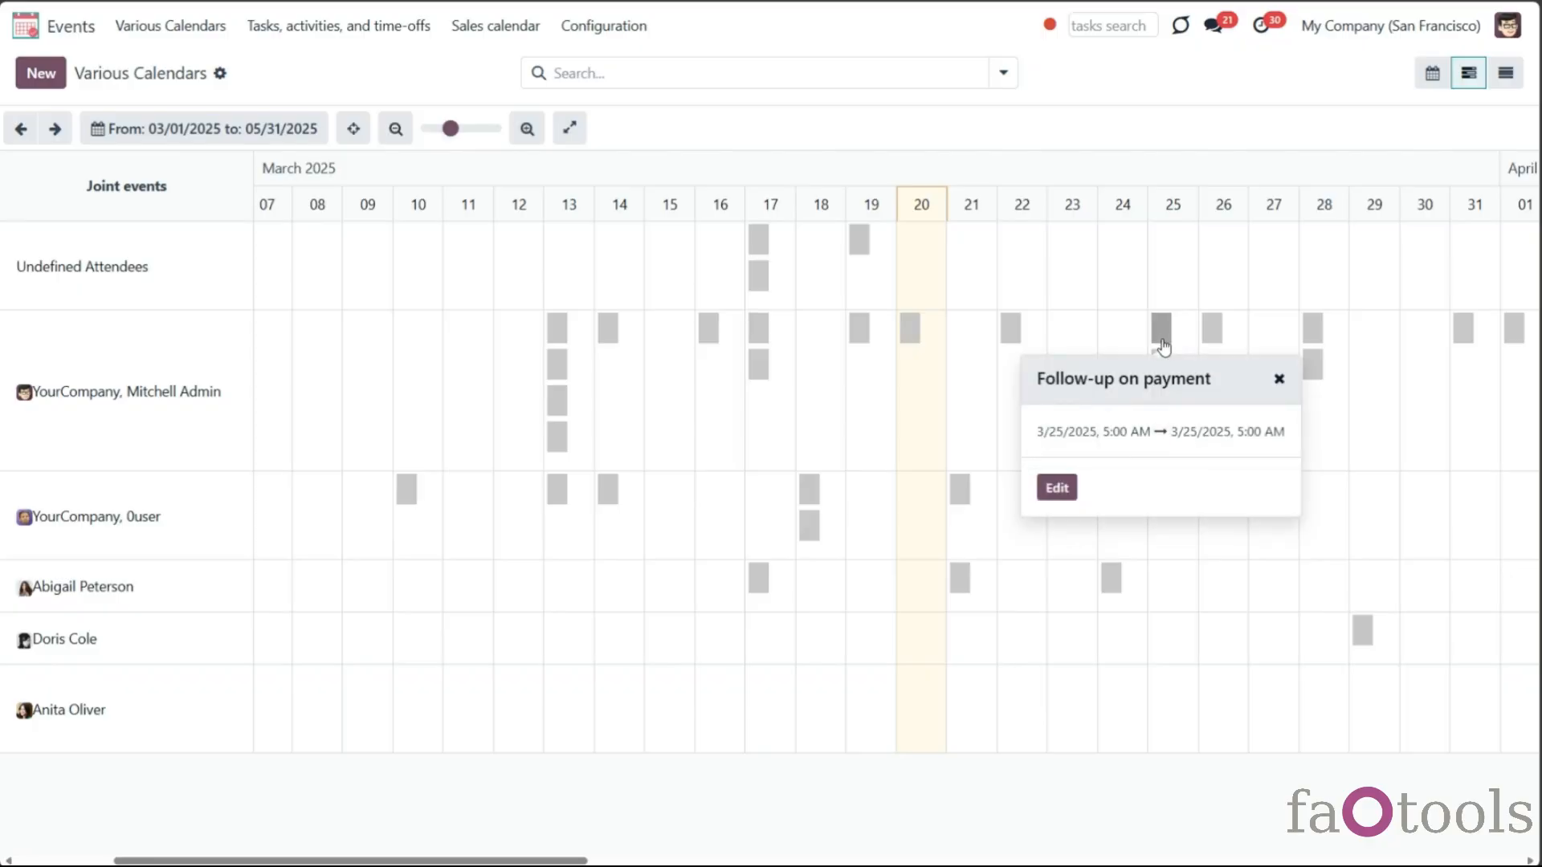
click(1052, 489)
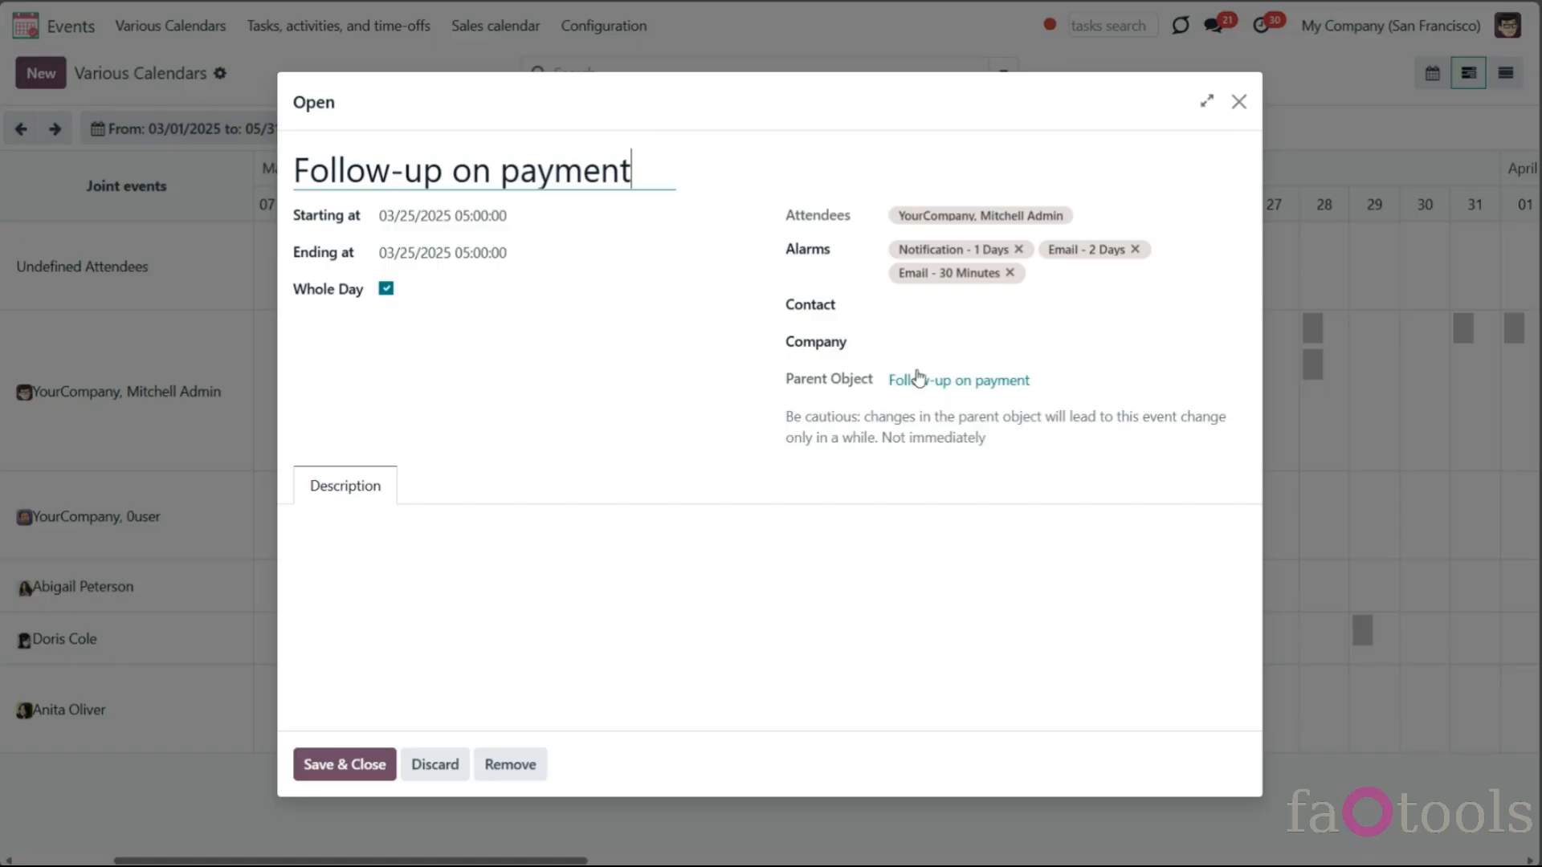
click(1238, 103)
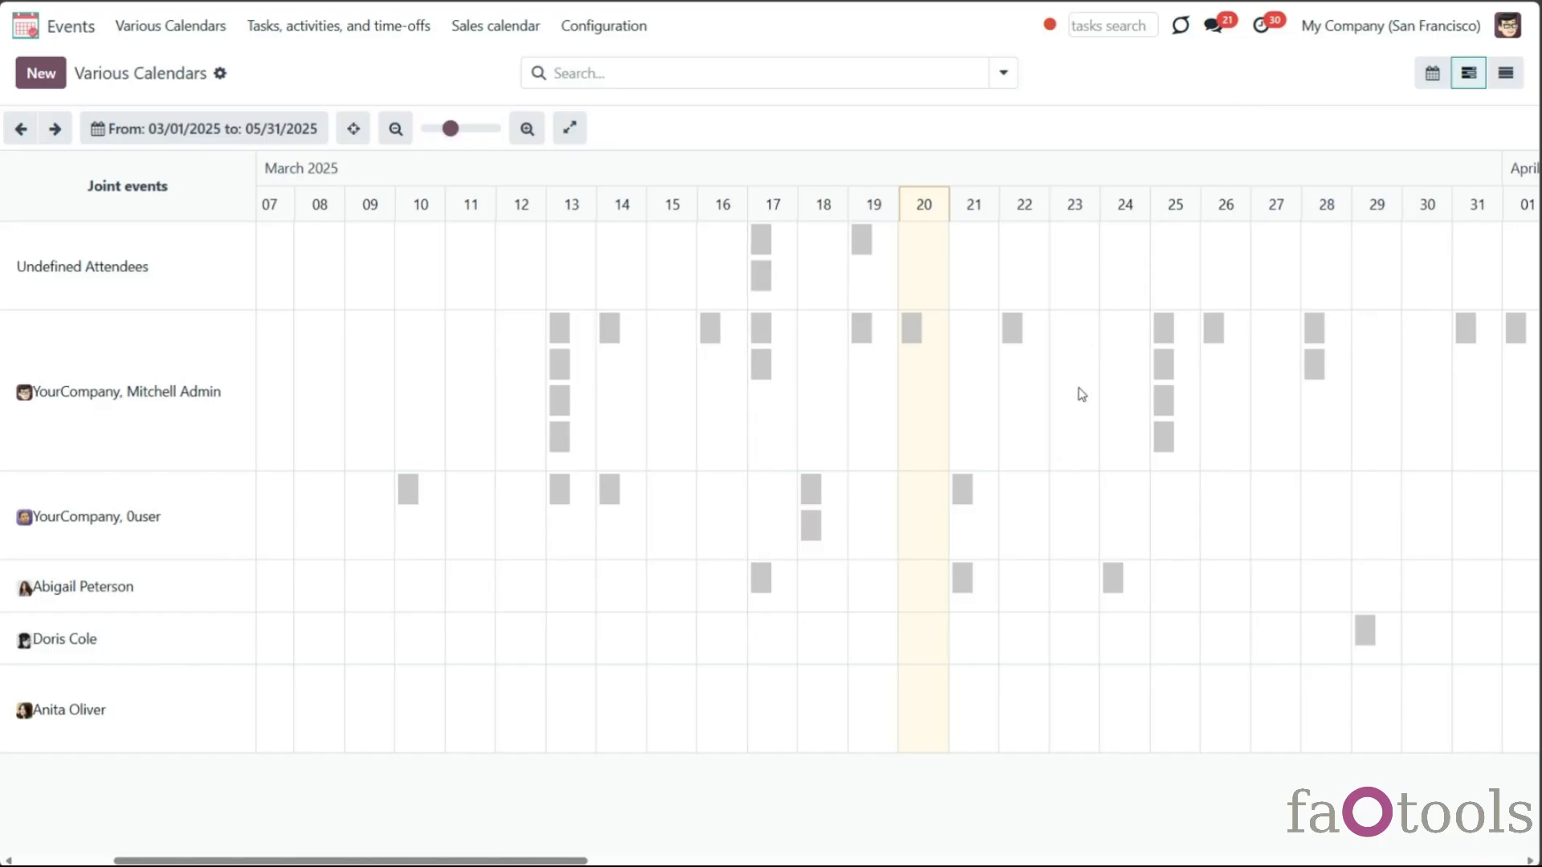
Step: Start a new event on March 23 in the administrator's Gantt row and cancel it
click(1080, 392)
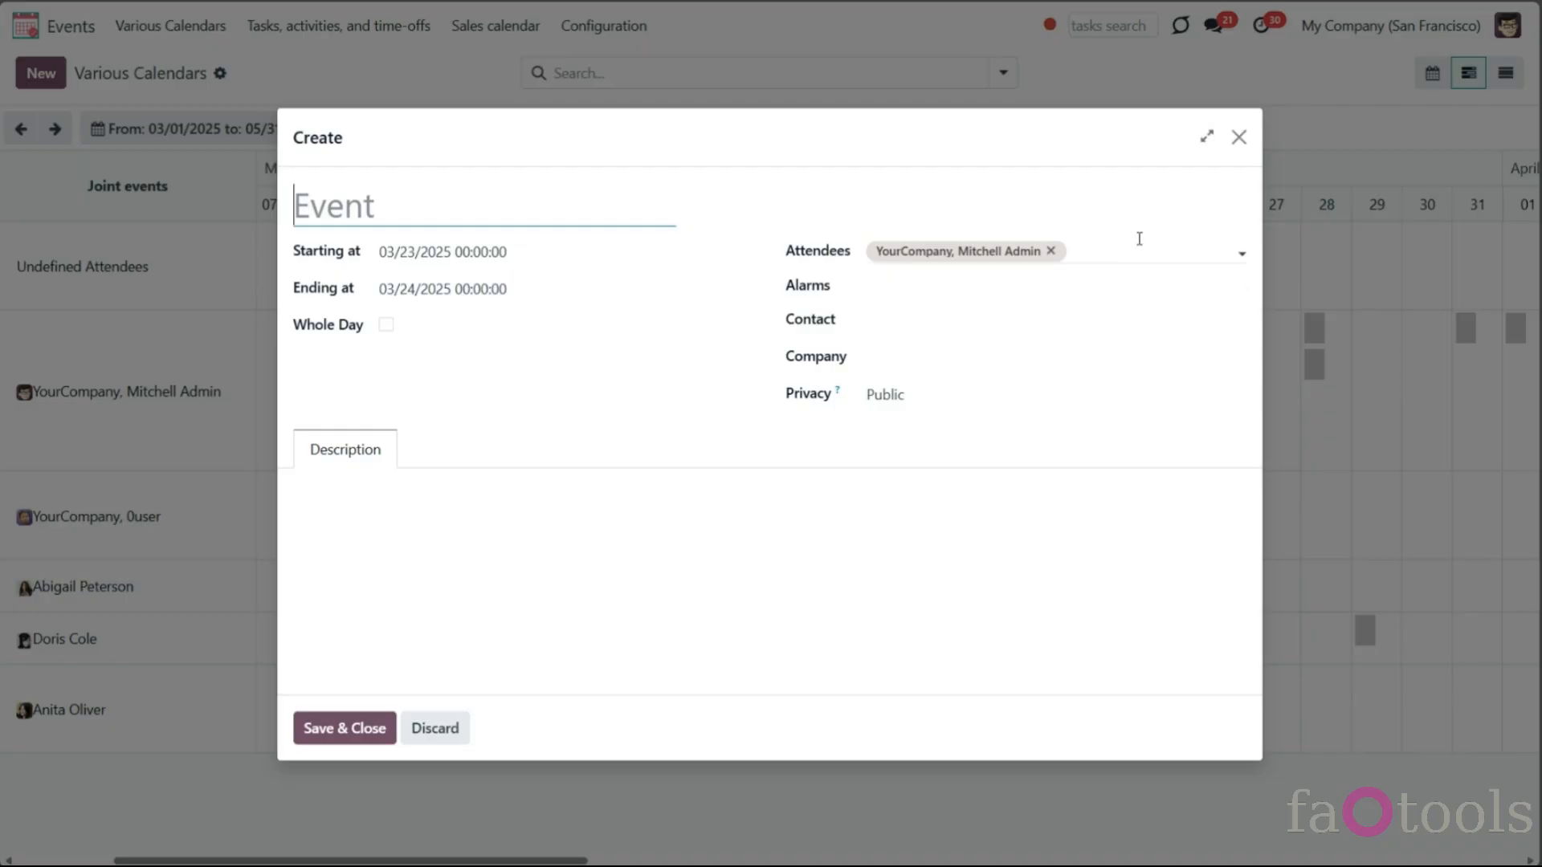
click(1239, 137)
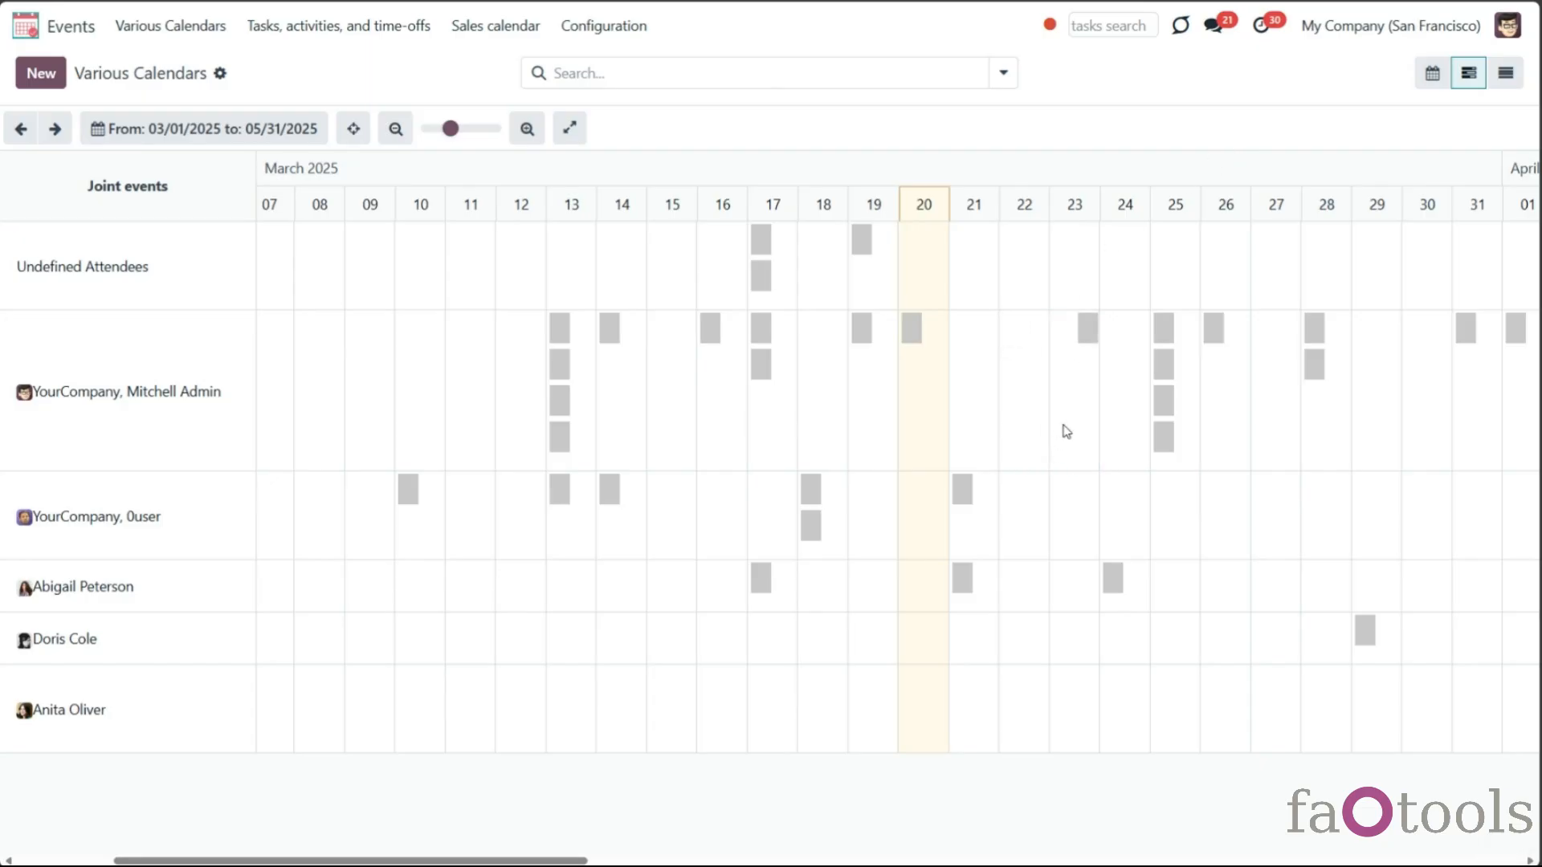
Step: Delete the Order Upsell event on March 23 from the Gantt chart
click(1088, 341)
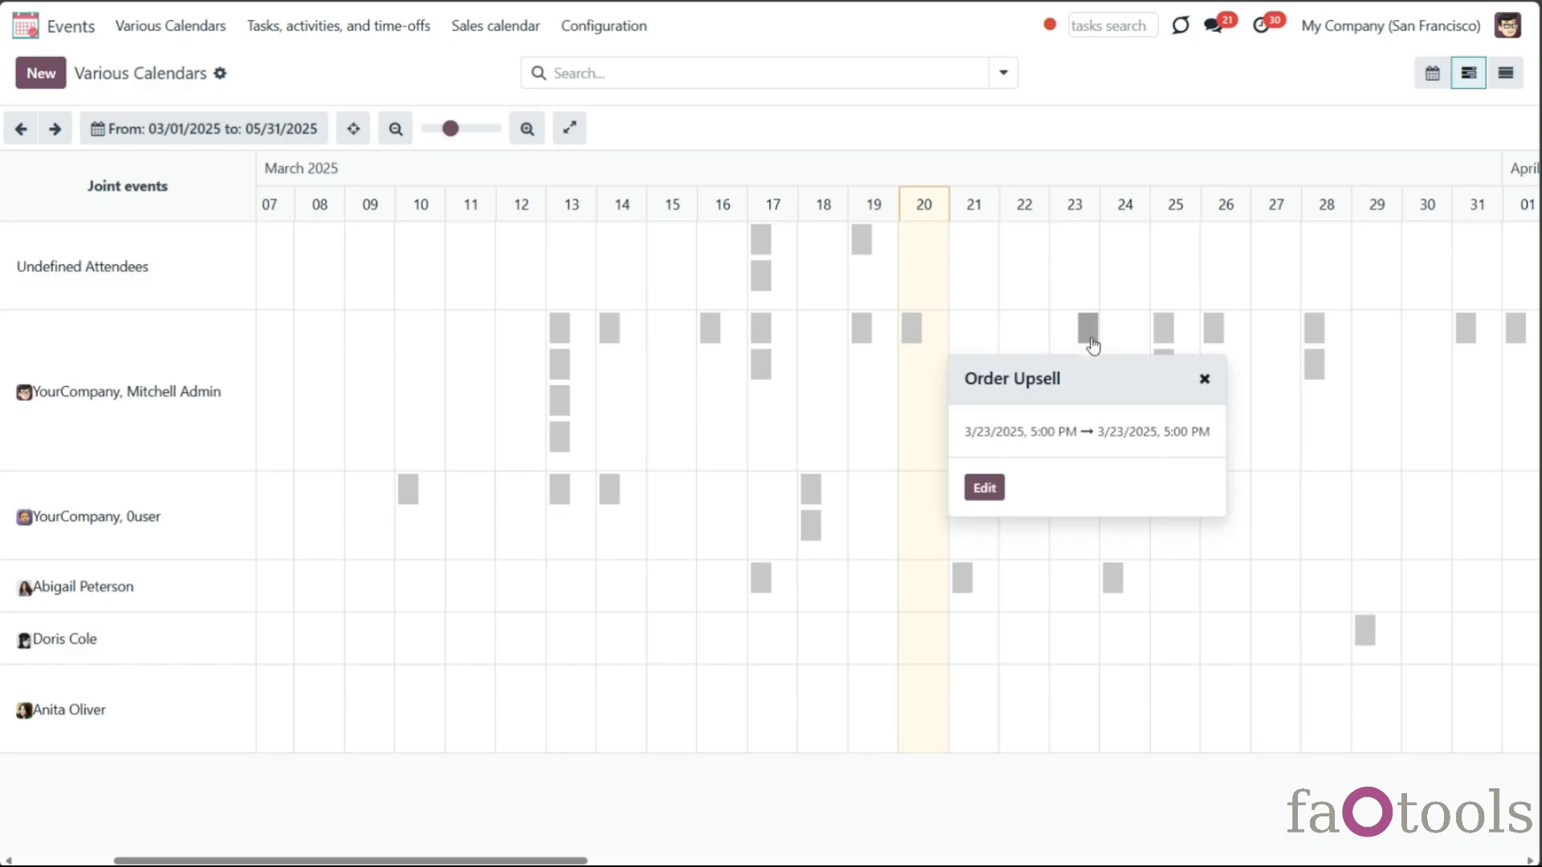
click(983, 489)
click(495, 766)
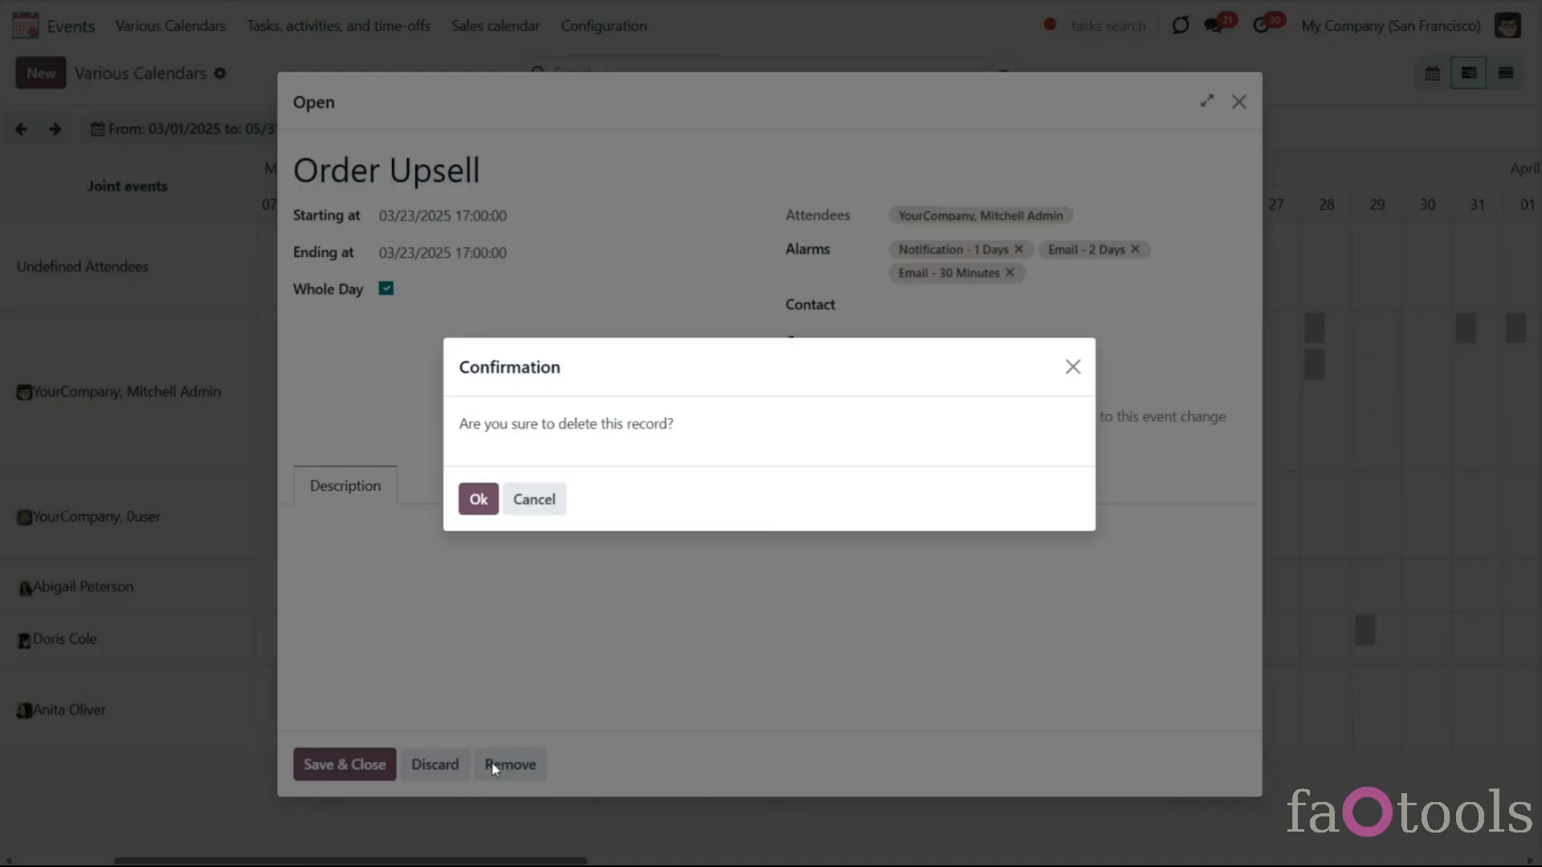
click(477, 498)
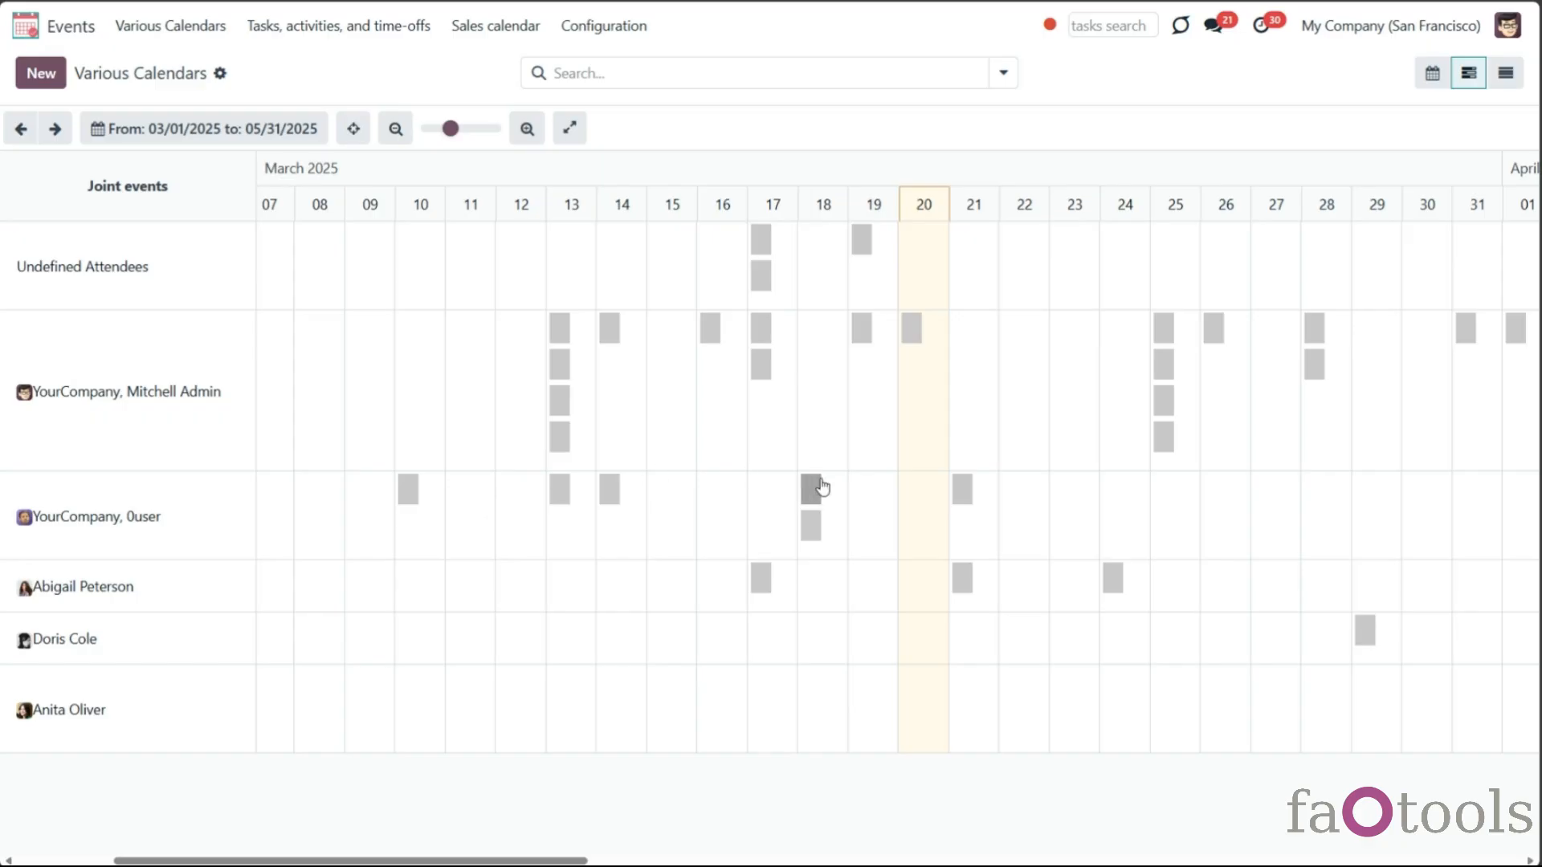